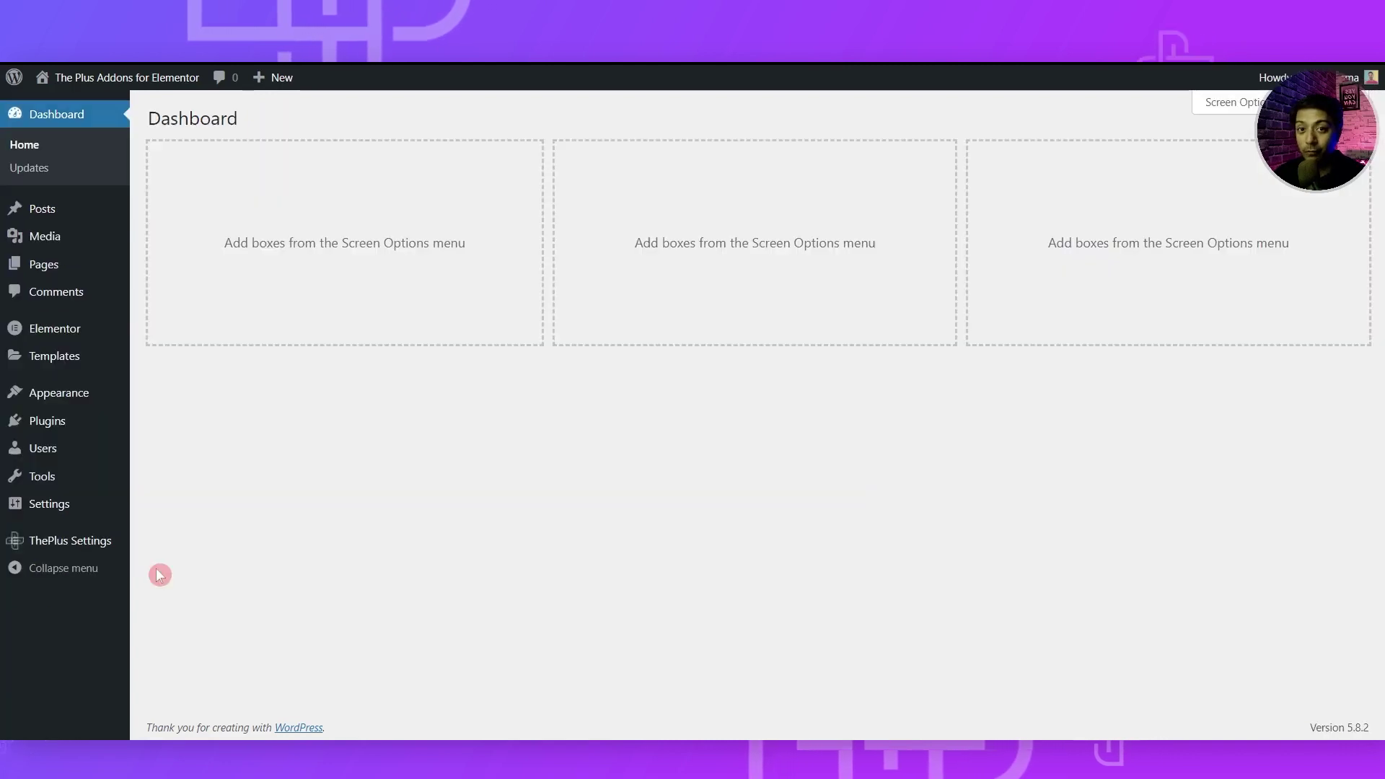
Open the Plus Widgets settings of ThePlus, search for "dynamic" and enable the Dynamic Listing widget
{"action": "mouse_move", "coordinate": [62, 554]}
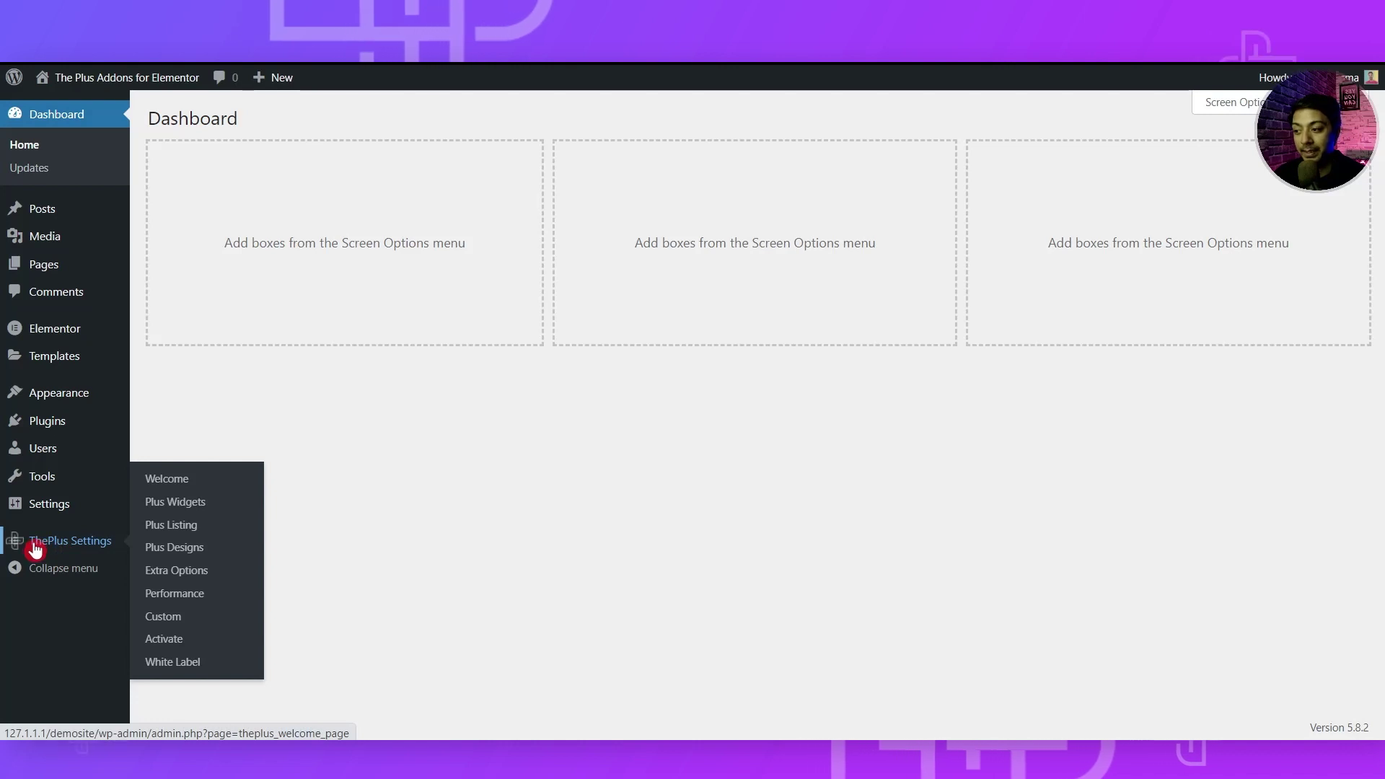
{"action": "left_click", "coordinate": [35, 549]}
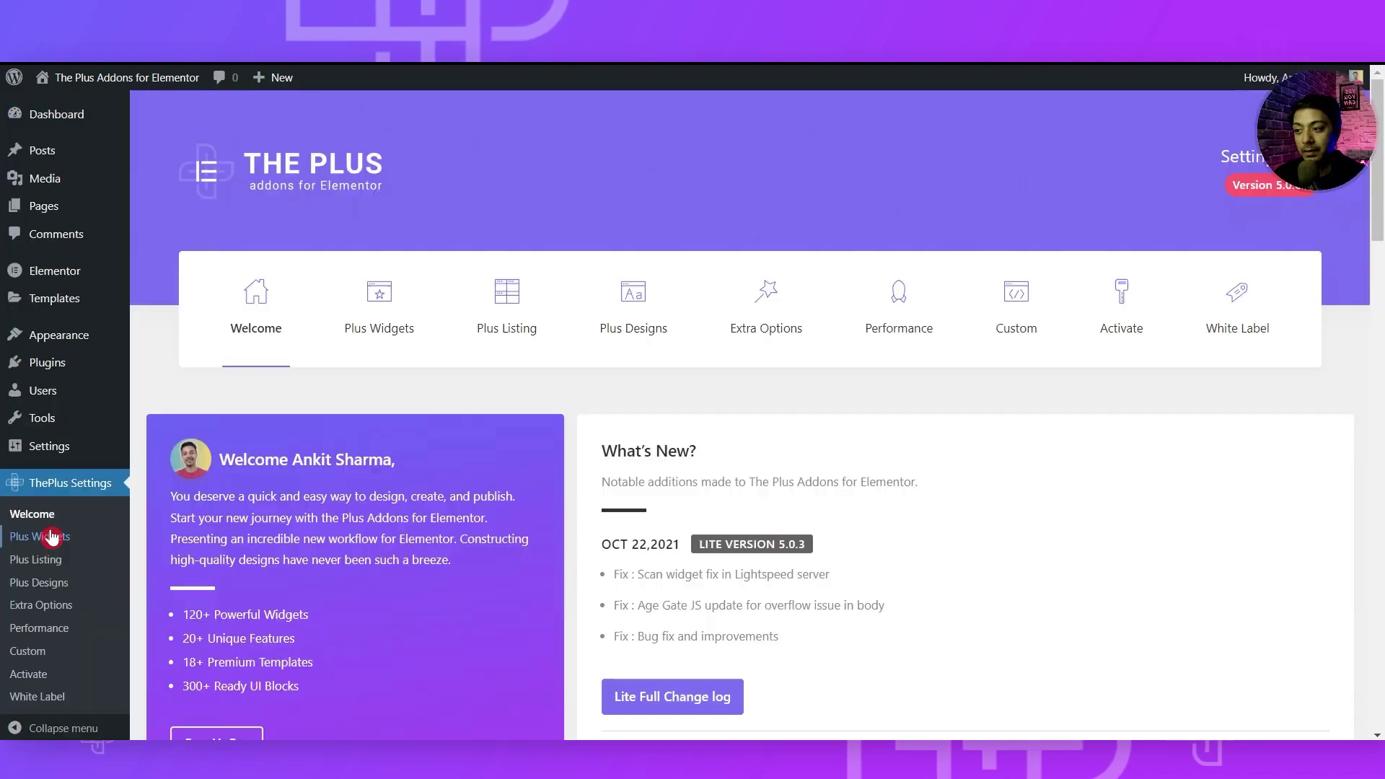
{"action": "left_click", "coordinate": [380, 301]}
{"action": "type", "text": "dynam"}
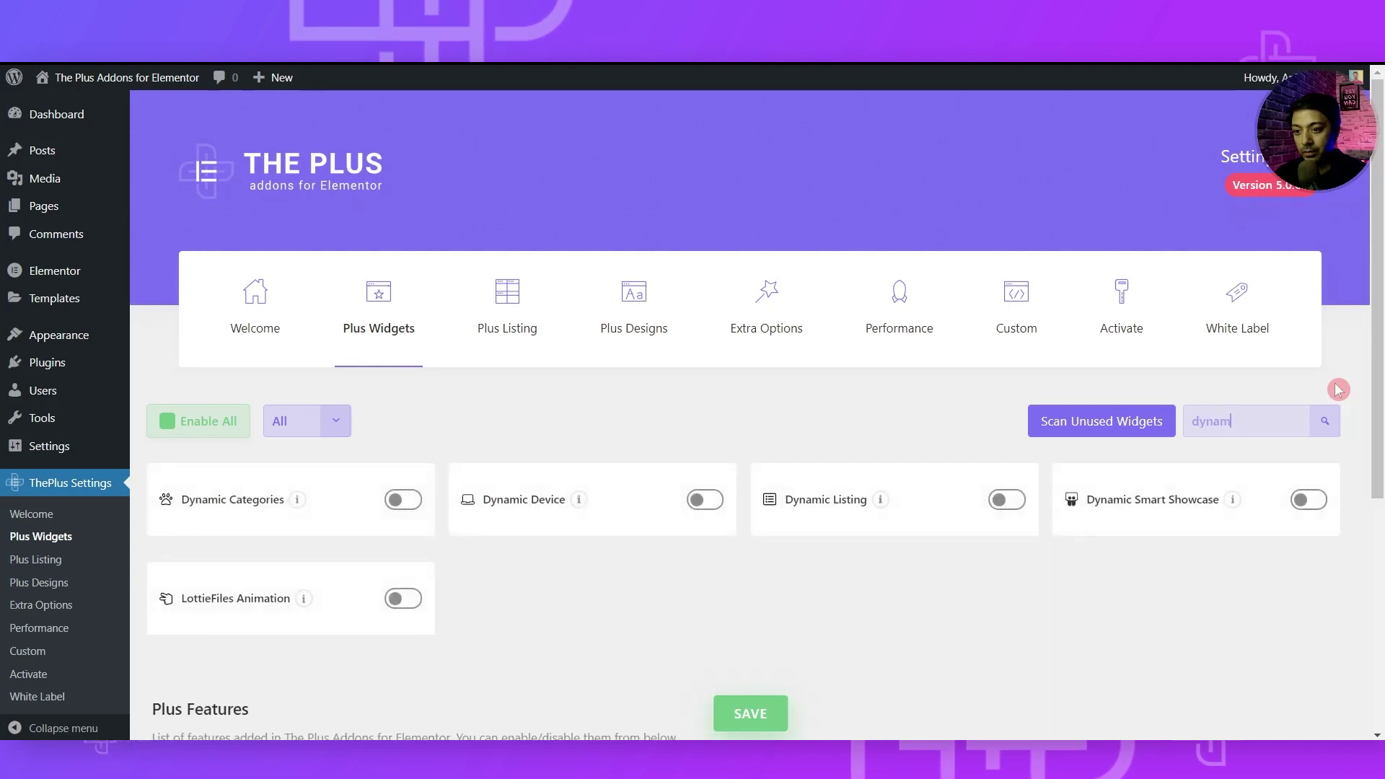
{"action": "type", "text": "ic"}
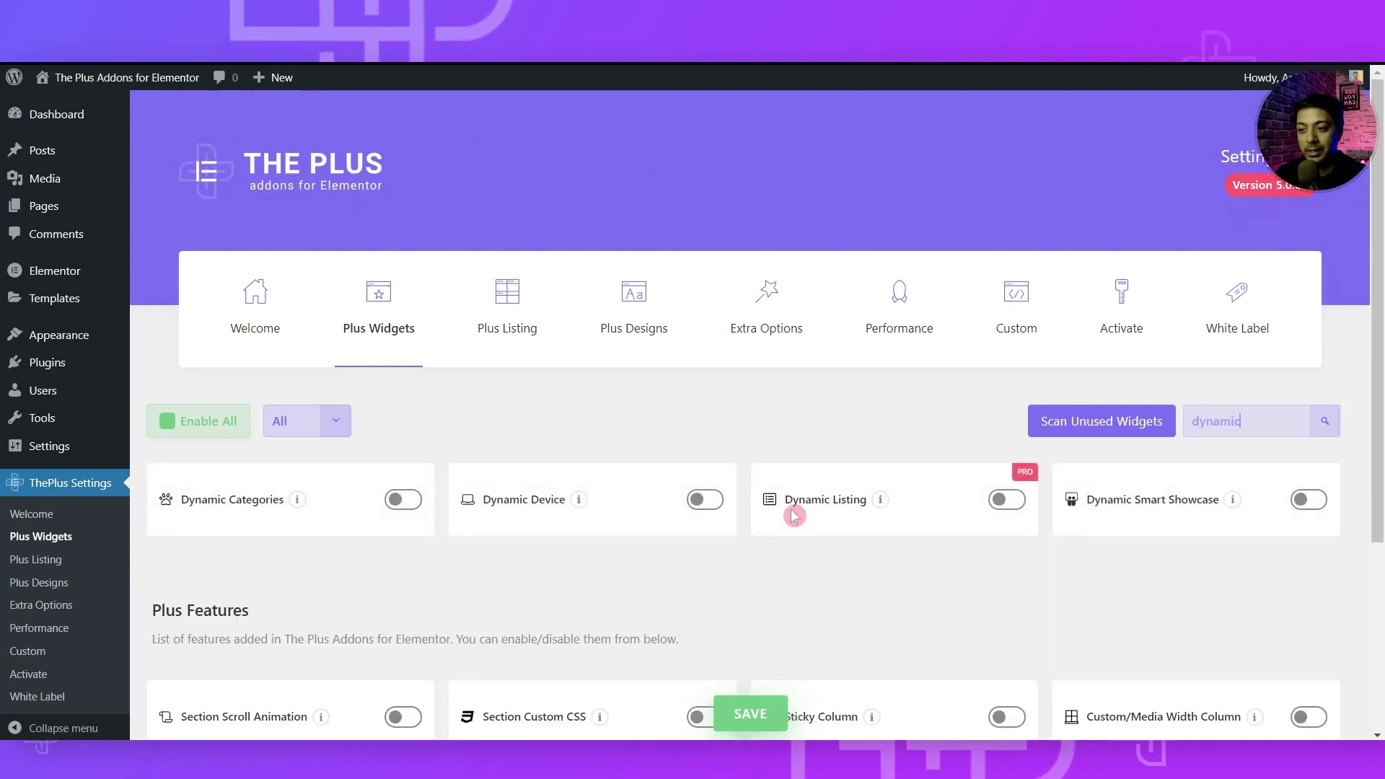
{"action": "left_click", "coordinate": [1013, 501]}
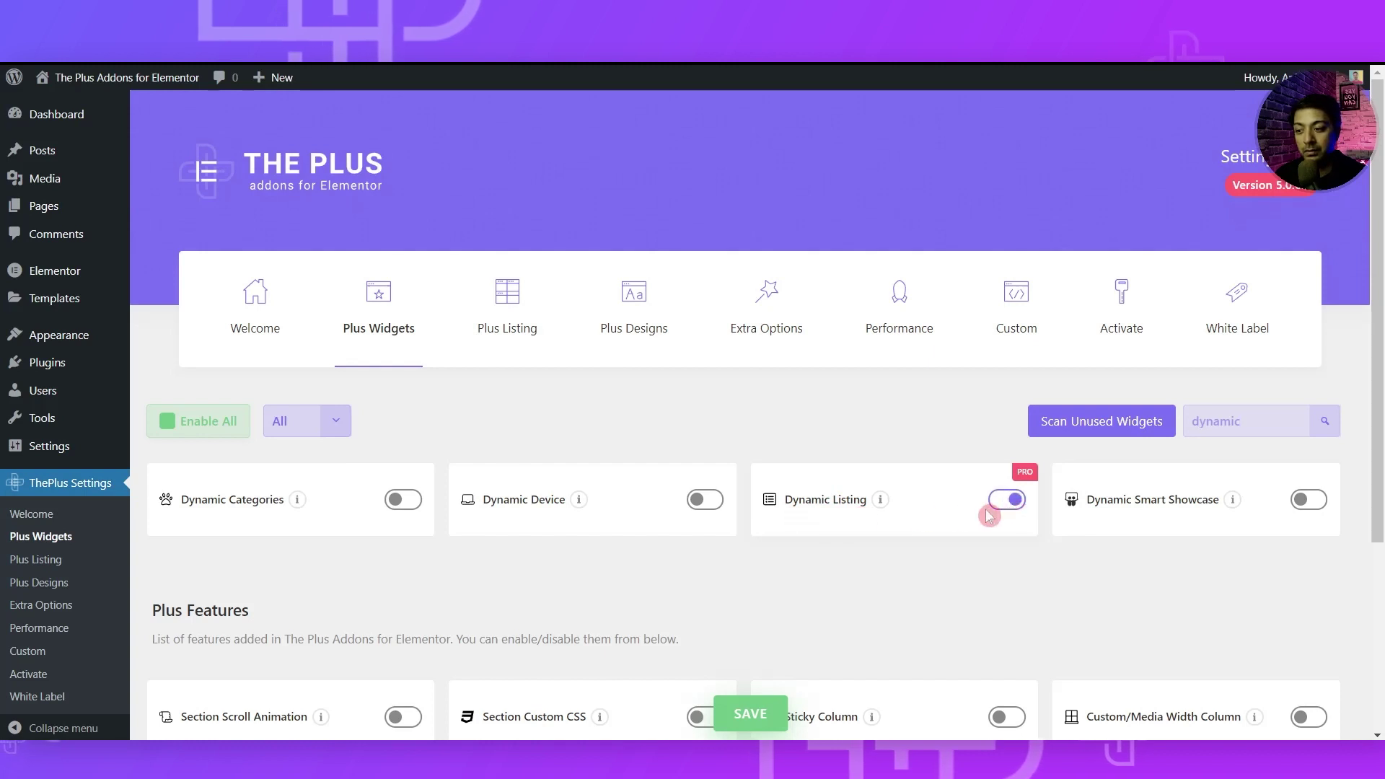
Search the Plus widgets for "post", enable Post Title, Post Featured Image and Post Meta, and save the settings
{"action": "double_click", "coordinate": [1207, 426]}
{"action": "type", "text": "pe"}
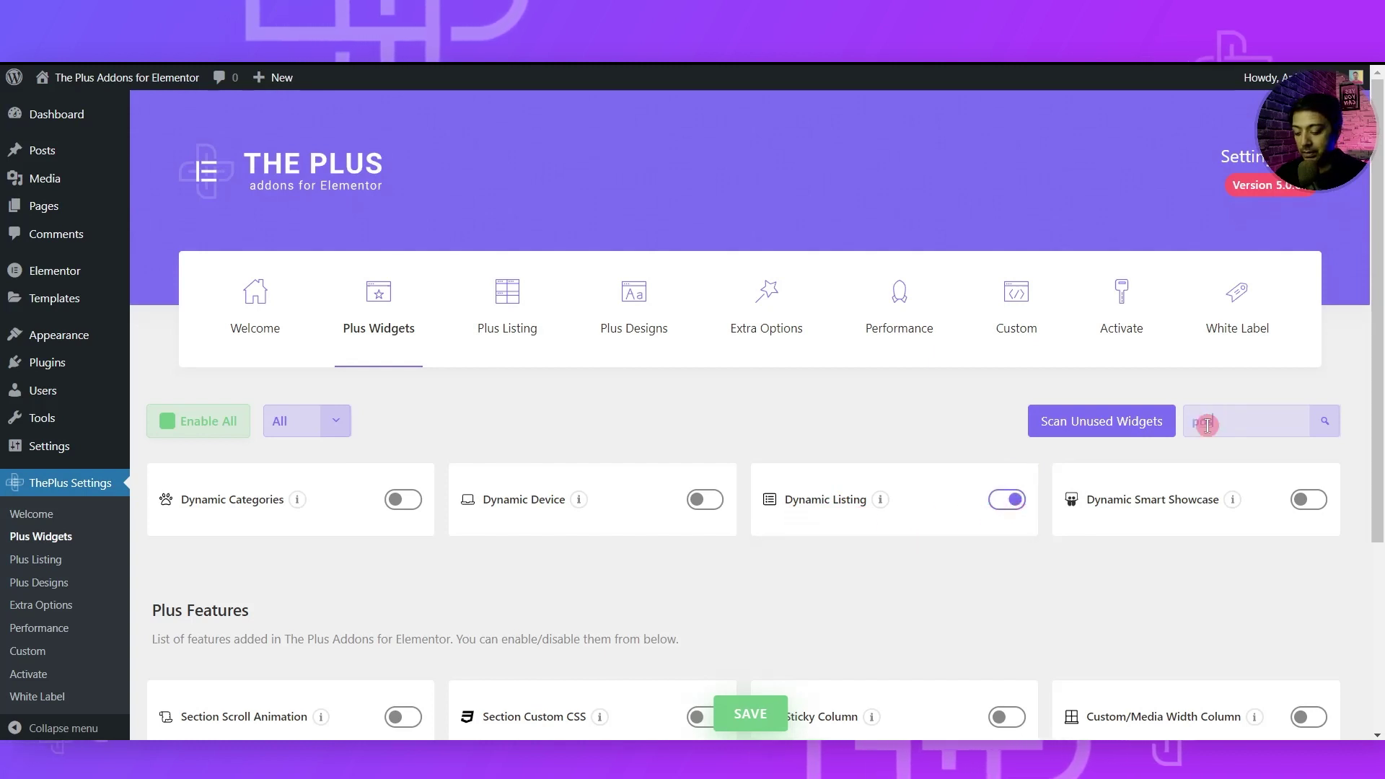
{"action": "type", "text": "st"}
{"action": "scroll", "coordinate": [750, 364], "scroll_direction": "down", "scroll_amount": 1}
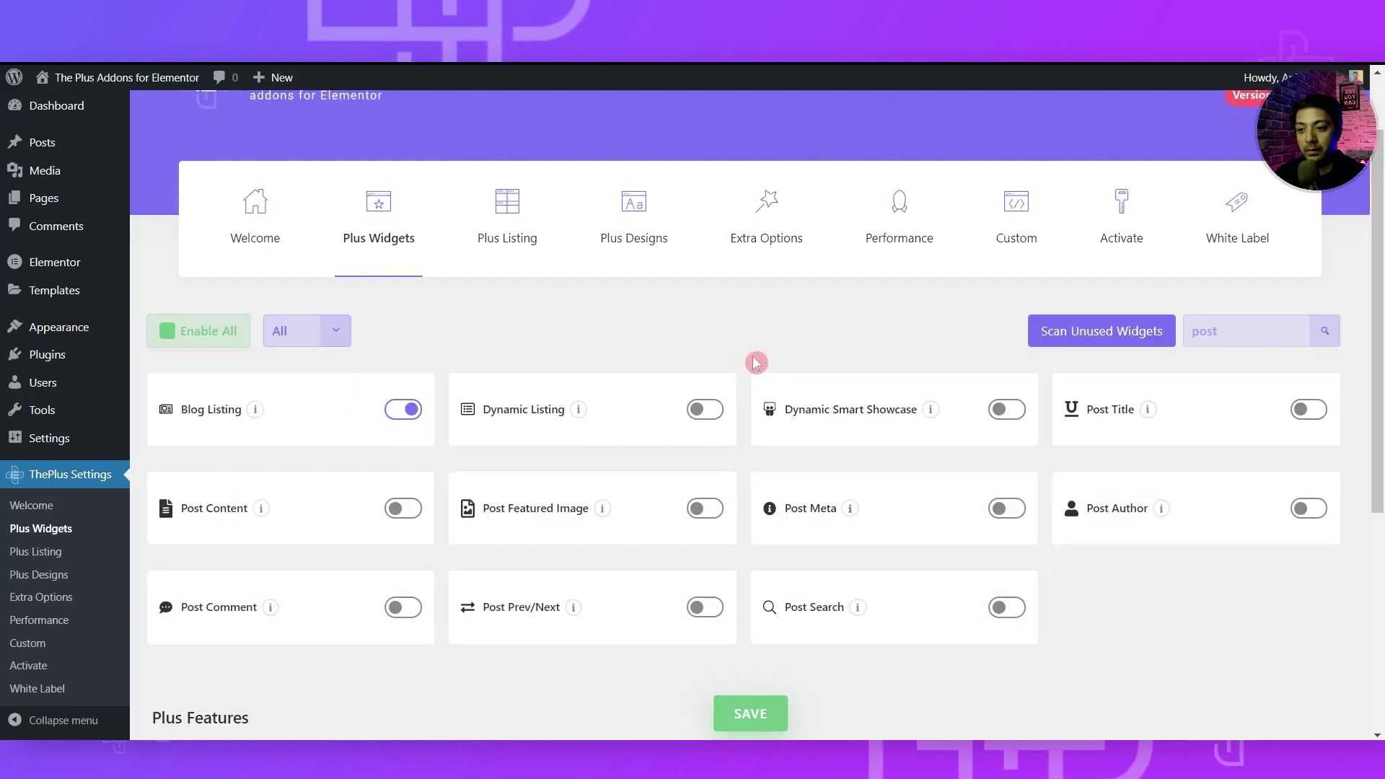
{"action": "left_click", "coordinate": [1317, 418]}
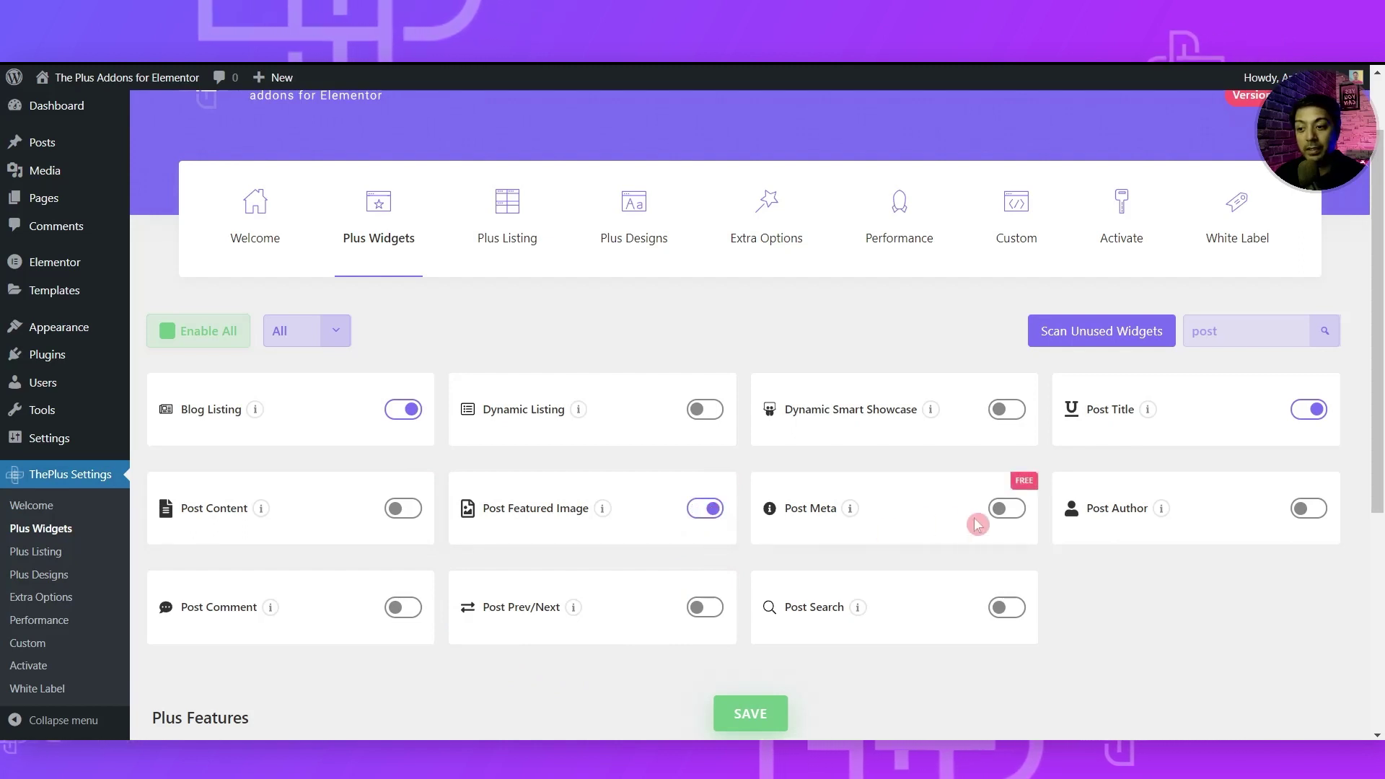
{"action": "left_click", "coordinate": [1014, 511]}
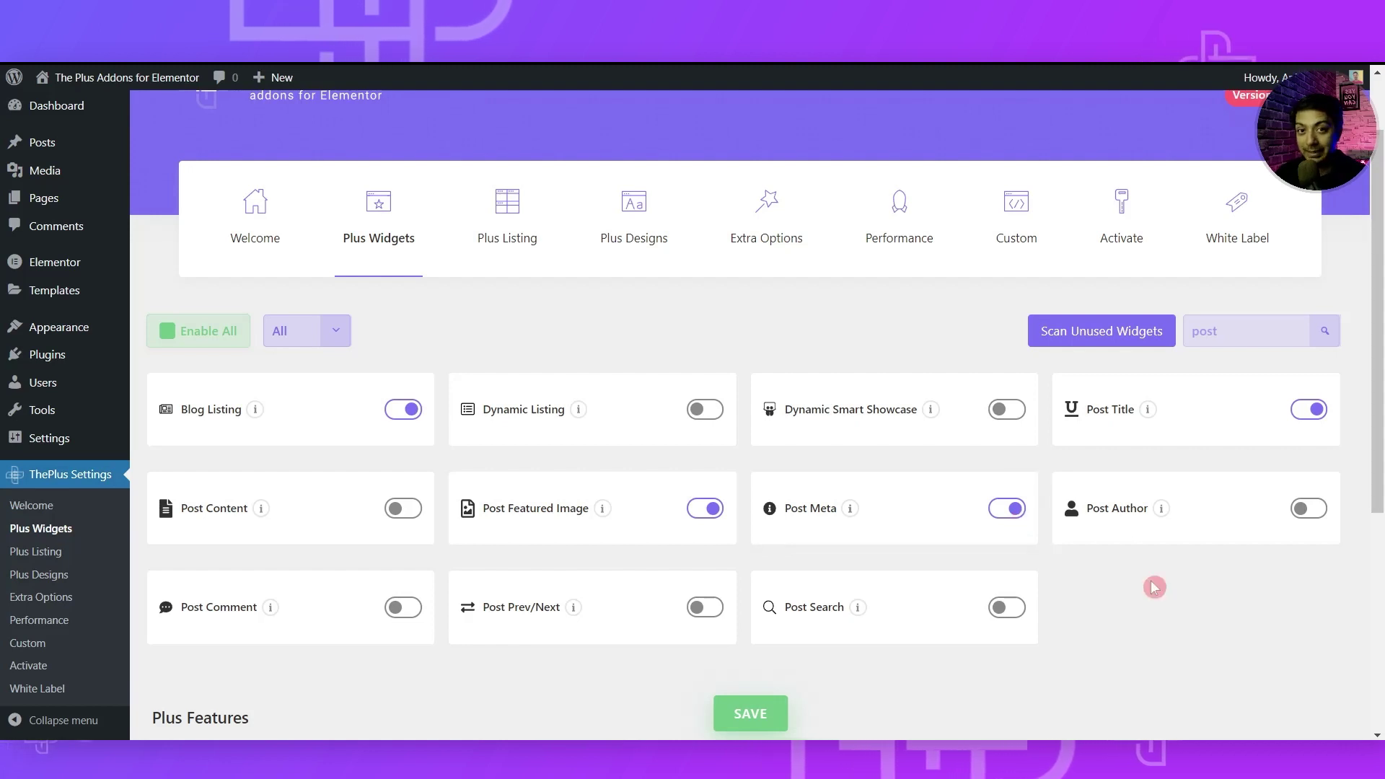
{"action": "left_click", "coordinate": [754, 719]}
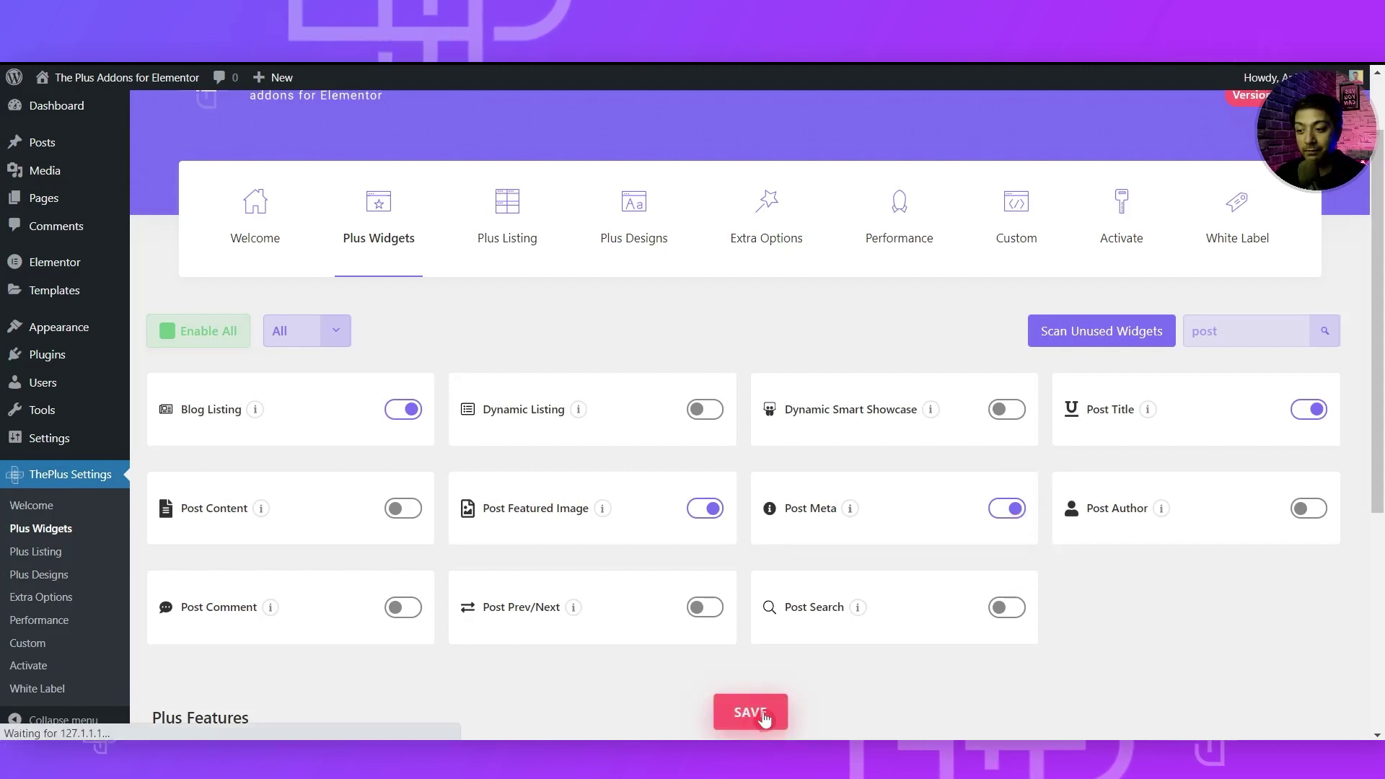
{"action": "left_click", "coordinate": [1135, 622]}
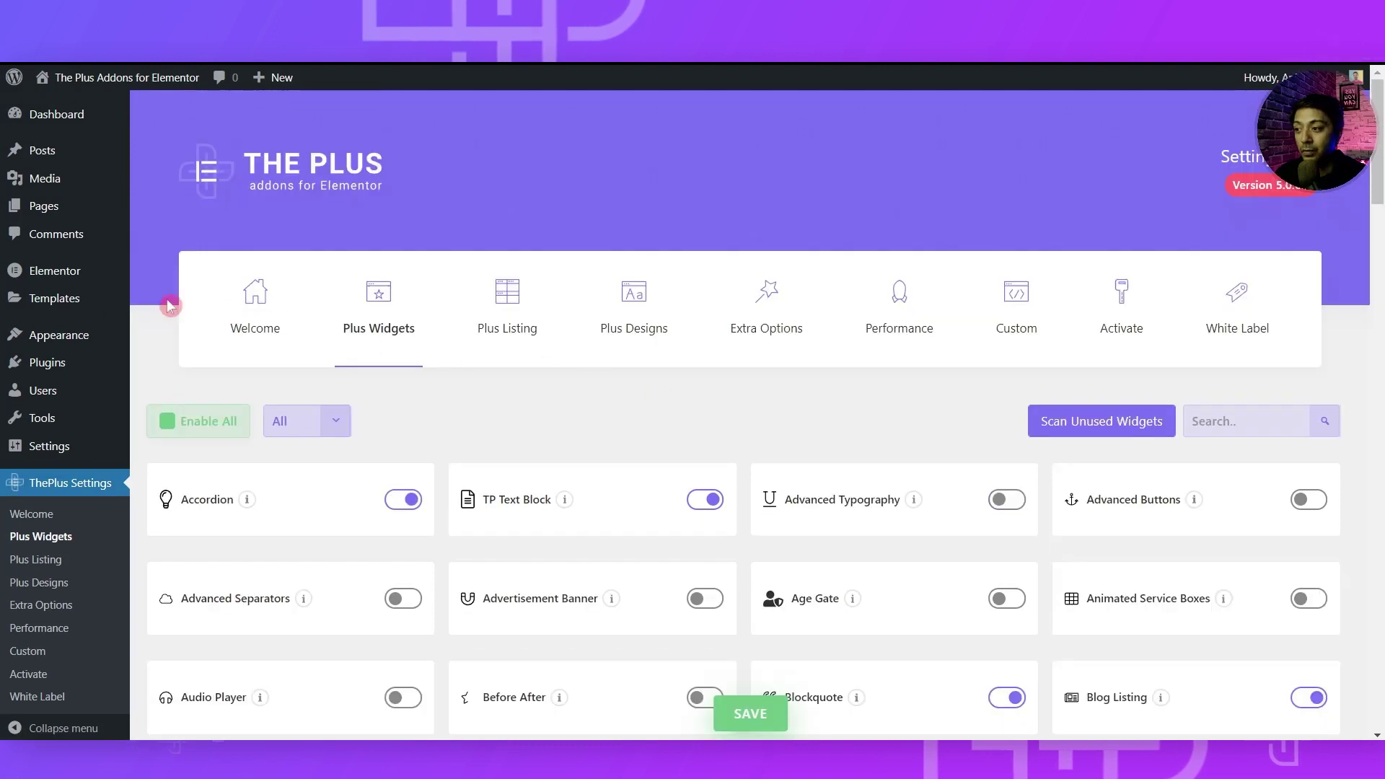
Create a new saved template of type Section named "recipe-loop"
{"action": "mouse_move", "coordinate": [72, 302]}
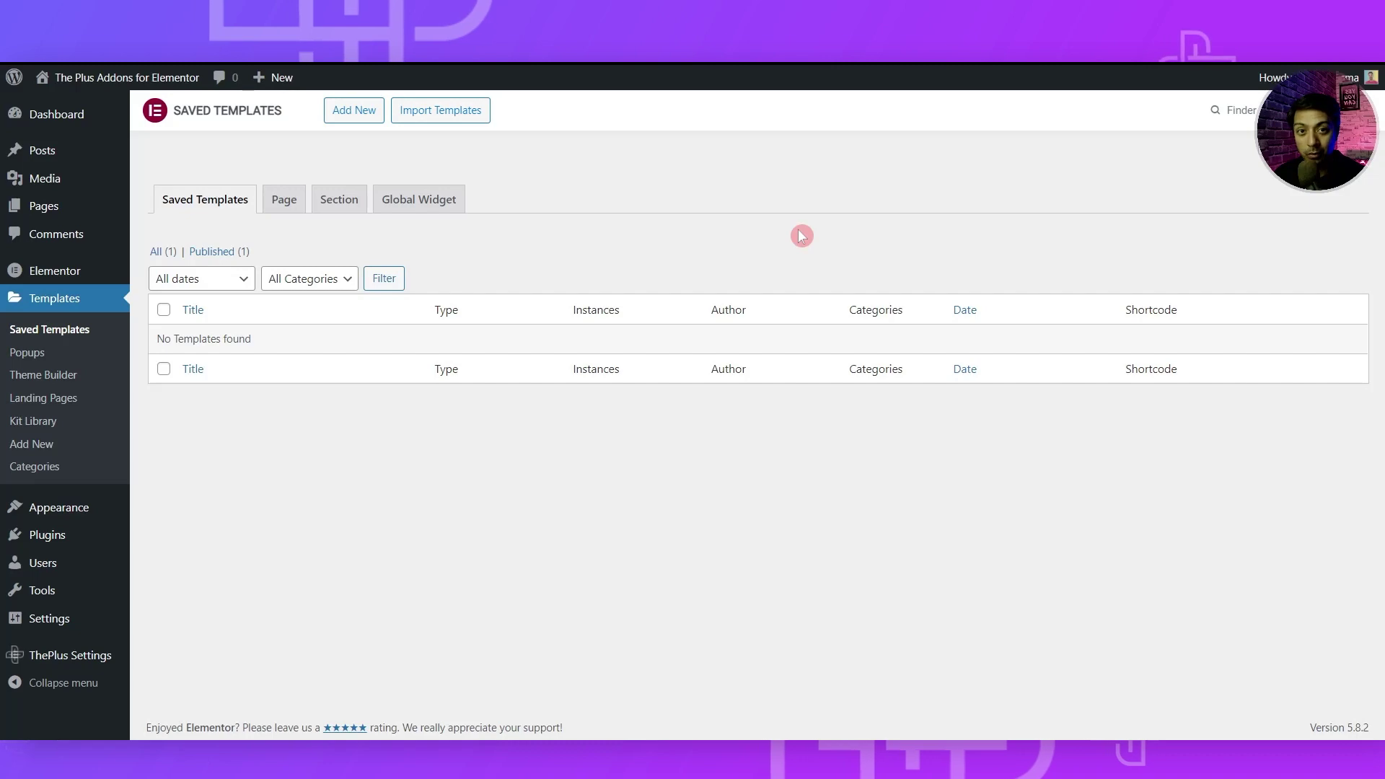
{"action": "left_click", "coordinate": [357, 115]}
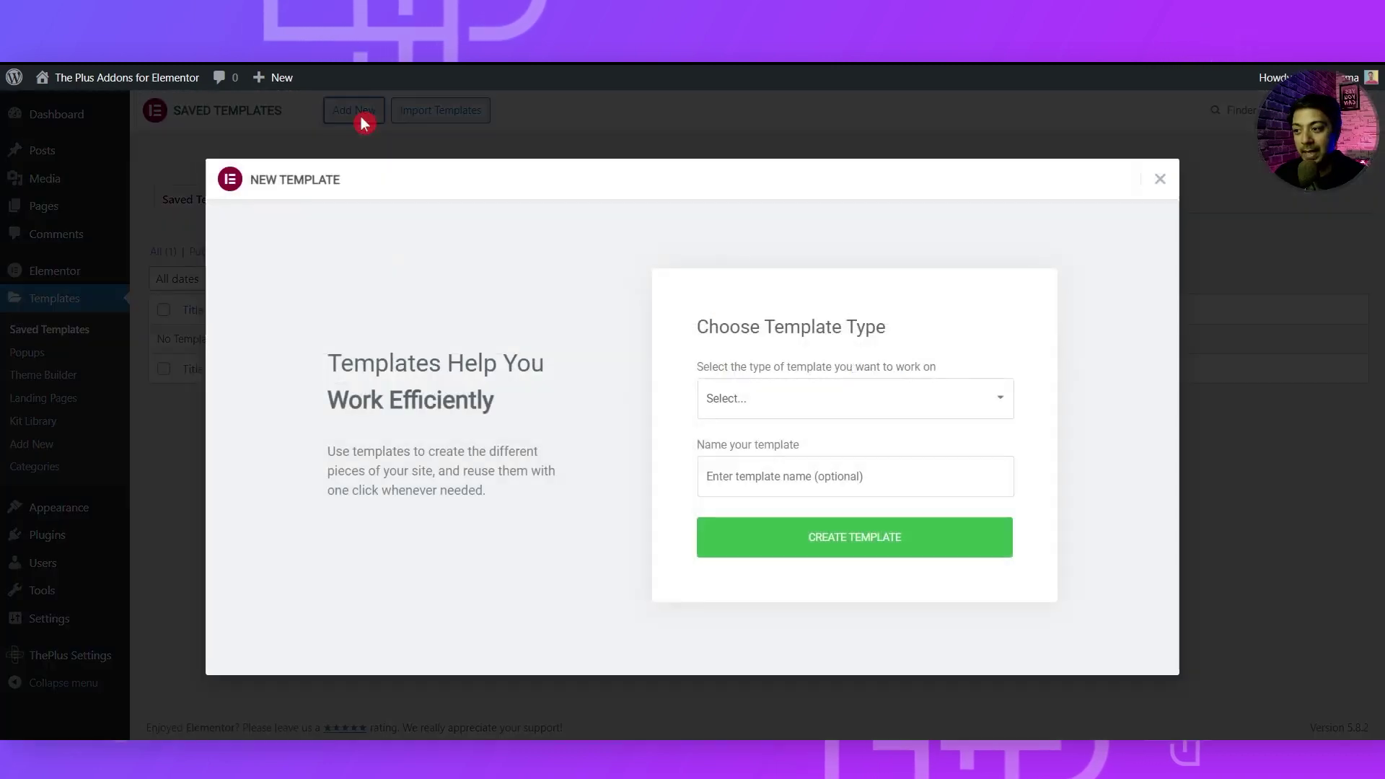
{"action": "left_click", "coordinate": [758, 398]}
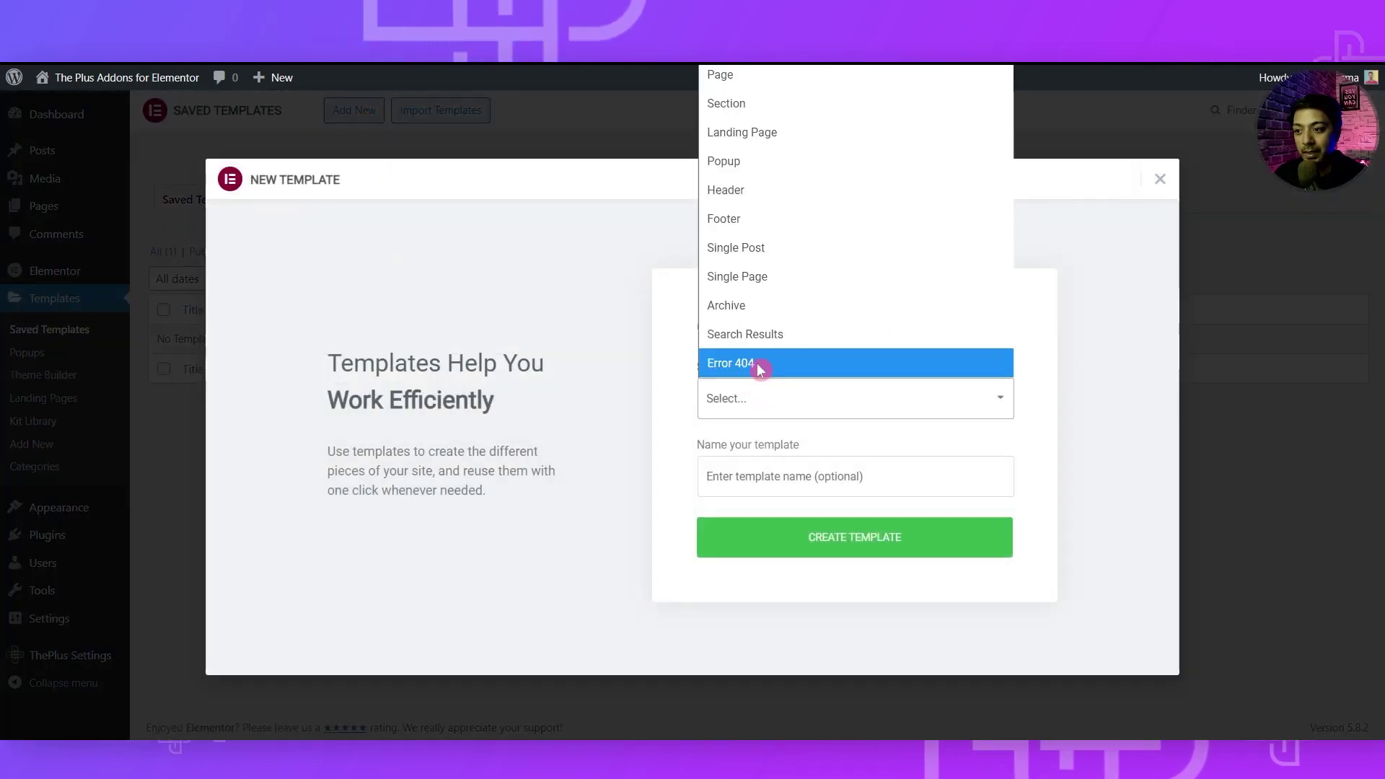
{"action": "left_click", "coordinate": [776, 102]}
{"action": "left_click", "coordinate": [732, 404]}
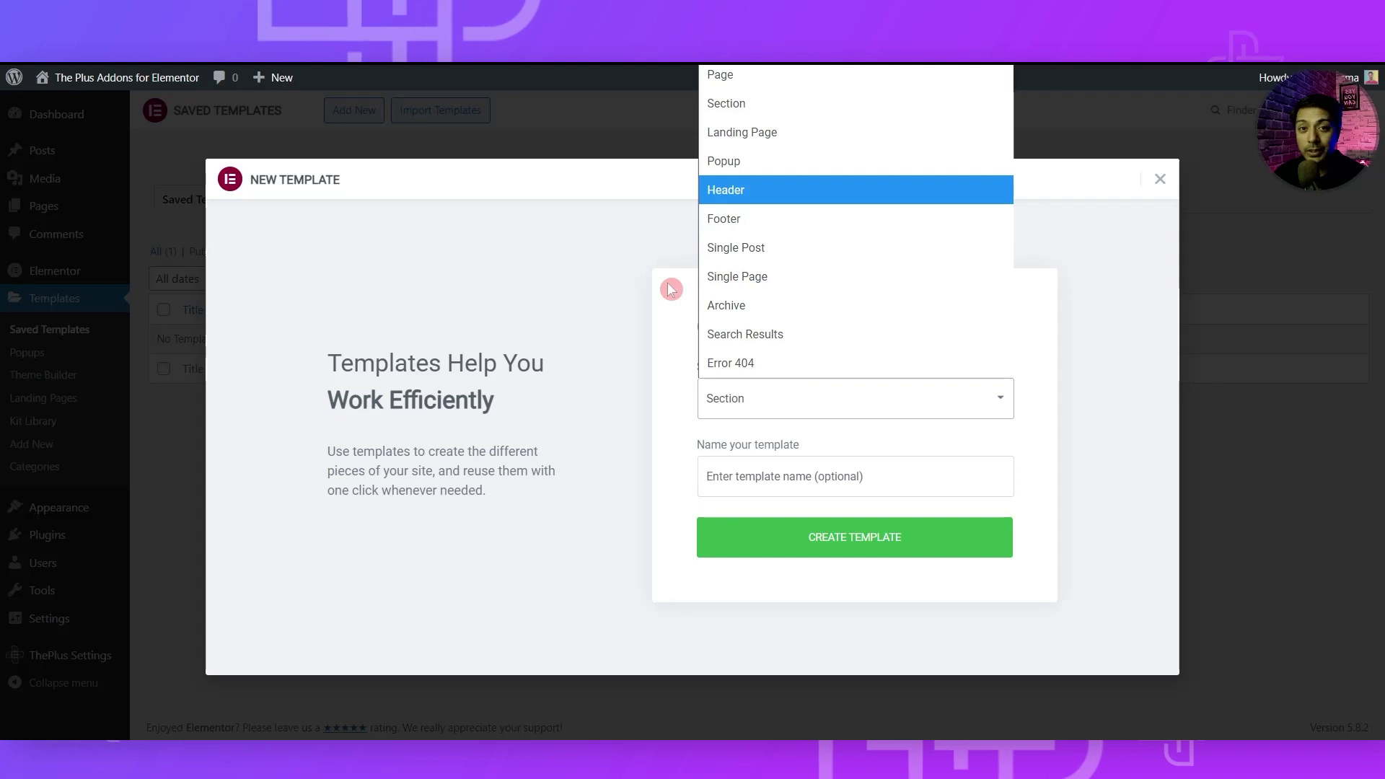
{"action": "left_click", "coordinate": [738, 105]}
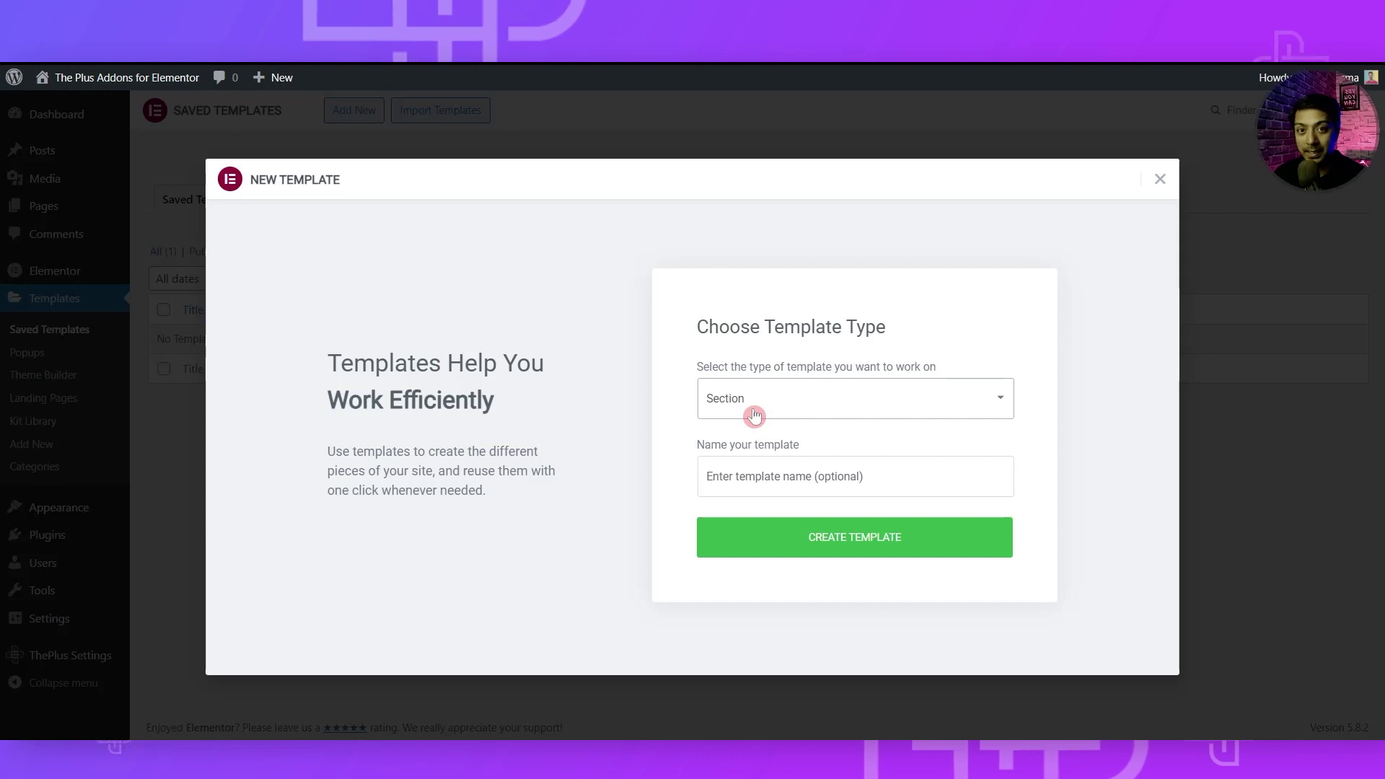
{"action": "left_click", "coordinate": [898, 477]}
{"action": "type", "text": "recipe-loop"}
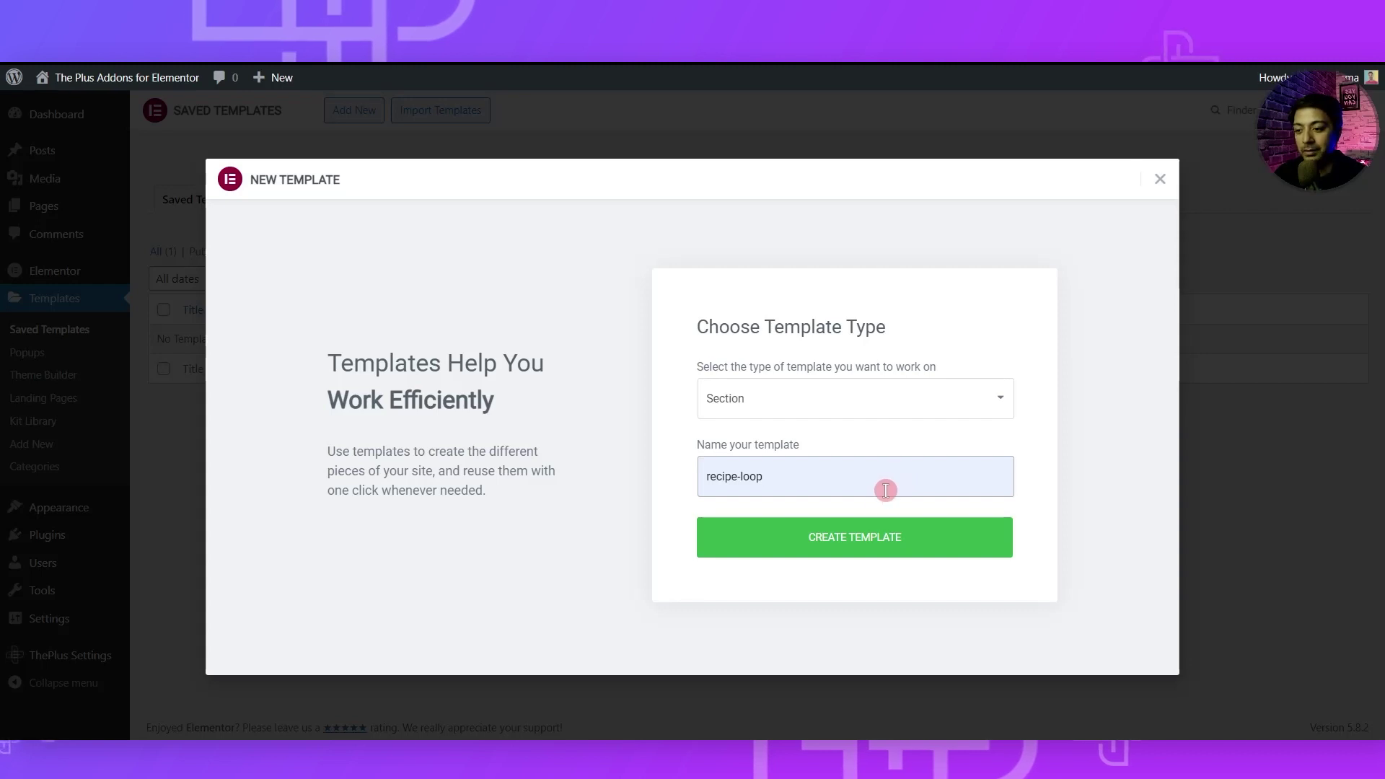
{"action": "left_click", "coordinate": [864, 543]}
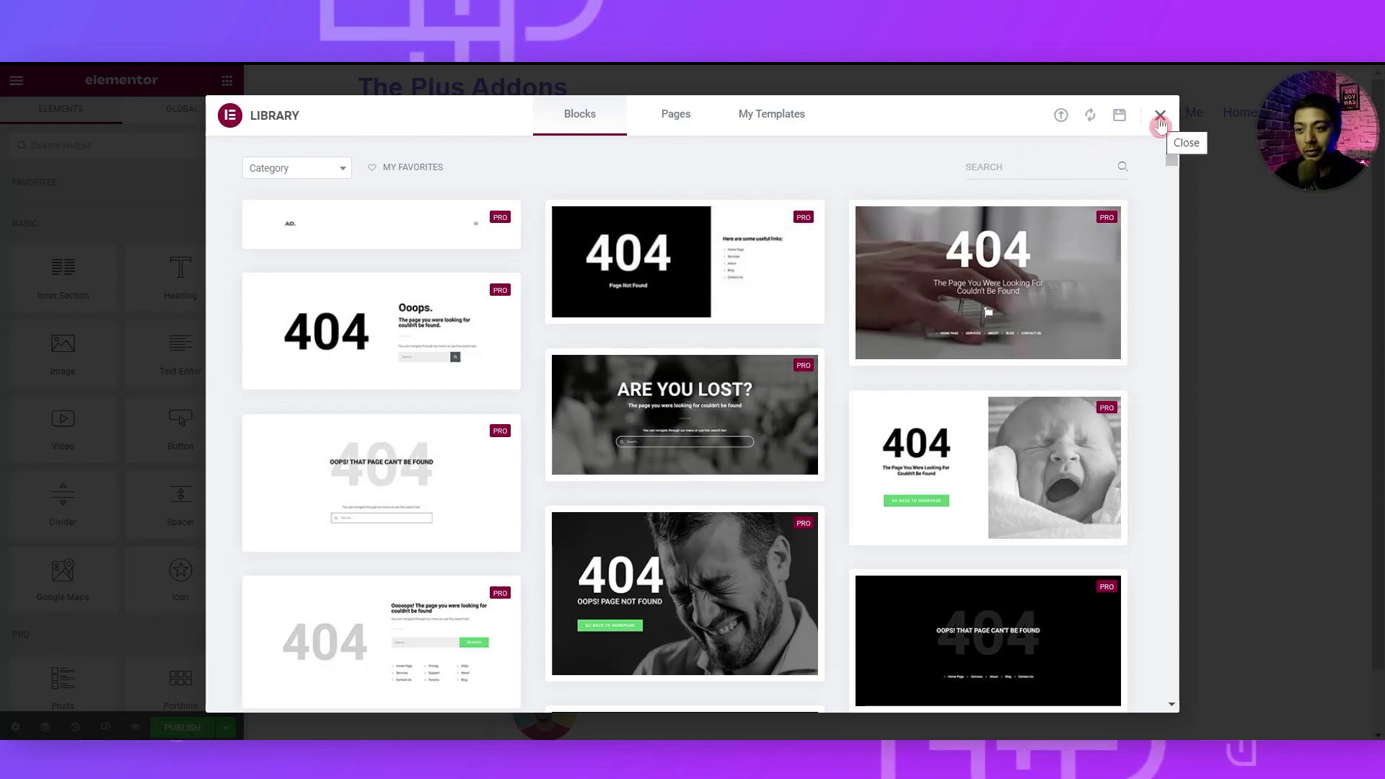
Dismiss the template library and add a single-column section to the empty template
{"action": "left_click", "coordinate": [1159, 119]}
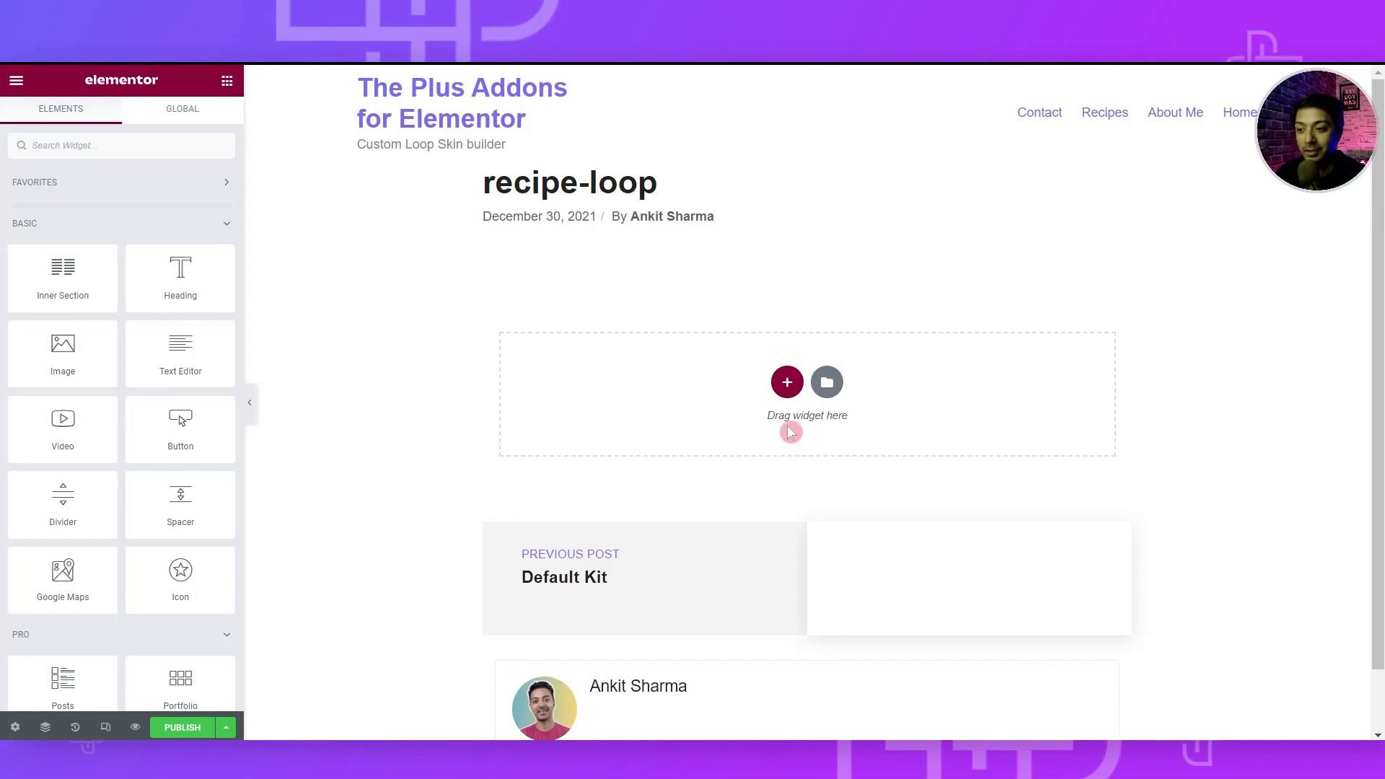
{"action": "left_click", "coordinate": [787, 382]}
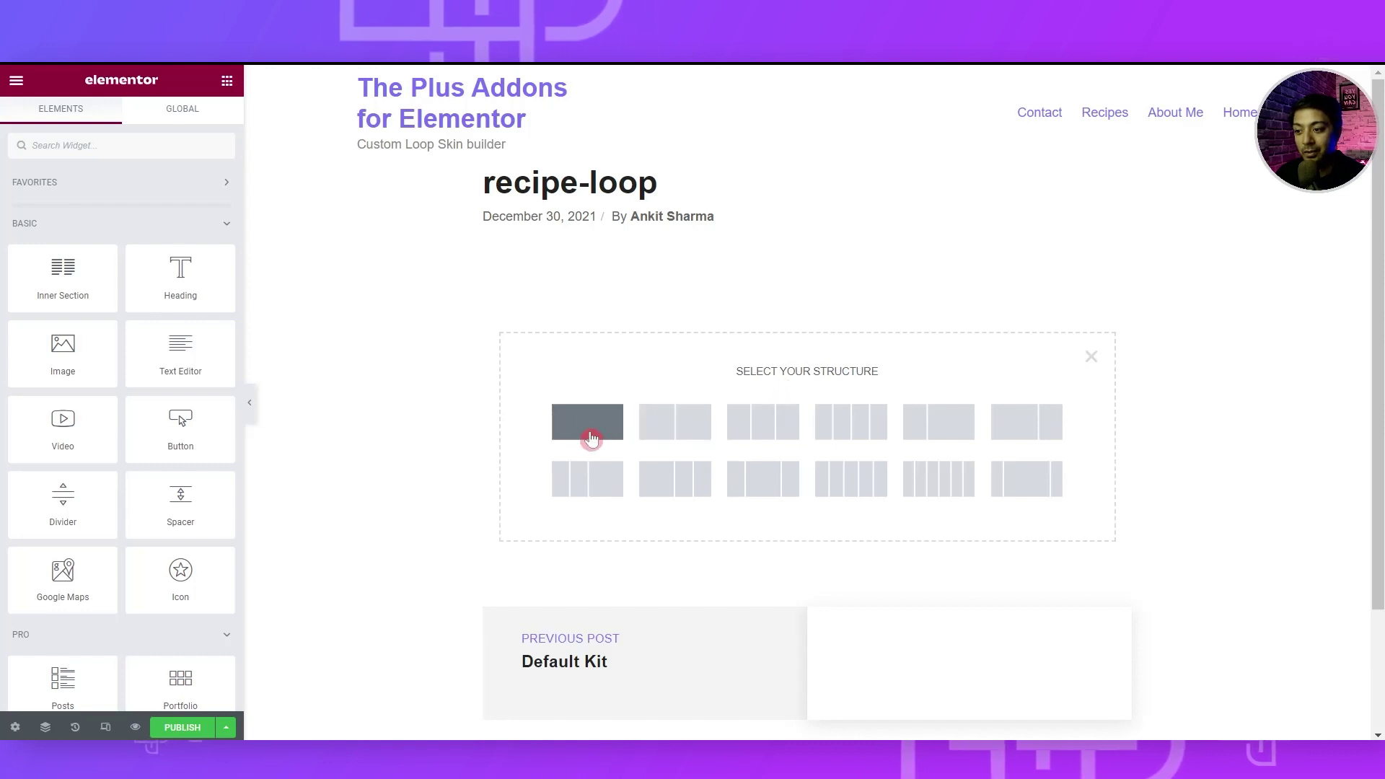
{"action": "left_click", "coordinate": [590, 438]}
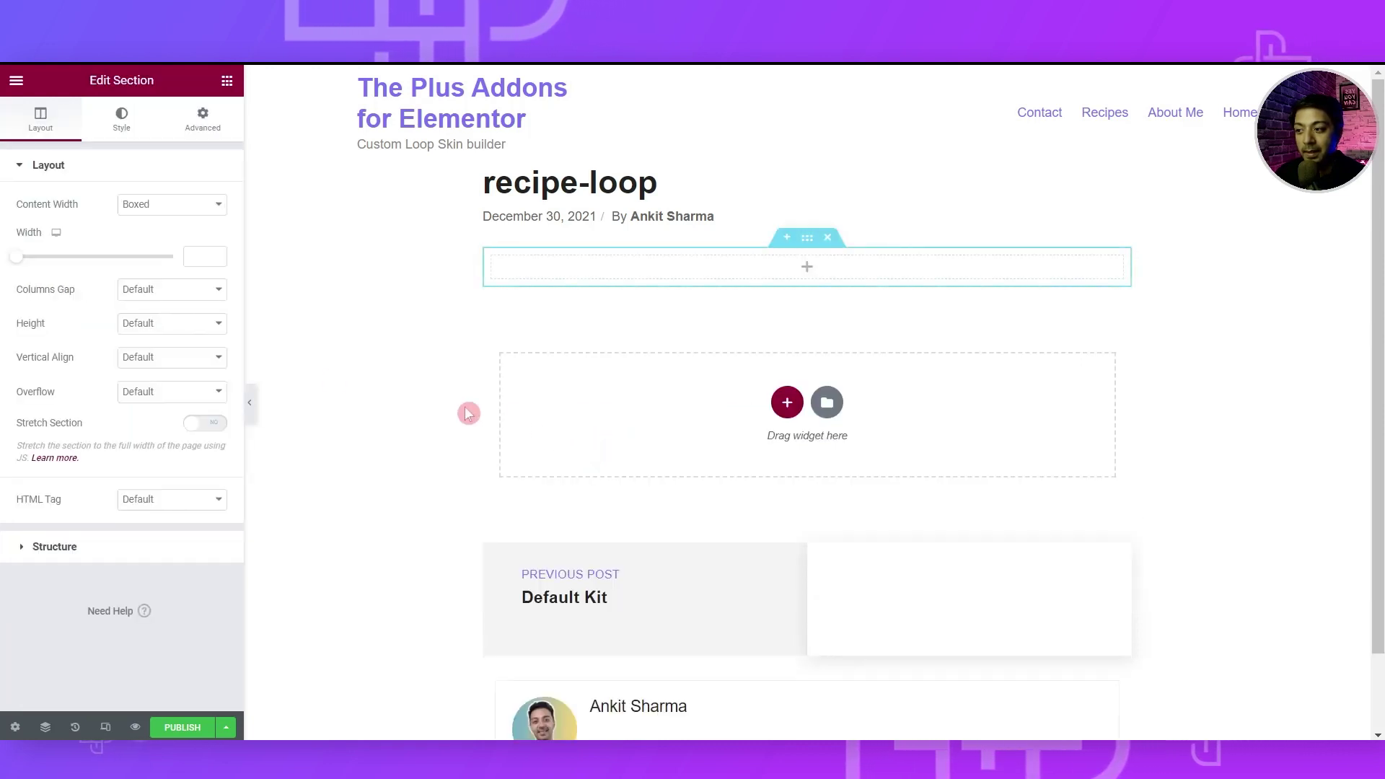
Find the Post Featured Image widget with "feature" and place it in the new section
{"action": "left_click", "coordinate": [227, 80]}
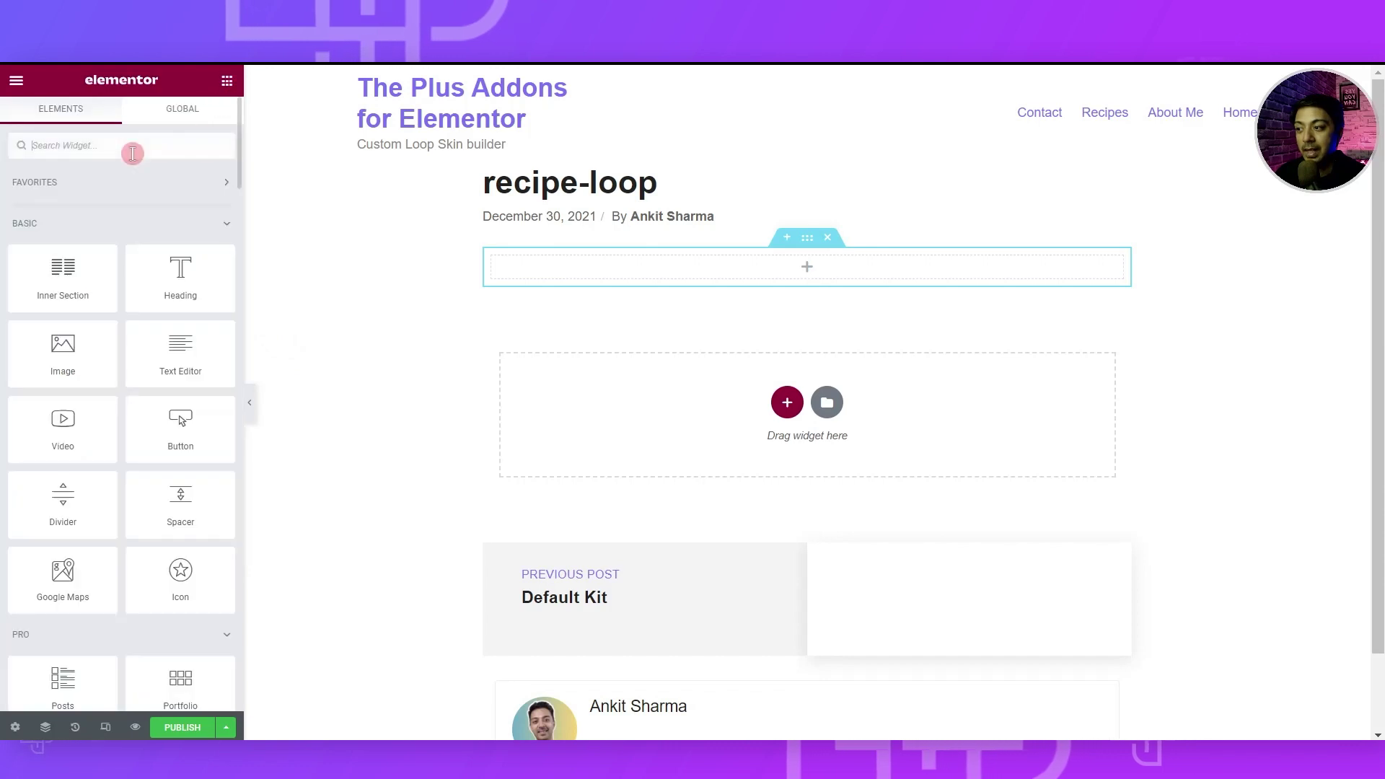
{"action": "type", "text": "feature"}
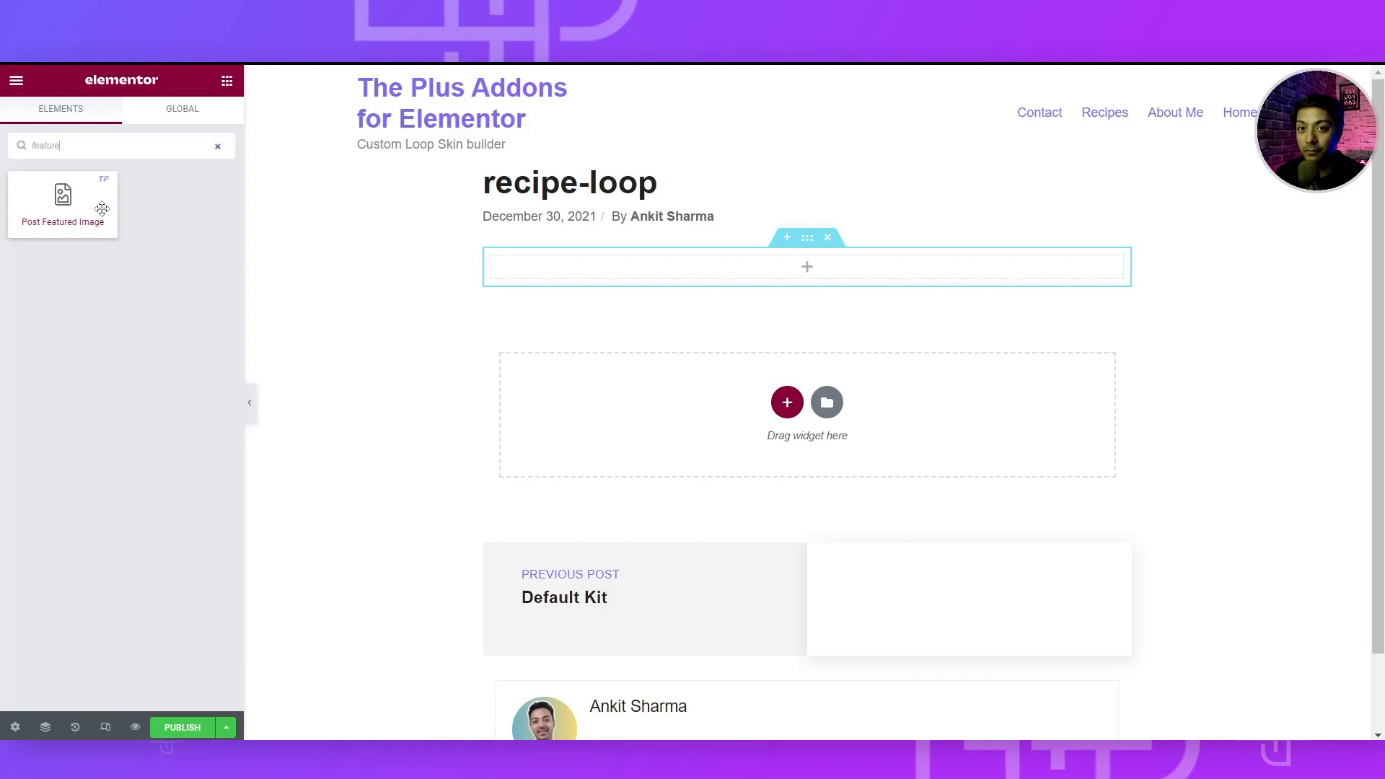
{"action": "key", "text": "ctrl+a"}
{"action": "left_click_drag", "start_coordinate": [62, 196], "coordinate": [722, 532]}
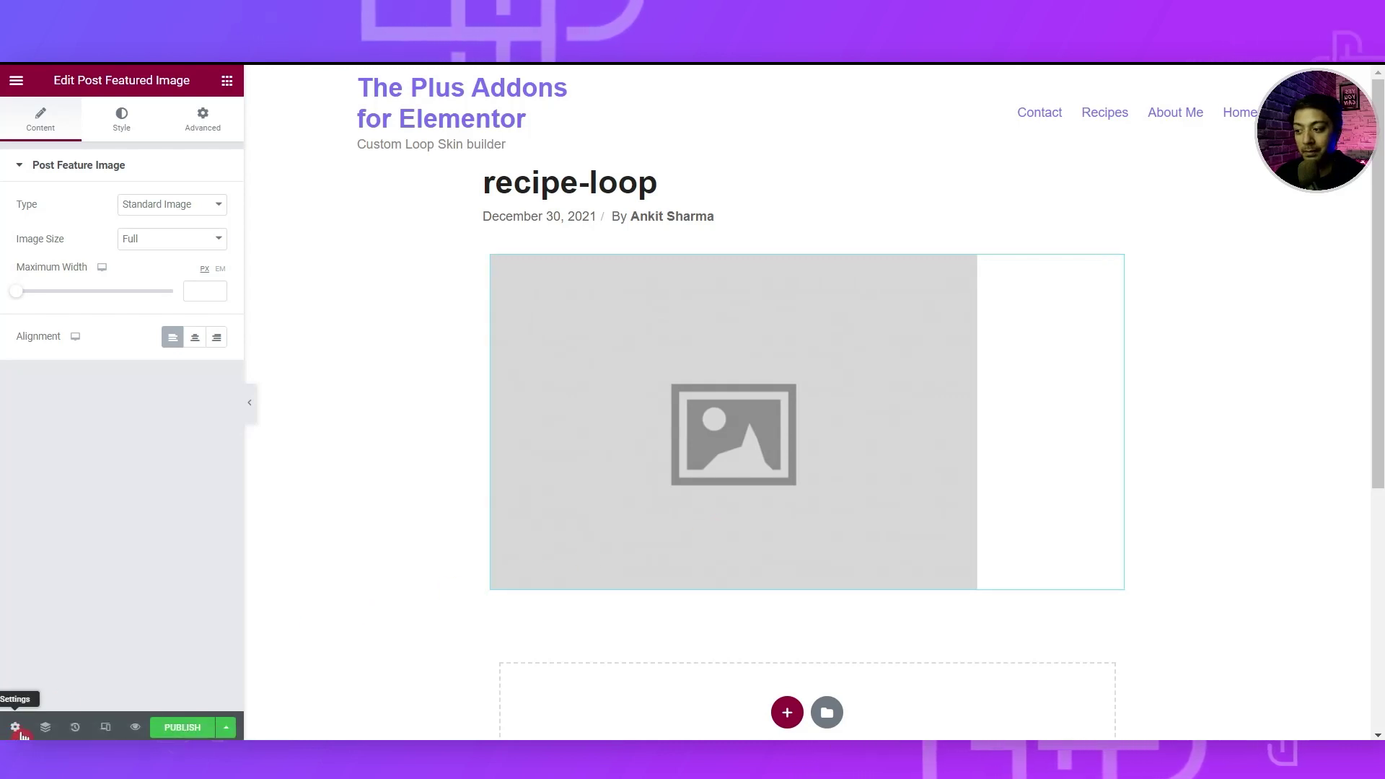
Set the template's dynamic content preview to Post, choose "Consequuntur qui ullam explicabo ipsum et harum" and apply it
{"action": "left_click", "coordinate": [15, 728]}
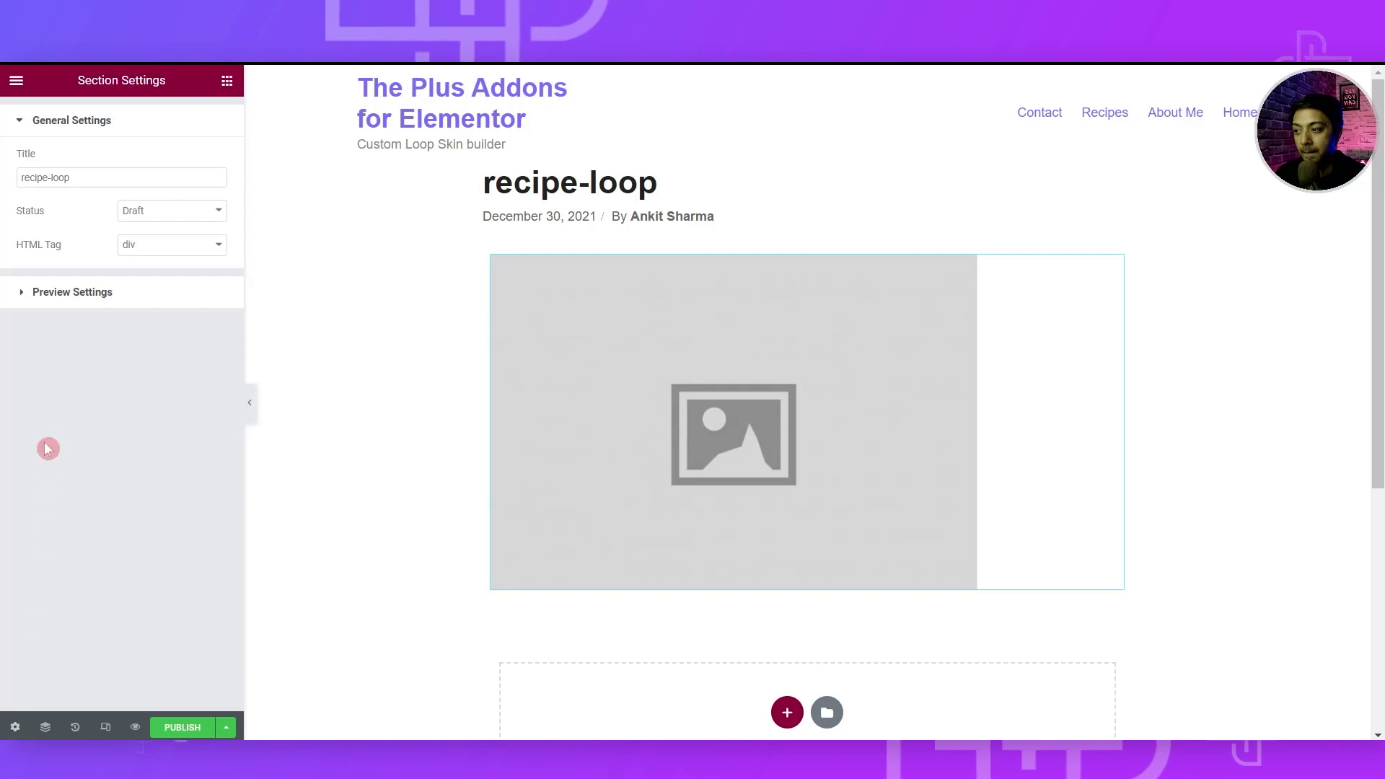
{"action": "left_click", "coordinate": [21, 300]}
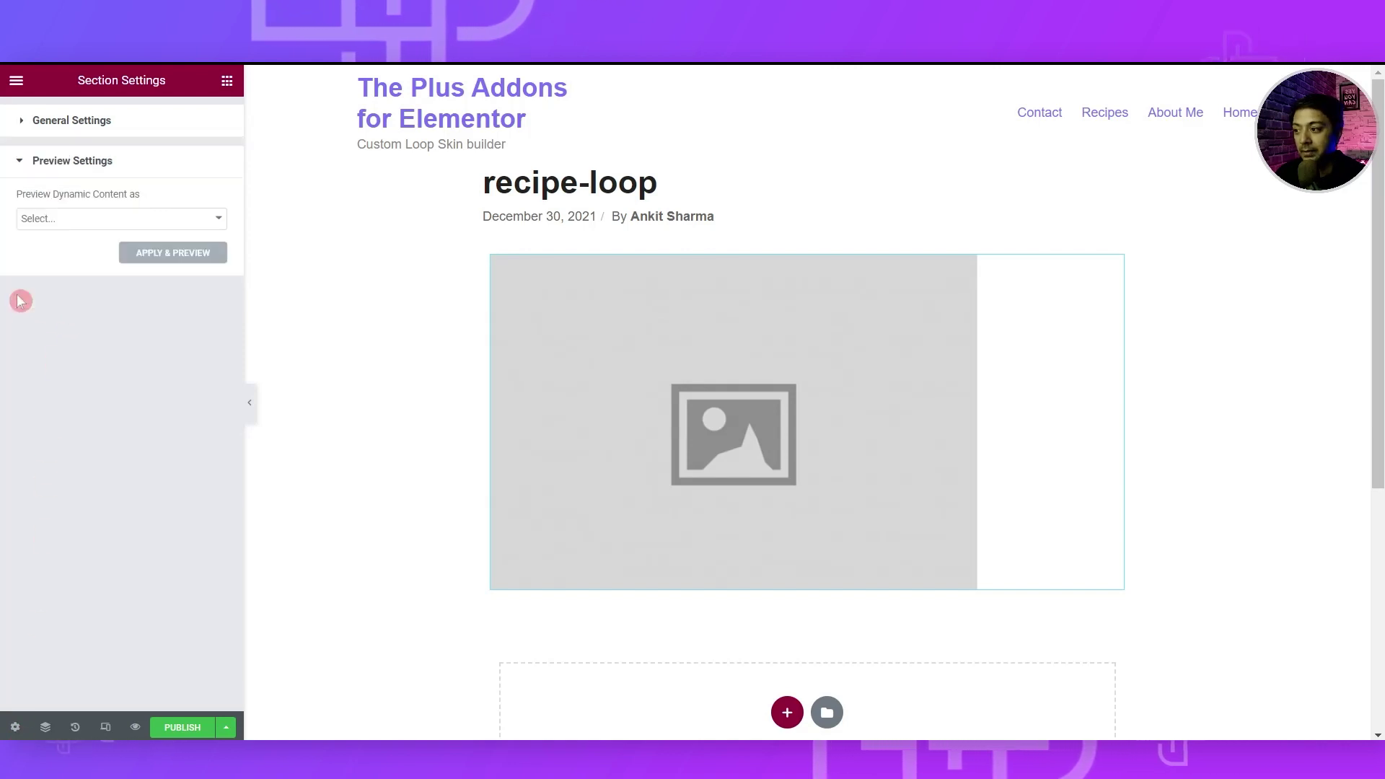
{"action": "left_click", "coordinate": [64, 225]}
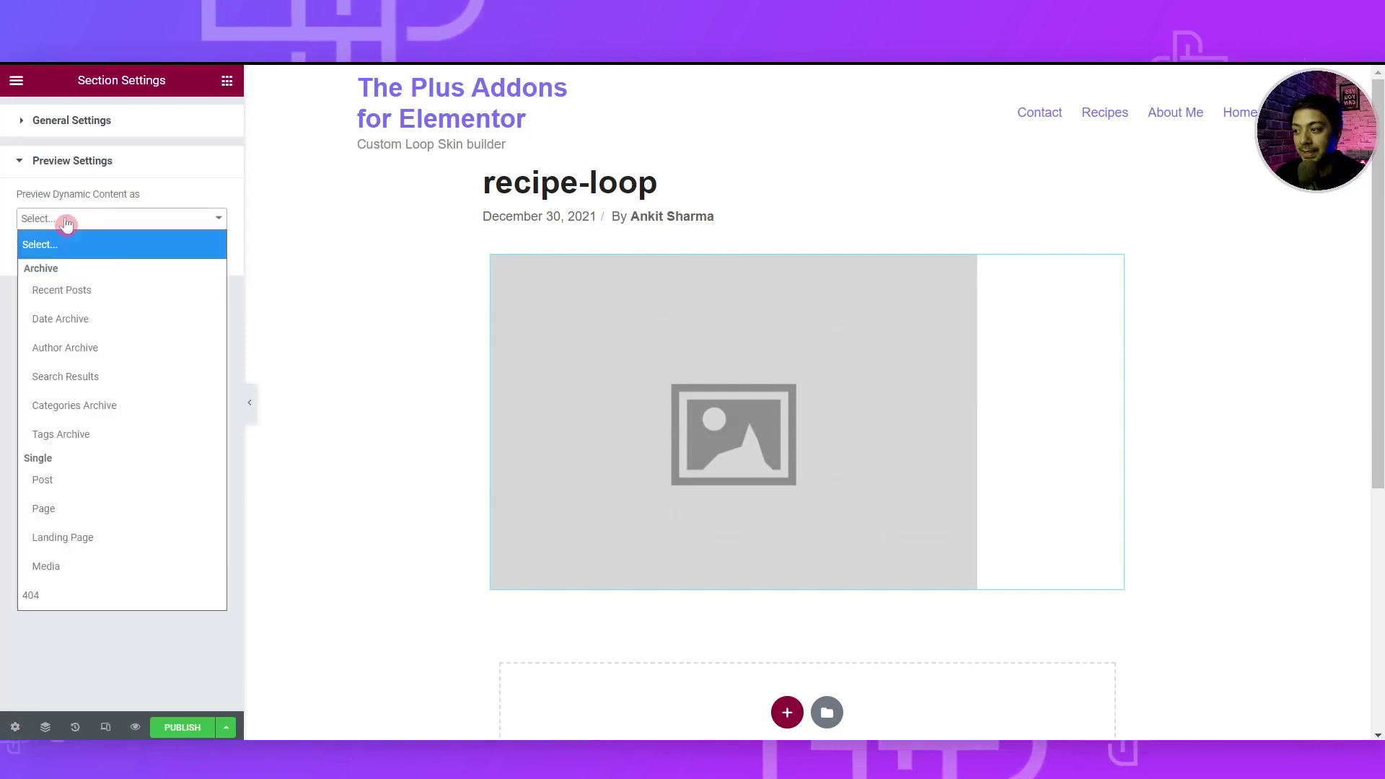
{"action": "left_click", "coordinate": [68, 481]}
{"action": "left_click", "coordinate": [121, 261]}
{"action": "type", "text": "co"}
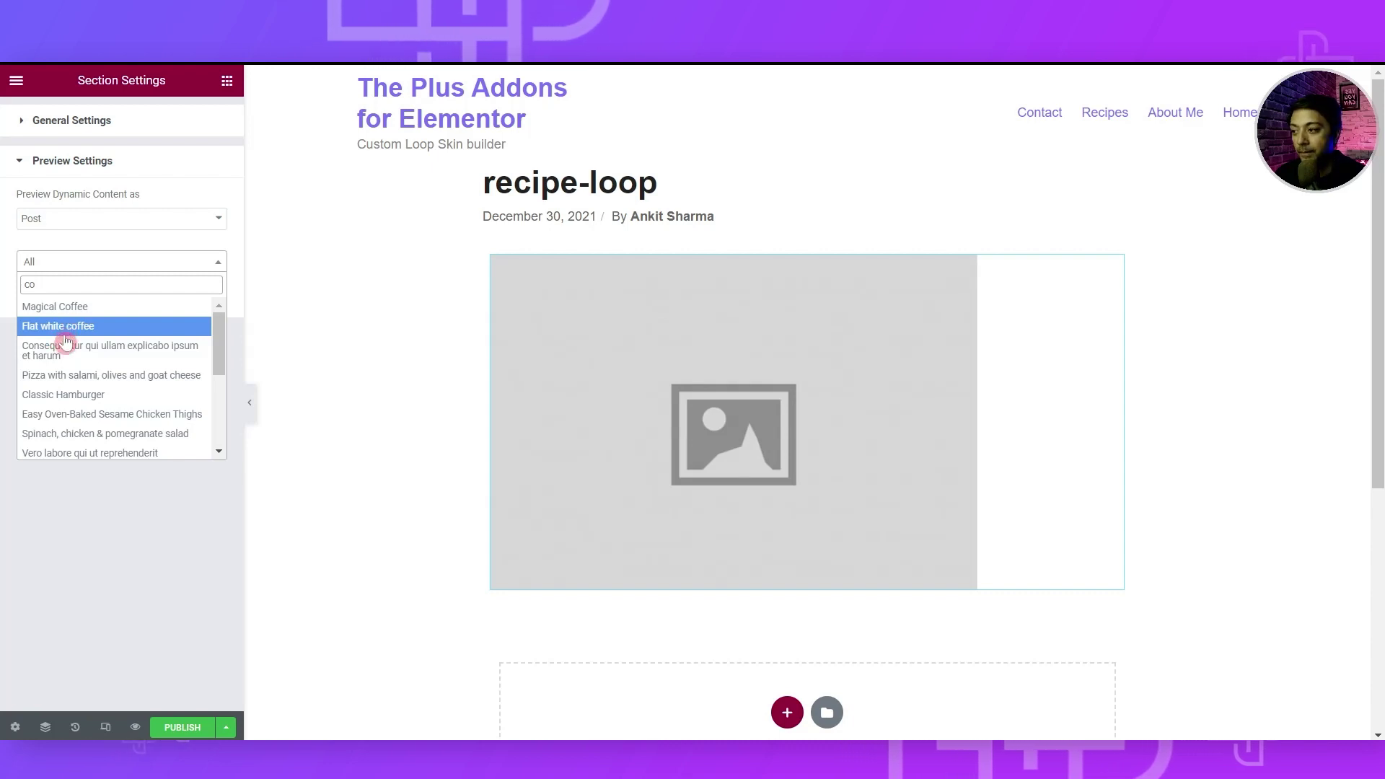
{"action": "left_click", "coordinate": [63, 353]}
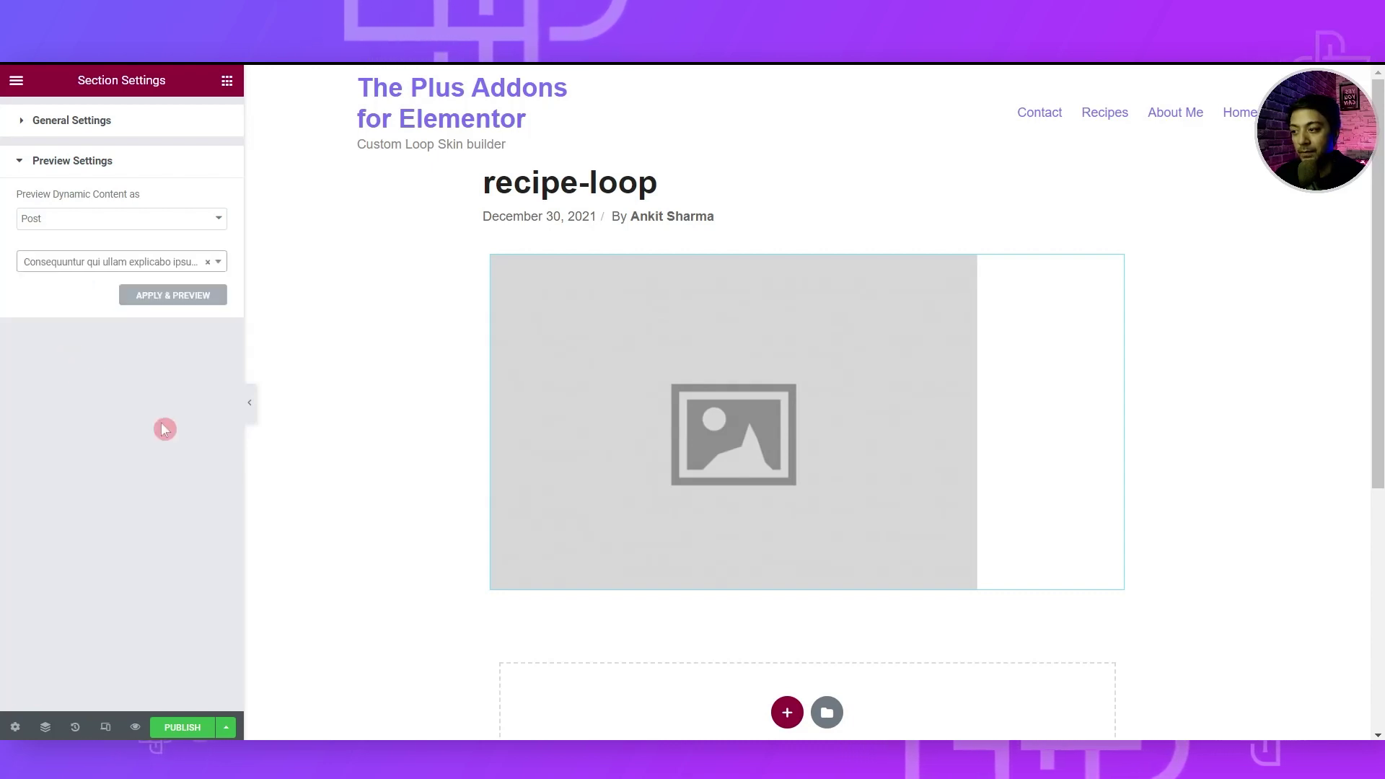
{"action": "left_click", "coordinate": [152, 302]}
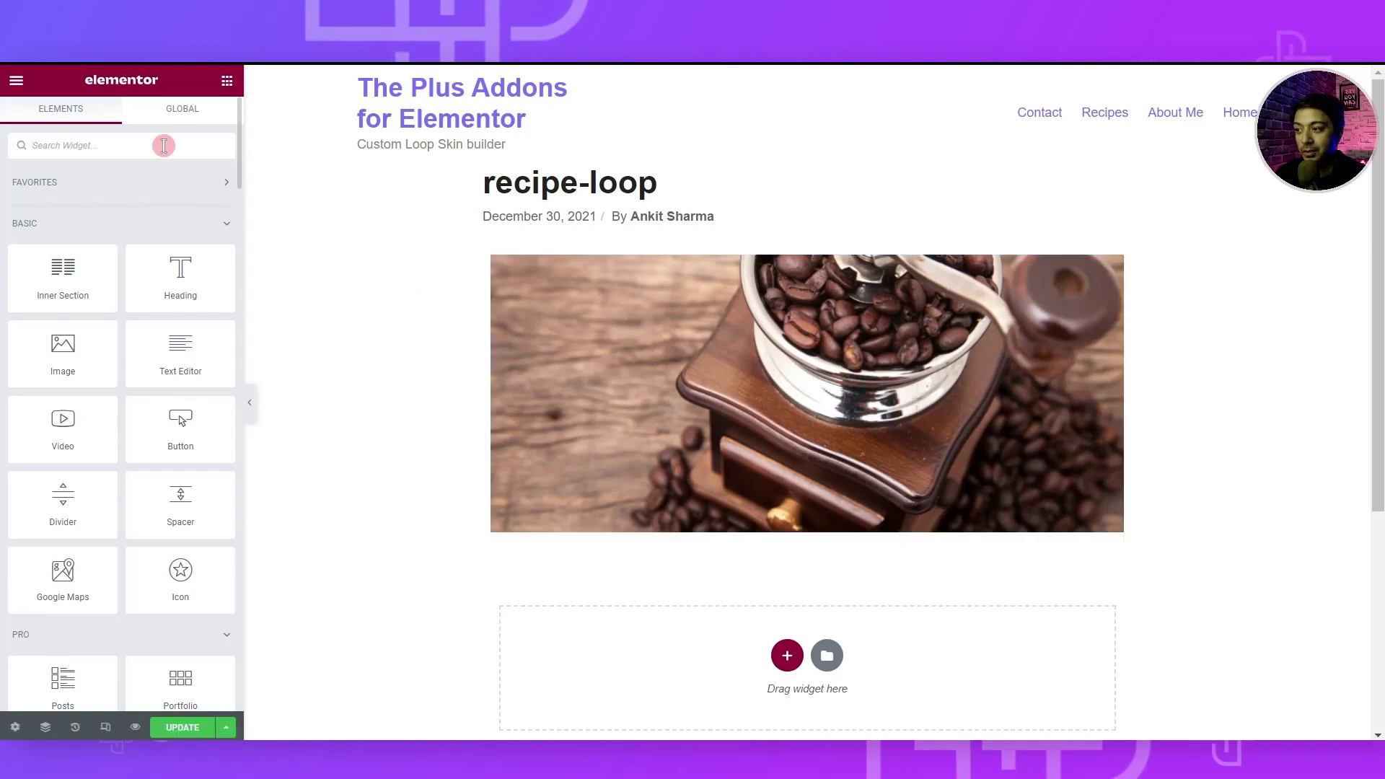
Add the Post Title widget below the featured image and the Post Meta widget beneath the title
{"action": "type", "text": "title"}
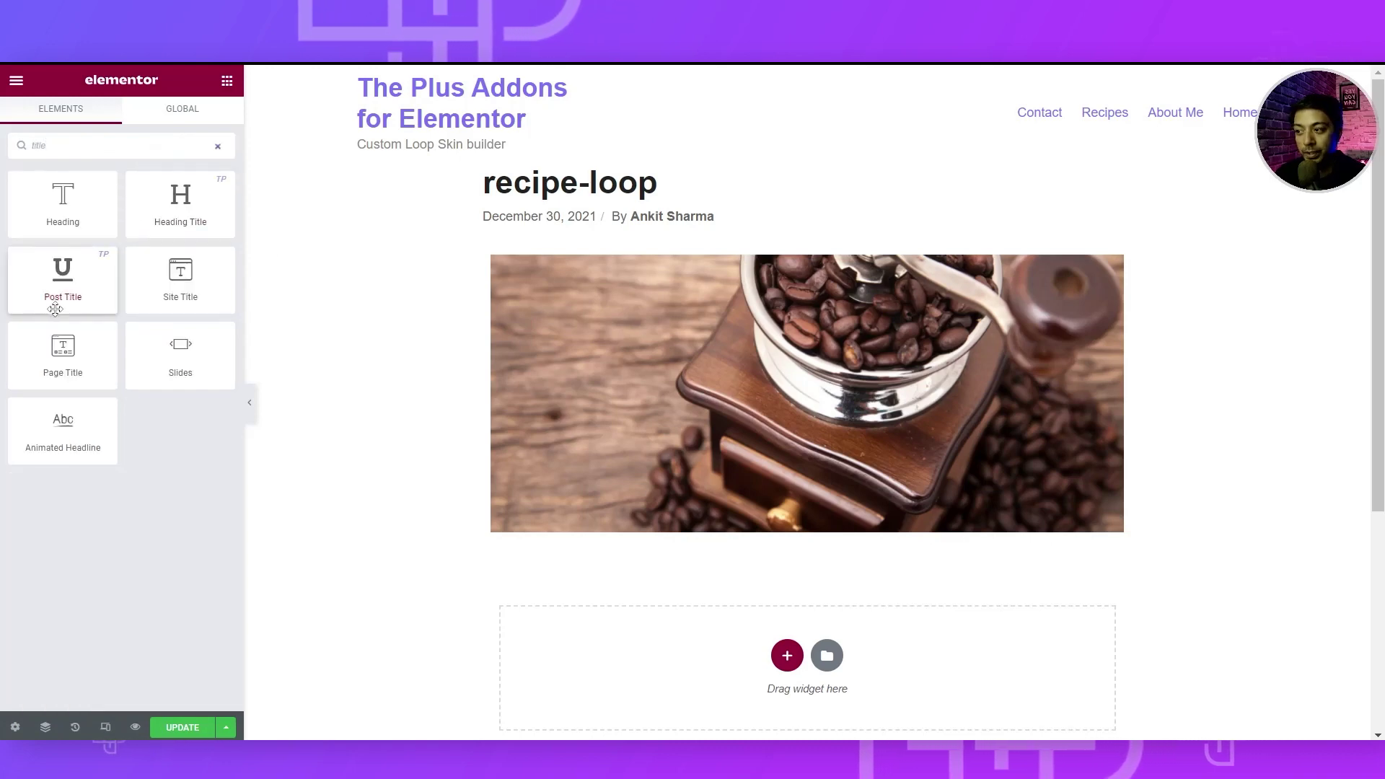
{"action": "left_click_drag", "start_coordinate": [61, 286], "coordinate": [549, 569]}
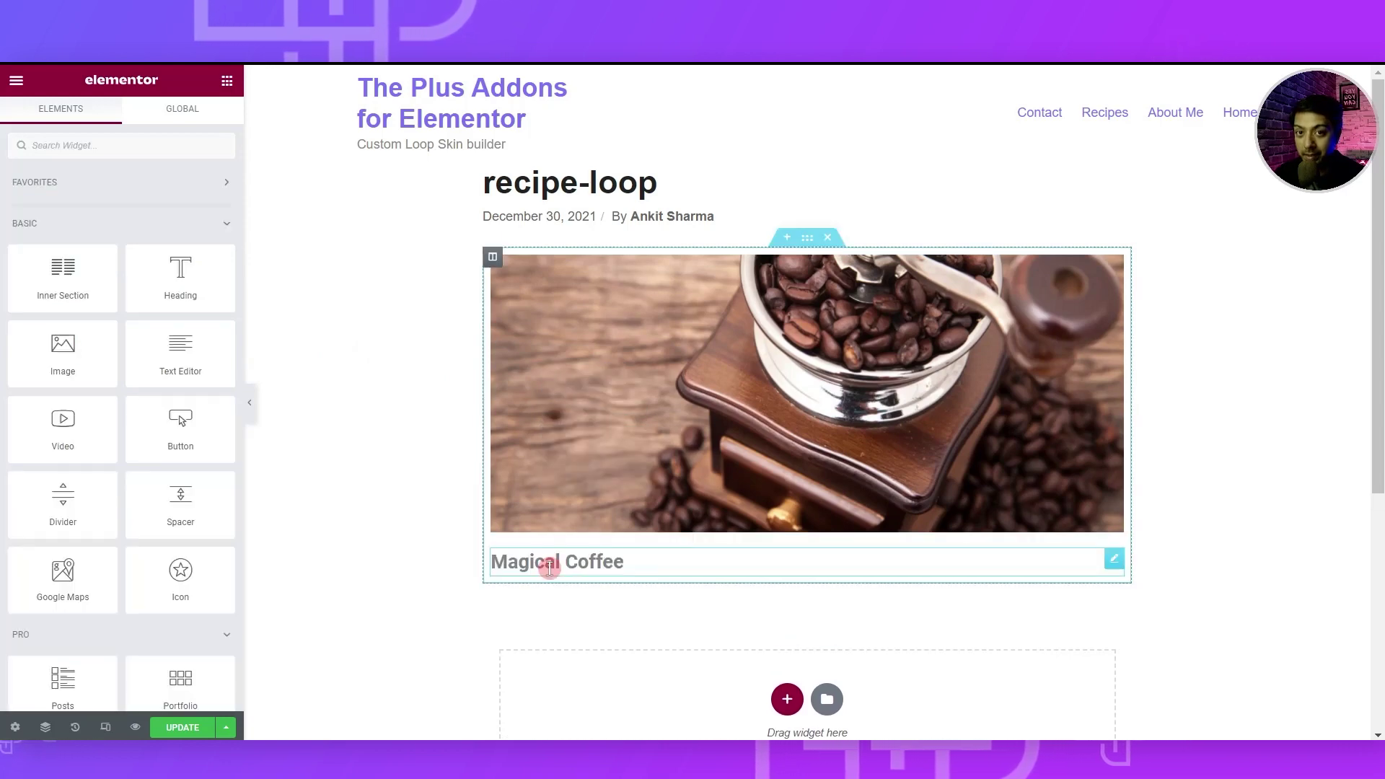
{"action": "left_click", "coordinate": [142, 149]}
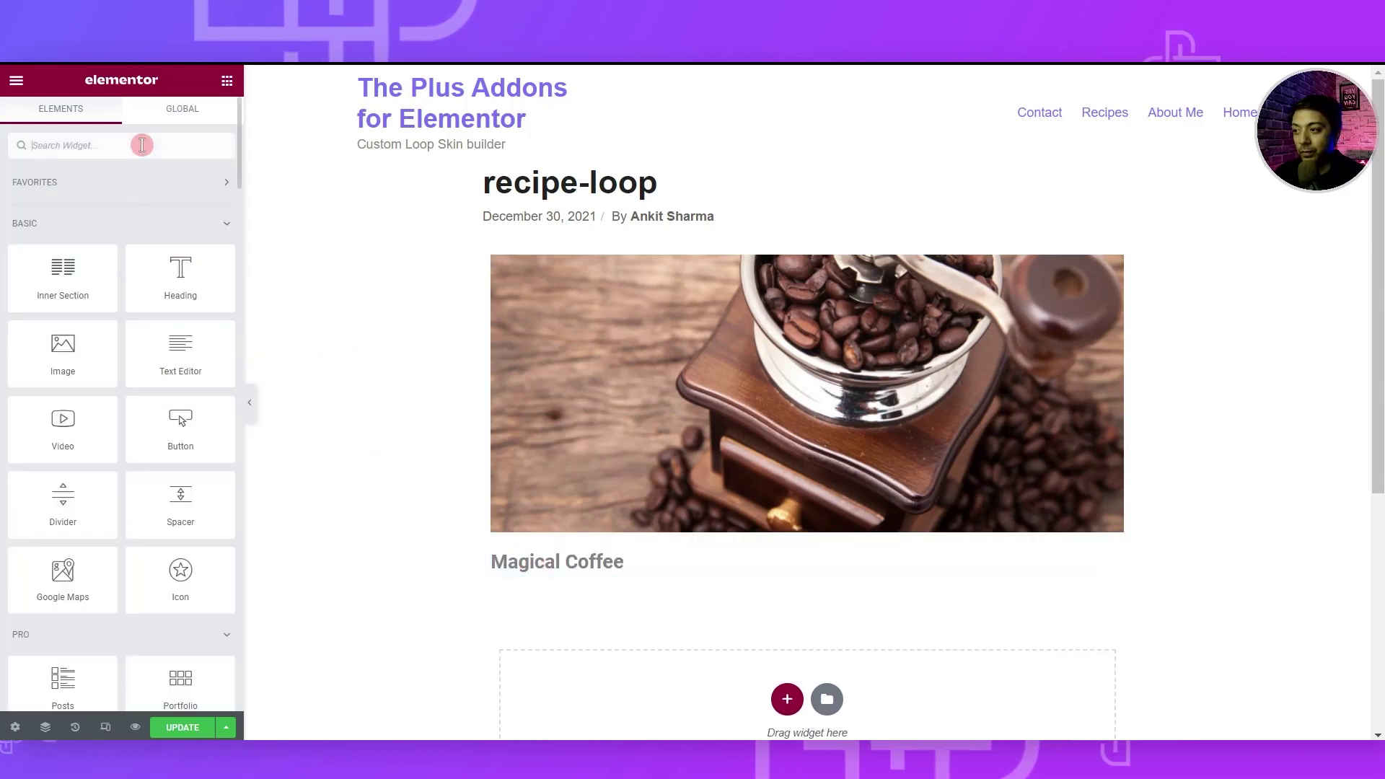
{"action": "type", "text": "meta"}
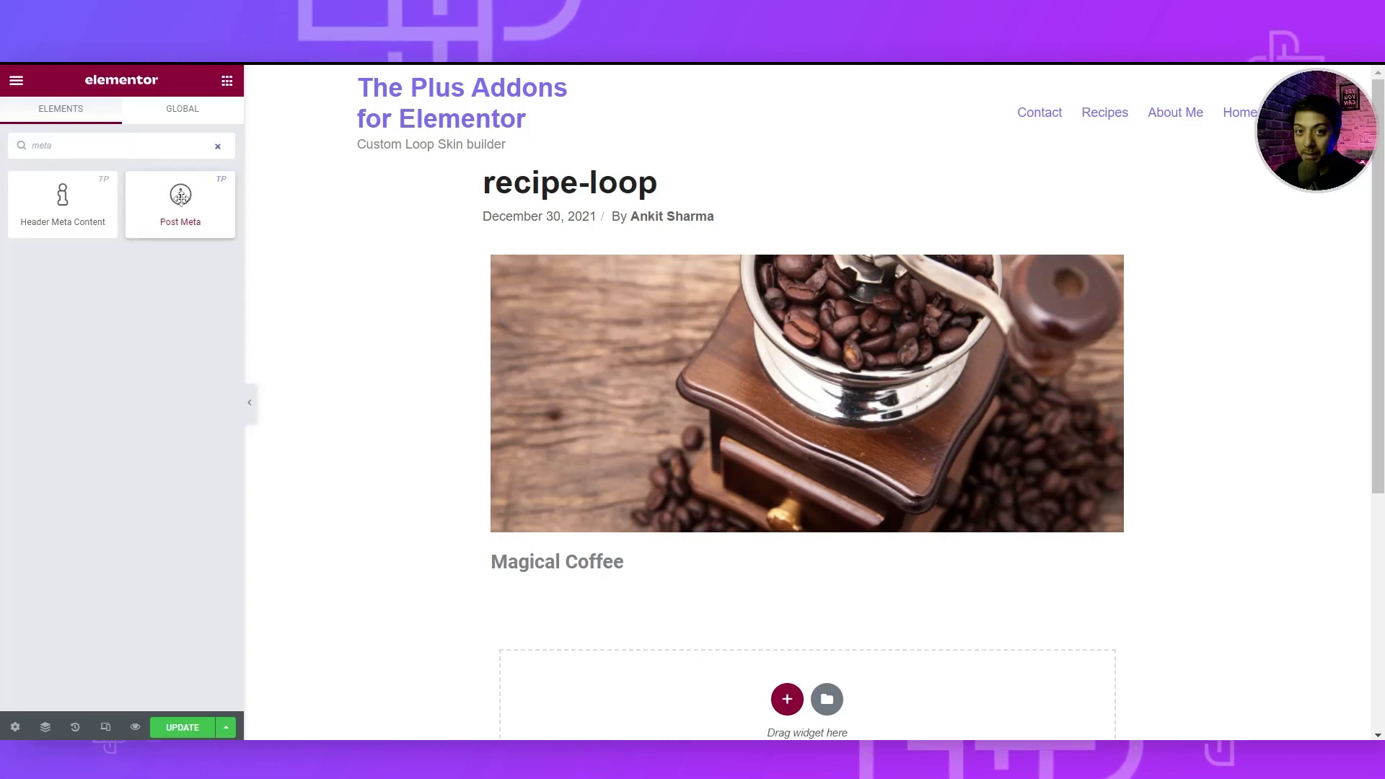
{"action": "left_click_drag", "start_coordinate": [180, 198], "coordinate": [576, 569]}
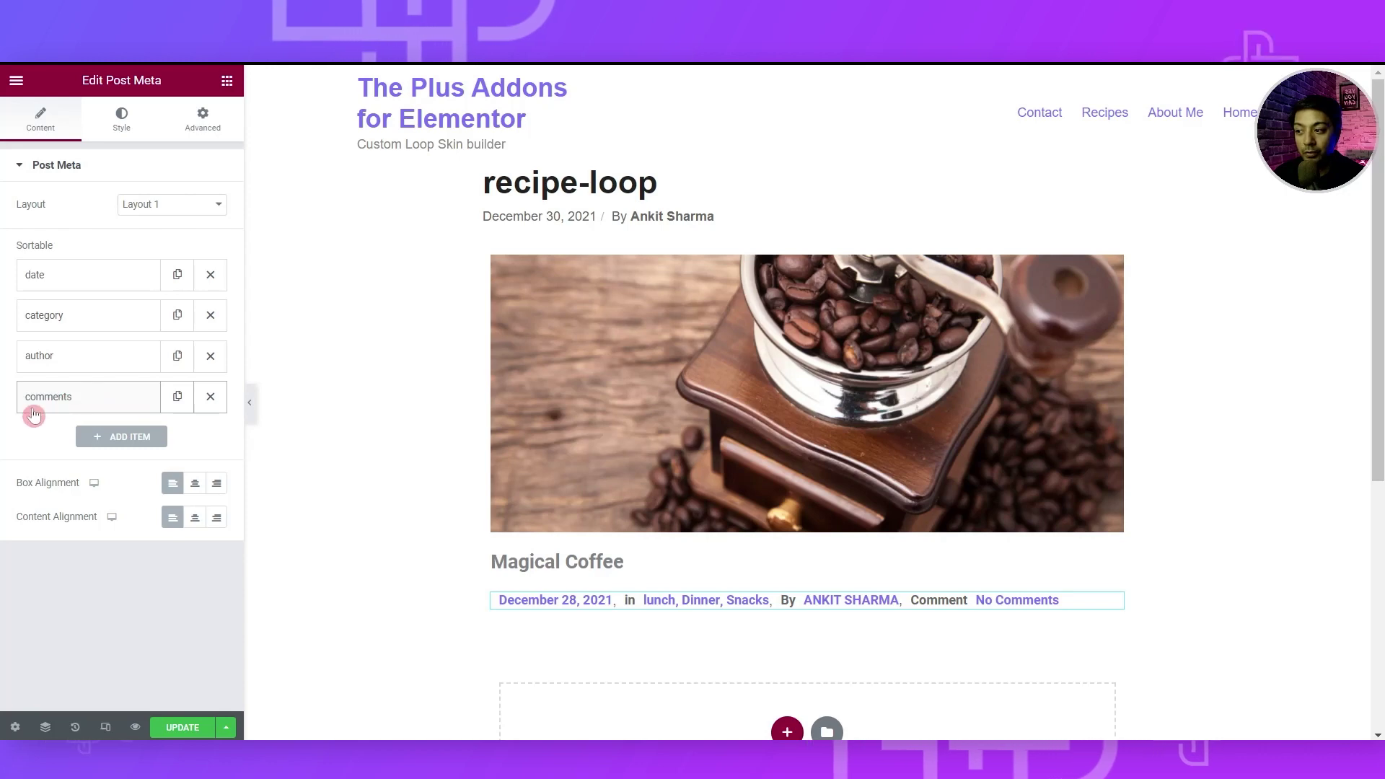
Delete the comments item from the post meta list and add a new item with its field set to Taxonomies
{"action": "left_click", "coordinate": [211, 401]}
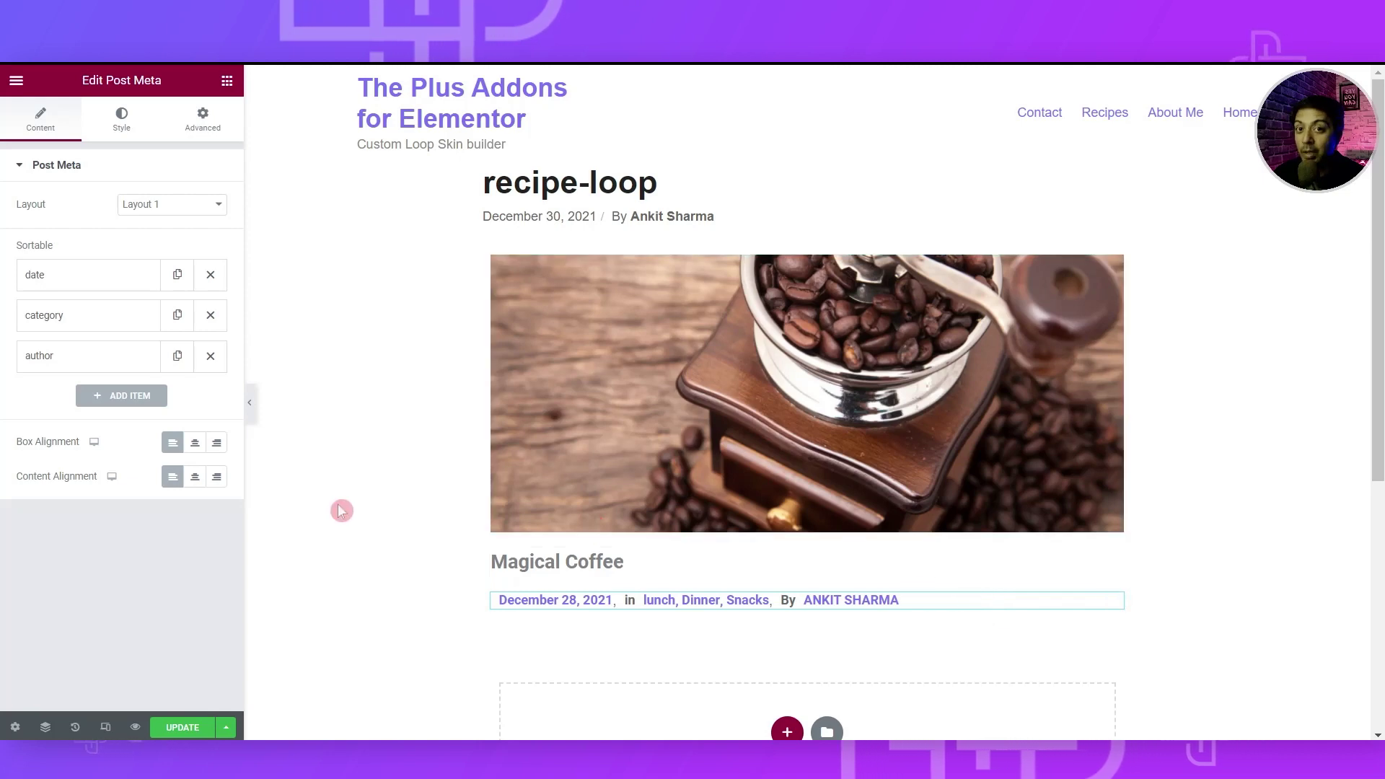
{"action": "left_click", "coordinate": [93, 403]}
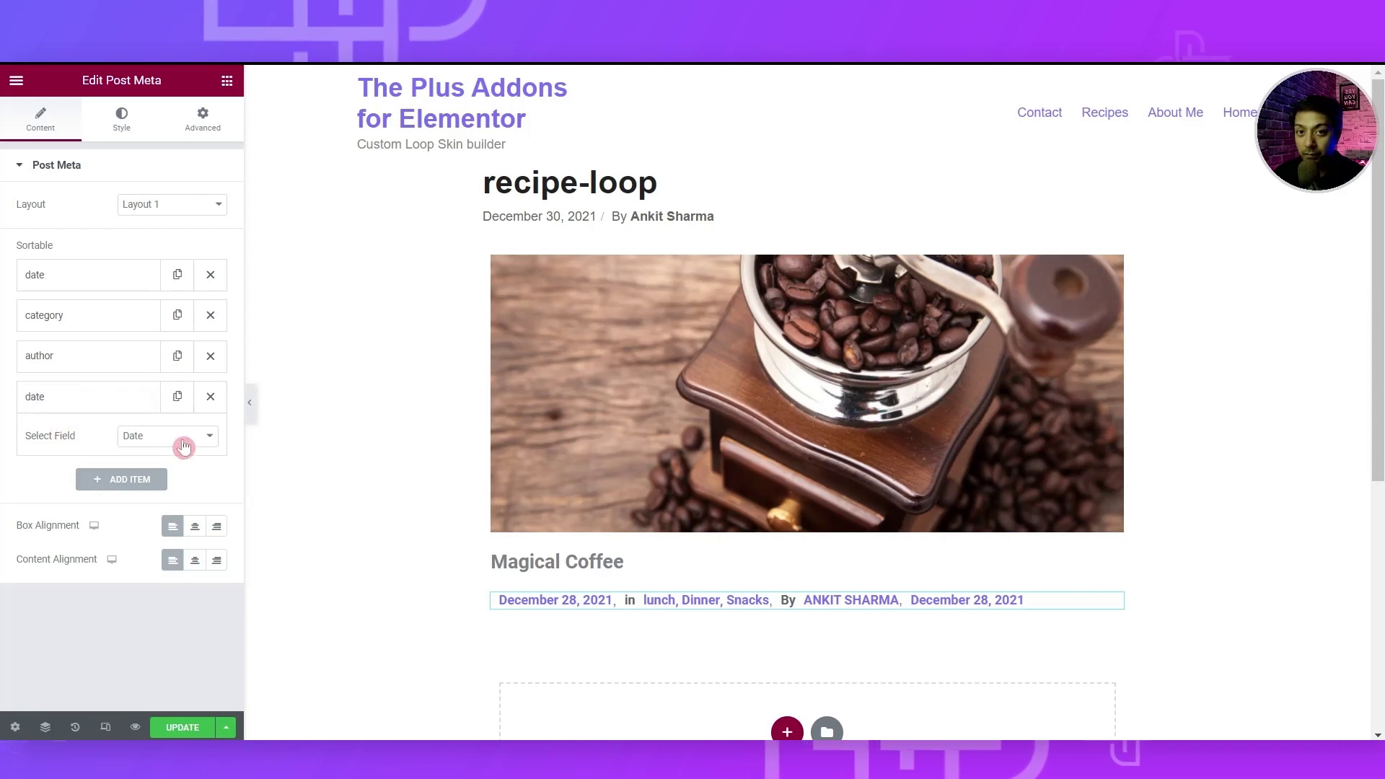
{"action": "left_click", "coordinate": [184, 445]}
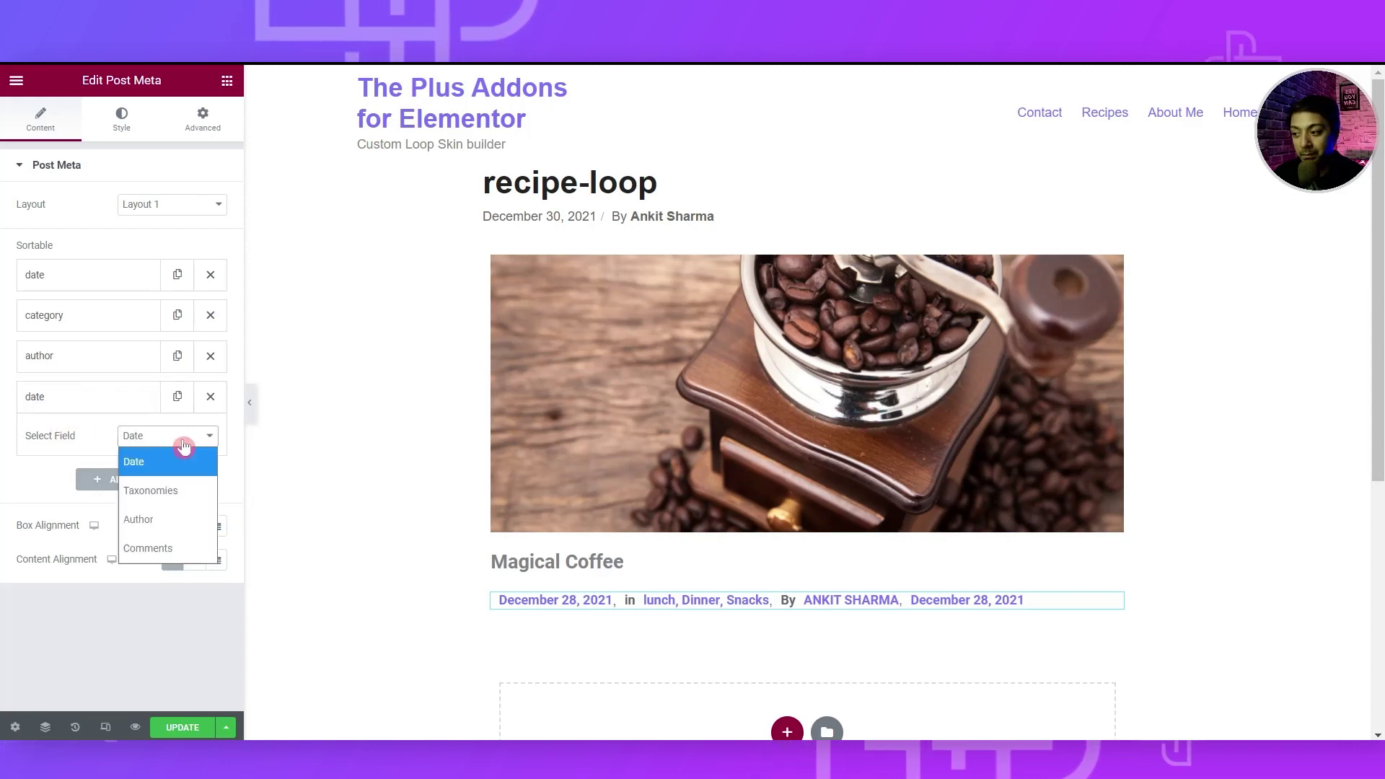
{"action": "left_click", "coordinate": [179, 491]}
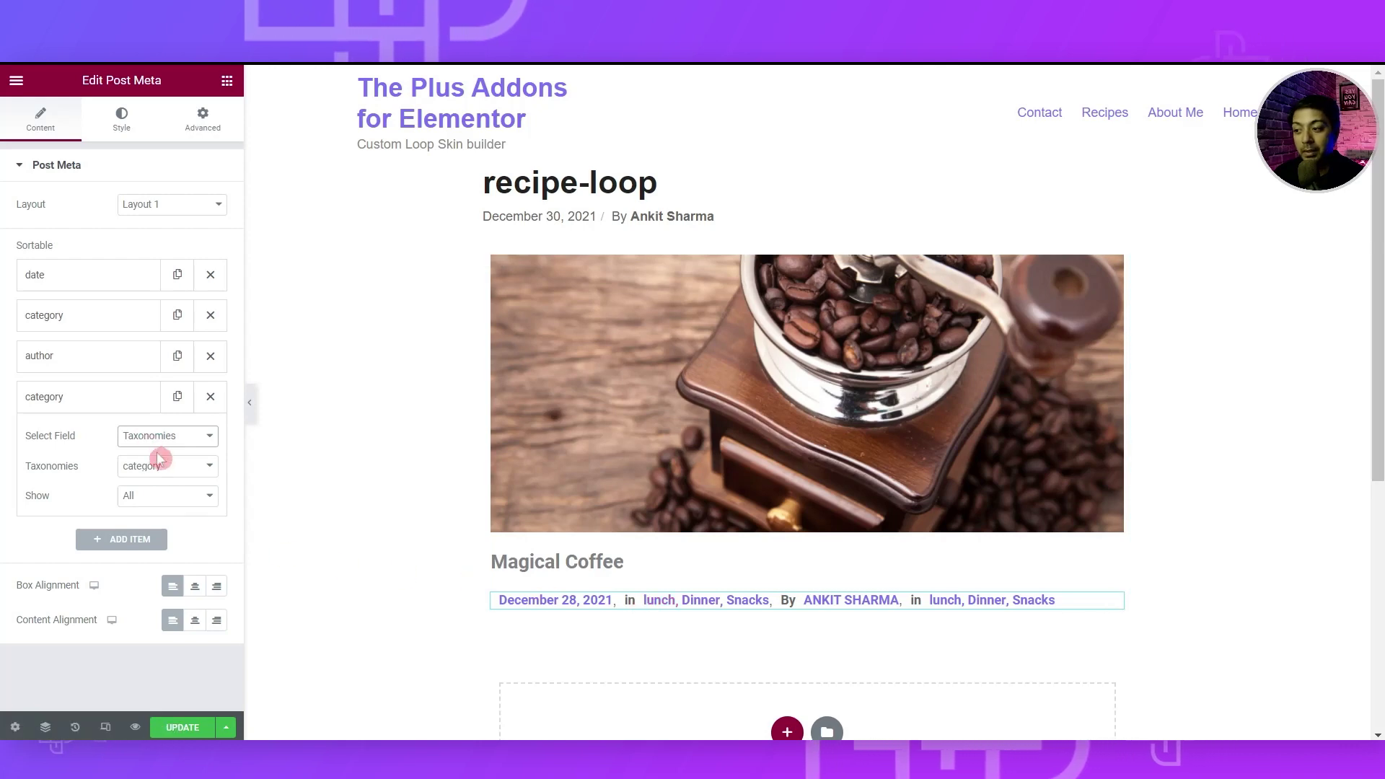
Try post_tag as the new meta item's taxonomy, and switch the item's field to Comments
{"action": "left_click", "coordinate": [185, 469]}
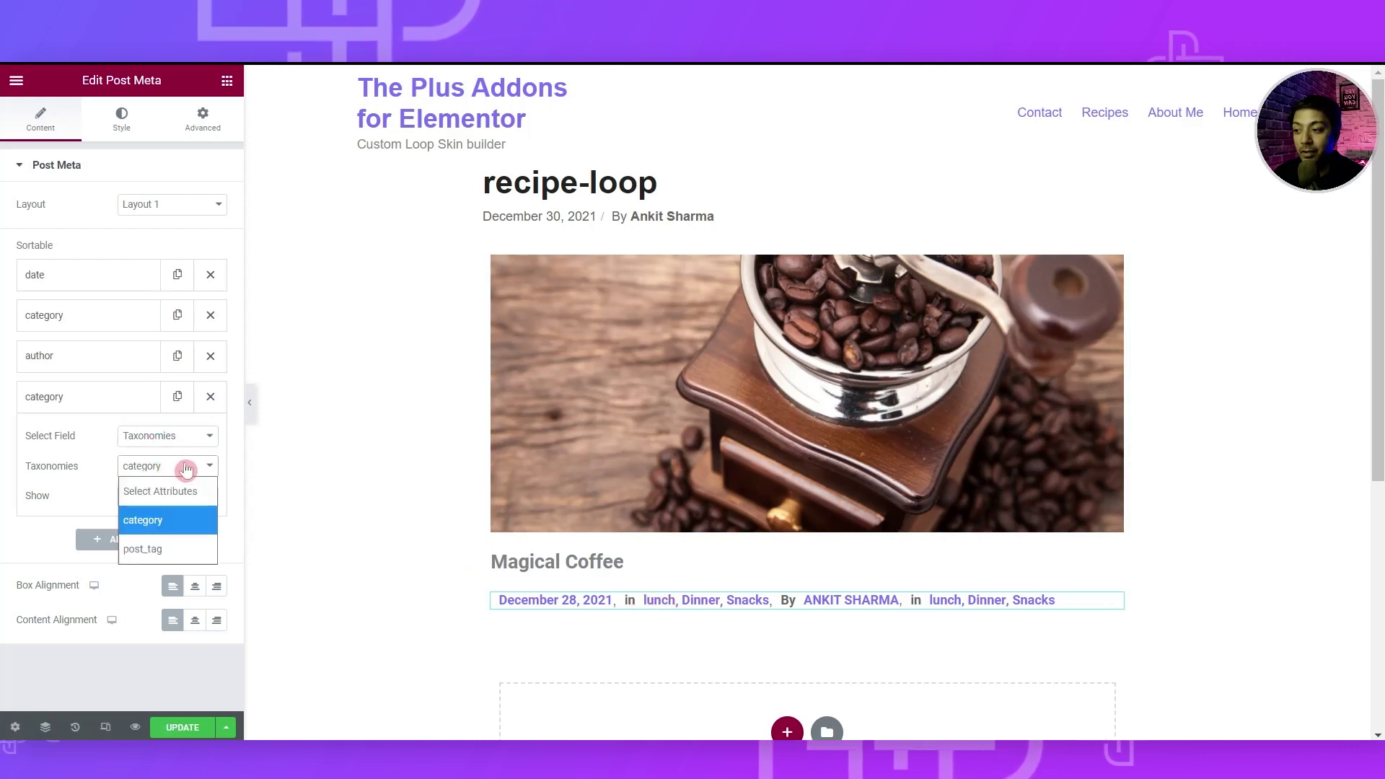
{"action": "left_click", "coordinate": [171, 546]}
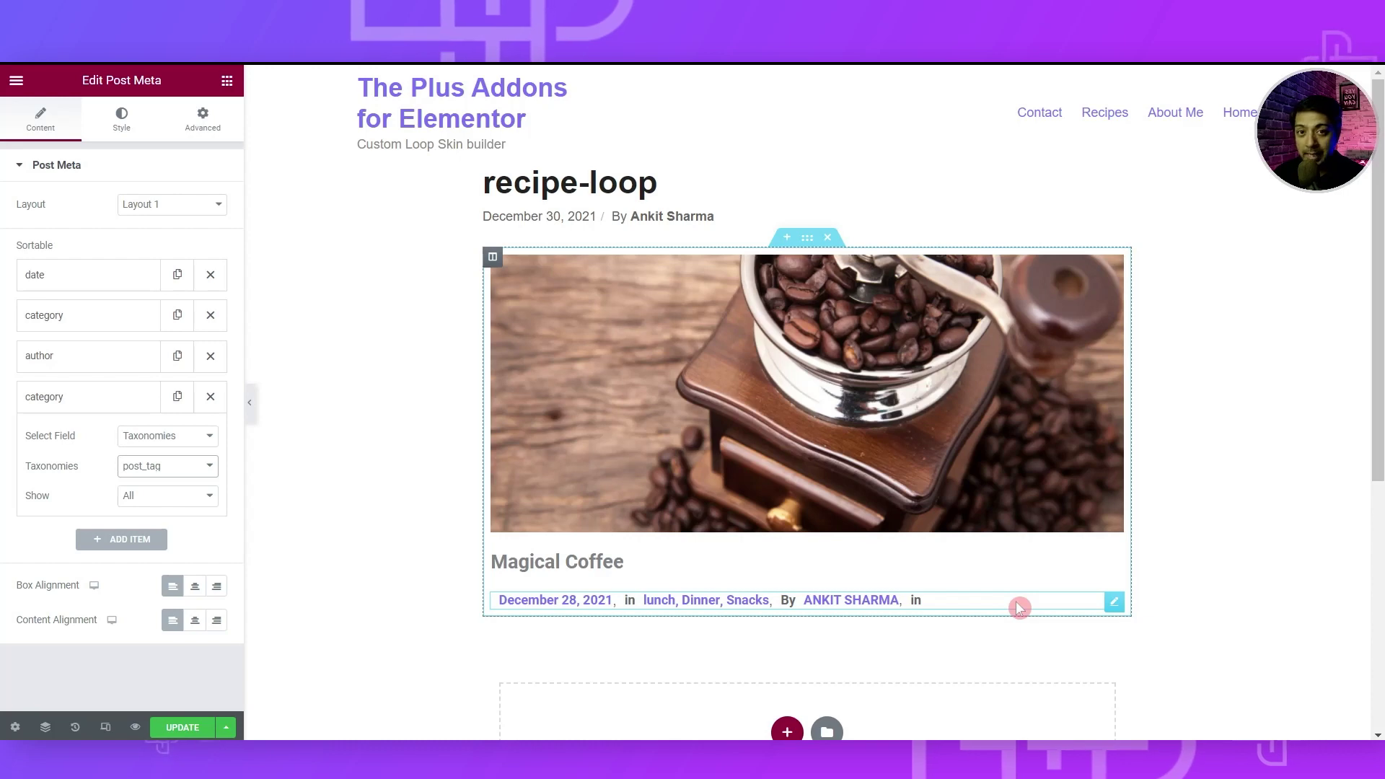
{"action": "left_click", "coordinate": [166, 436]}
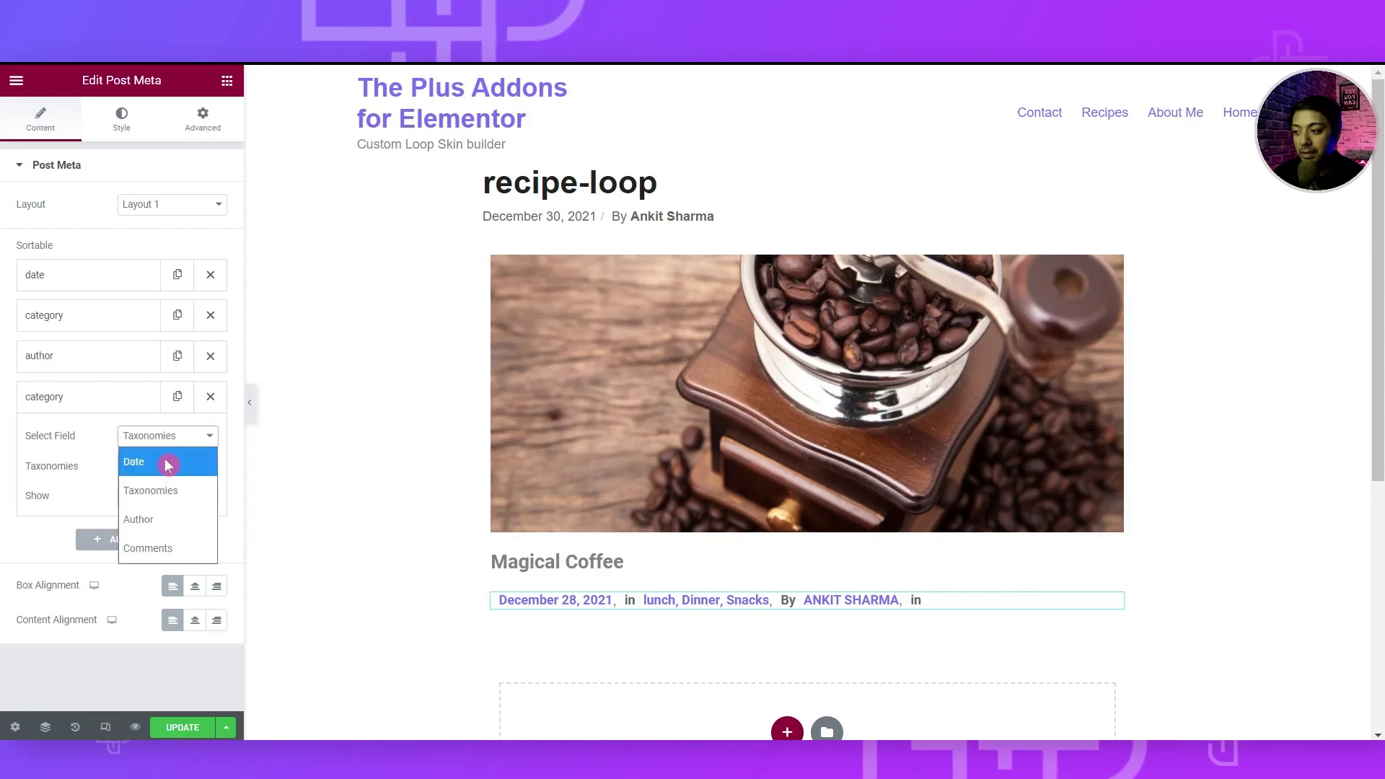
{"action": "left_click", "coordinate": [182, 550]}
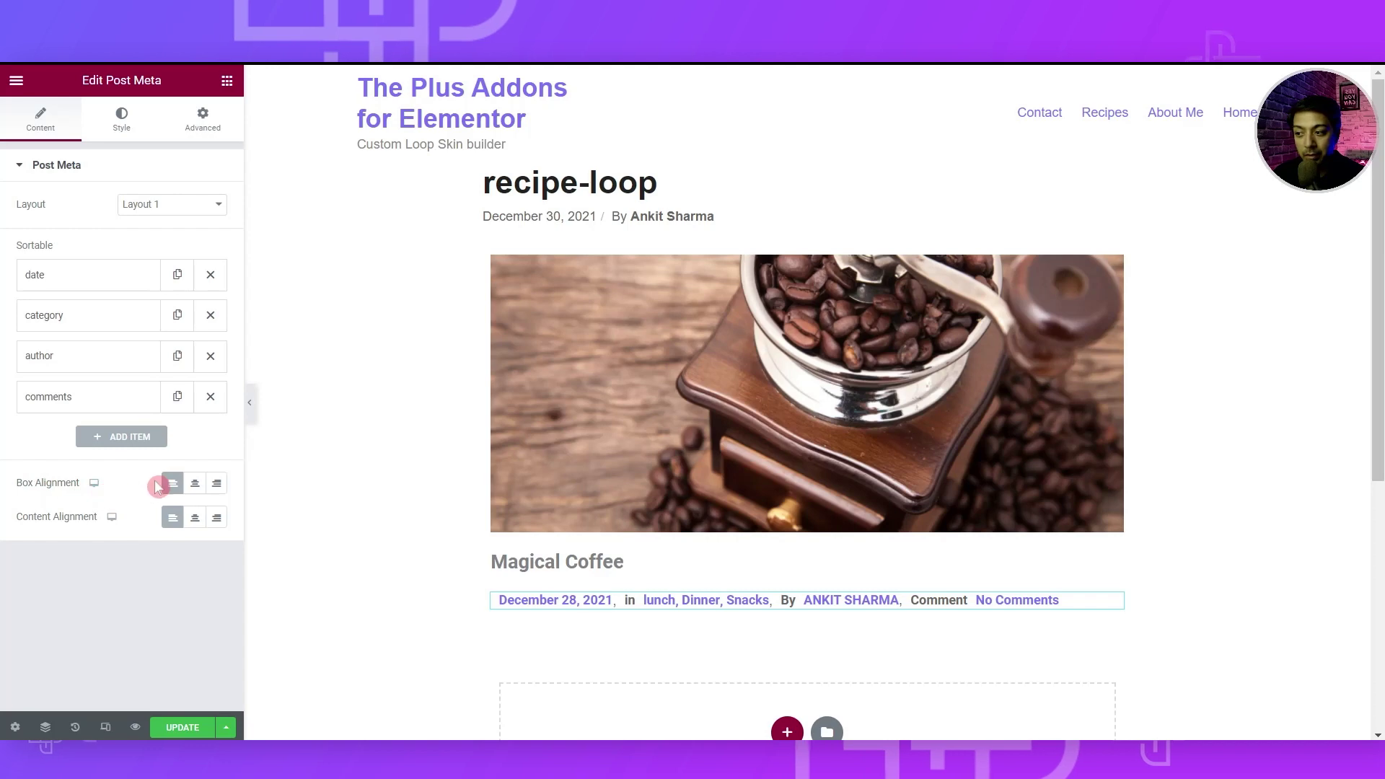
Try centre and right box alignment on the post meta, and restore left alignment
{"action": "left_click", "coordinate": [195, 483]}
{"action": "left_click", "coordinate": [216, 485]}
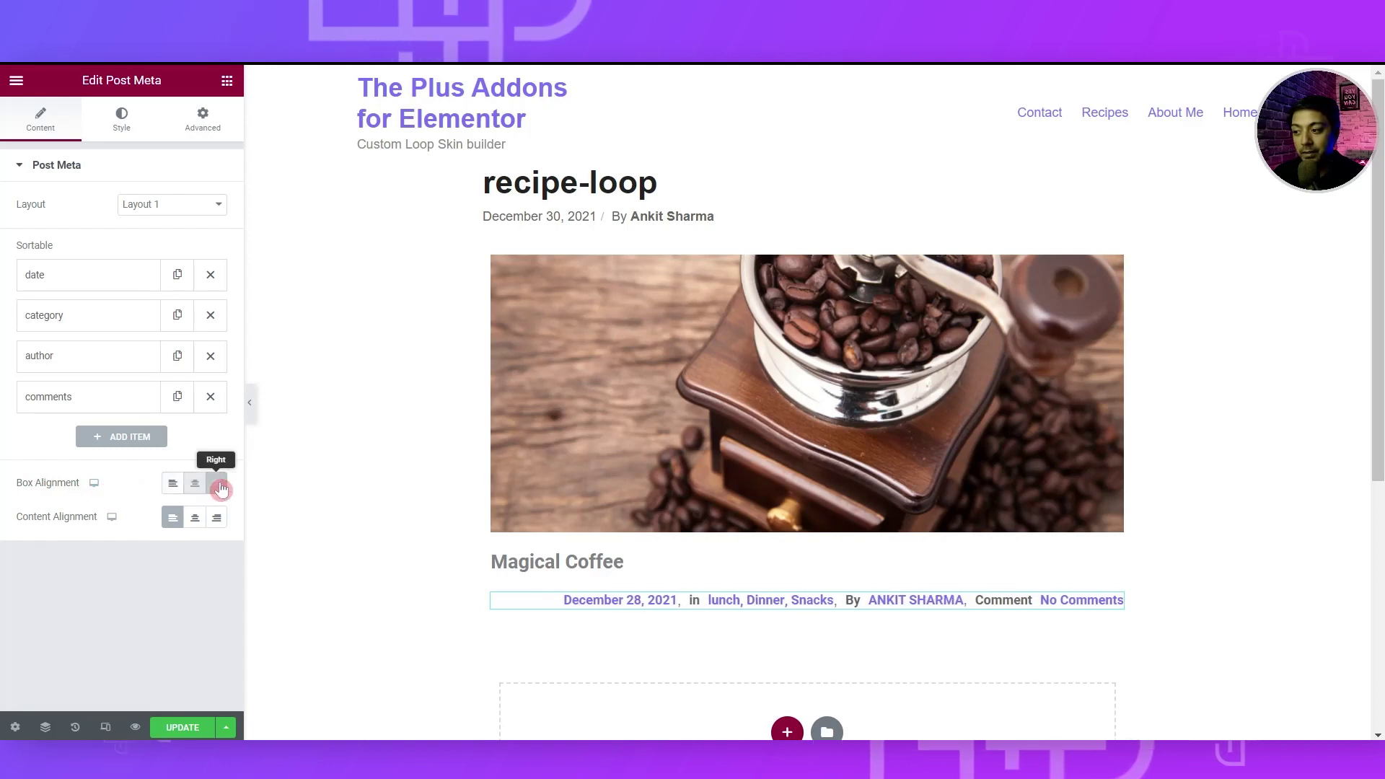
{"action": "left_click", "coordinate": [174, 485]}
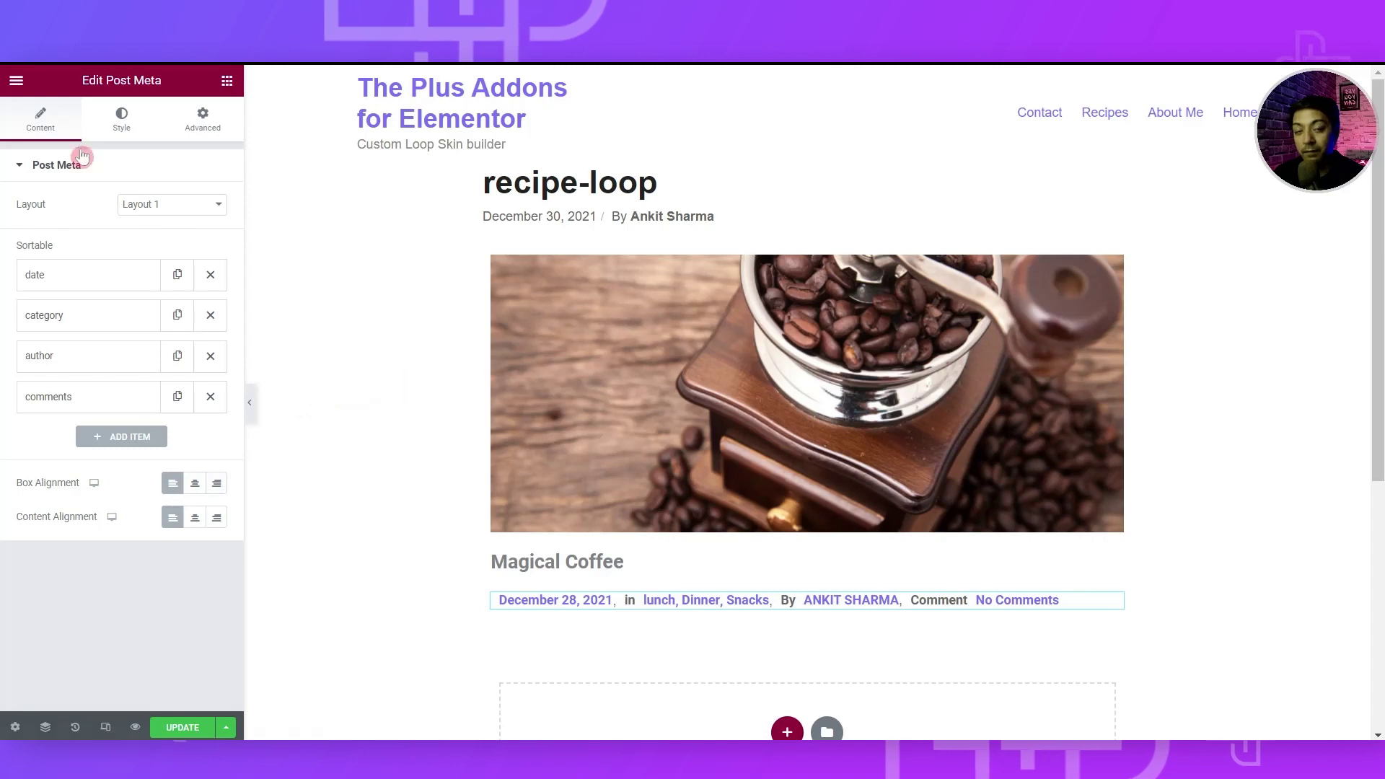
Set the post meta label color to the grey #6A6A6A
{"action": "left_click", "coordinate": [128, 132]}
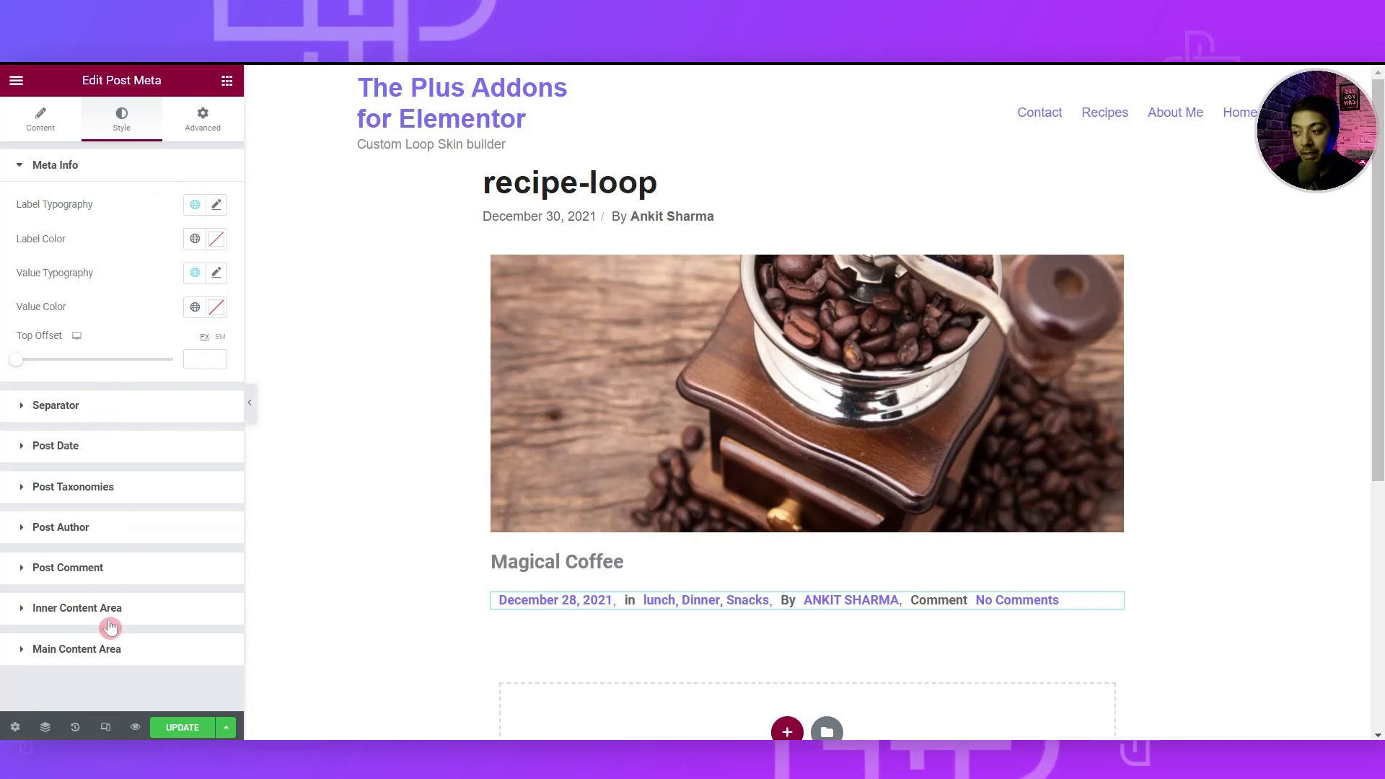
{"action": "left_click", "coordinate": [217, 241]}
{"action": "left_click", "coordinate": [31, 397]}
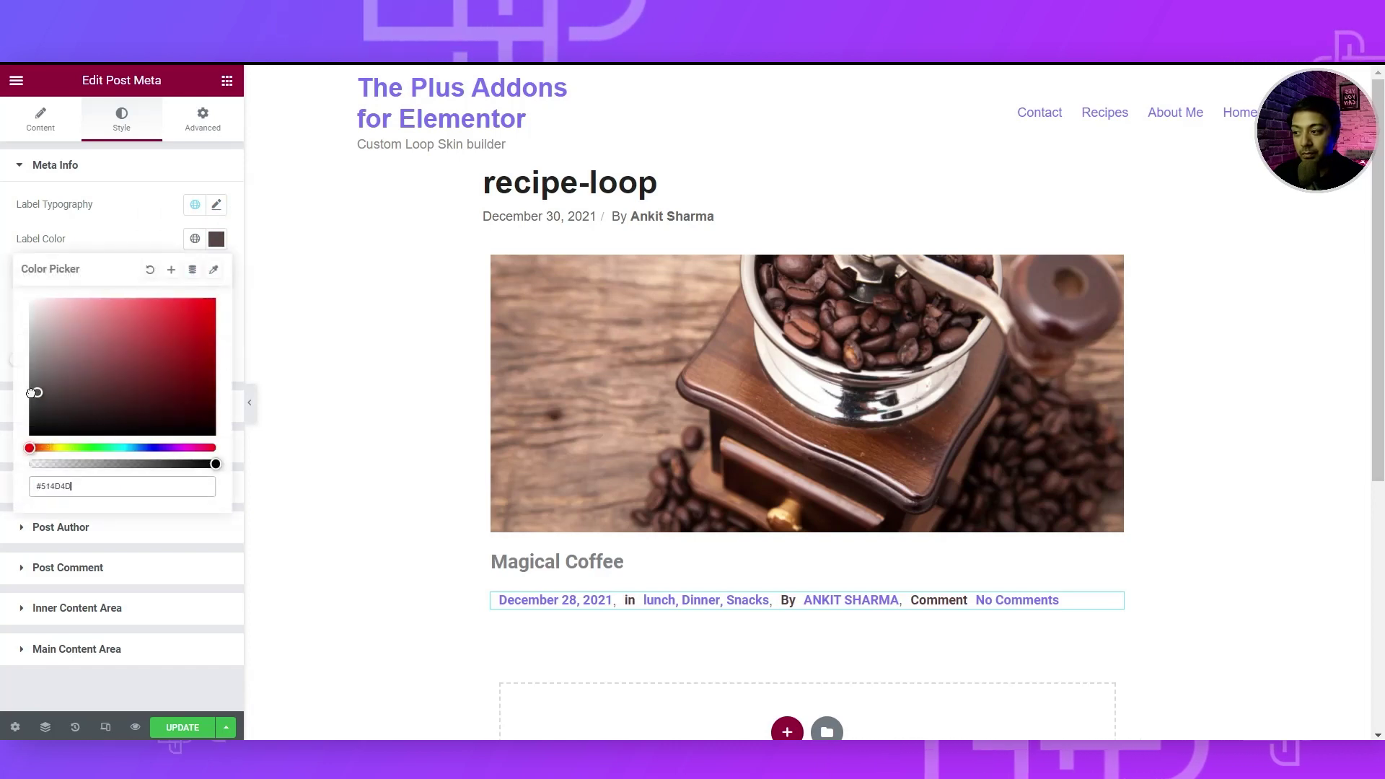
{"action": "left_click", "coordinate": [25, 400]}
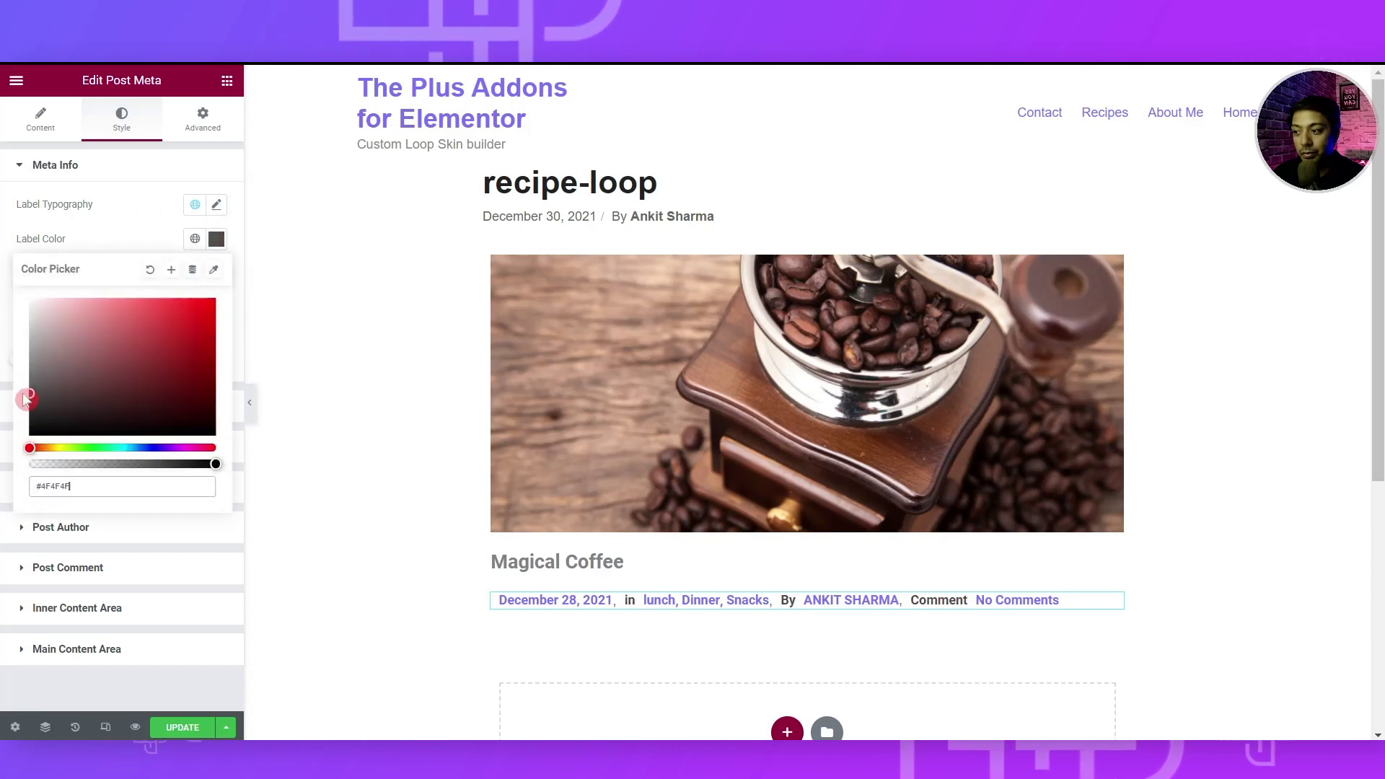
{"action": "left_click_drag", "start_coordinate": [25, 396], "coordinate": [26, 384]}
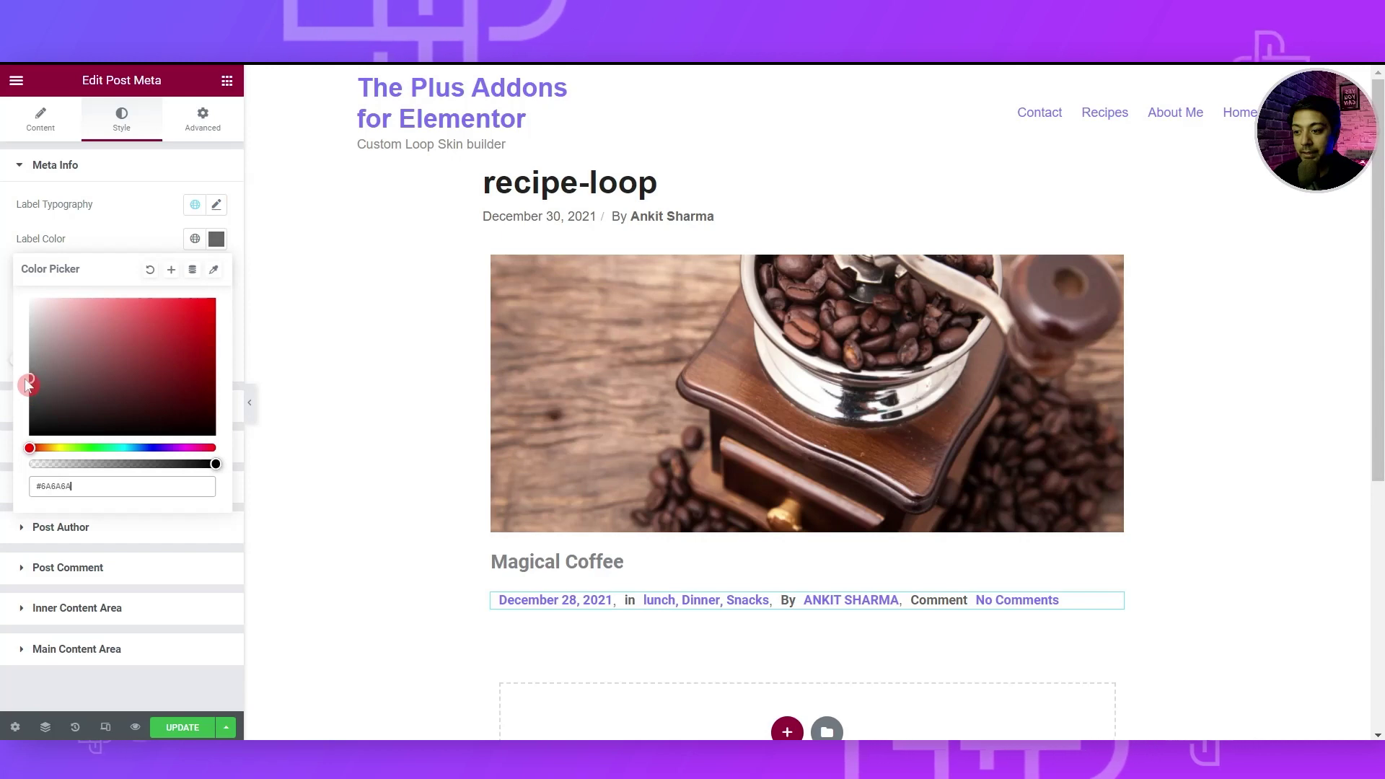
{"action": "left_click", "coordinate": [4, 312]}
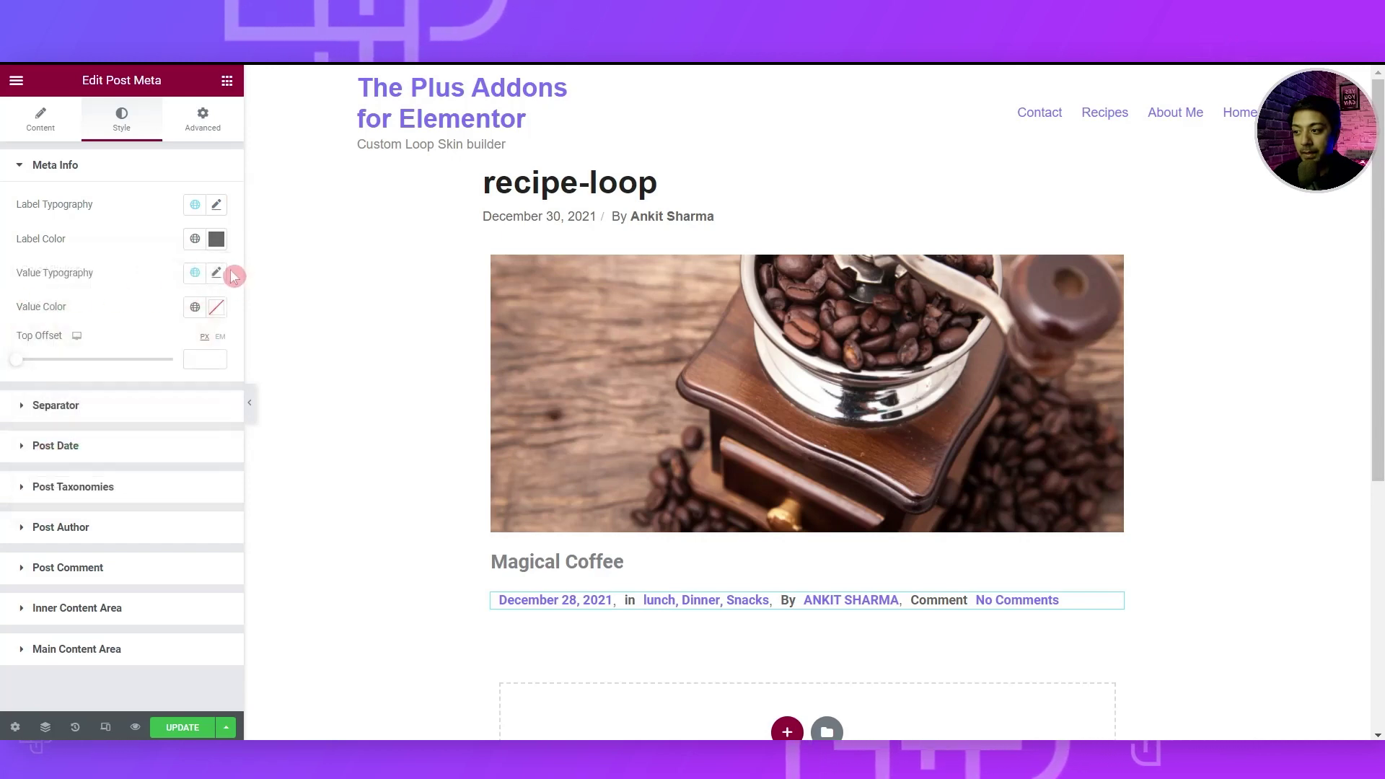
Set the post meta value color to the dark grey #363636
{"action": "left_click", "coordinate": [216, 308]}
{"action": "left_click_drag", "start_coordinate": [86, 461], "coordinate": [19, 482]}
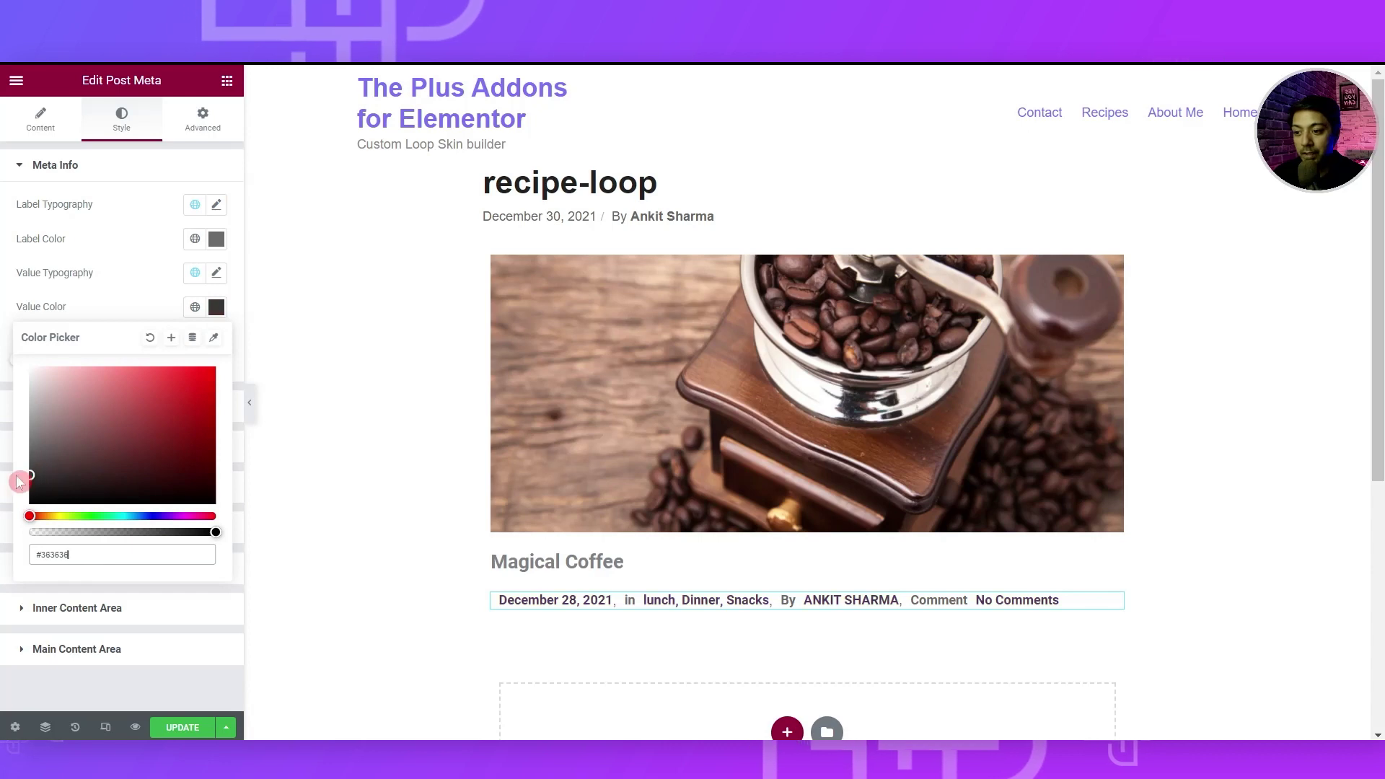
{"action": "left_click", "coordinate": [5, 459]}
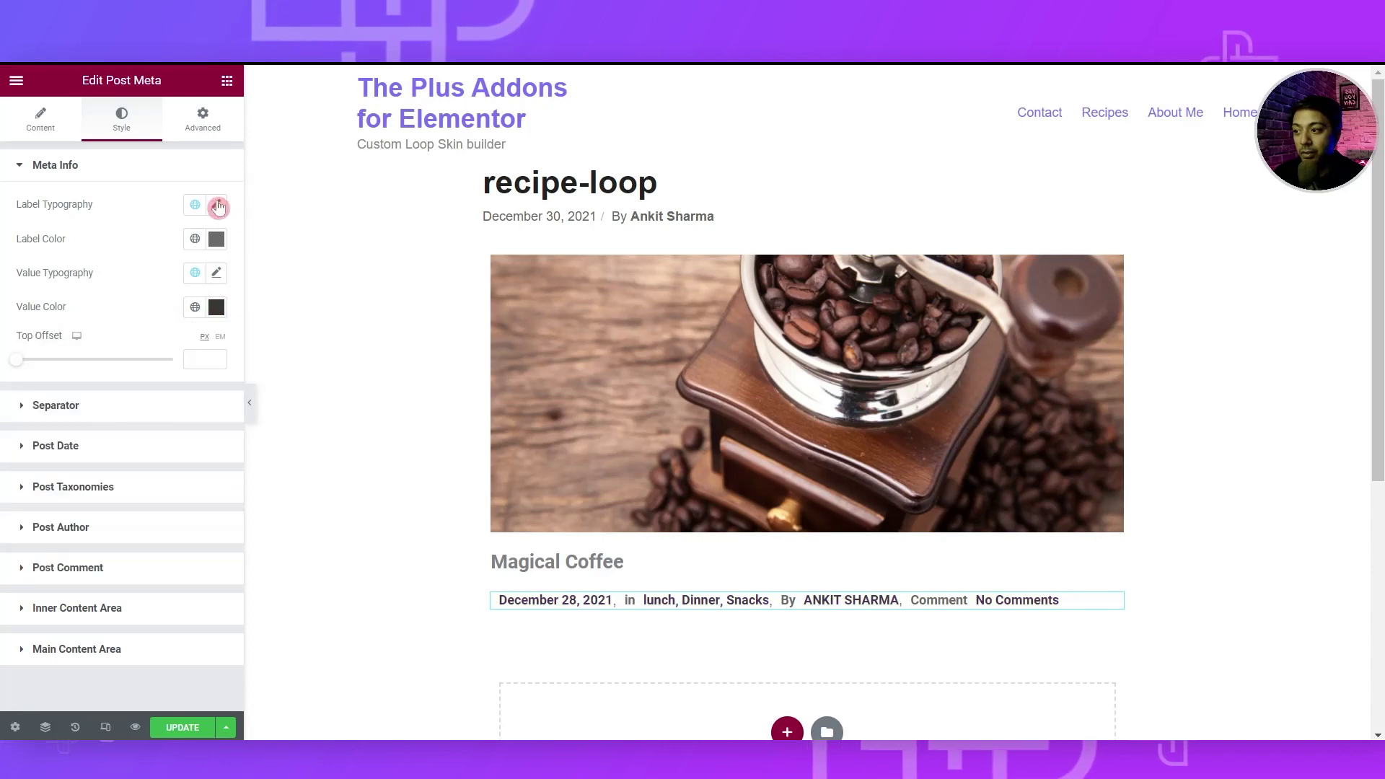
Set the post meta label typography size to 15 px
{"action": "left_click", "coordinate": [218, 207]}
{"action": "left_click", "coordinate": [206, 337]}
{"action": "left_click", "coordinate": [206, 337]}
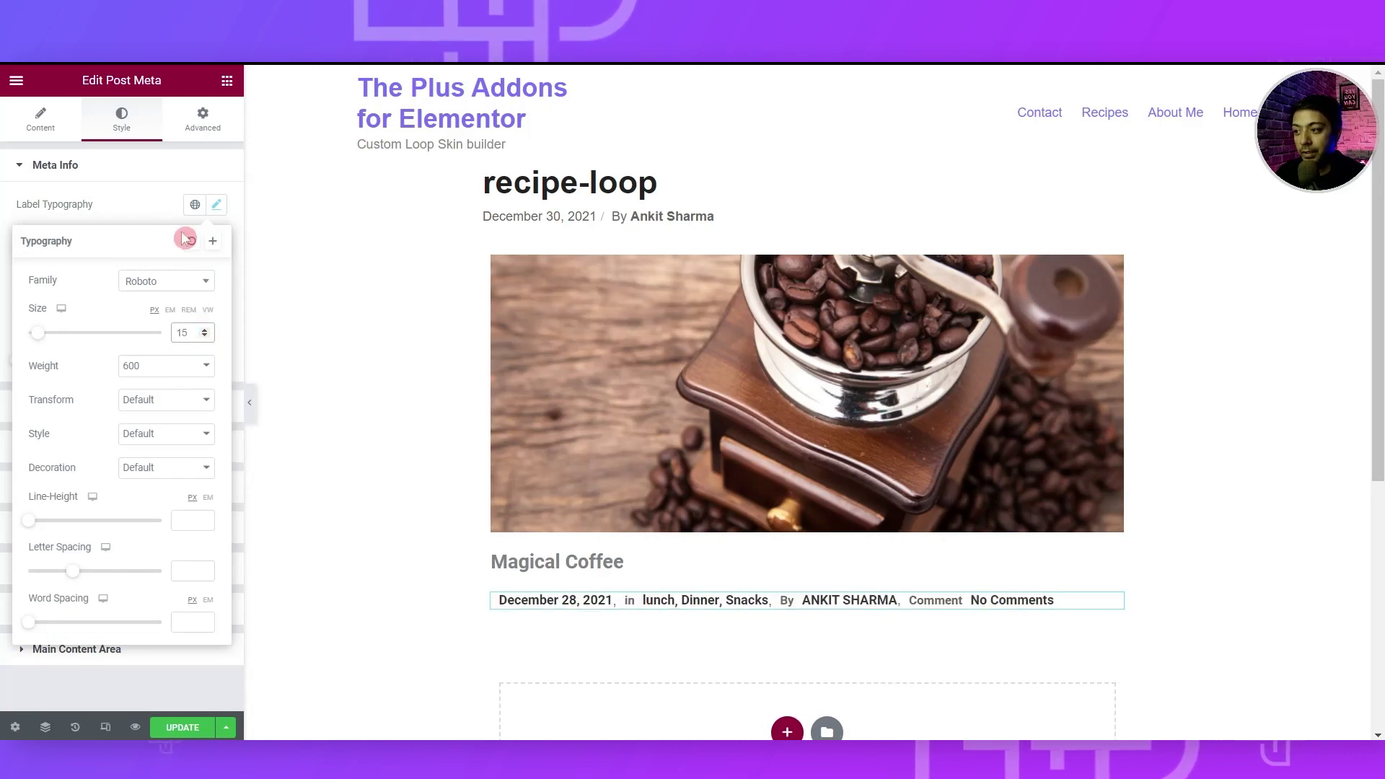
{"action": "left_click", "coordinate": [33, 206]}
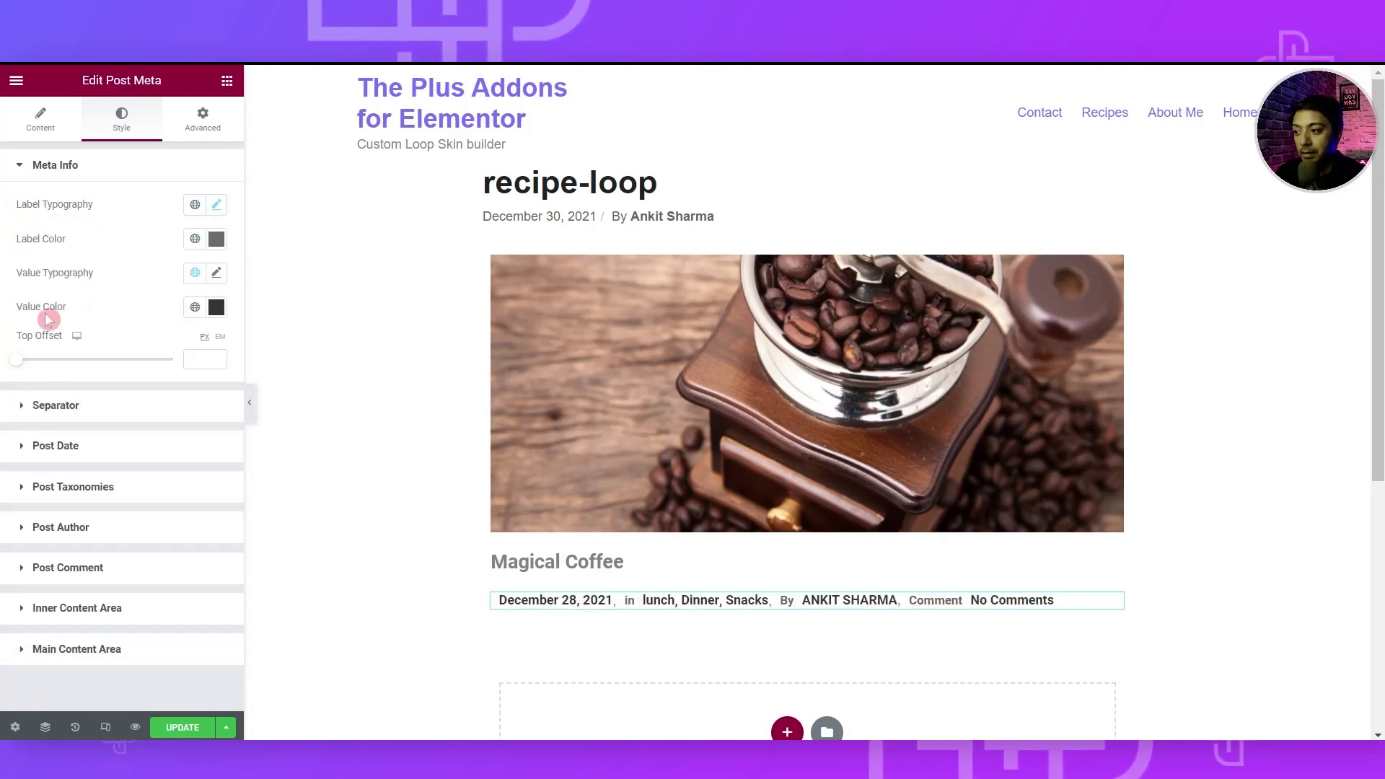
Set the post meta value typography size to 15 px
{"action": "left_click", "coordinate": [216, 273]}
{"action": "left_click", "coordinate": [181, 394]}
{"action": "type", "text": "15"}
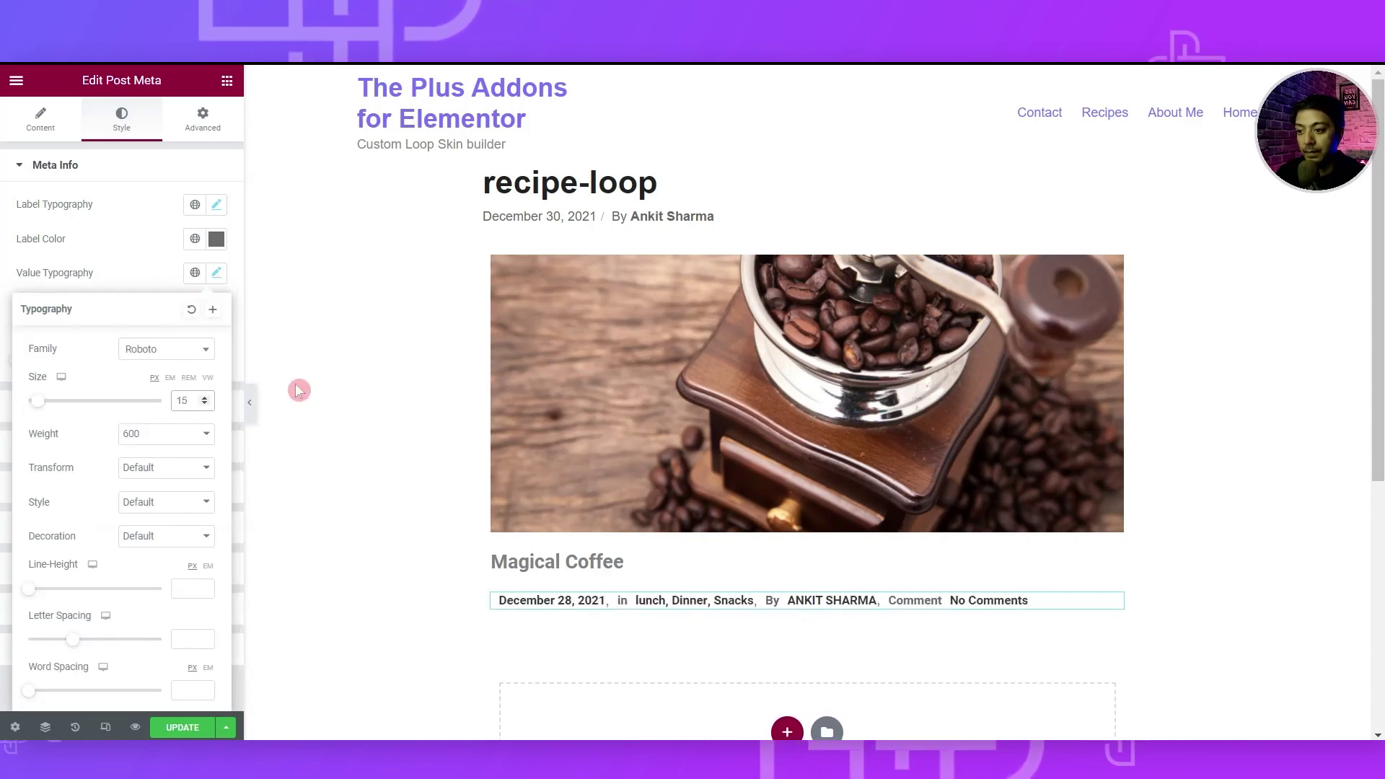
{"action": "left_click", "coordinate": [4, 306]}
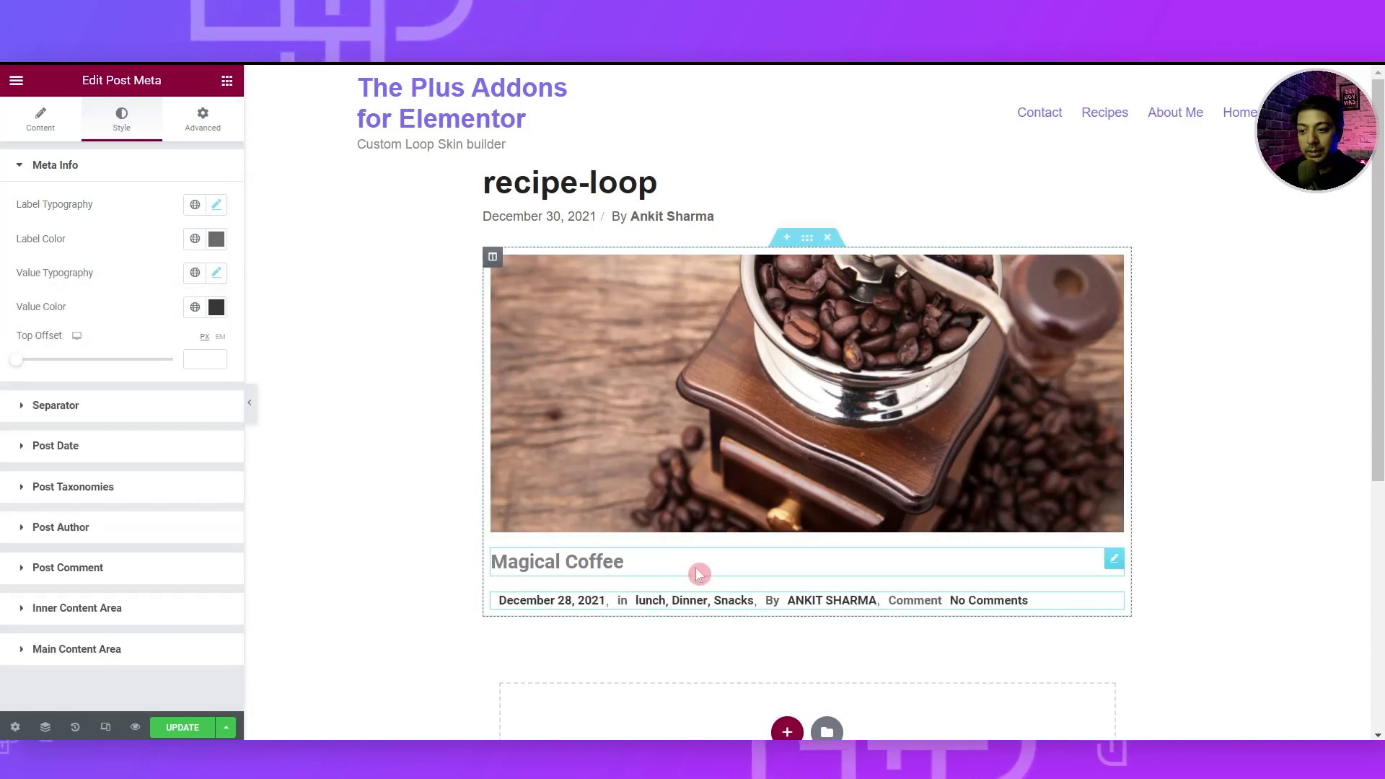
Change the prefix text of the post taxonomies to "Posed in:"
{"action": "left_click", "coordinate": [25, 166]}
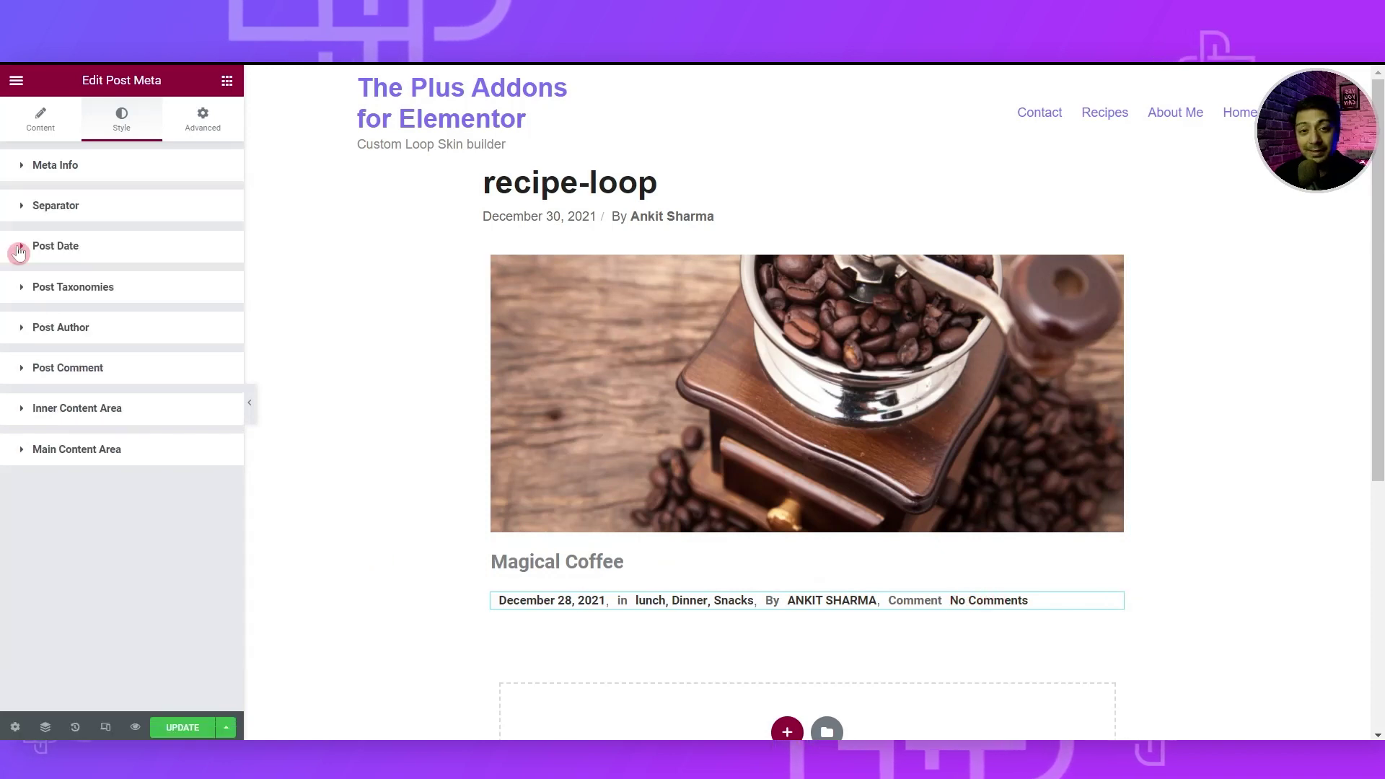
{"action": "left_click", "coordinate": [19, 249]}
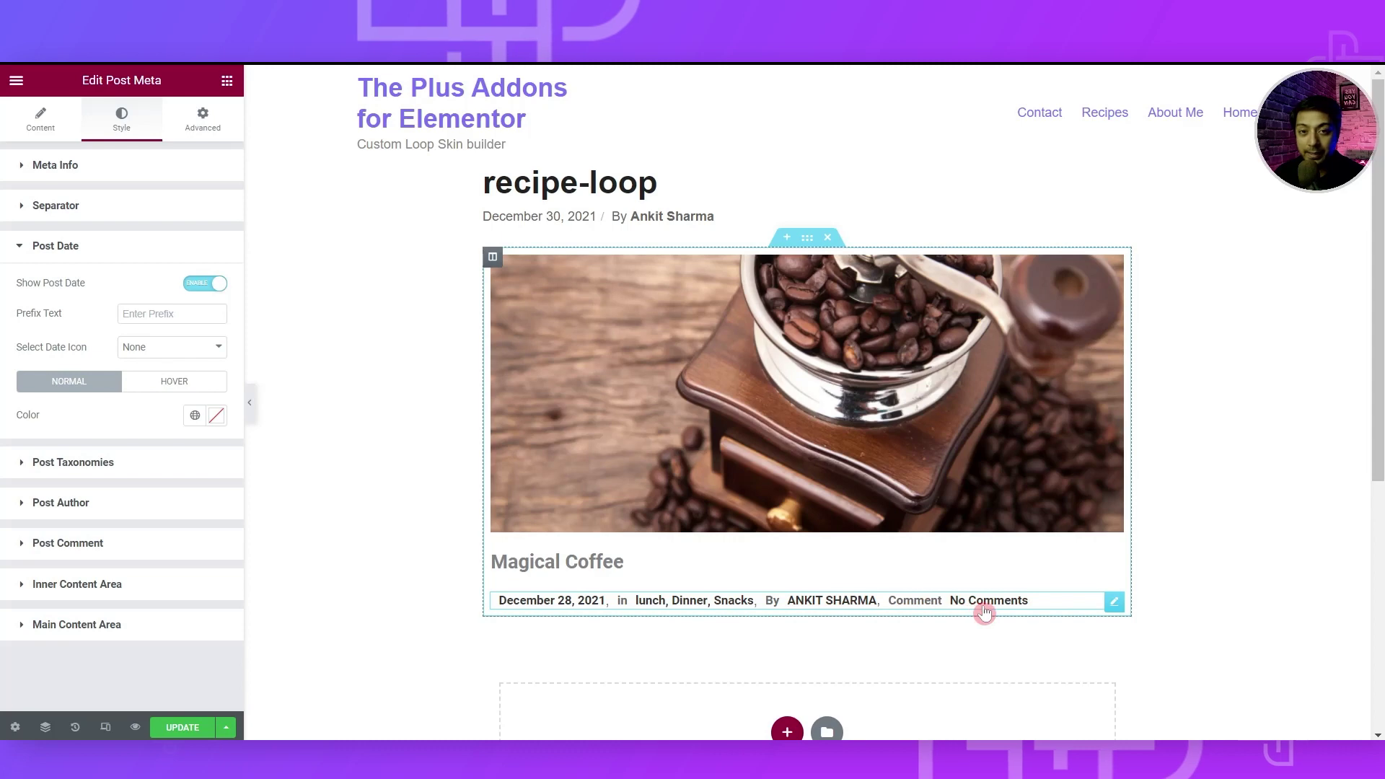
{"action": "left_click", "coordinate": [55, 246]}
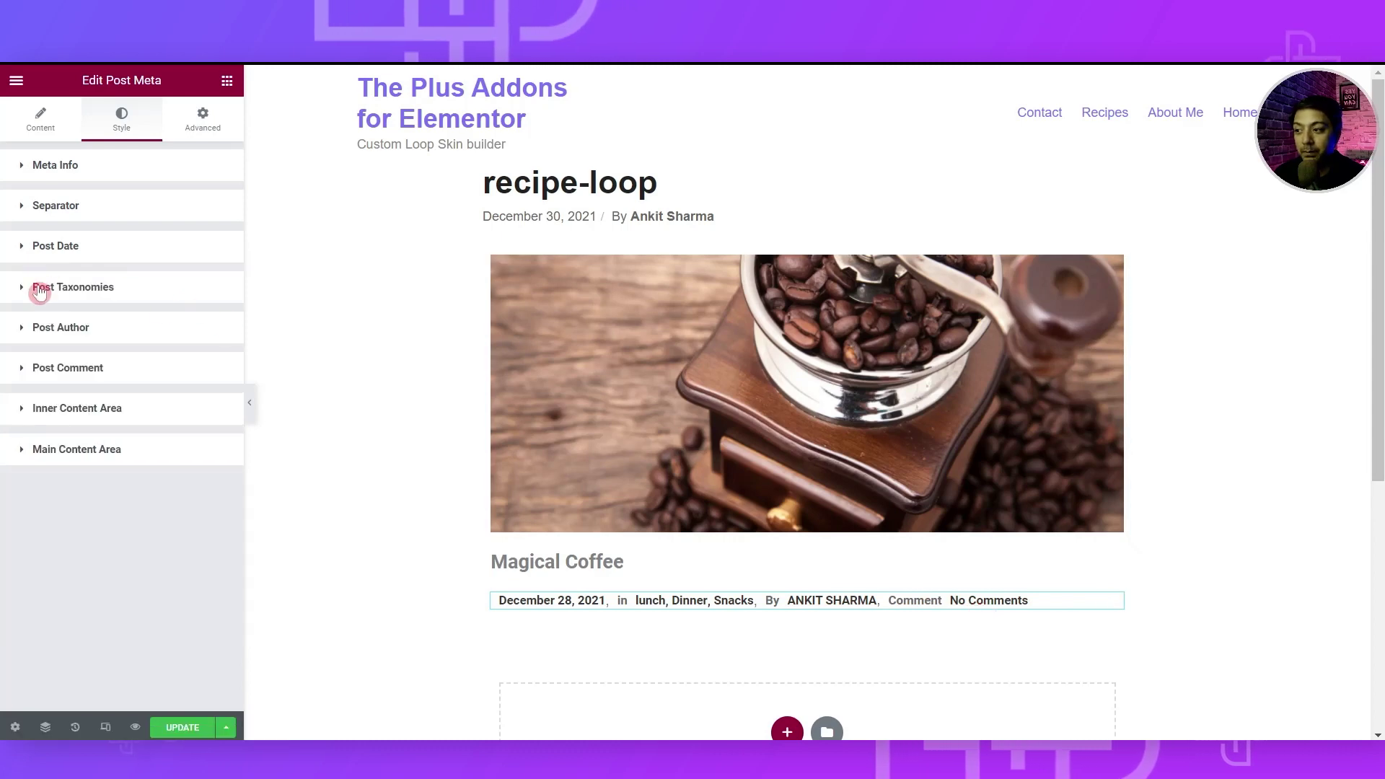
{"action": "left_click", "coordinate": [29, 292]}
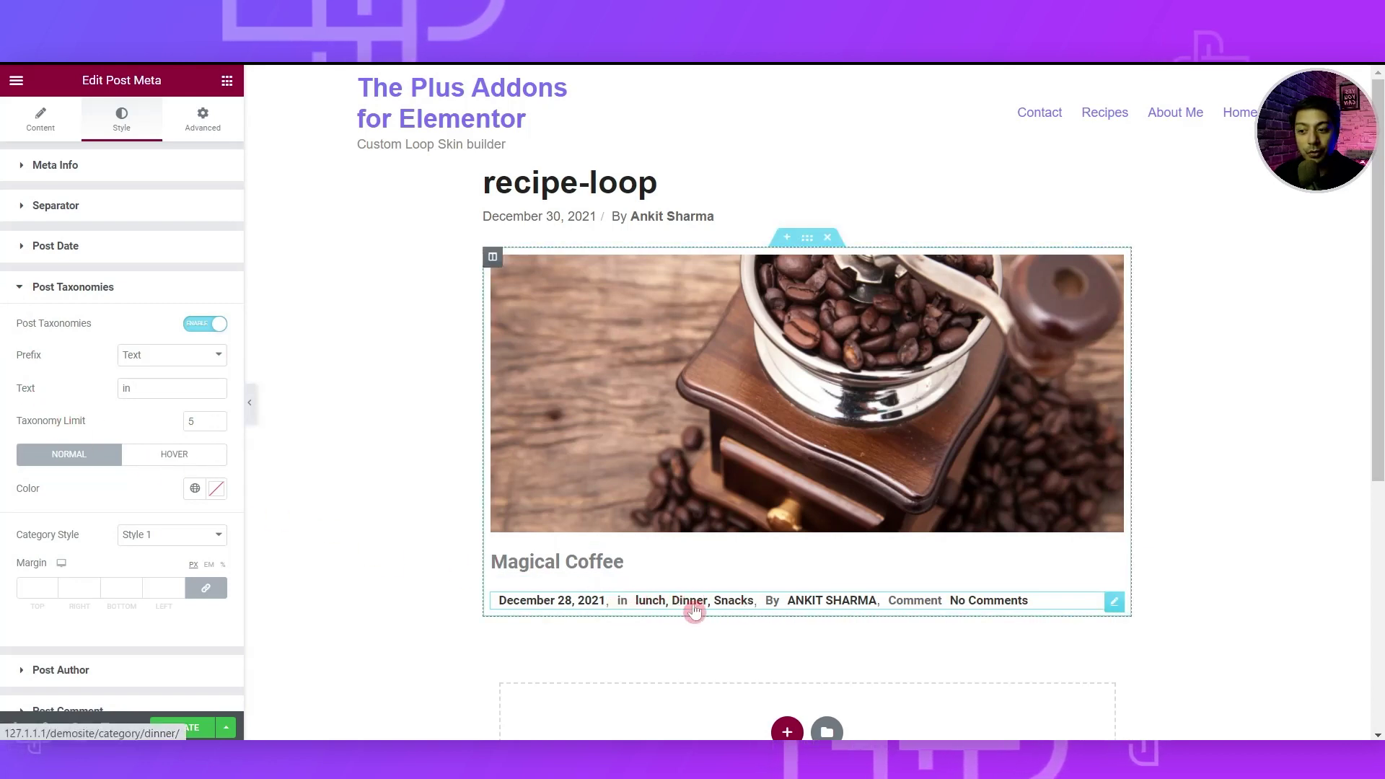
{"action": "left_click", "coordinate": [158, 395]}
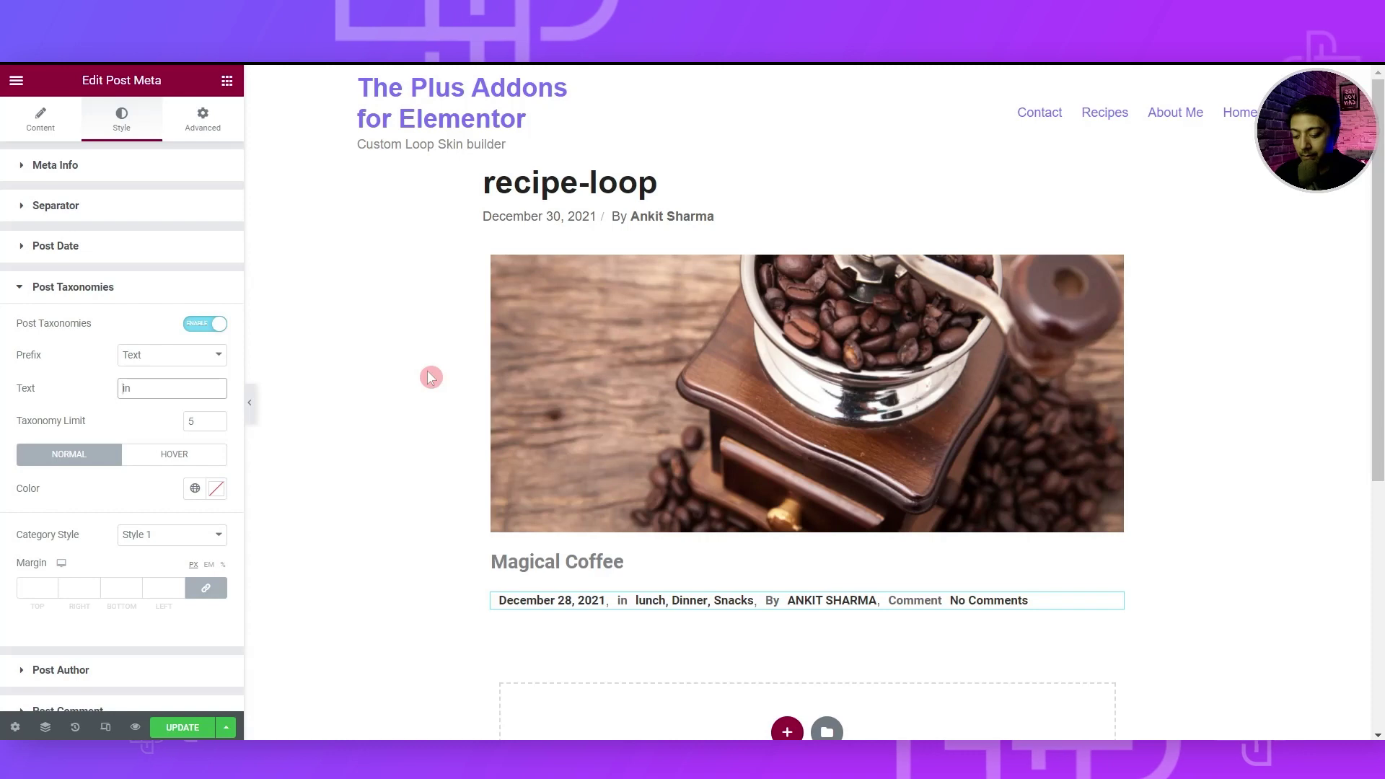
{"action": "type", "text": "Posed"}
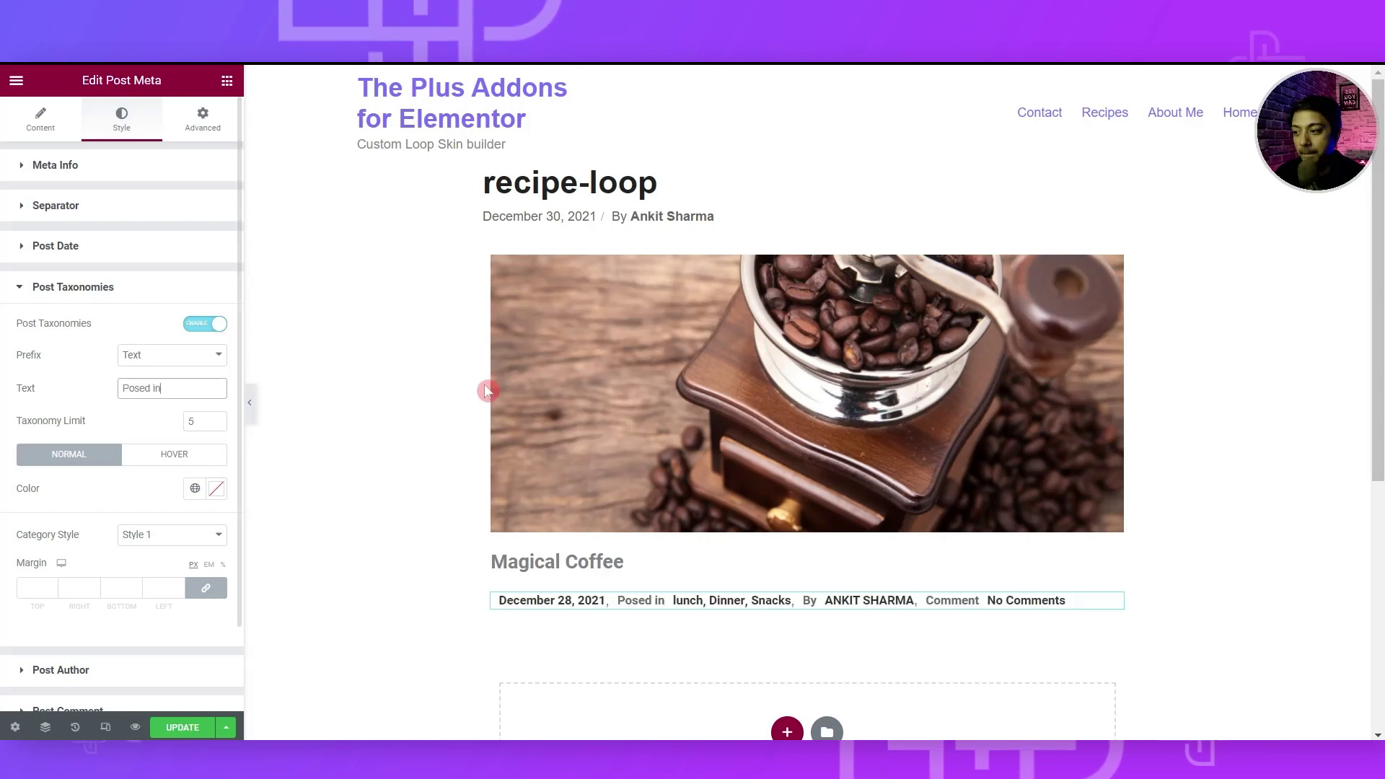
{"action": "key", "text": "Right"}
{"action": "key", "text": "Right"}
{"action": "type", "text": ":"}
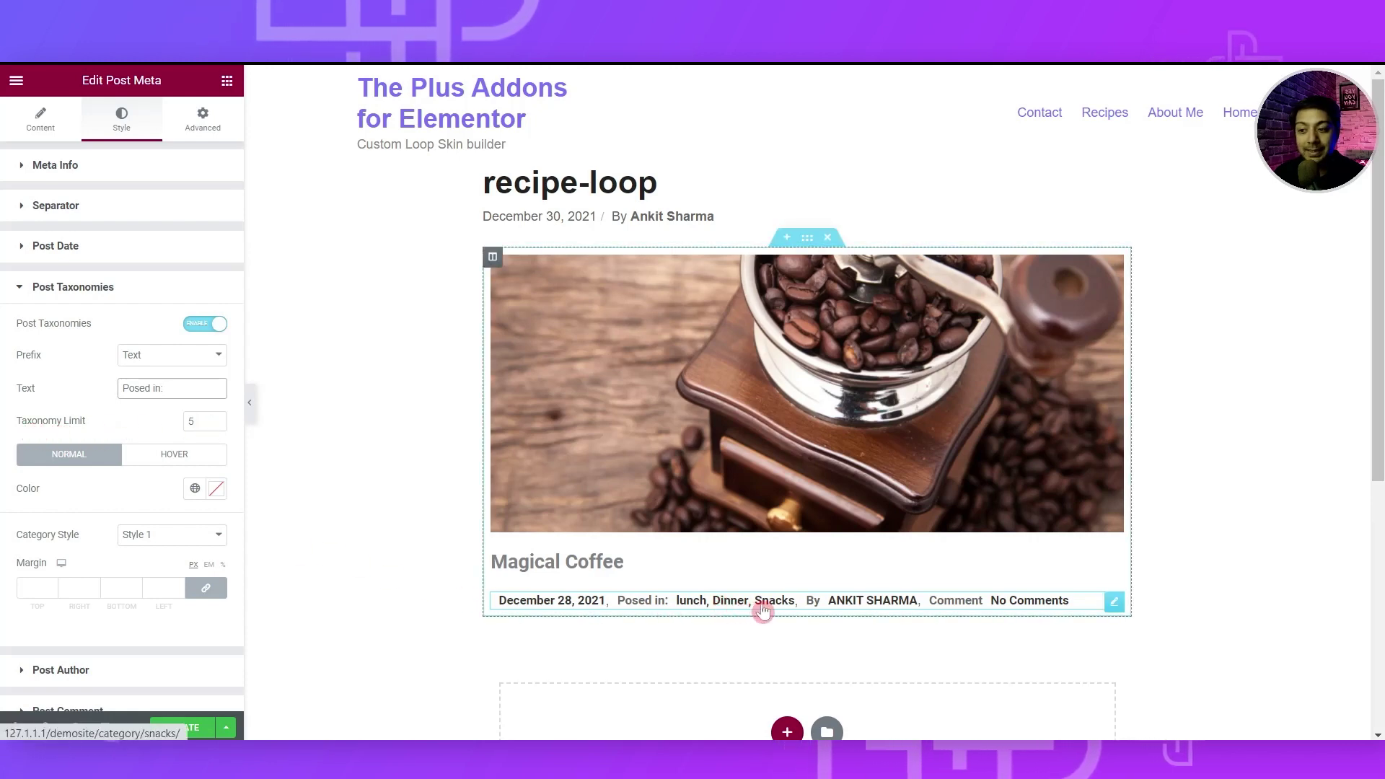
Limit the post taxonomies displayed in the meta line to 1
{"action": "left_click", "coordinate": [197, 421]}
{"action": "key", "text": "BackSpace"}
{"action": "type", "text": "1"}
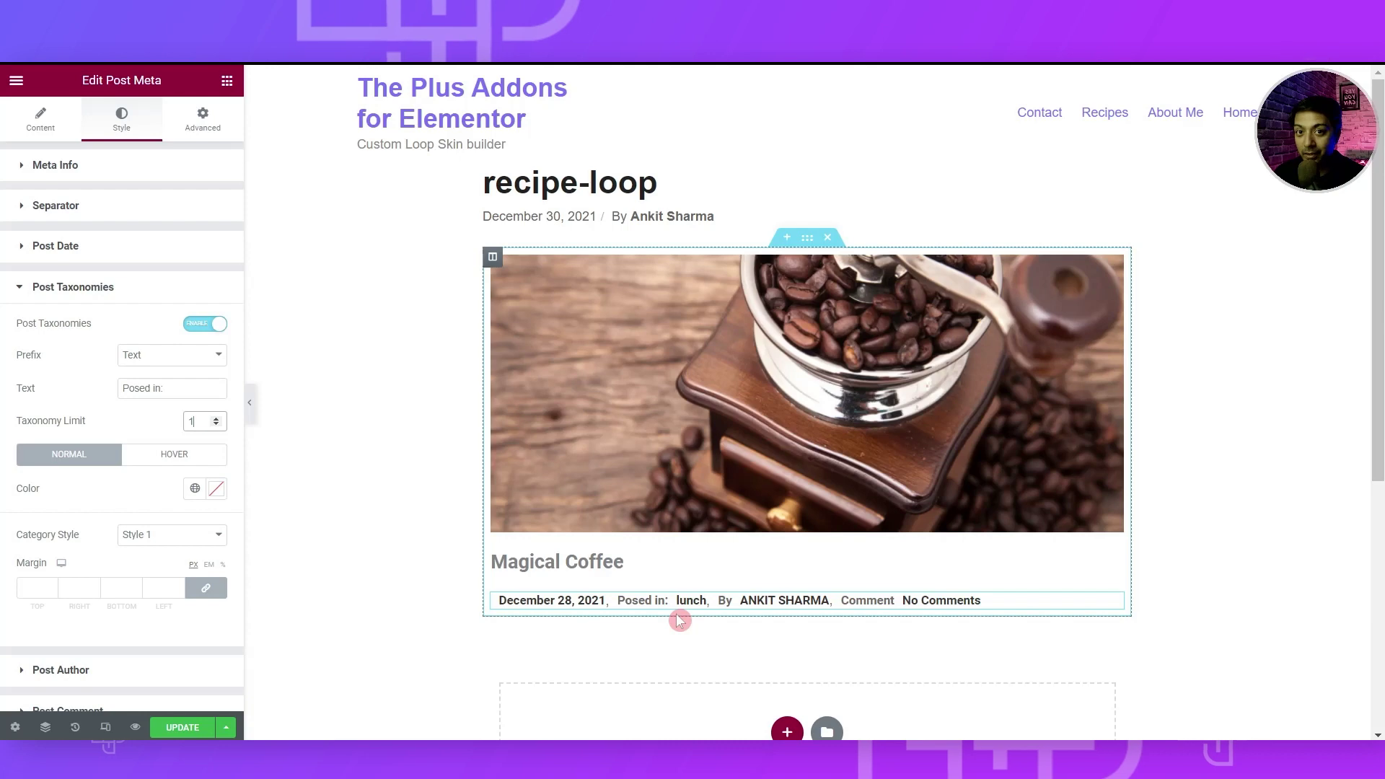
{"action": "left_click", "coordinate": [25, 287]}
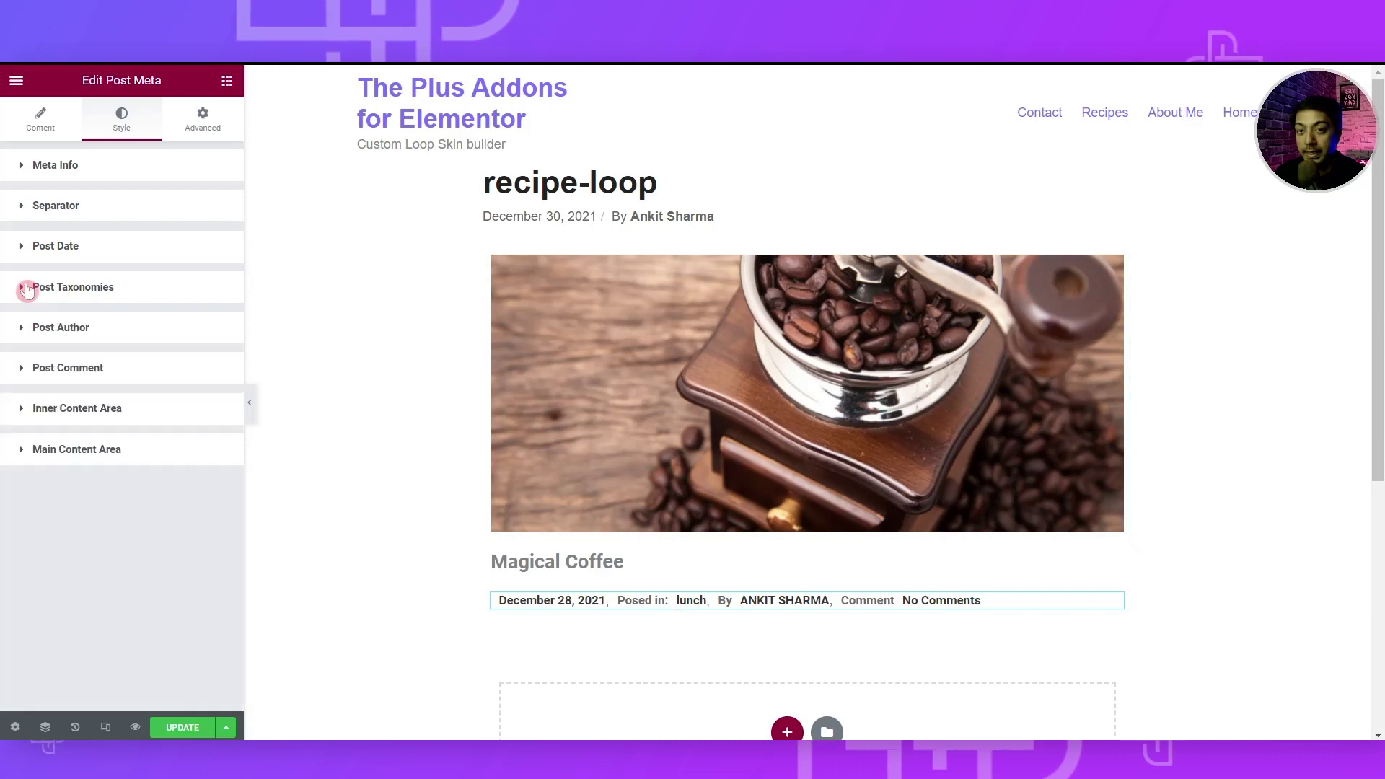
Try Icon 1 as the post author icon, and set the author icon to Avatar
{"action": "left_click", "coordinate": [23, 329]}
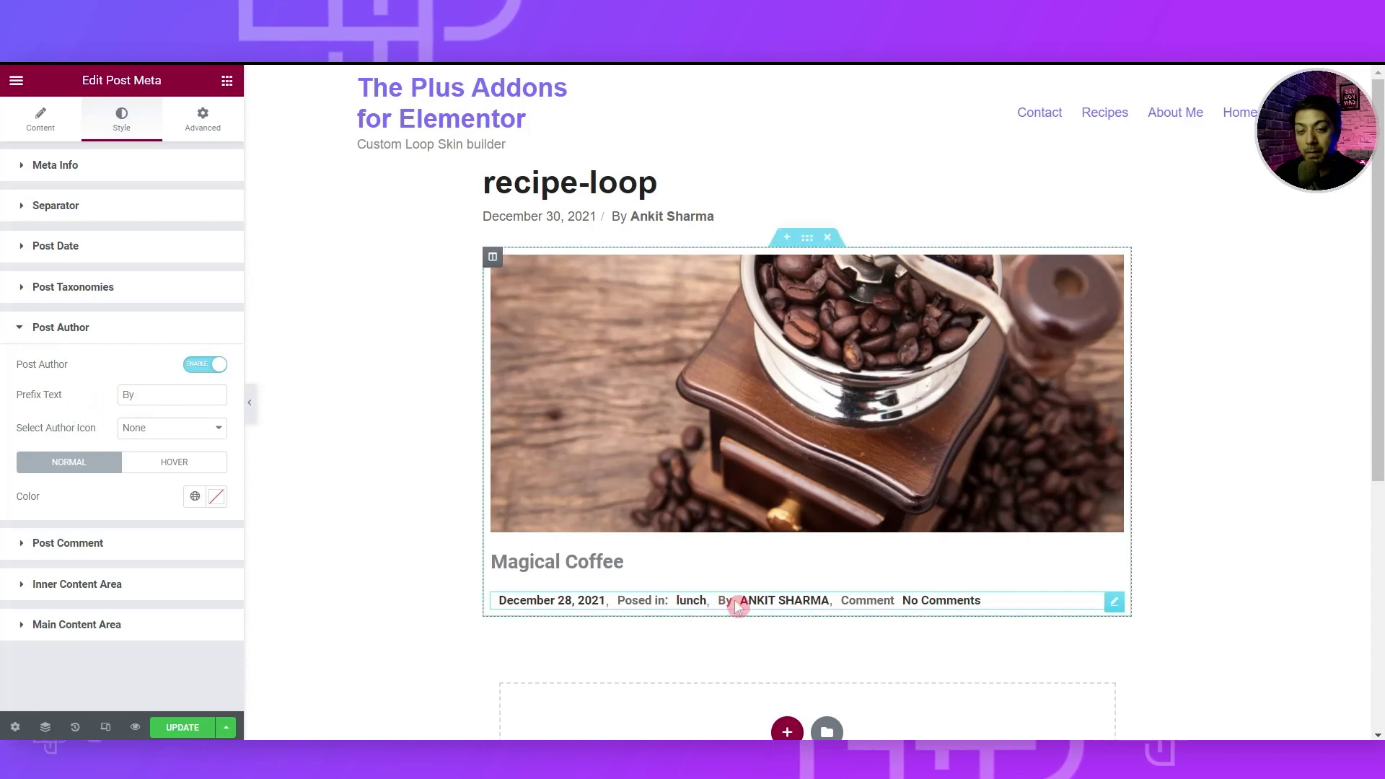
{"action": "left_click", "coordinate": [165, 433]}
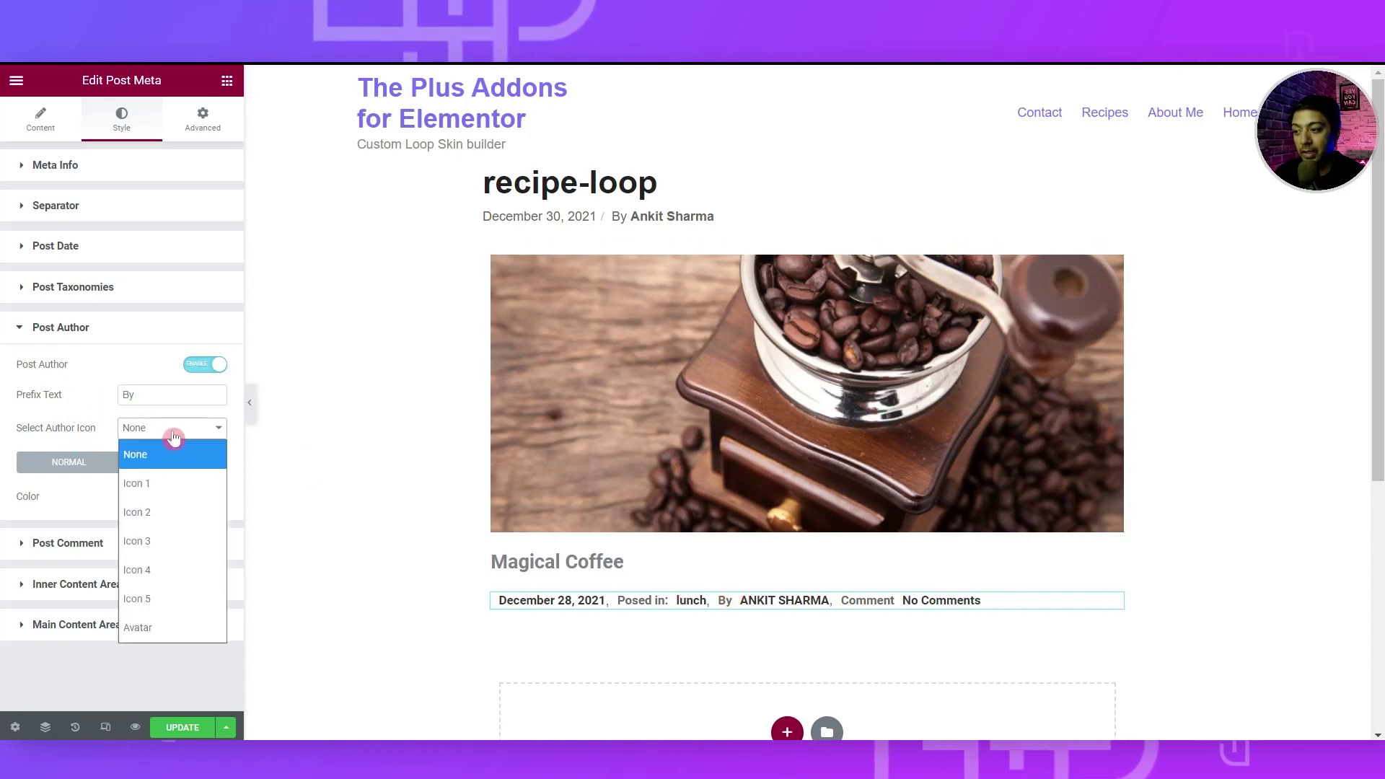
{"action": "left_click", "coordinate": [158, 485]}
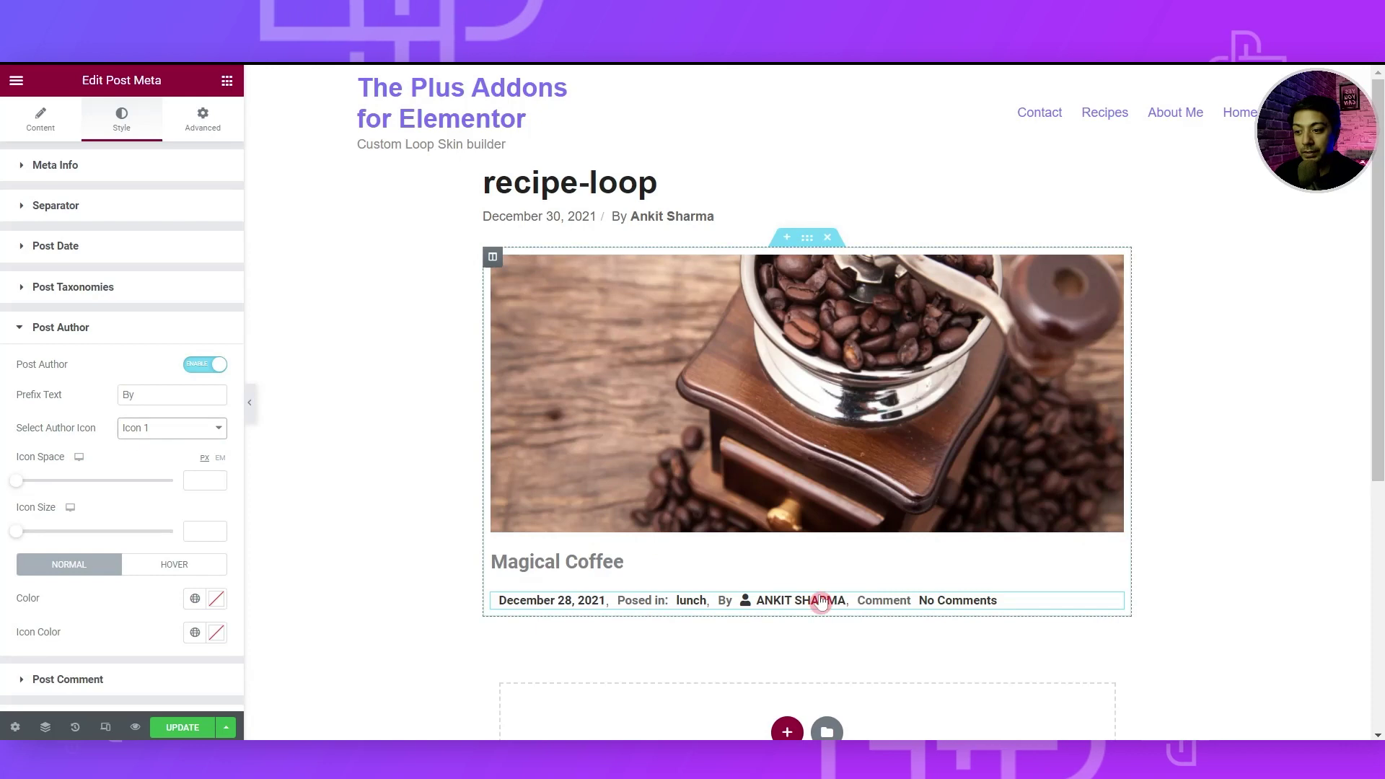
{"action": "left_click", "coordinate": [214, 432]}
{"action": "left_click", "coordinate": [174, 628]}
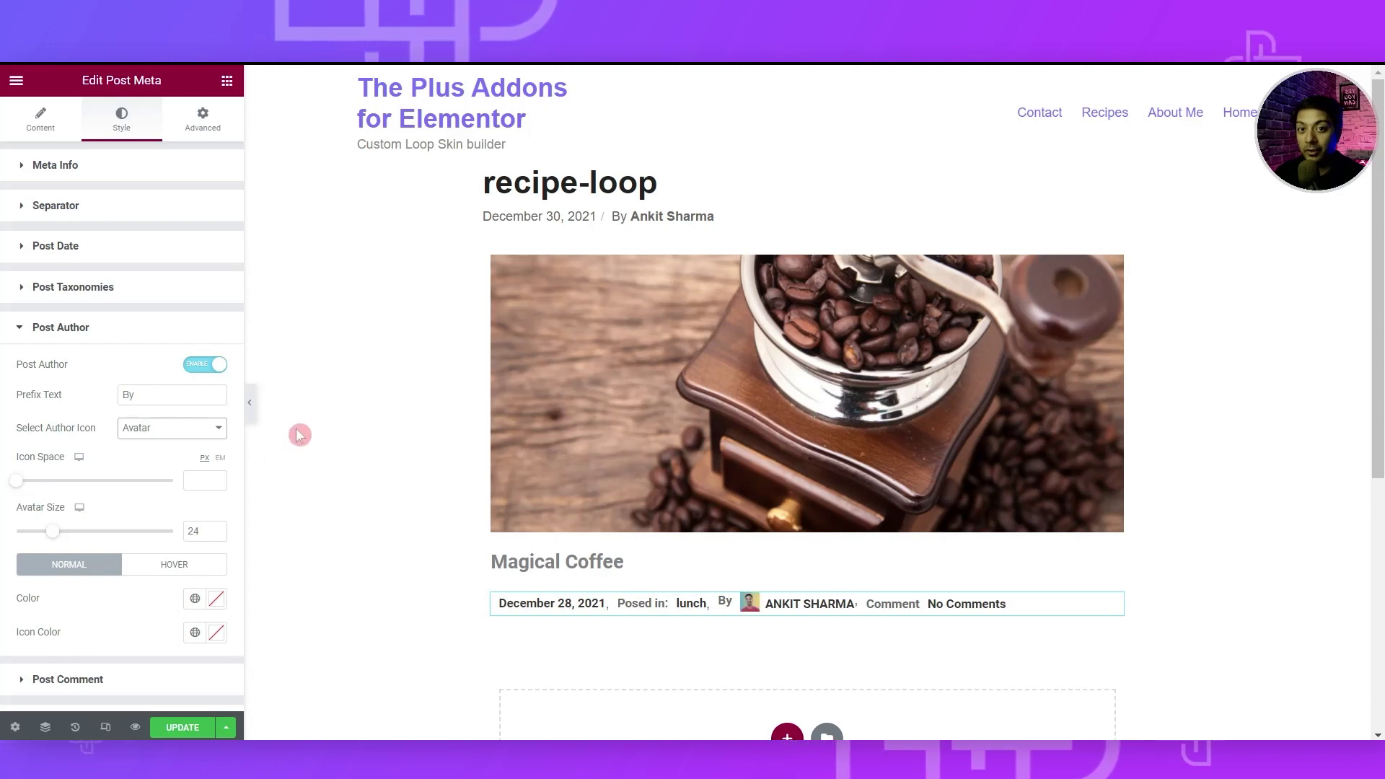
{"action": "left_click", "coordinate": [773, 622]}
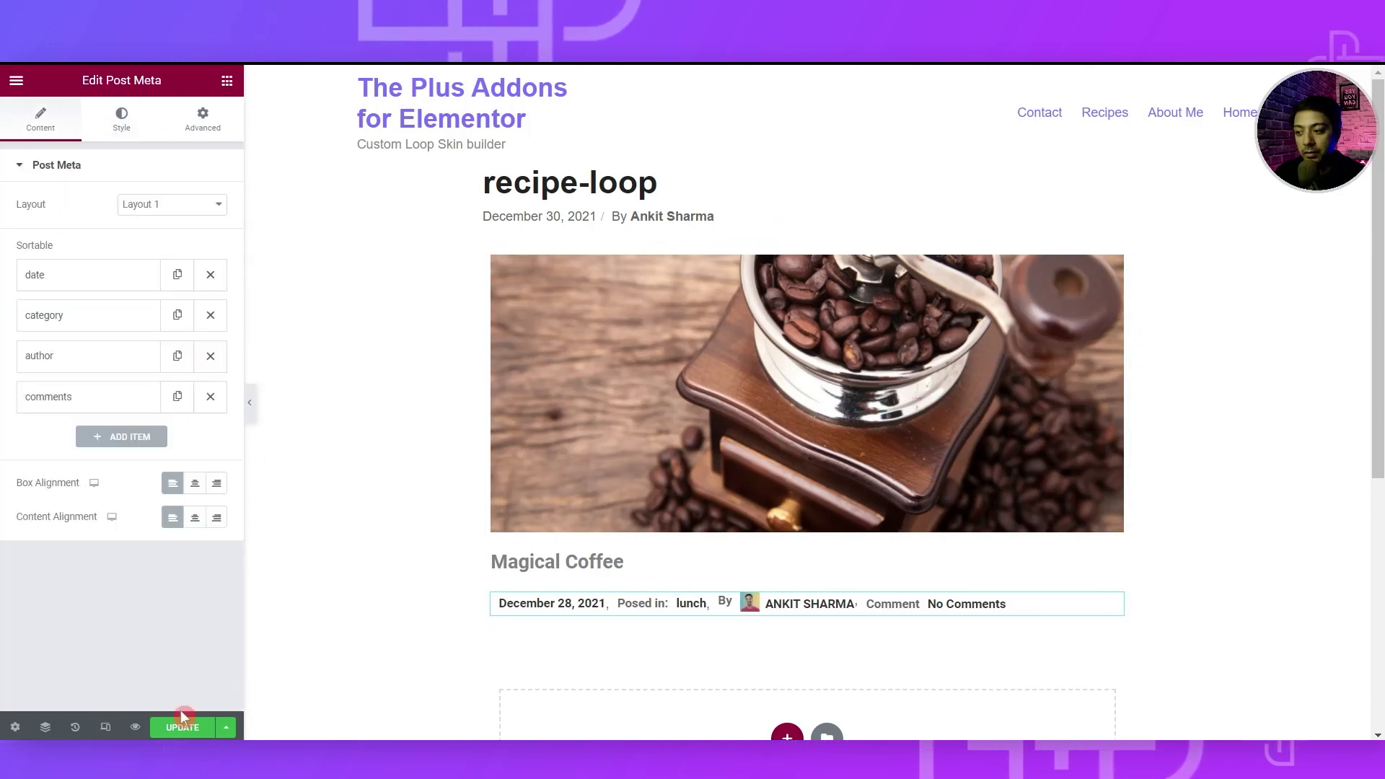
Save the recipe-loop template and open the Recipes page for editing in Elementor
{"action": "left_click", "coordinate": [176, 728]}
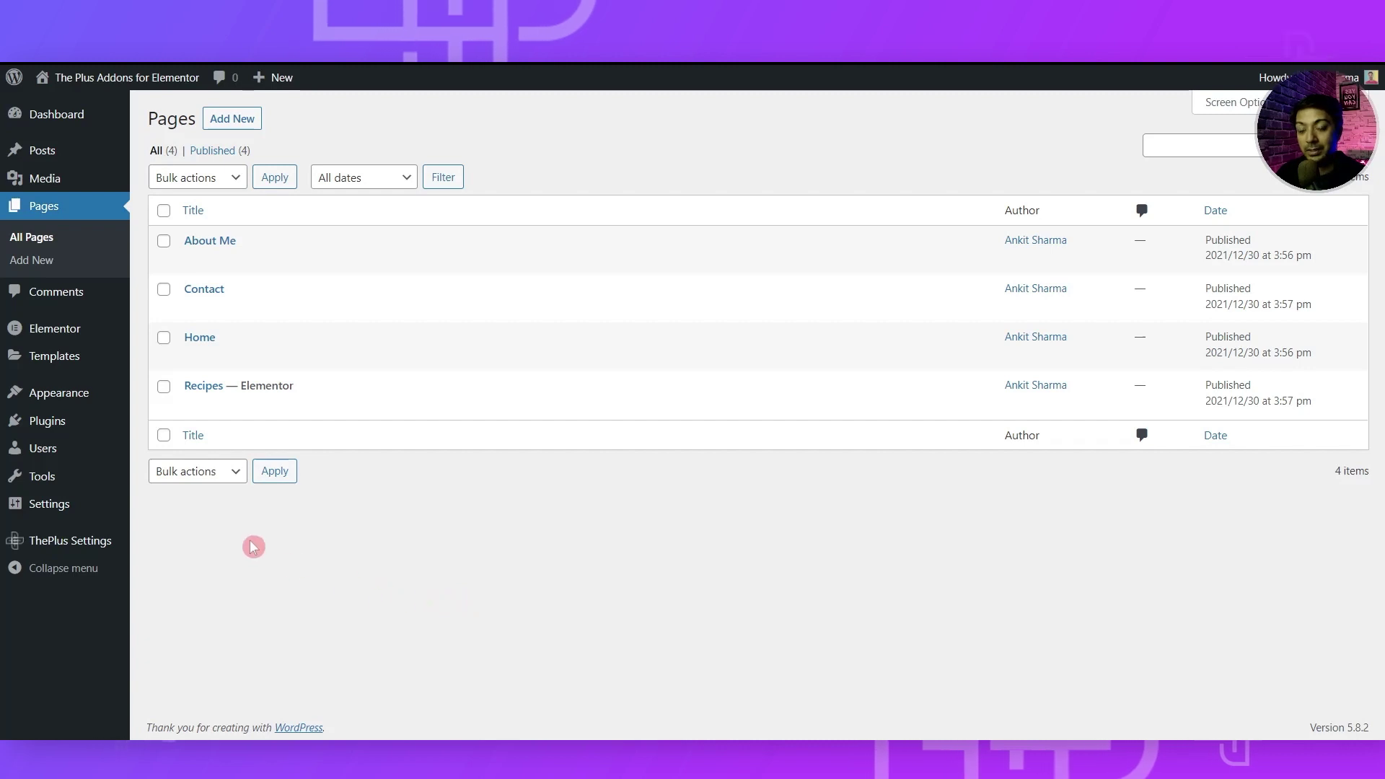
{"action": "left_click", "coordinate": [367, 414]}
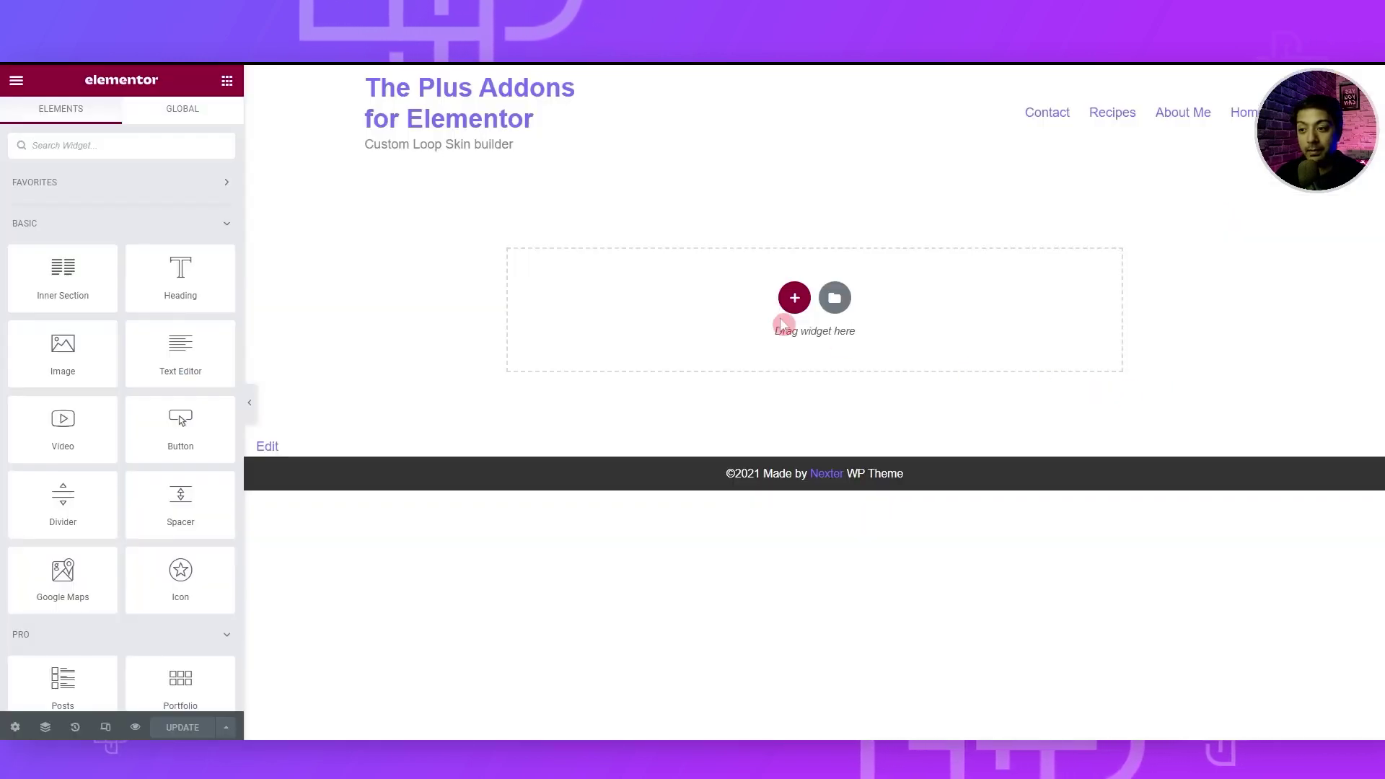
Add a single-column section to the Recipes page and set its top and bottom margins to 100 px
{"action": "left_click", "coordinate": [796, 299]}
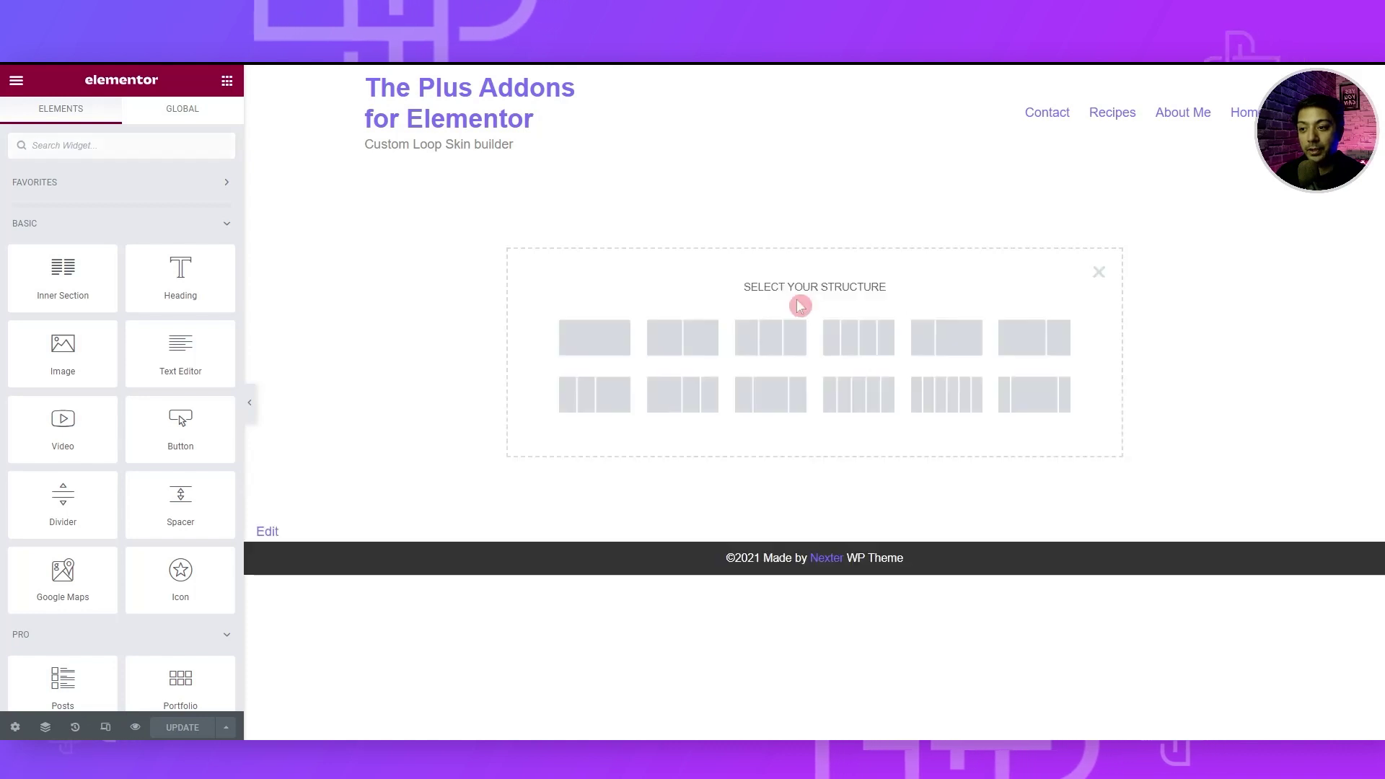
{"action": "left_click", "coordinate": [596, 349]}
{"action": "left_click", "coordinate": [36, 224]}
{"action": "type", "text": "100"}
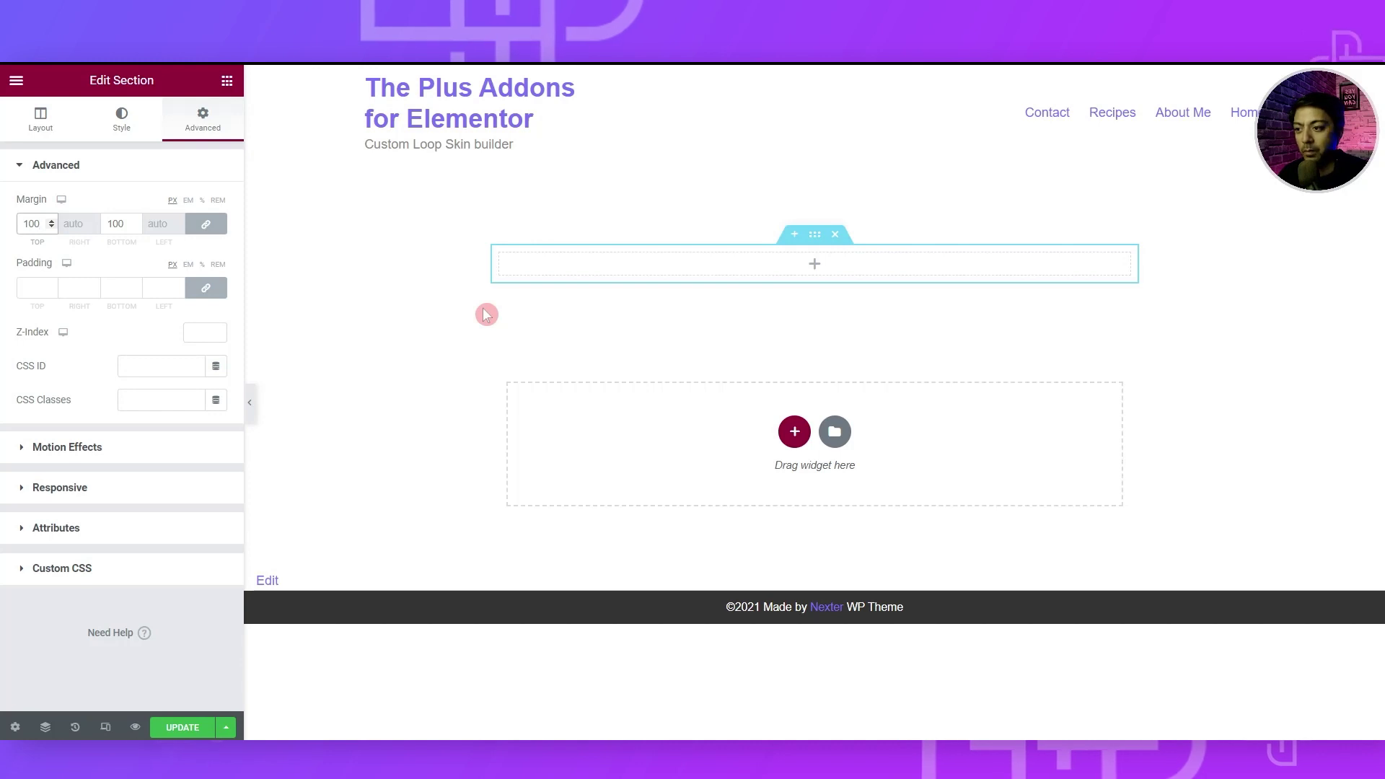
Place a Dynamic Listing widget in the new section, with Normal Page as the listing type and Posts as the post type
{"action": "left_click", "coordinate": [227, 80]}
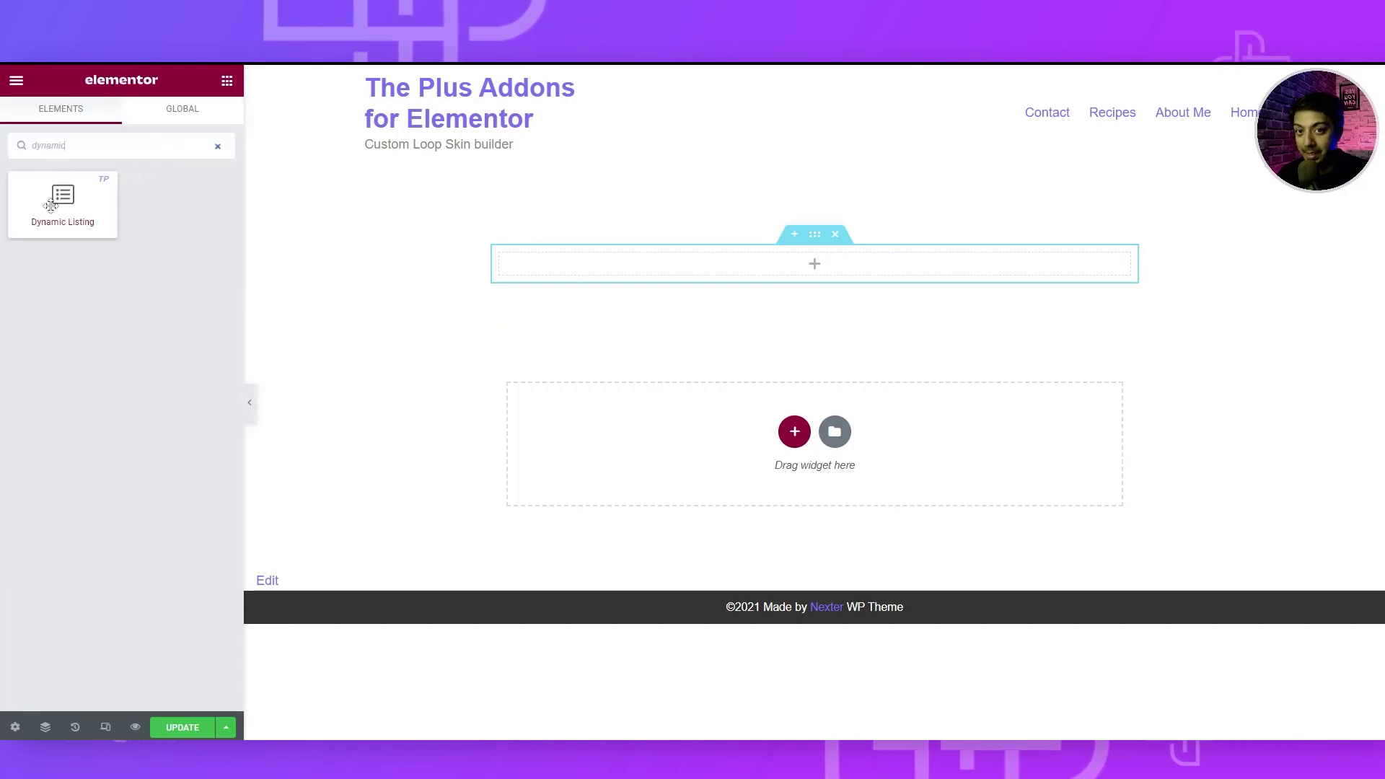
{"action": "left_click_drag", "start_coordinate": [51, 206], "coordinate": [298, 264]}
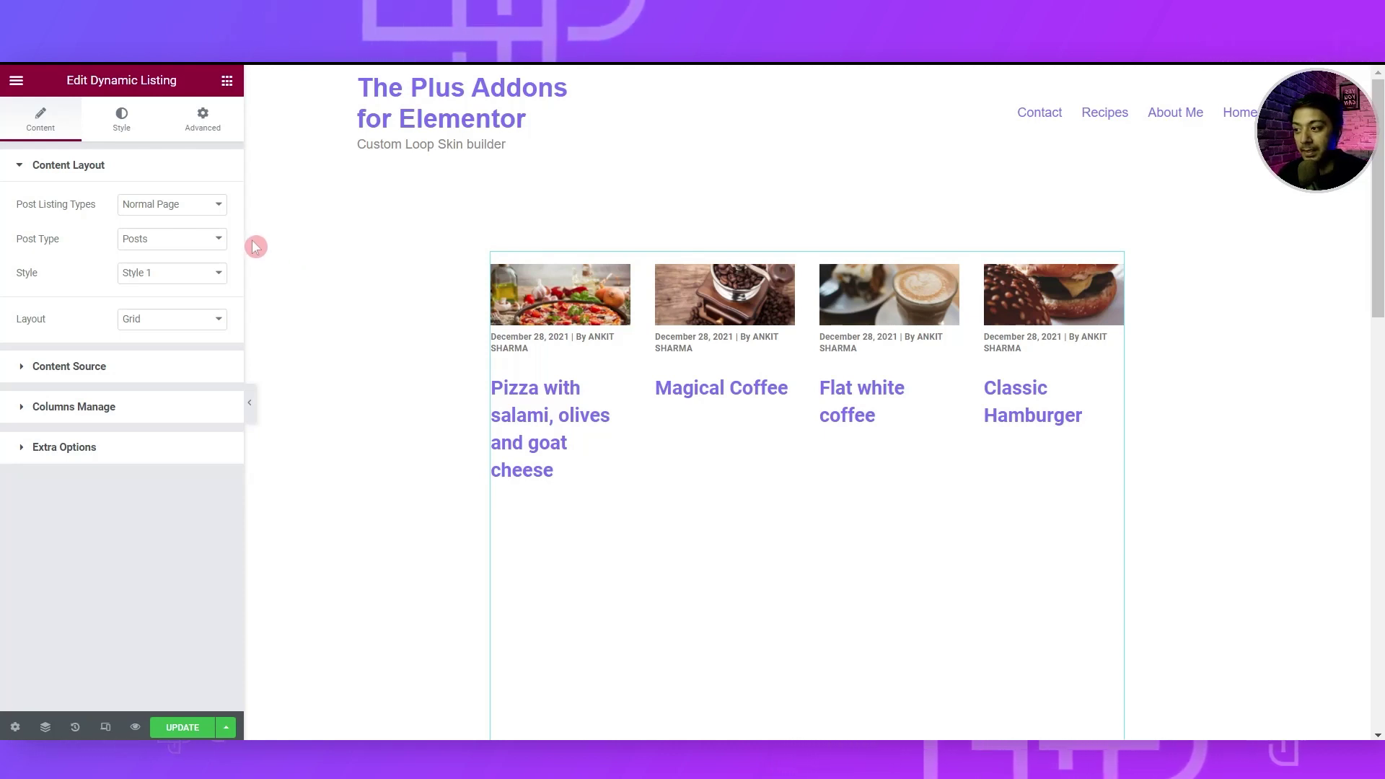
{"action": "left_click", "coordinate": [164, 209]}
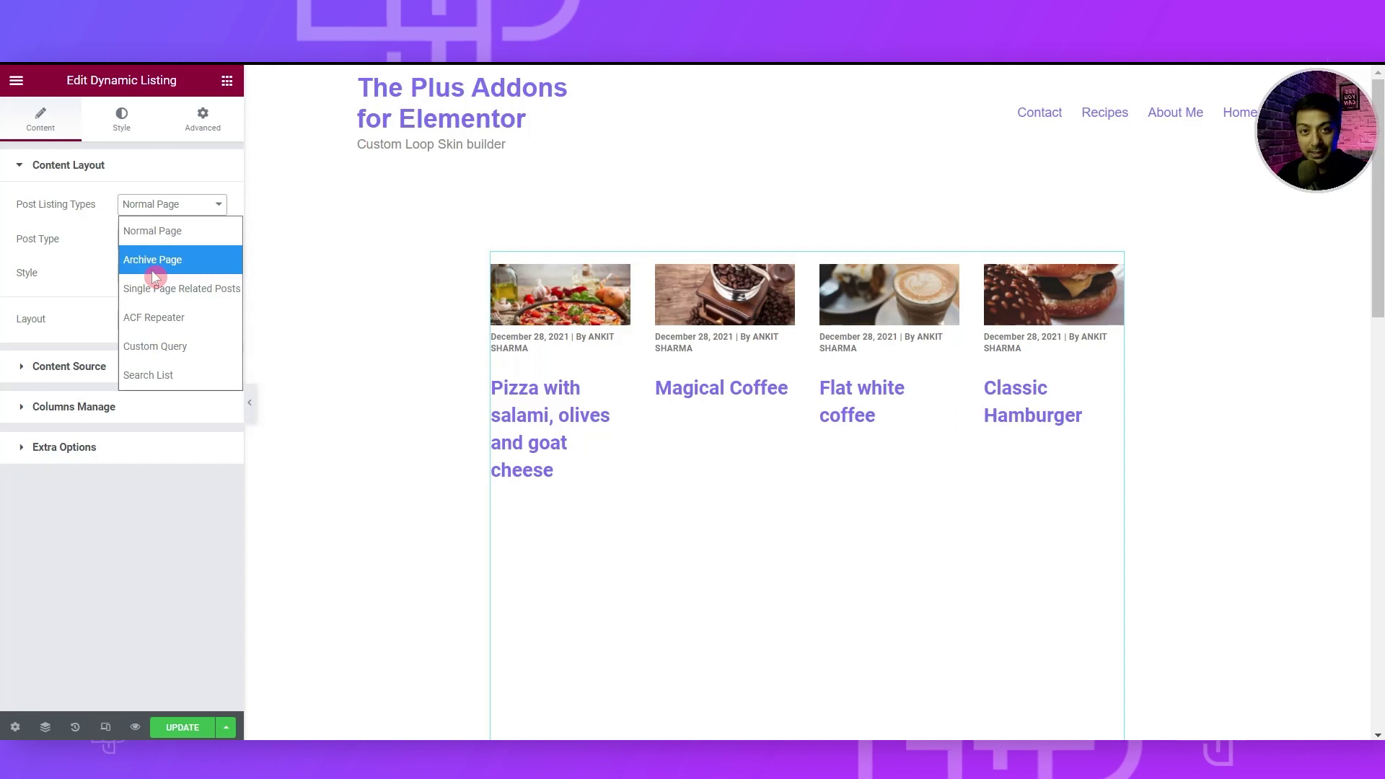
{"action": "left_click", "coordinate": [179, 244]}
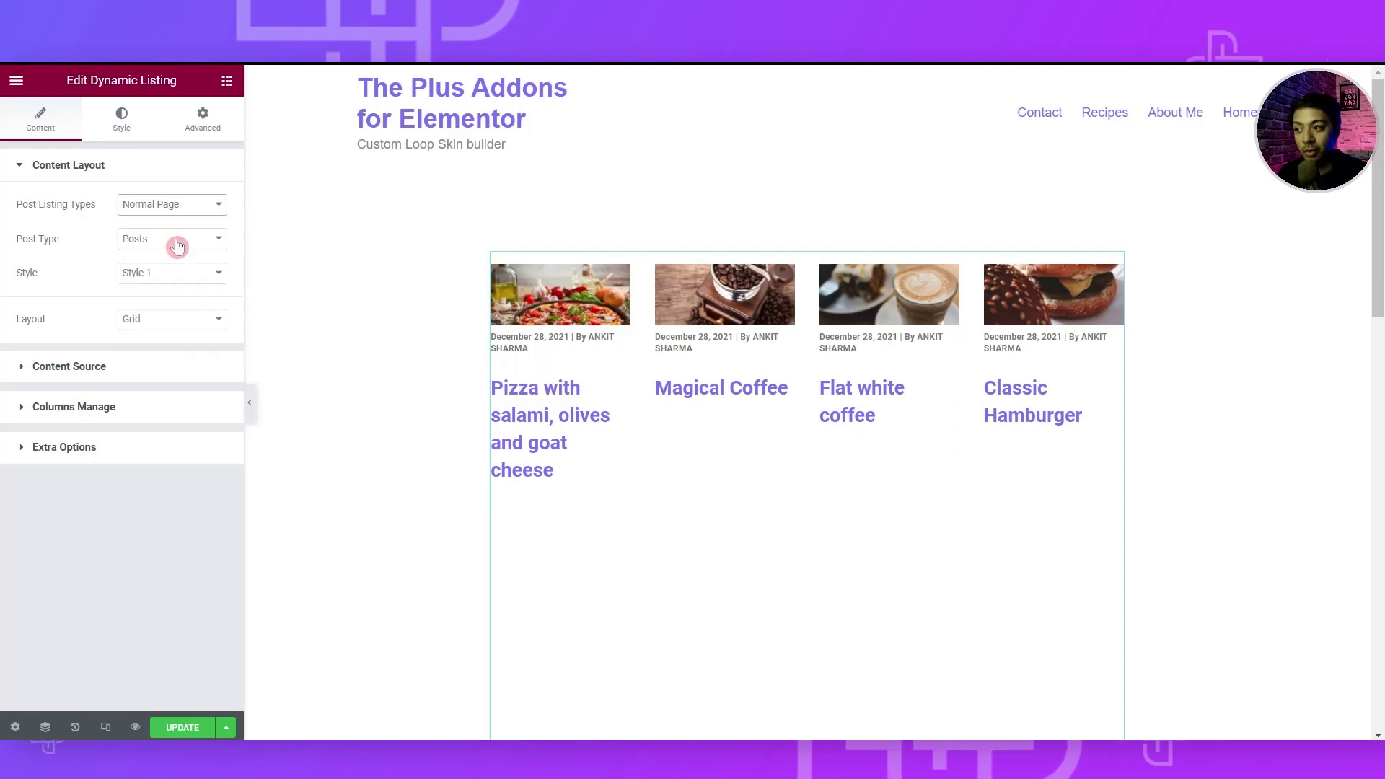
{"action": "left_click", "coordinate": [178, 246]}
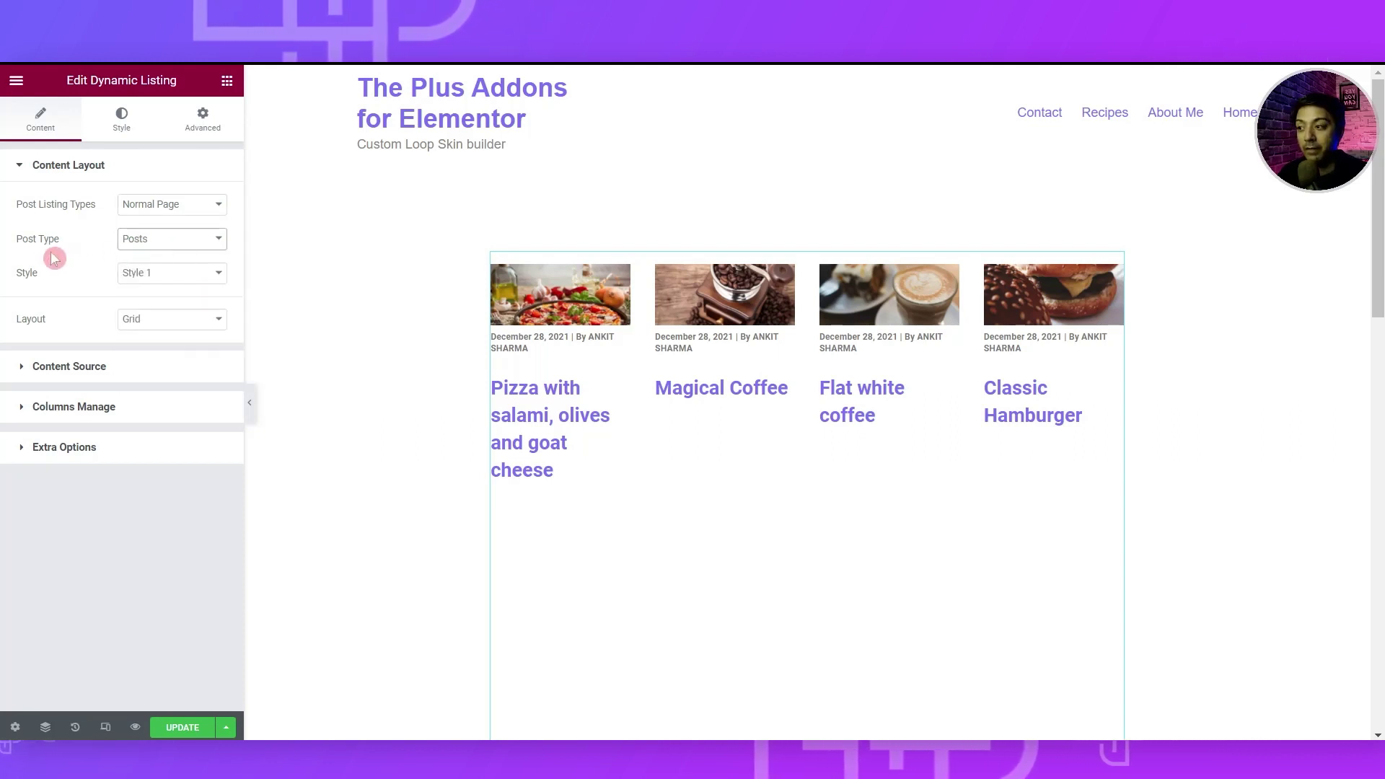
{"action": "left_click", "coordinate": [204, 250]}
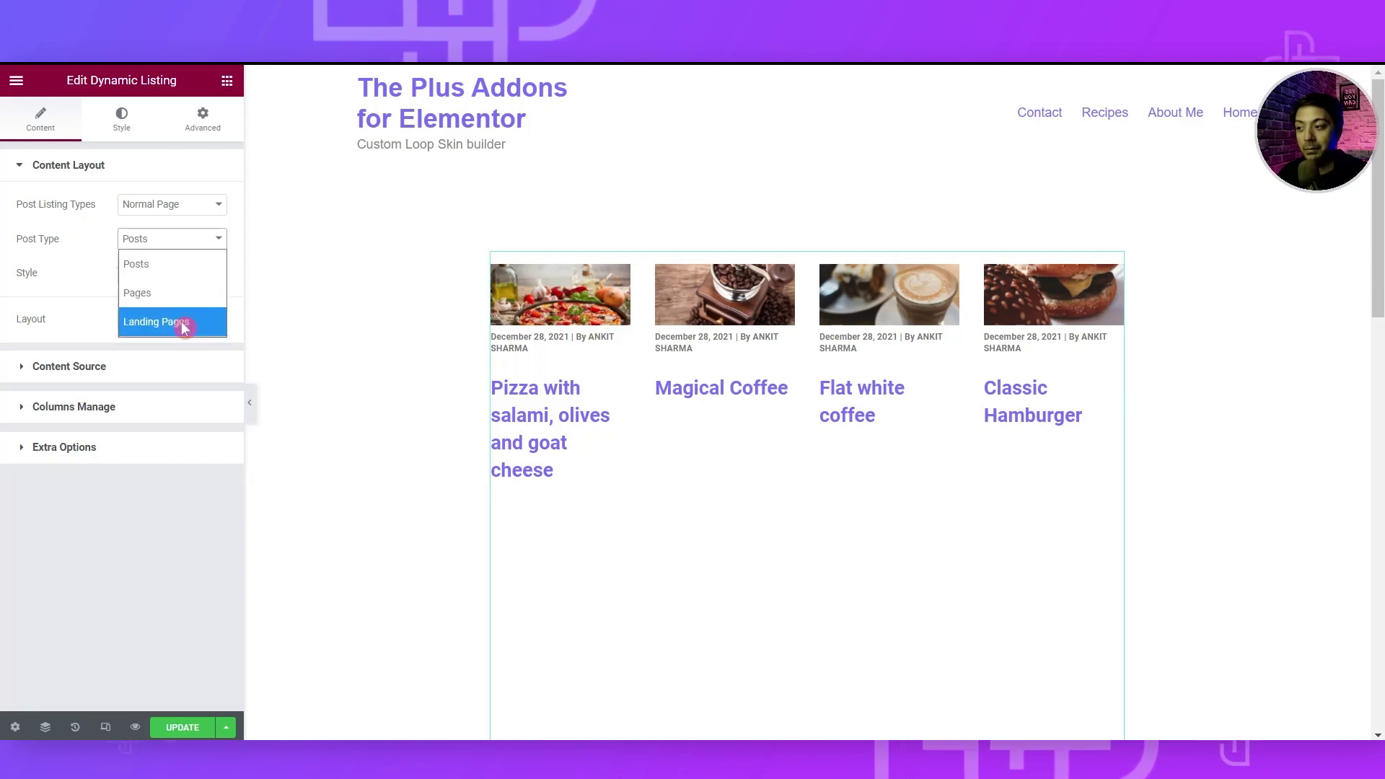
{"action": "left_click", "coordinate": [174, 266]}
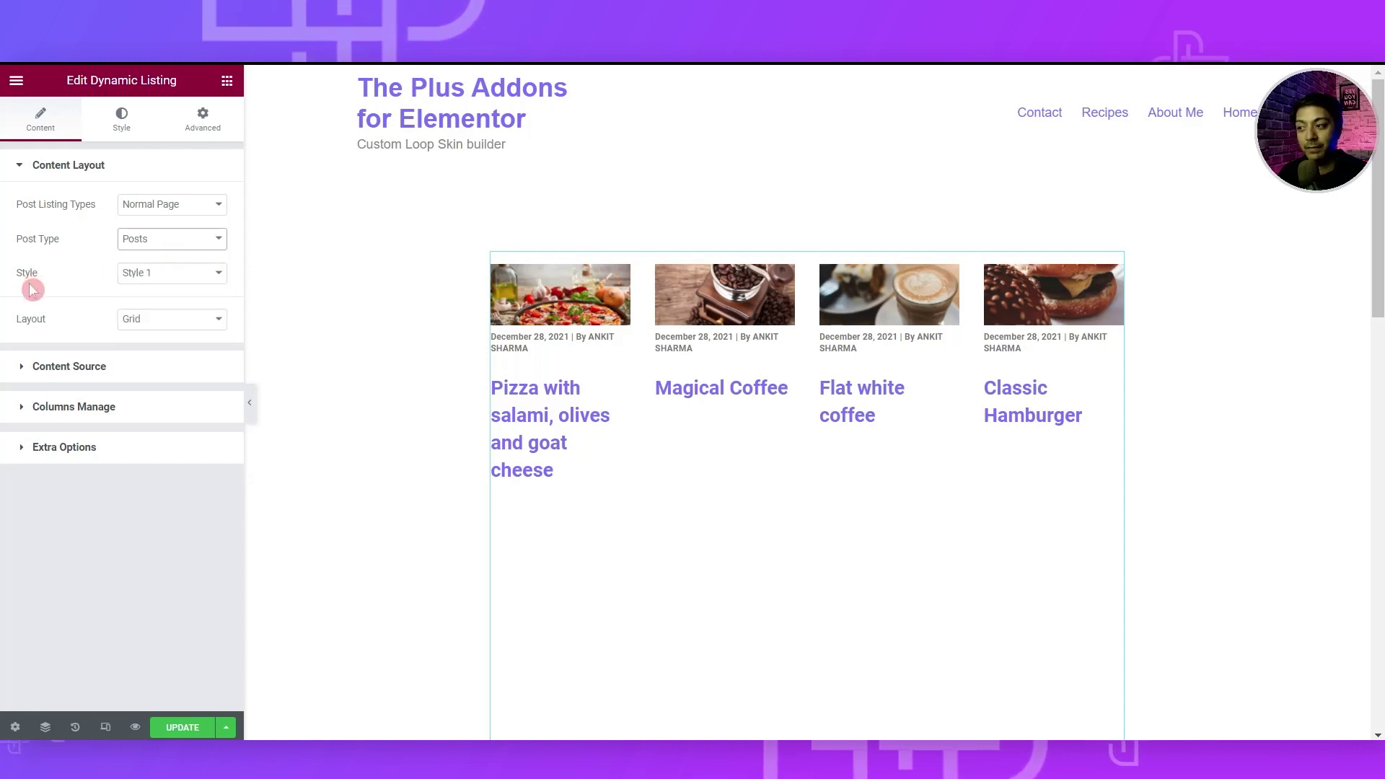
Try Style 2 and Style 3 for the Dynamic Listing and return it to Style 1
{"action": "left_click", "coordinate": [170, 272]}
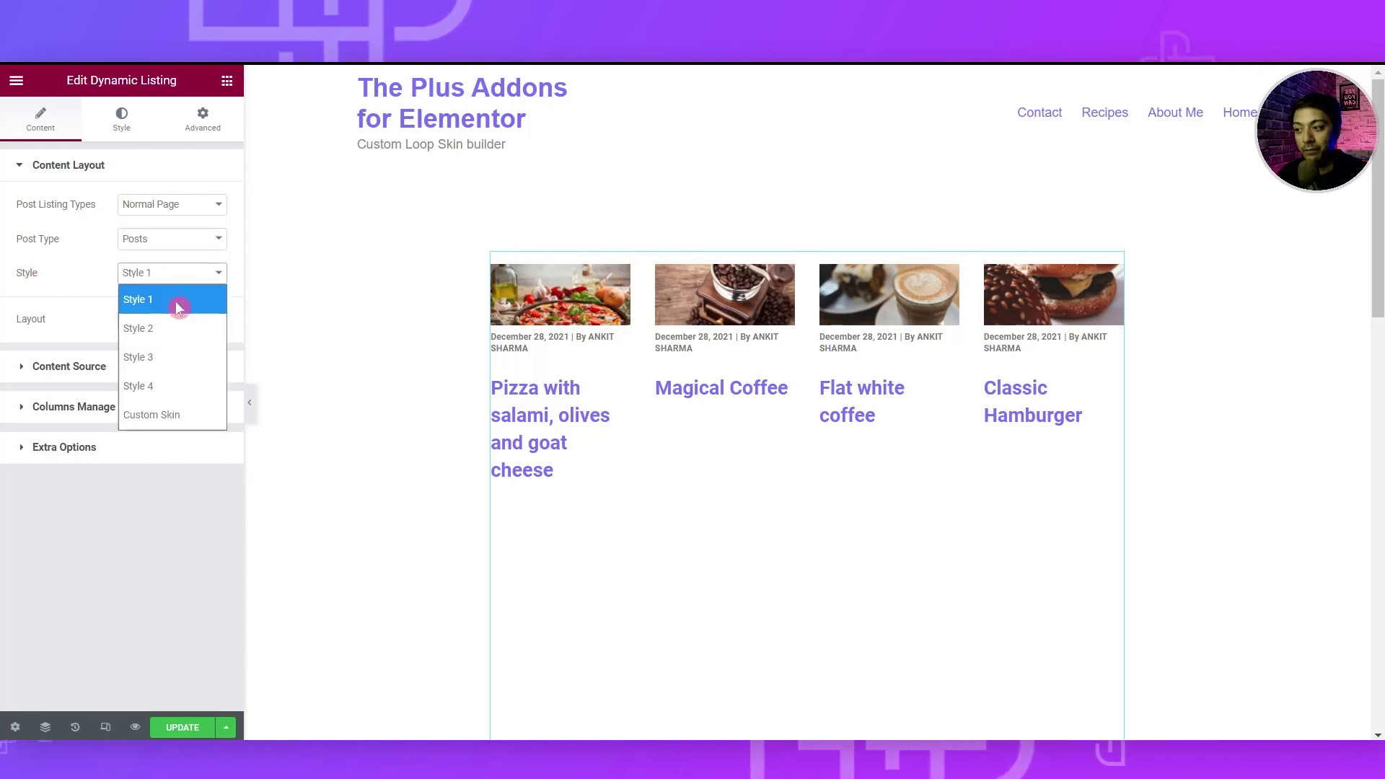
{"action": "left_click", "coordinate": [166, 329]}
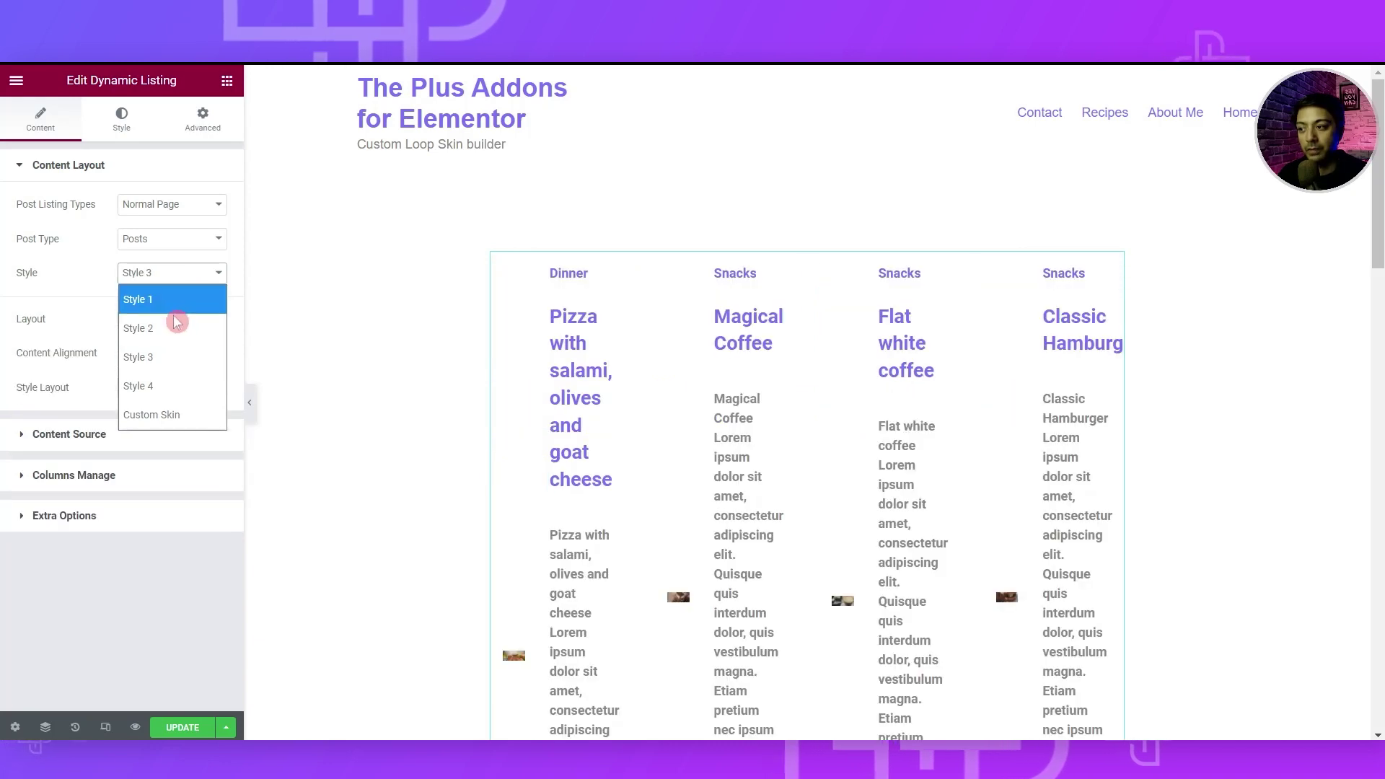
{"action": "left_click", "coordinate": [192, 279]}
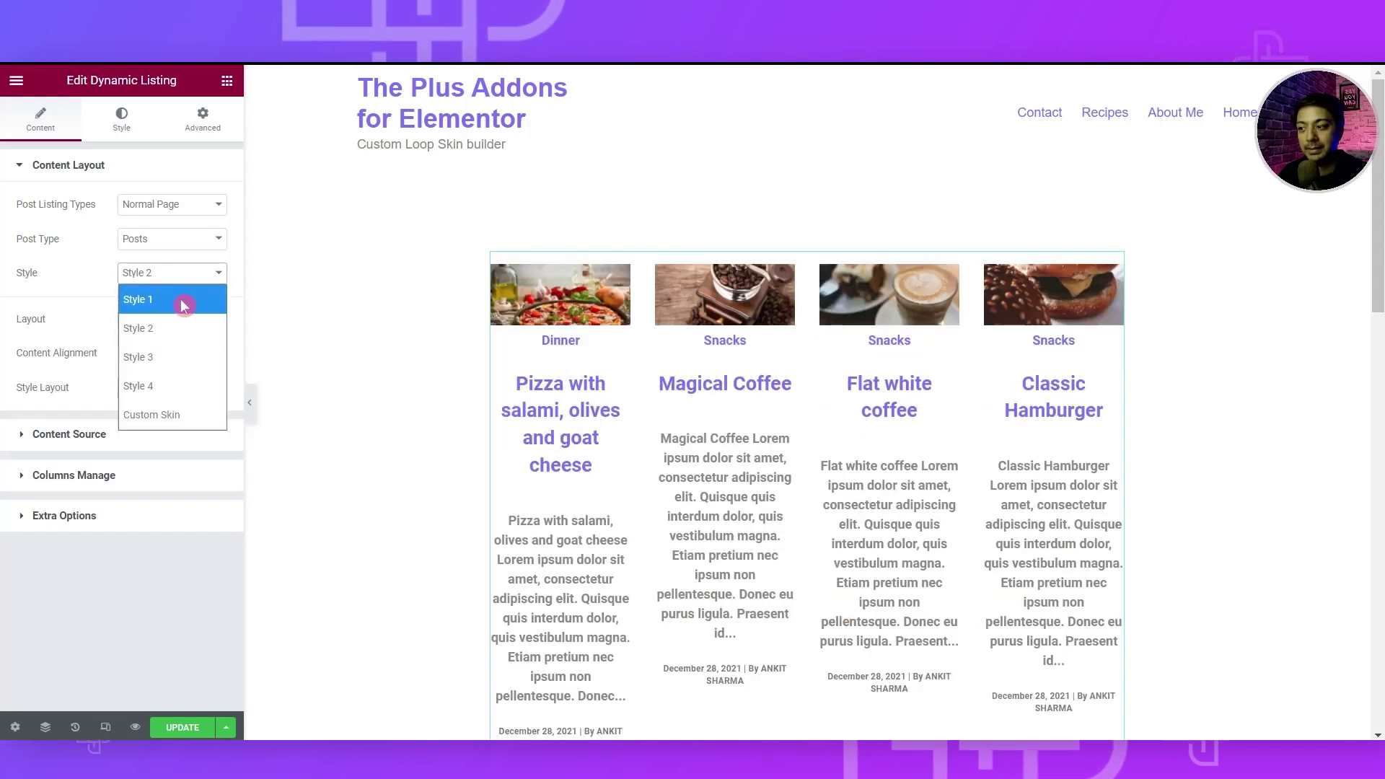
{"action": "left_click", "coordinate": [163, 358]}
{"action": "left_click", "coordinate": [186, 280]}
{"action": "left_click", "coordinate": [192, 290]}
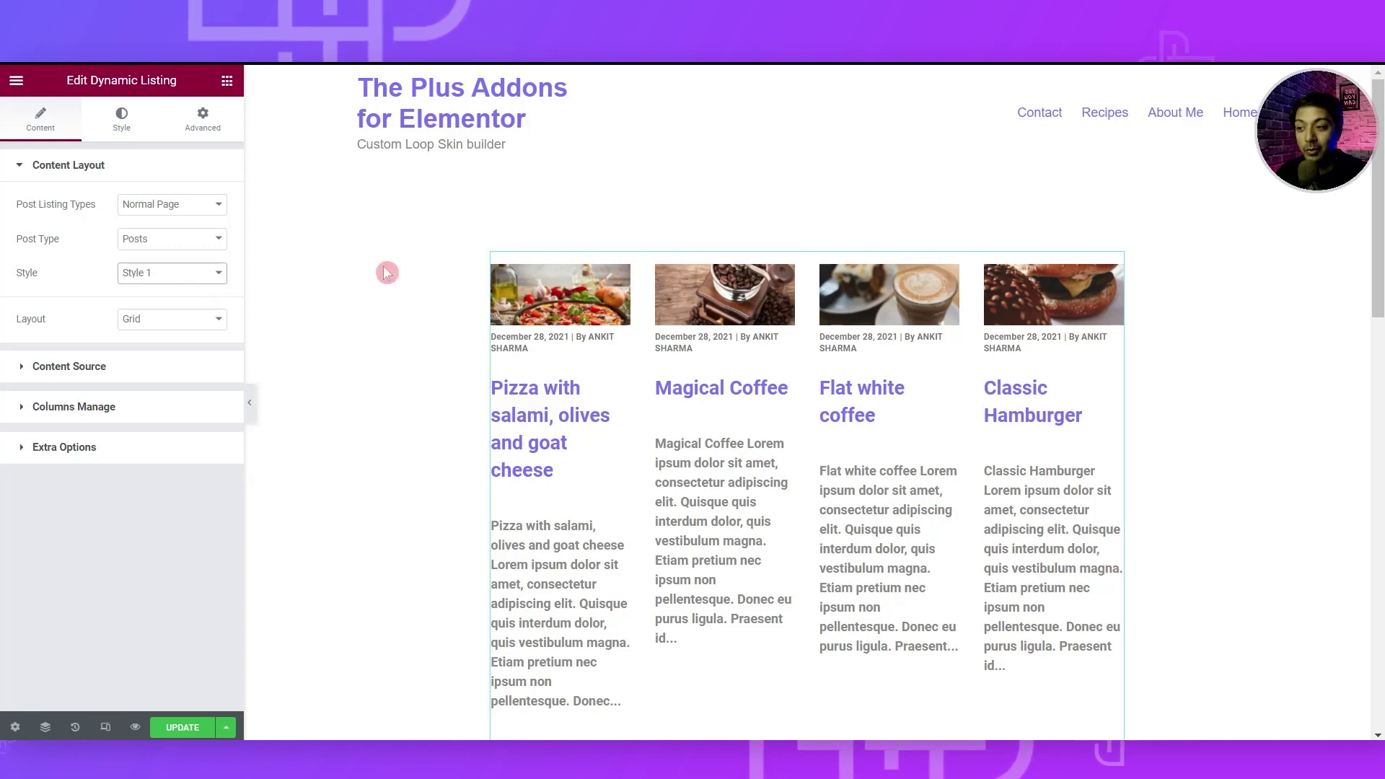
Set the Dynamic Listing style to Custom Skin and use the recipe-loop (section) template for it
{"action": "left_click", "coordinate": [218, 274]}
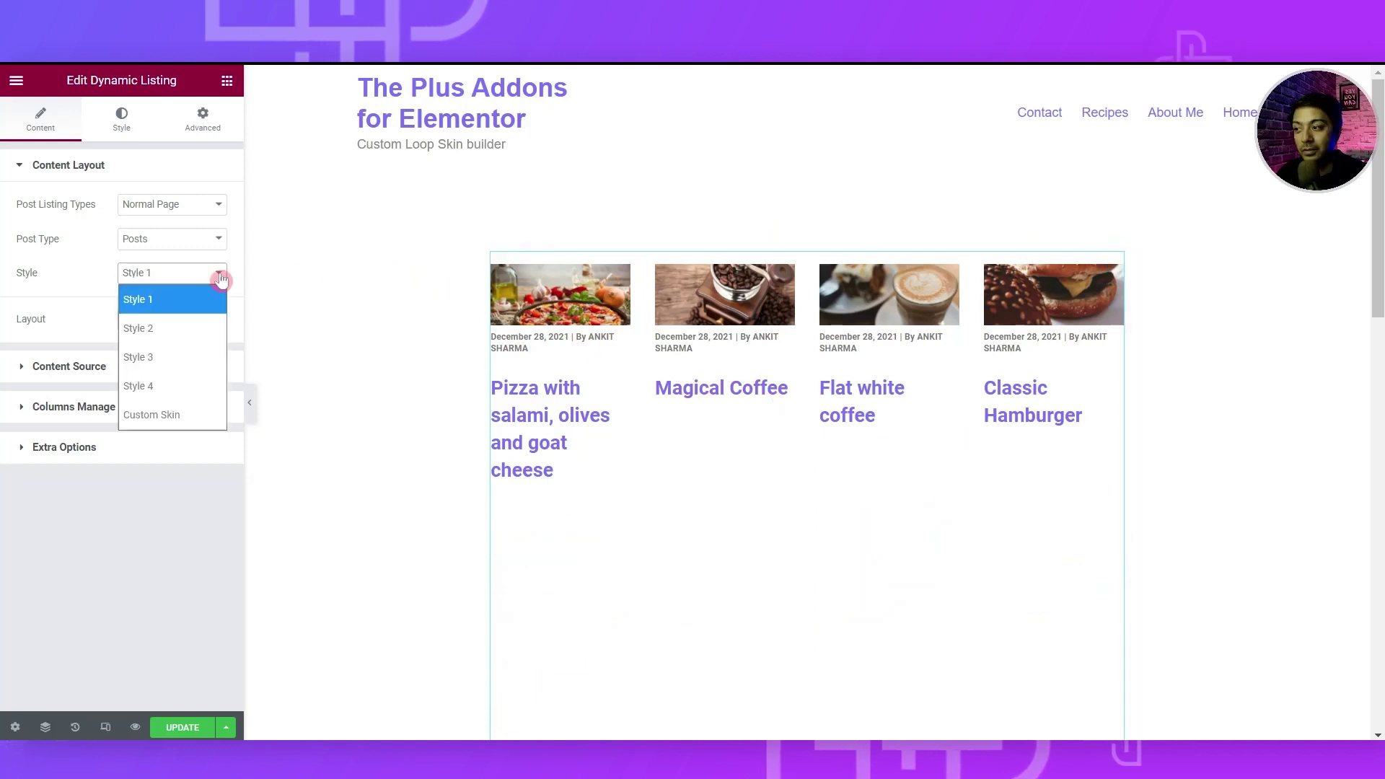
{"action": "left_click", "coordinate": [183, 414]}
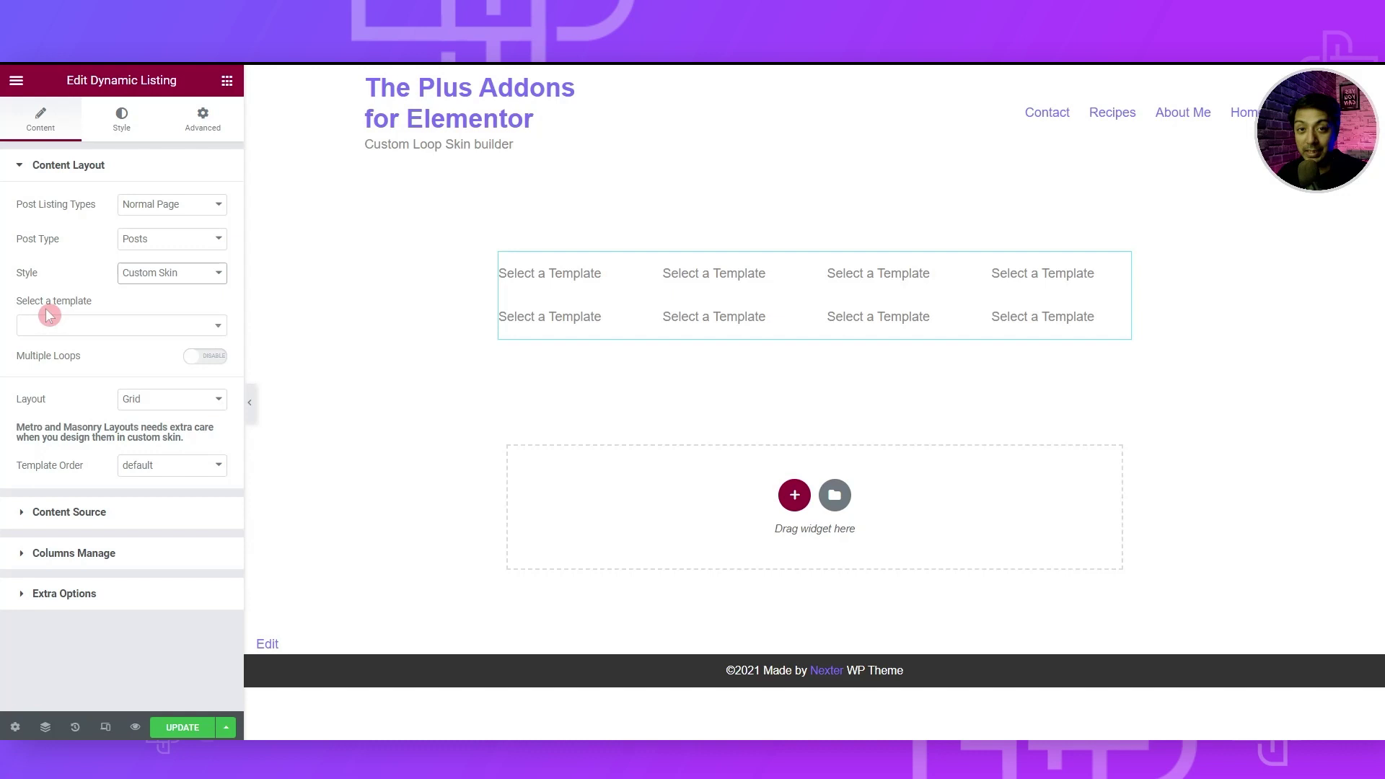
{"action": "left_click", "coordinate": [101, 329]}
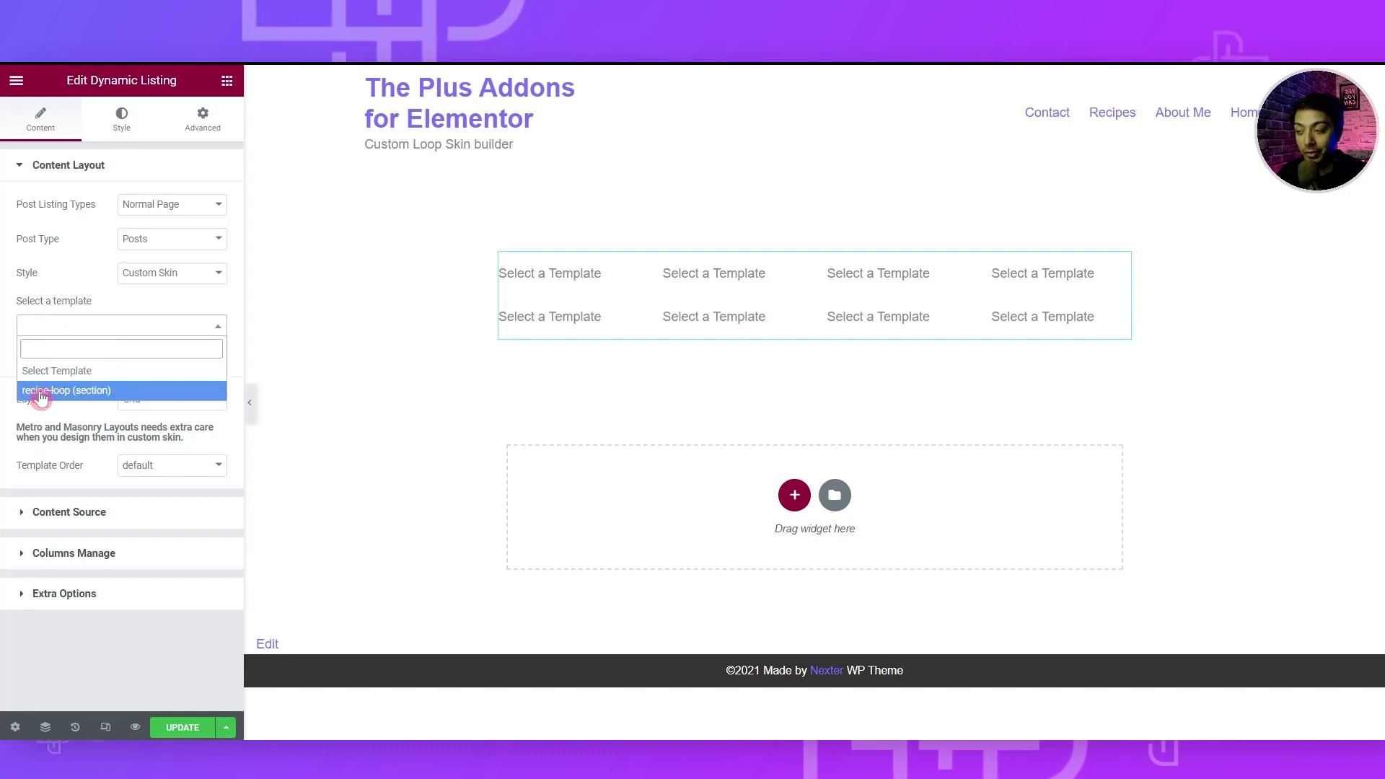
{"action": "left_click", "coordinate": [137, 393]}
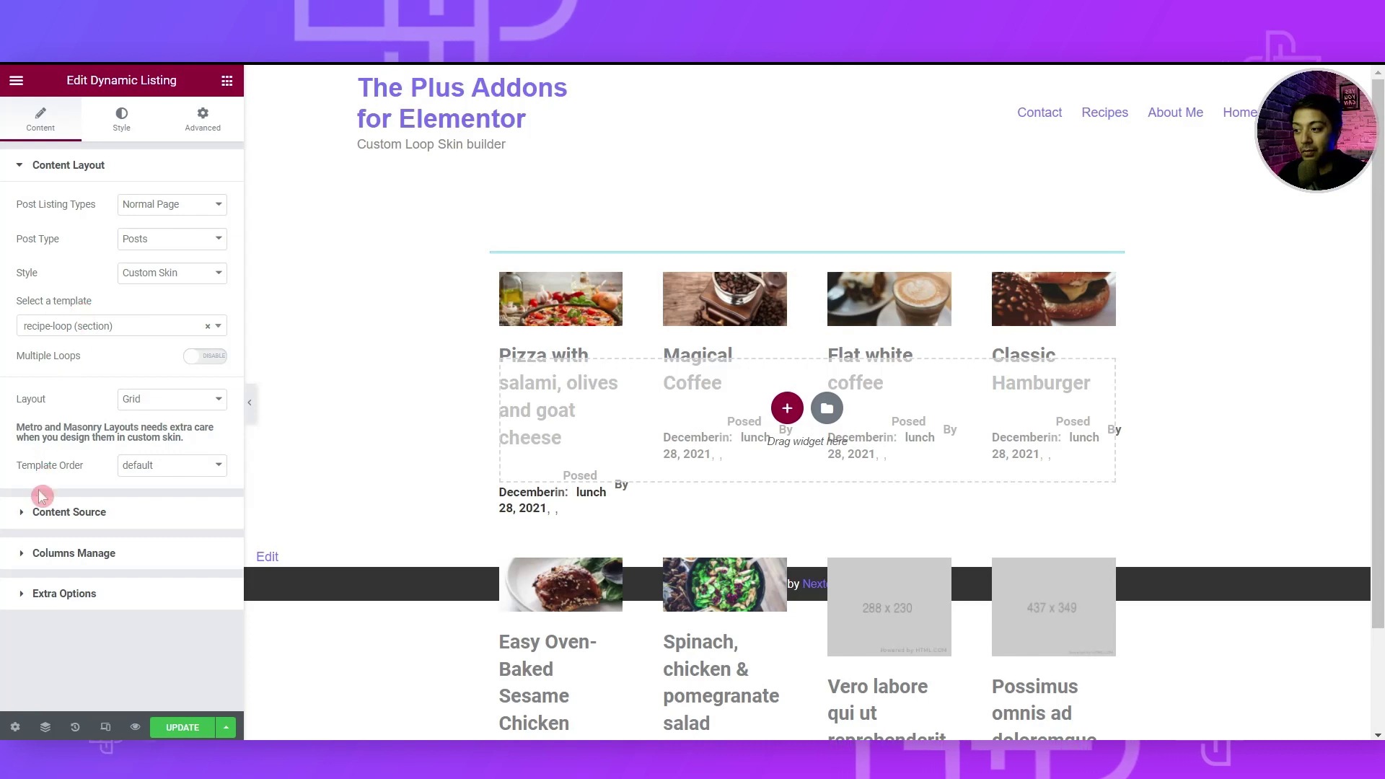
Set the listing to two columns on desktop, two on tablet and one on mobile, and save the page
{"action": "left_click", "coordinate": [22, 560]}
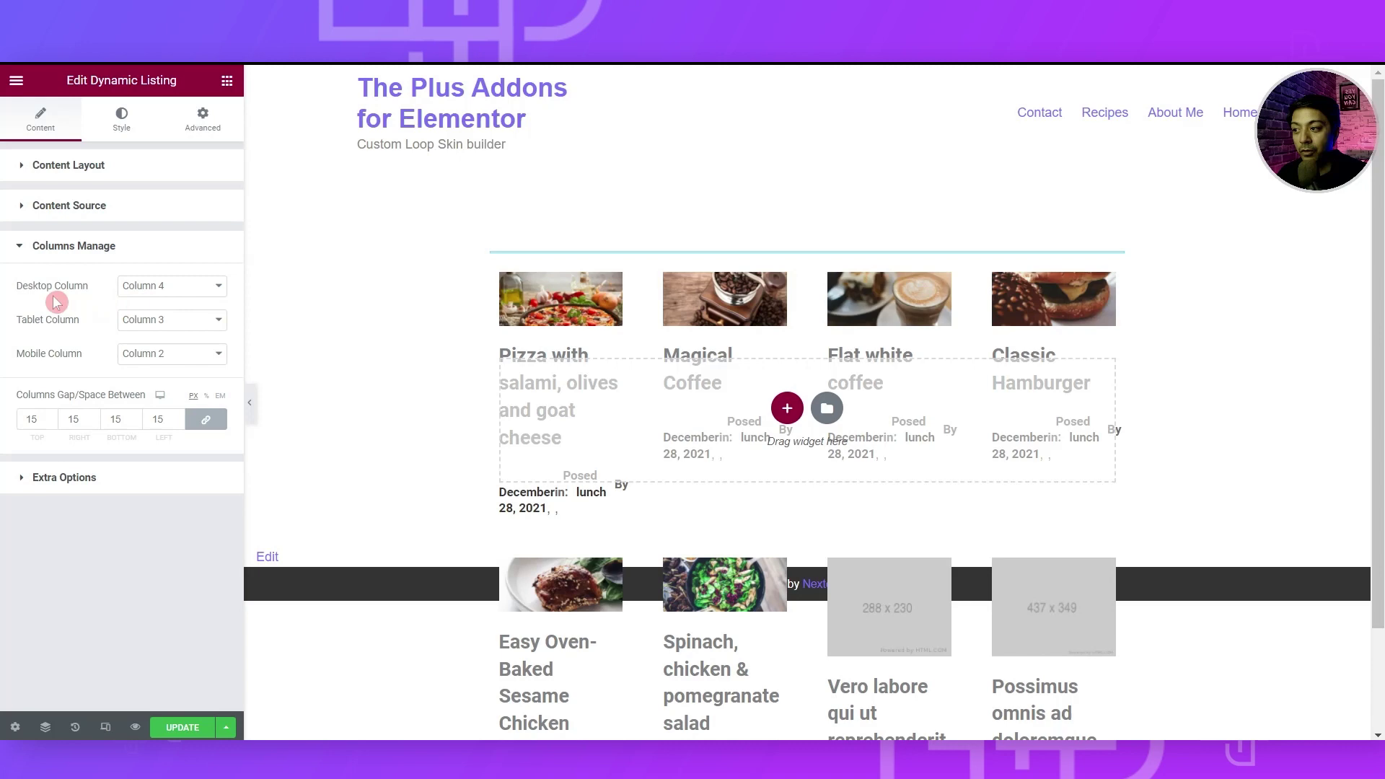
{"action": "left_click", "coordinate": [171, 290]}
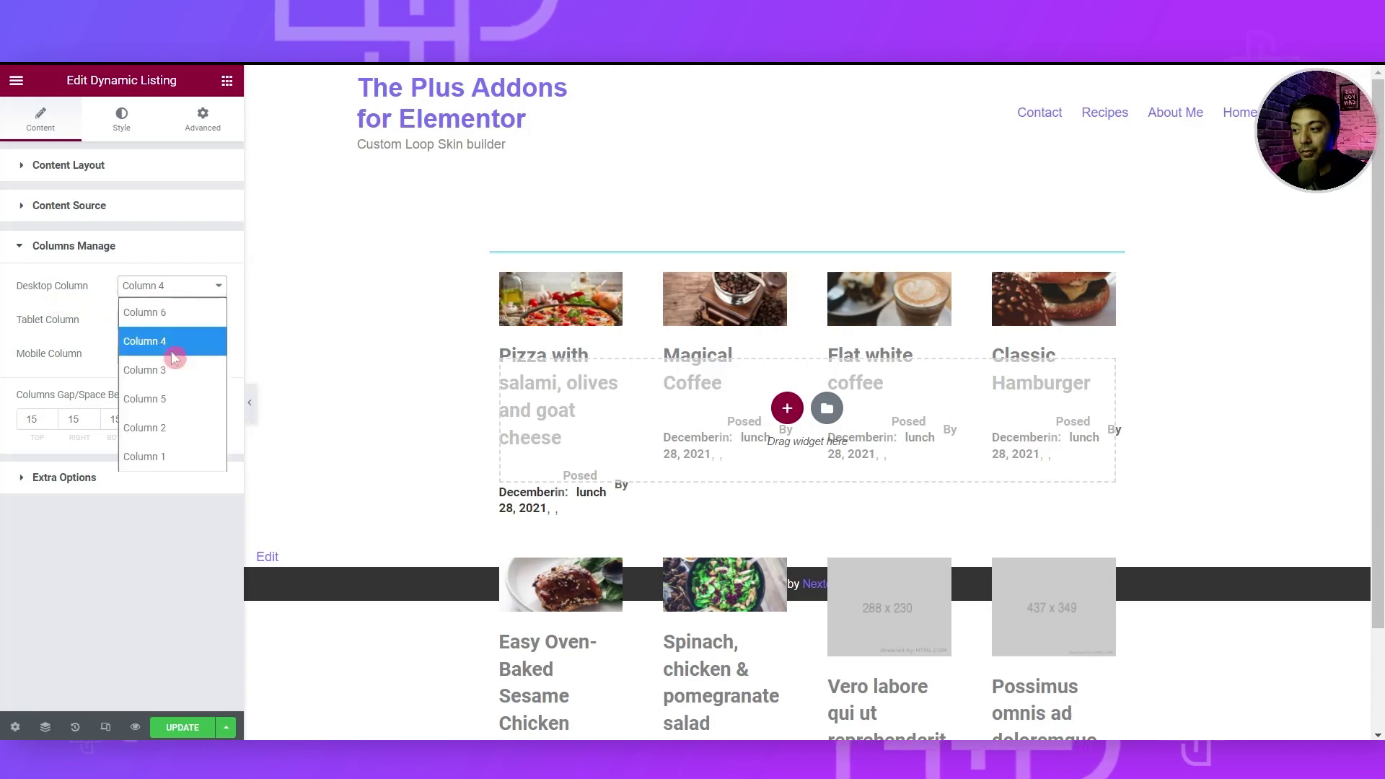
{"action": "left_click", "coordinate": [173, 429]}
{"action": "left_click", "coordinate": [165, 324]}
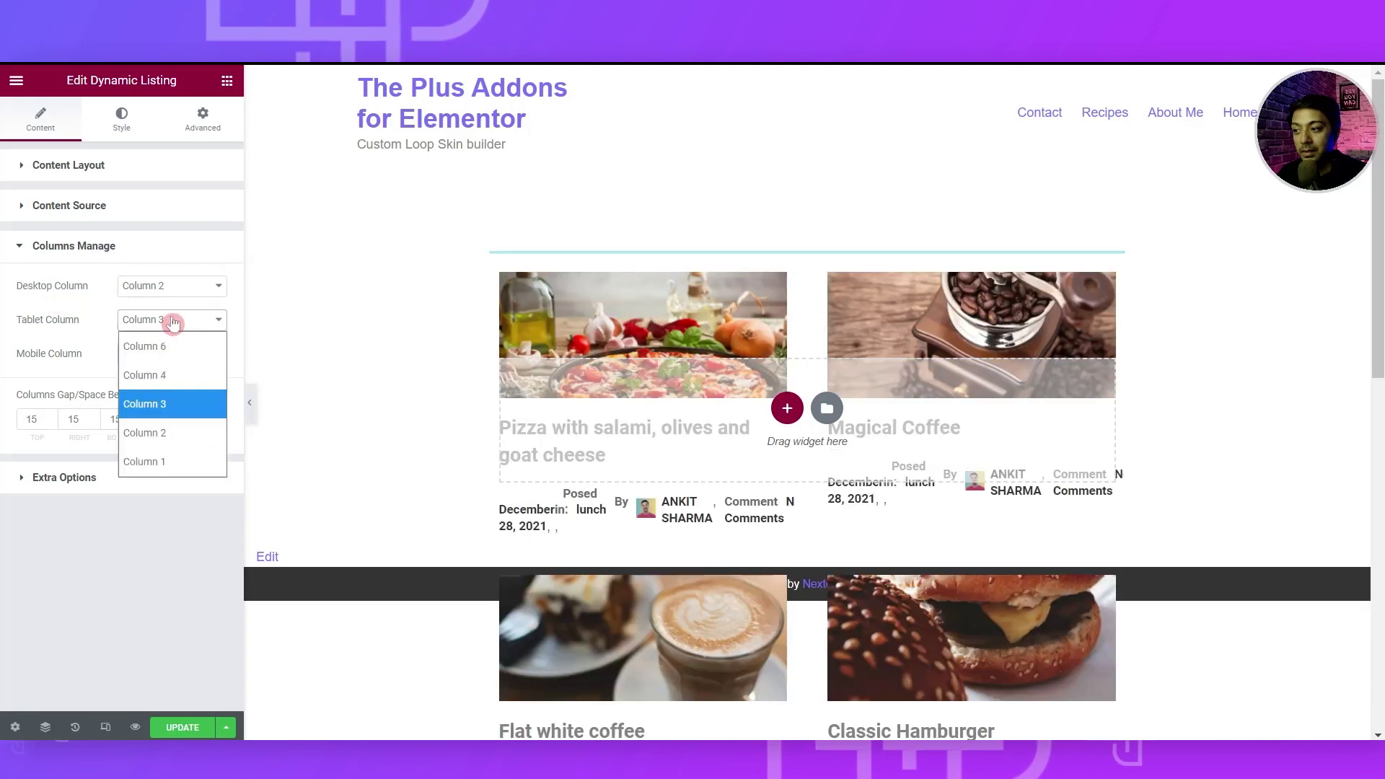
{"action": "left_click", "coordinate": [171, 429]}
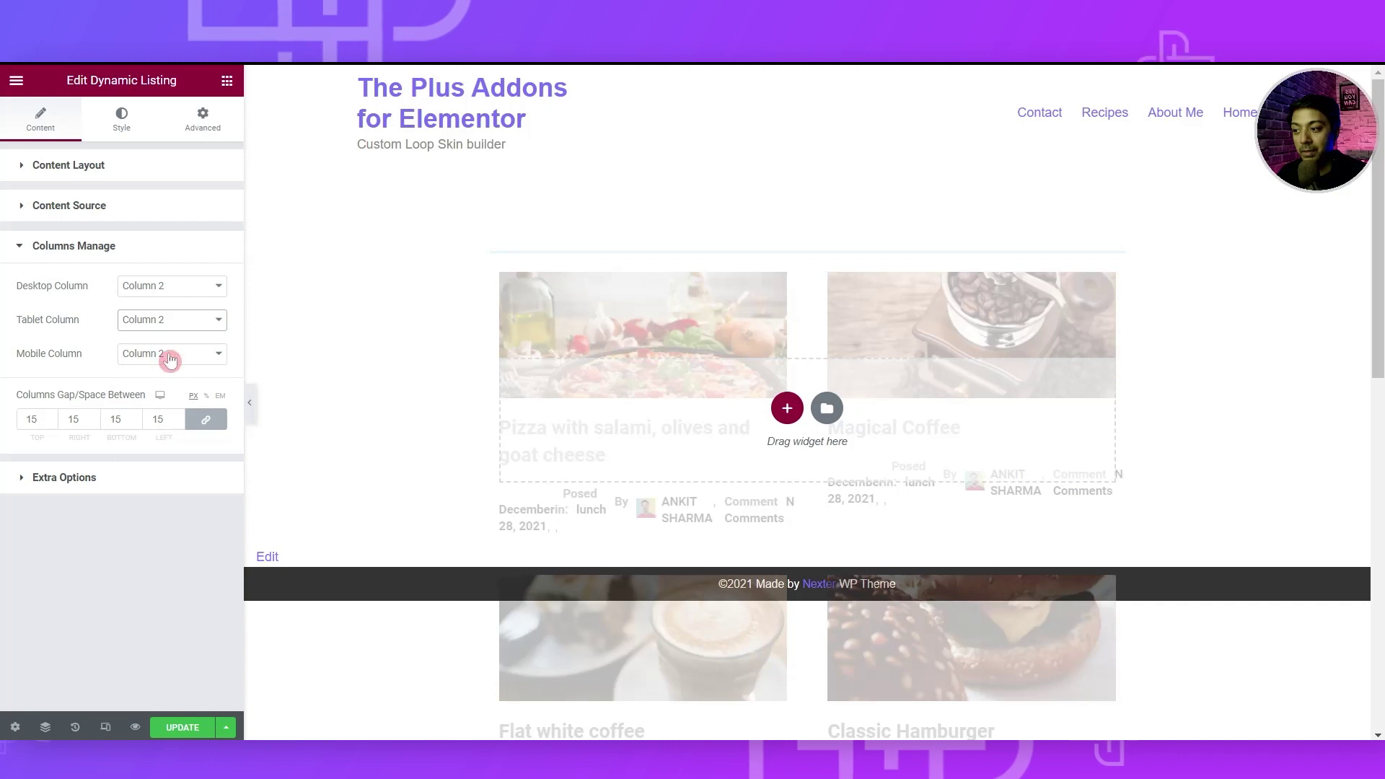
{"action": "left_click", "coordinate": [177, 354]}
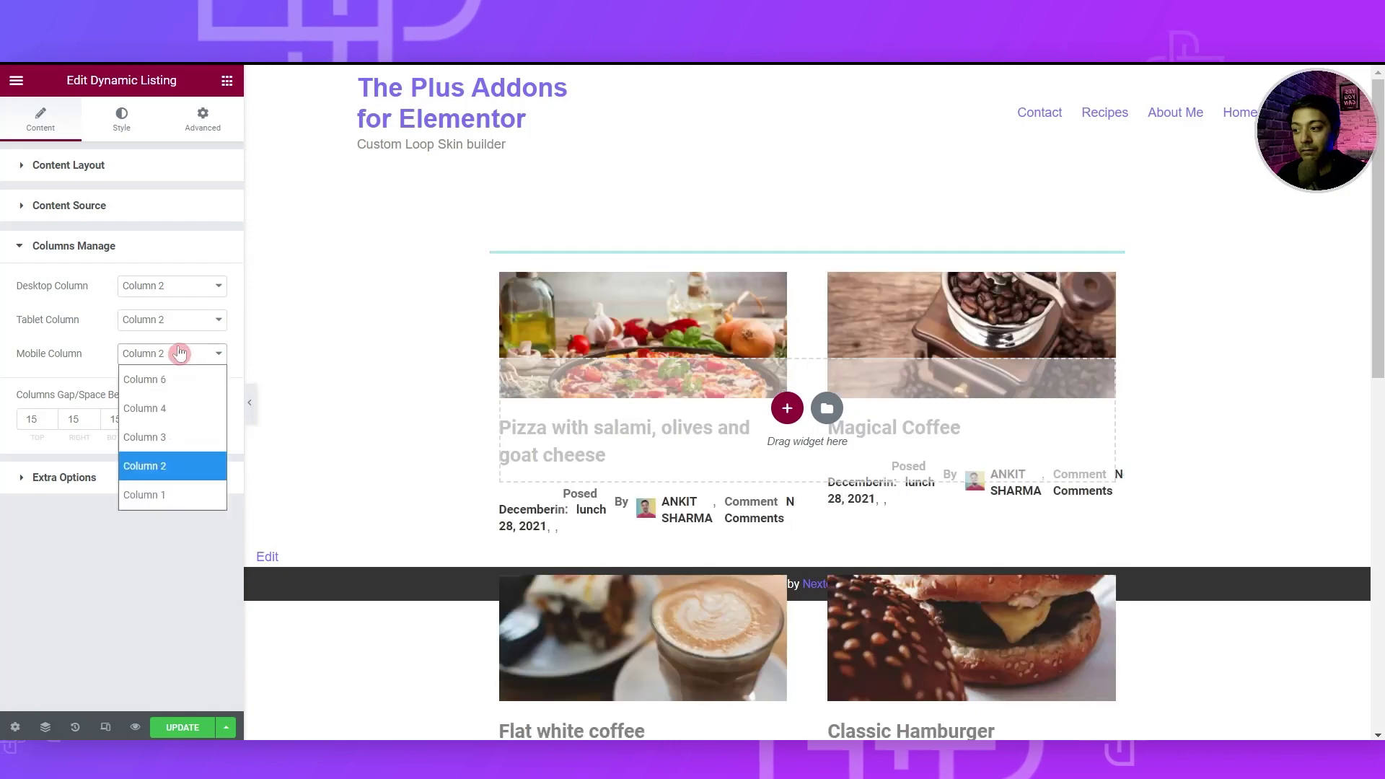
{"action": "left_click", "coordinate": [154, 495]}
{"action": "scroll", "coordinate": [611, 368], "scroll_direction": "down", "scroll_amount": 5}
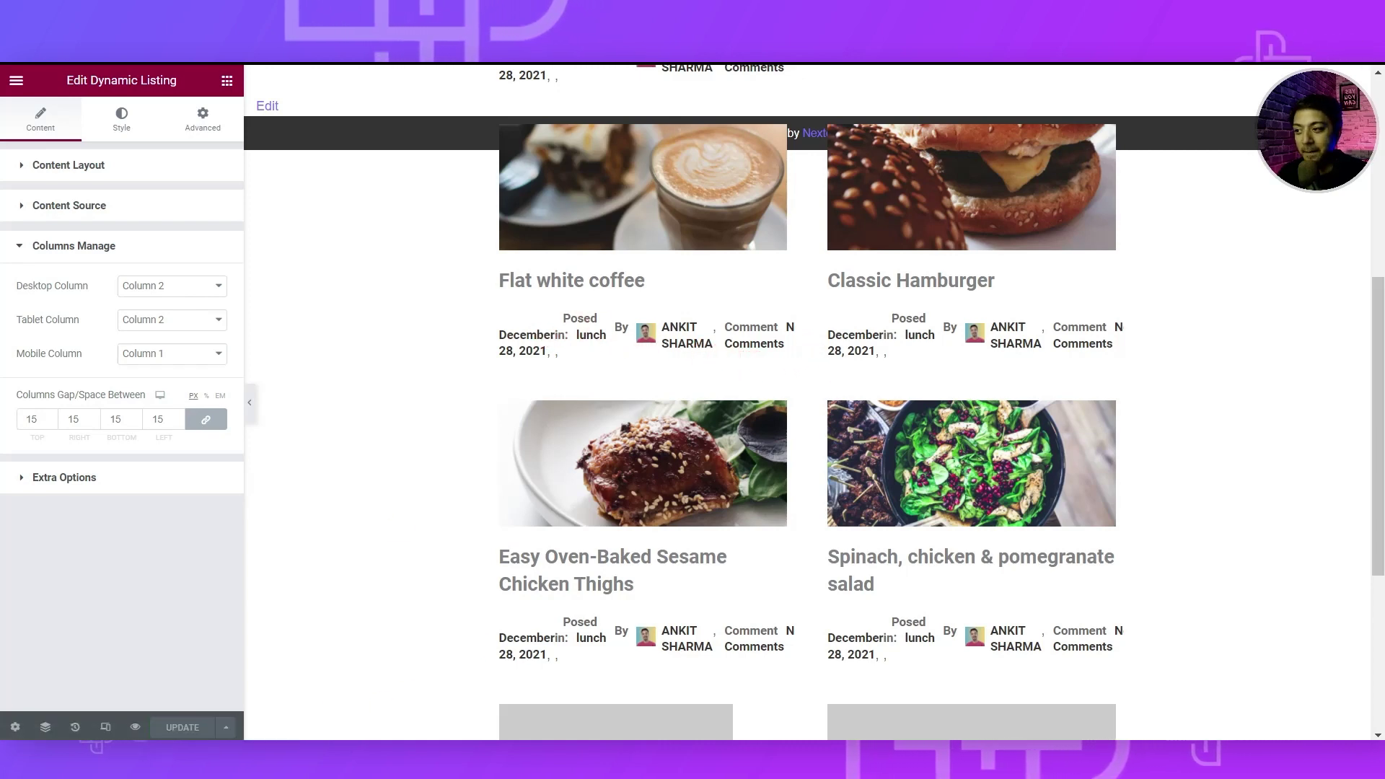
{"action": "left_click", "coordinate": [183, 727]}
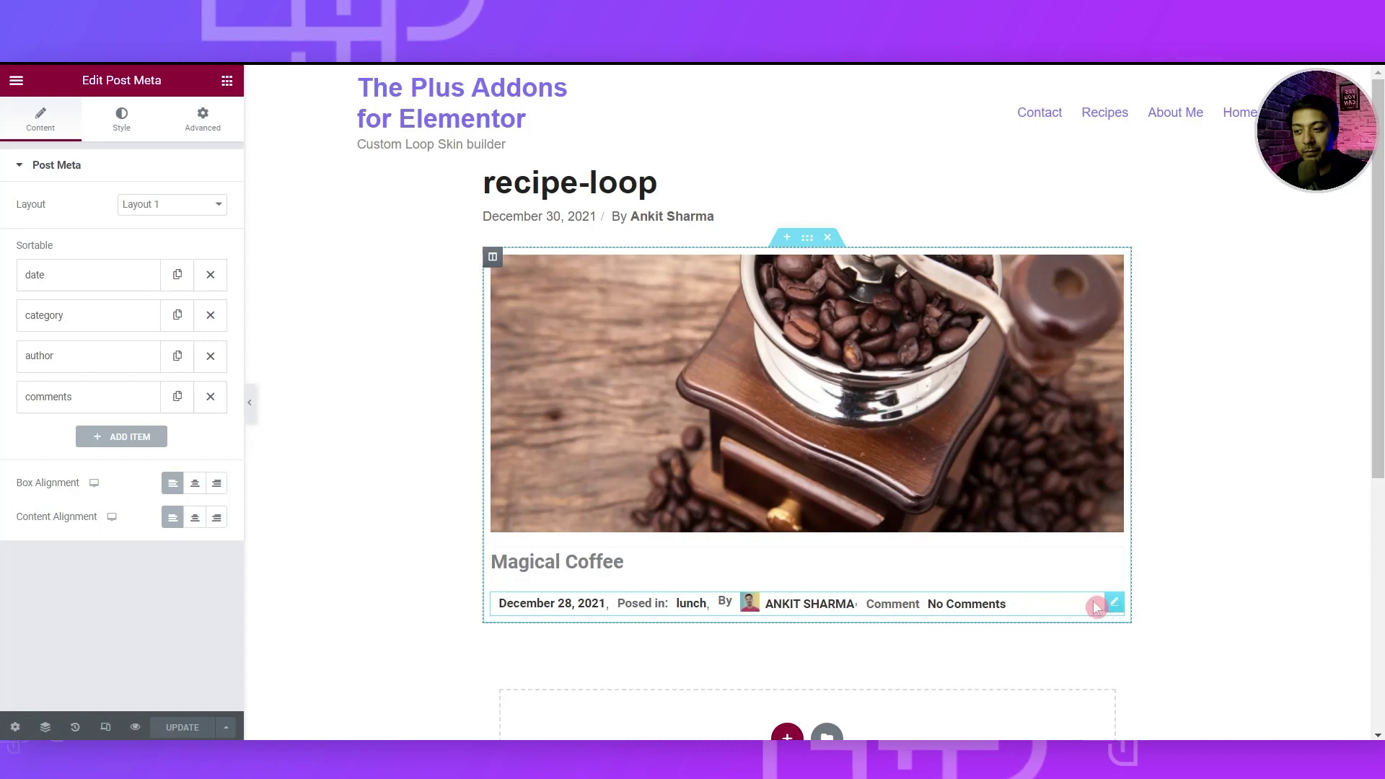
Remove the comments and date items from the recipe-loop template's post meta, save it and check the listing
{"action": "left_click", "coordinate": [210, 399]}
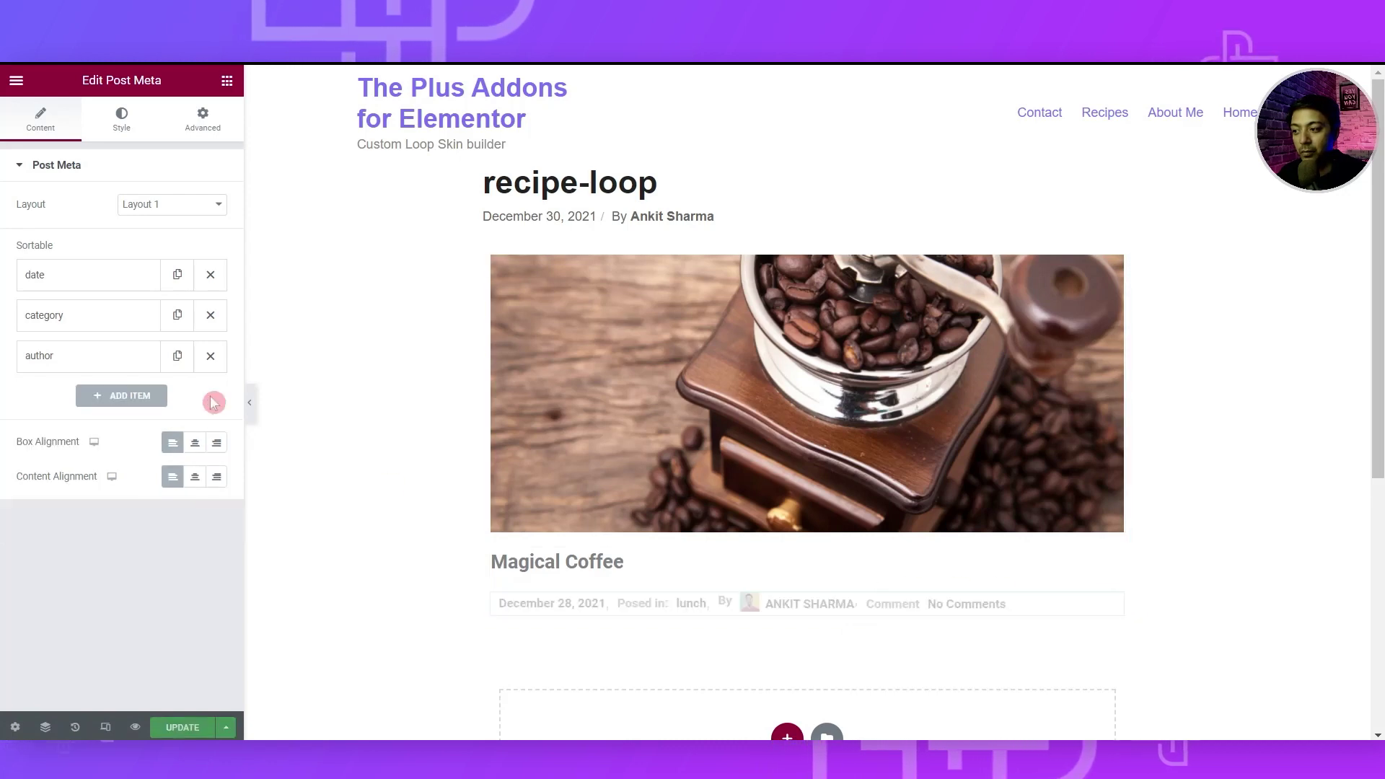
{"action": "left_click", "coordinate": [210, 277]}
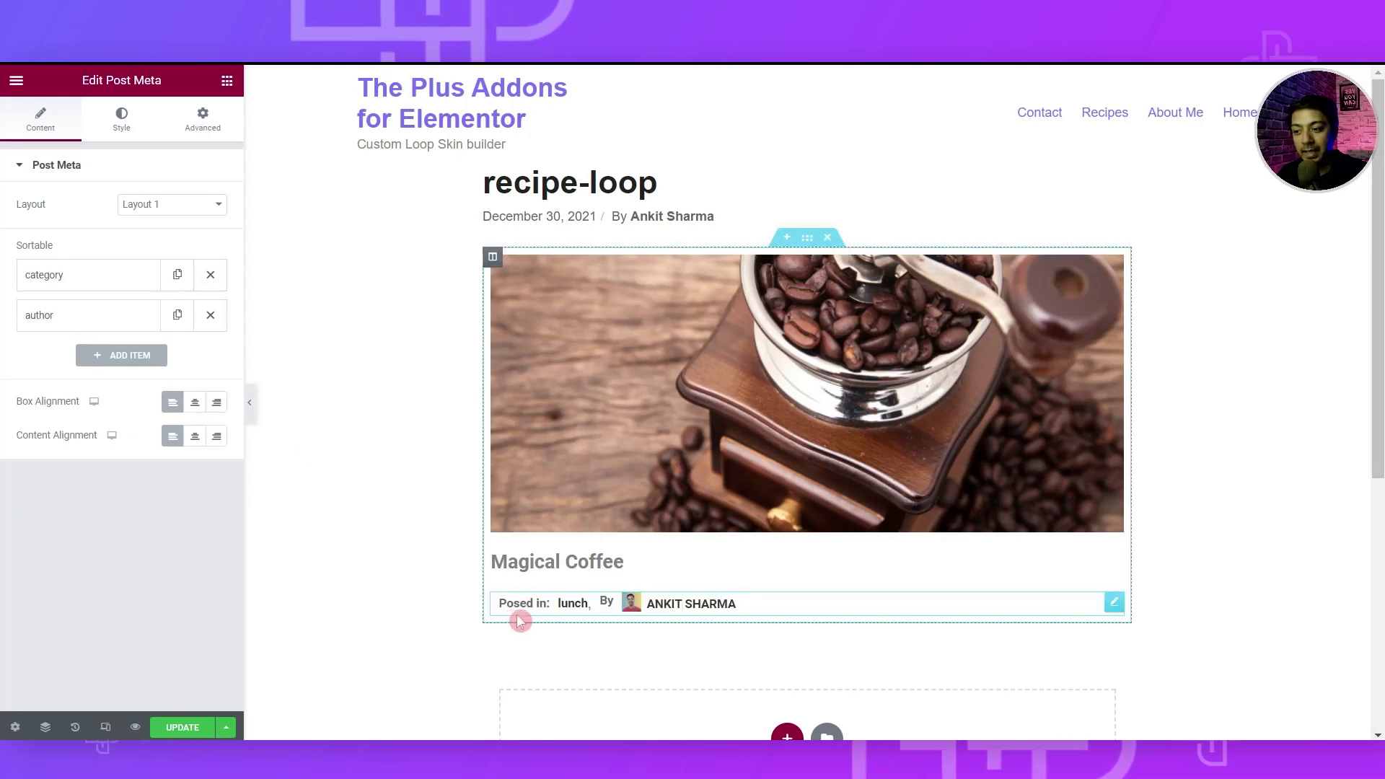
{"action": "left_click", "coordinate": [186, 729]}
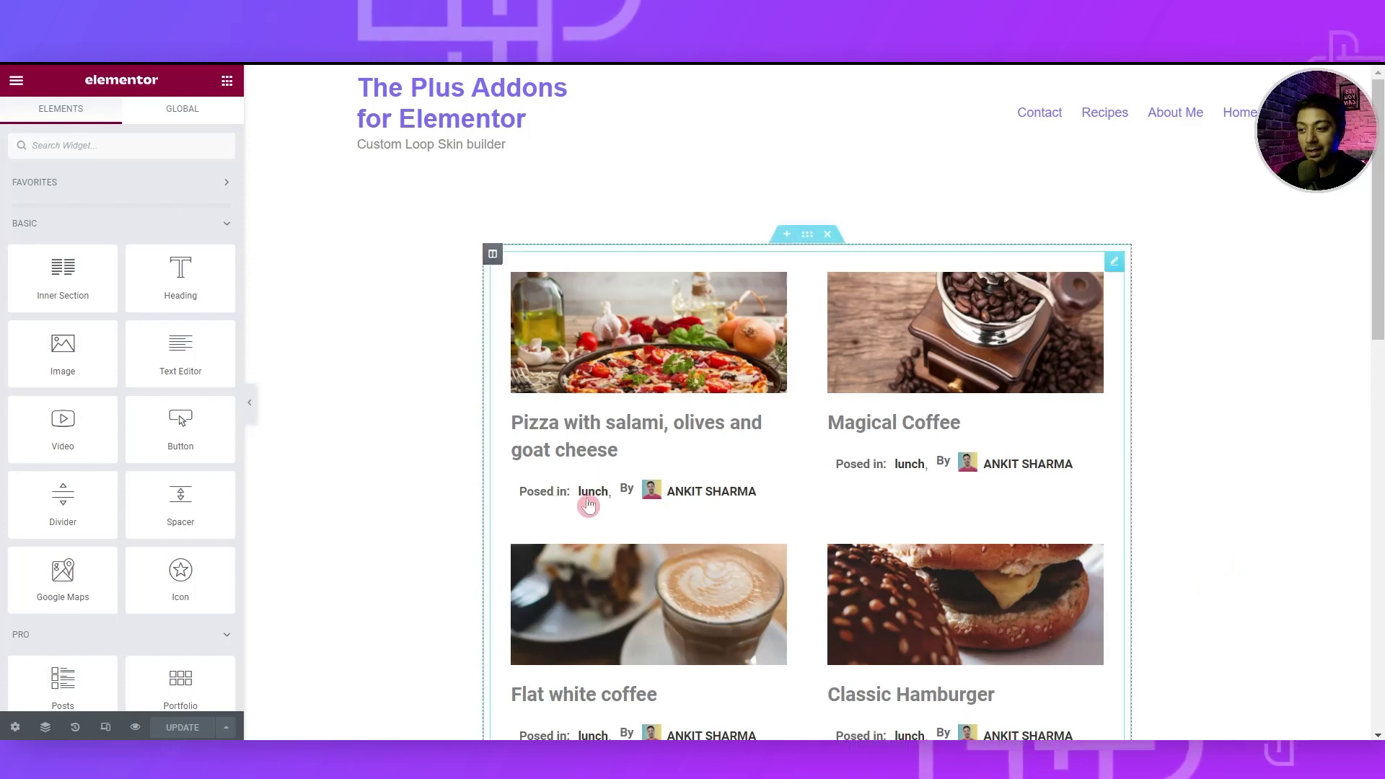
{"action": "scroll", "coordinate": [601, 417], "scroll_direction": "down", "scroll_amount": 1}
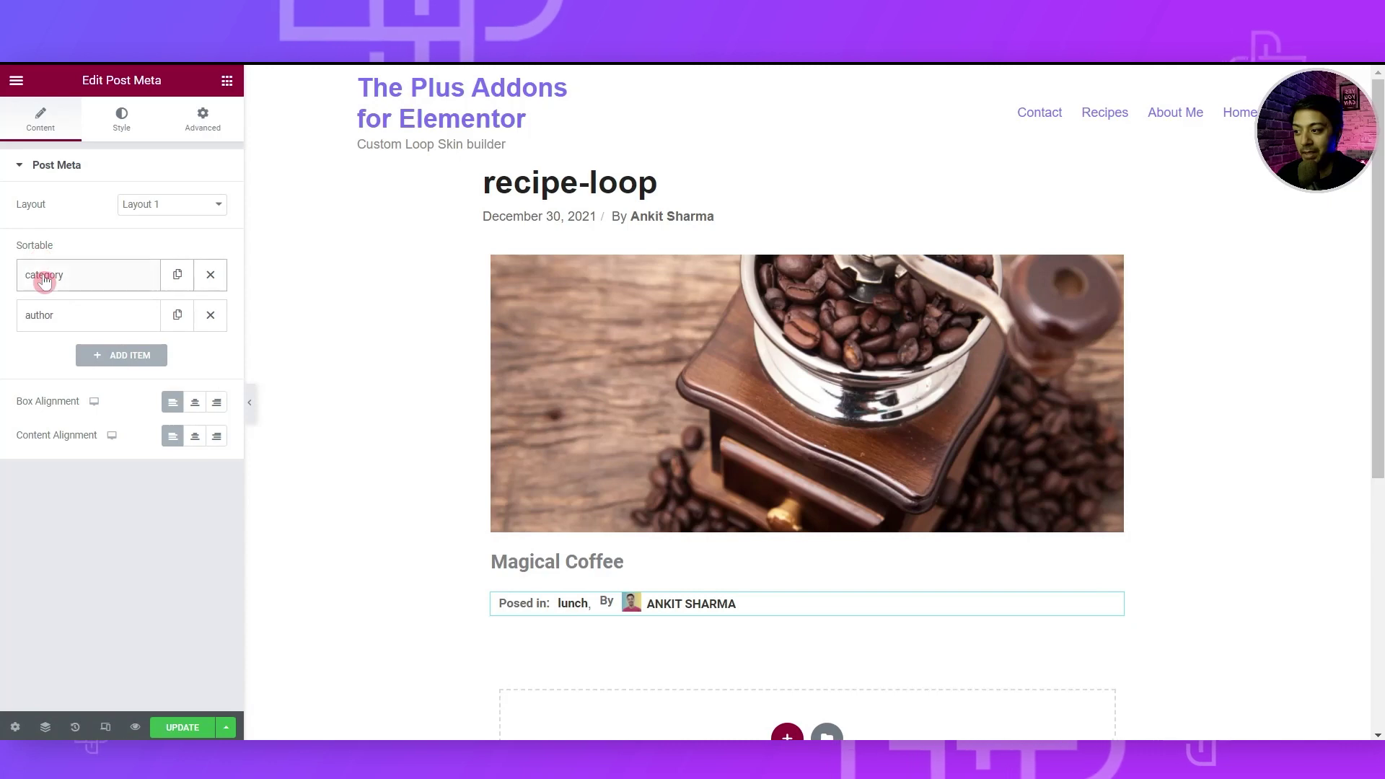
Set the category meta item to show Current Post, and review the recipe listing on the live page
{"action": "left_click", "coordinate": [44, 278]}
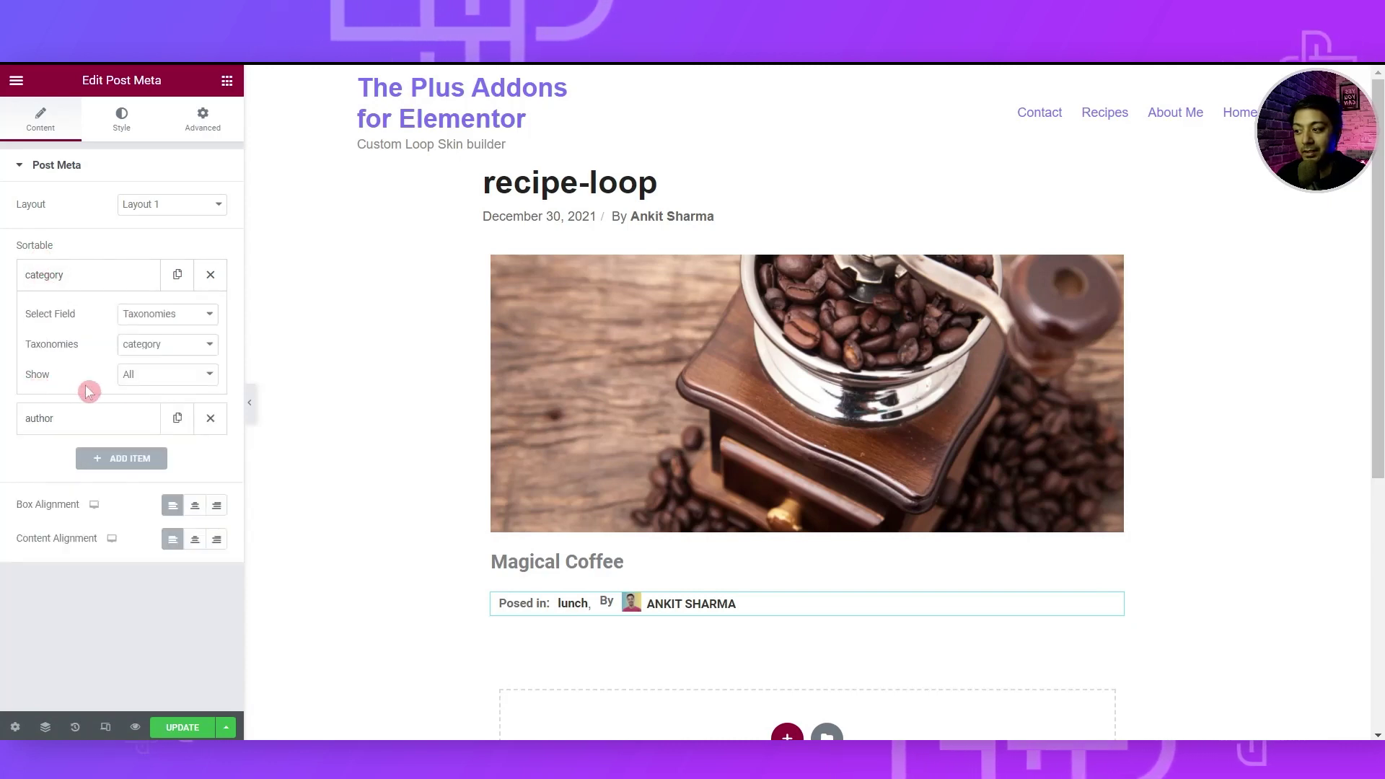
{"action": "left_click", "coordinate": [205, 384]}
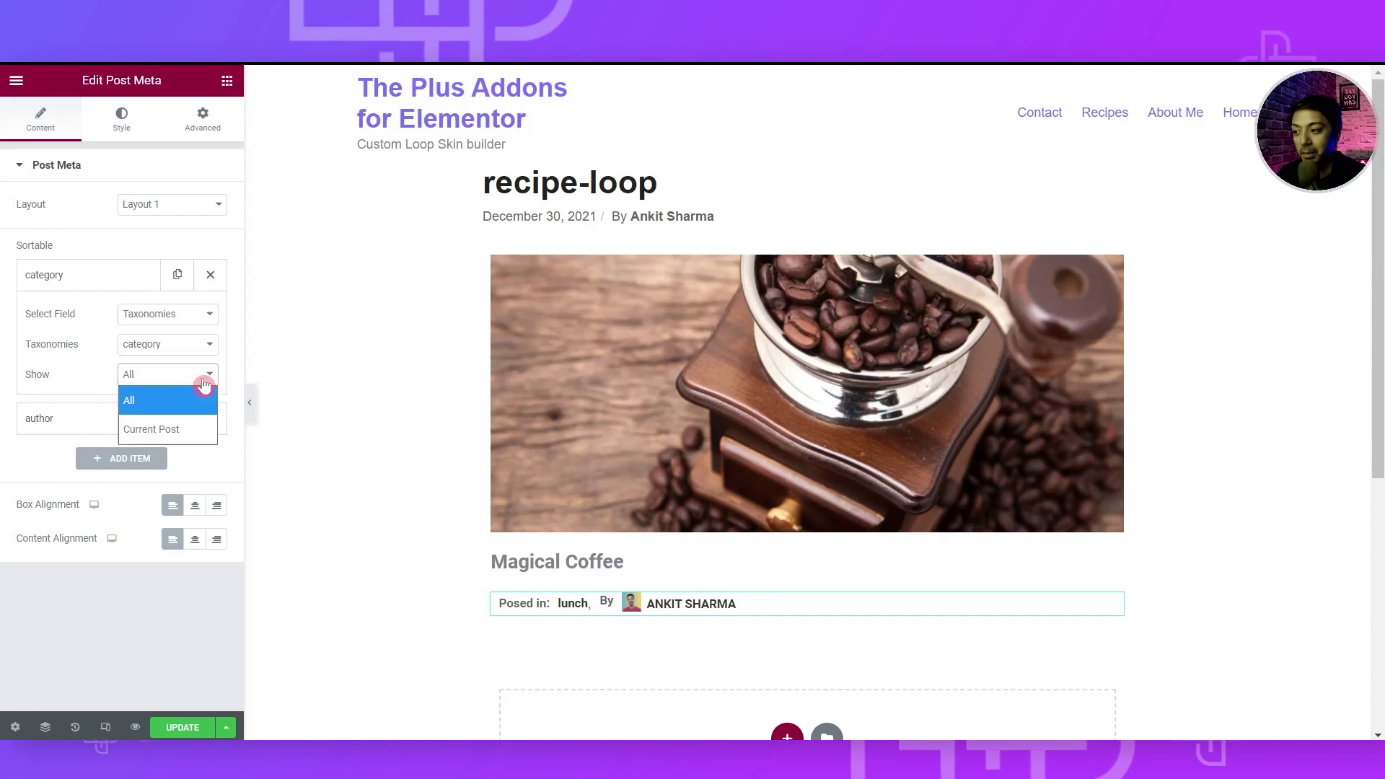
{"action": "left_click", "coordinate": [176, 428]}
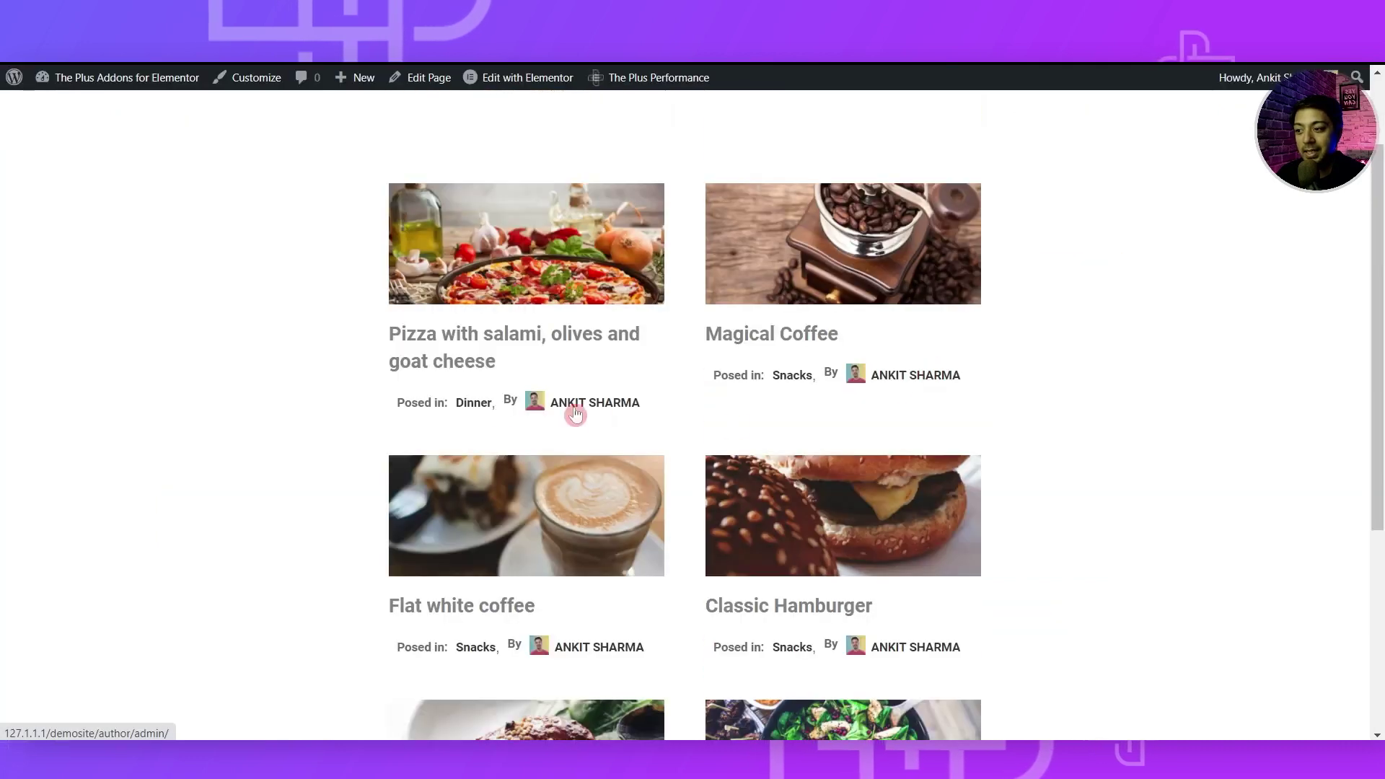
{"action": "scroll", "coordinate": [777, 404], "scroll_direction": "down", "scroll_amount": 2}
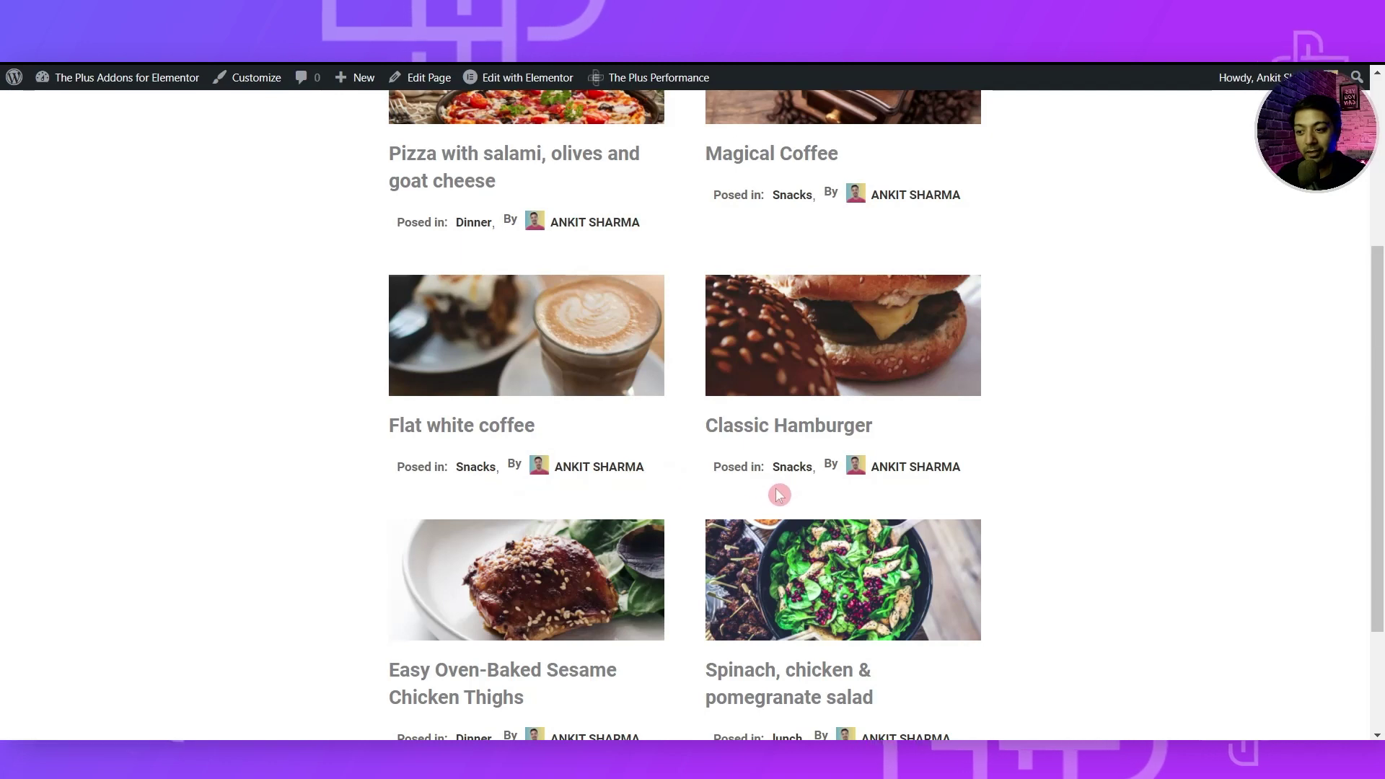
{"action": "scroll", "coordinate": [778, 487], "scroll_direction": "down", "scroll_amount": 2}
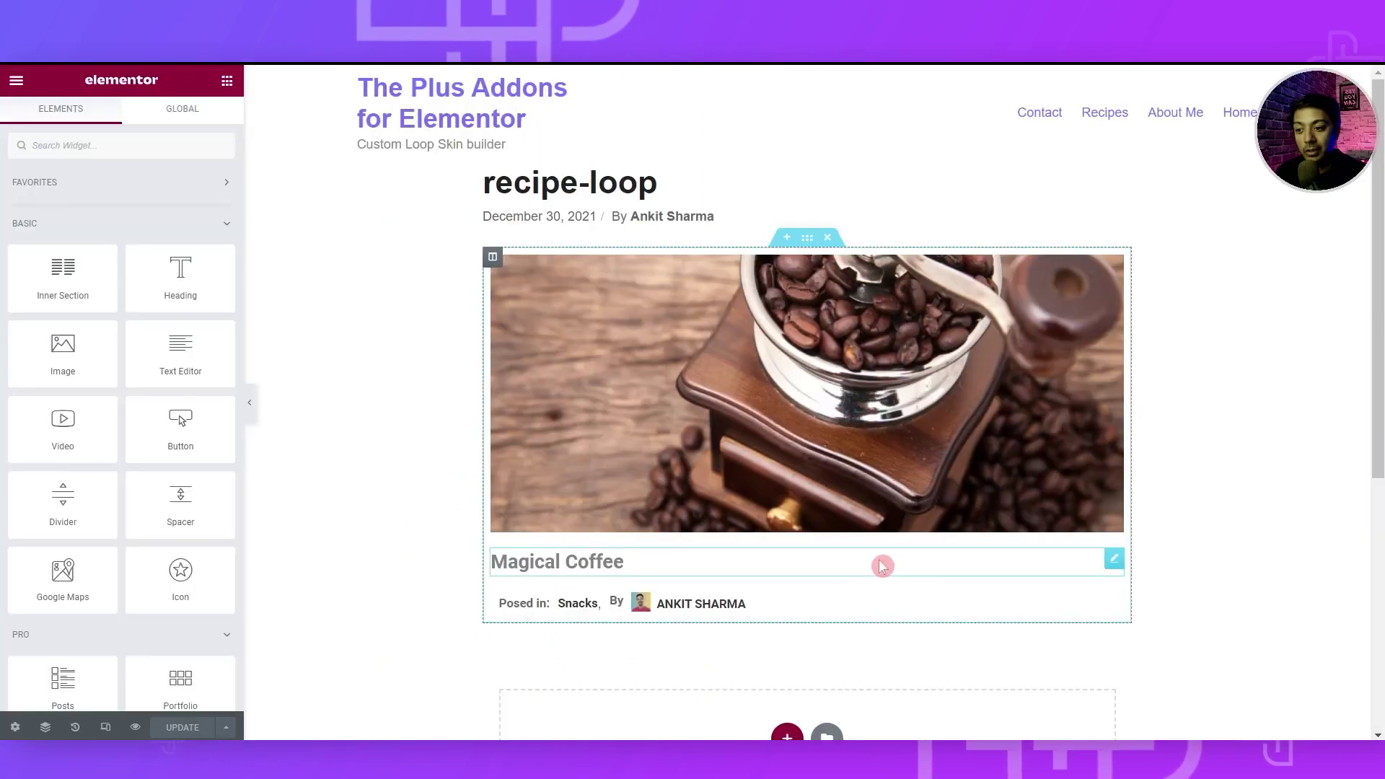
Inspect the recipe-loop template's title and post meta, and look over the Dinner category archive page
{"action": "left_click", "coordinate": [879, 564]}
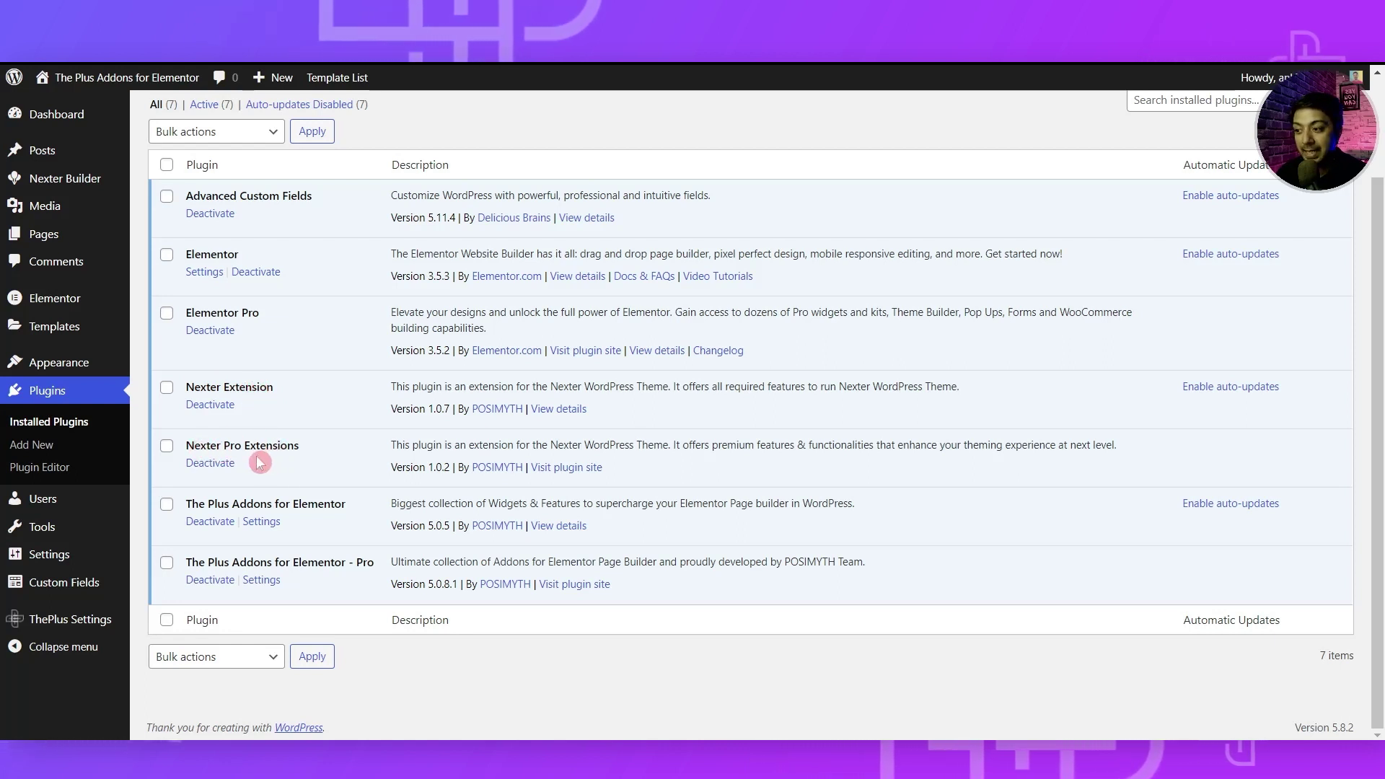
{"action": "mouse_move", "coordinate": [83, 188]}
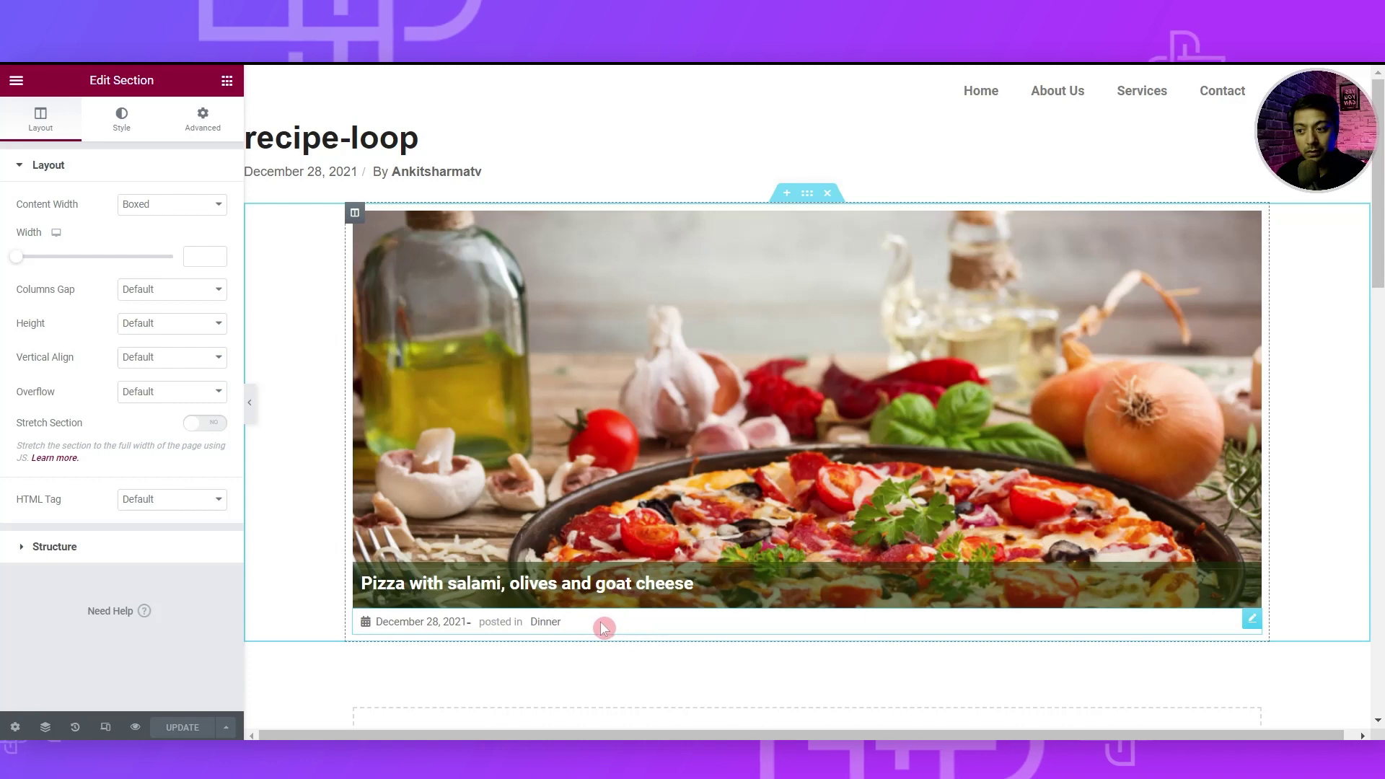
{"action": "left_click", "coordinate": [564, 621]}
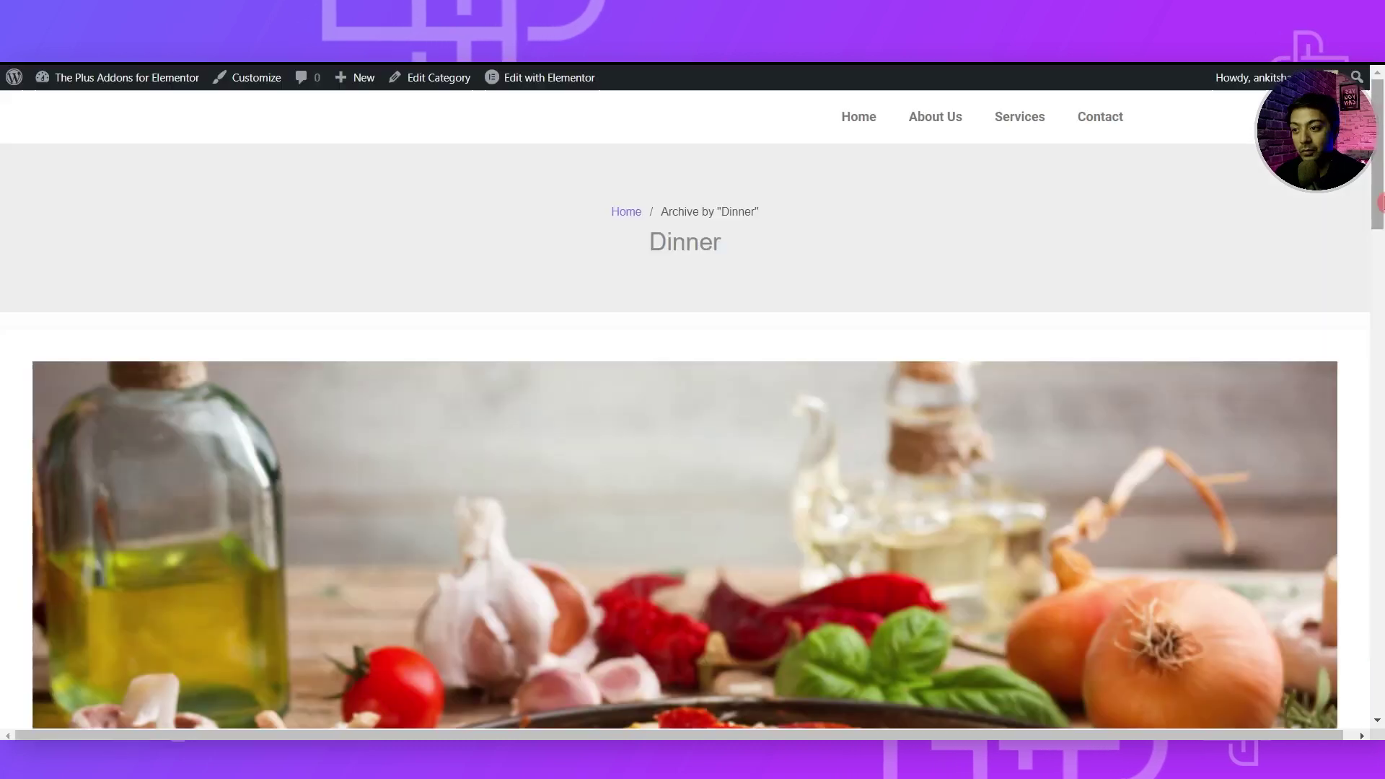
{"action": "scroll", "coordinate": [1378, 222], "scroll_direction": "down", "scroll_amount": 2}
{"action": "left_click_drag", "start_coordinate": [1378, 222], "coordinate": [1380, 148]}
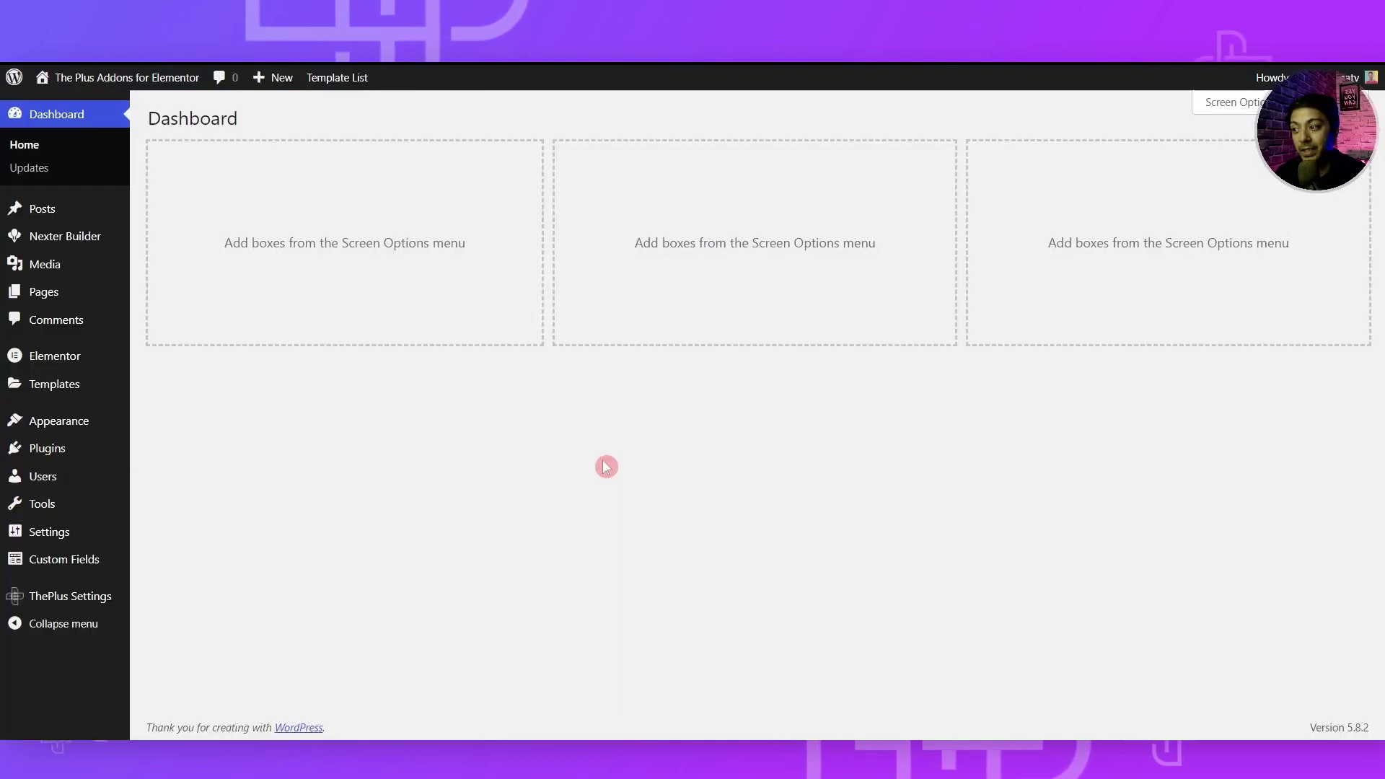
Create a Nexter Builder template titled "Recipe Archive" with the Pages layout and the Archives page type
{"action": "mouse_move", "coordinate": [93, 238]}
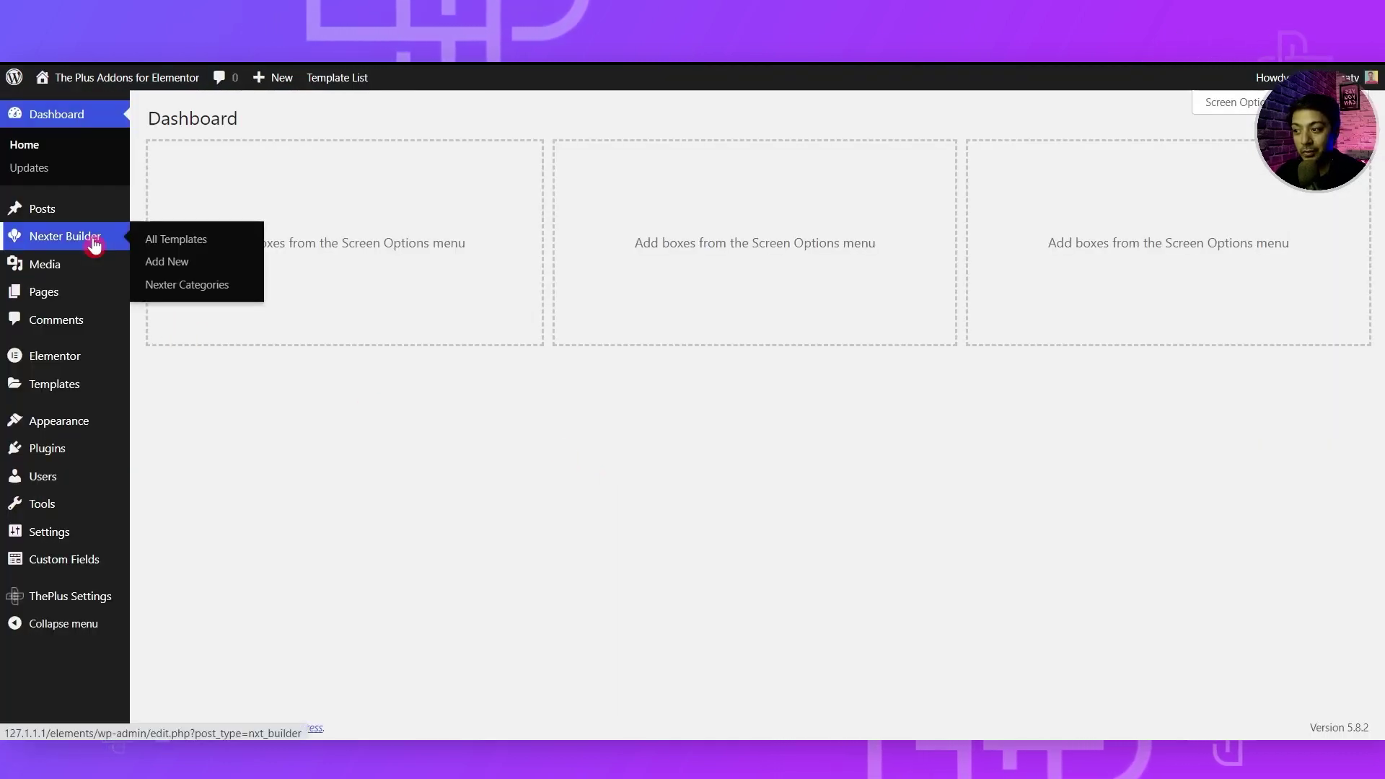
{"action": "left_click", "coordinate": [94, 243]}
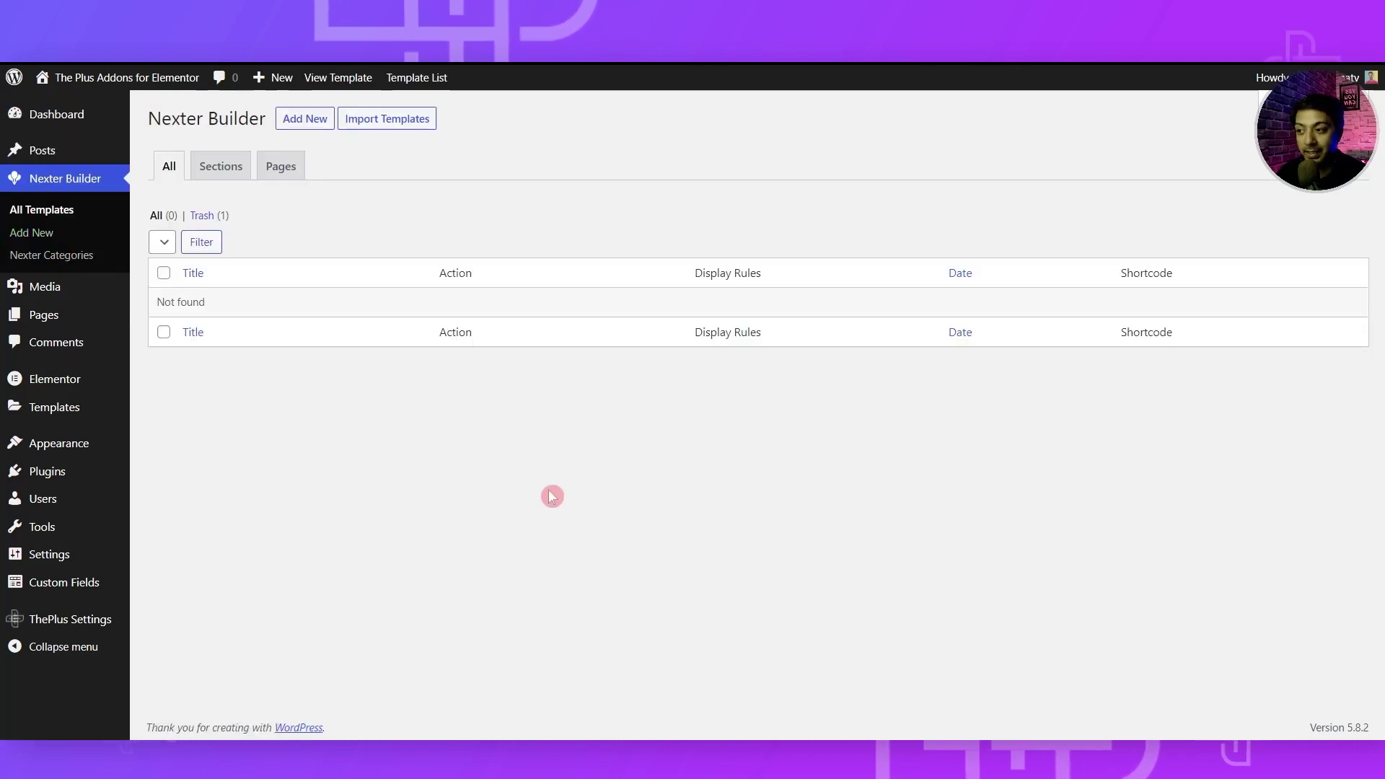
{"action": "left_click", "coordinate": [326, 127]}
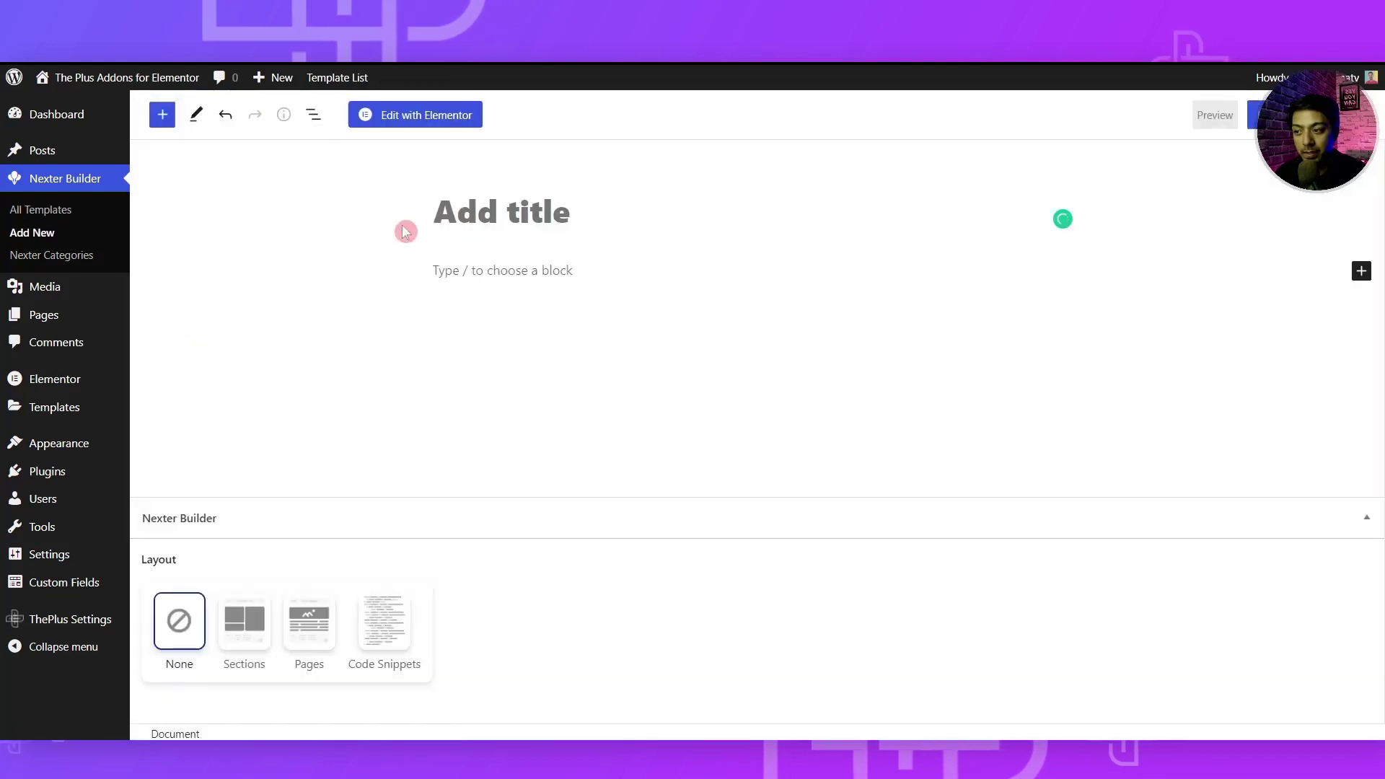
{"action": "type", "text": "Recipe Archive"}
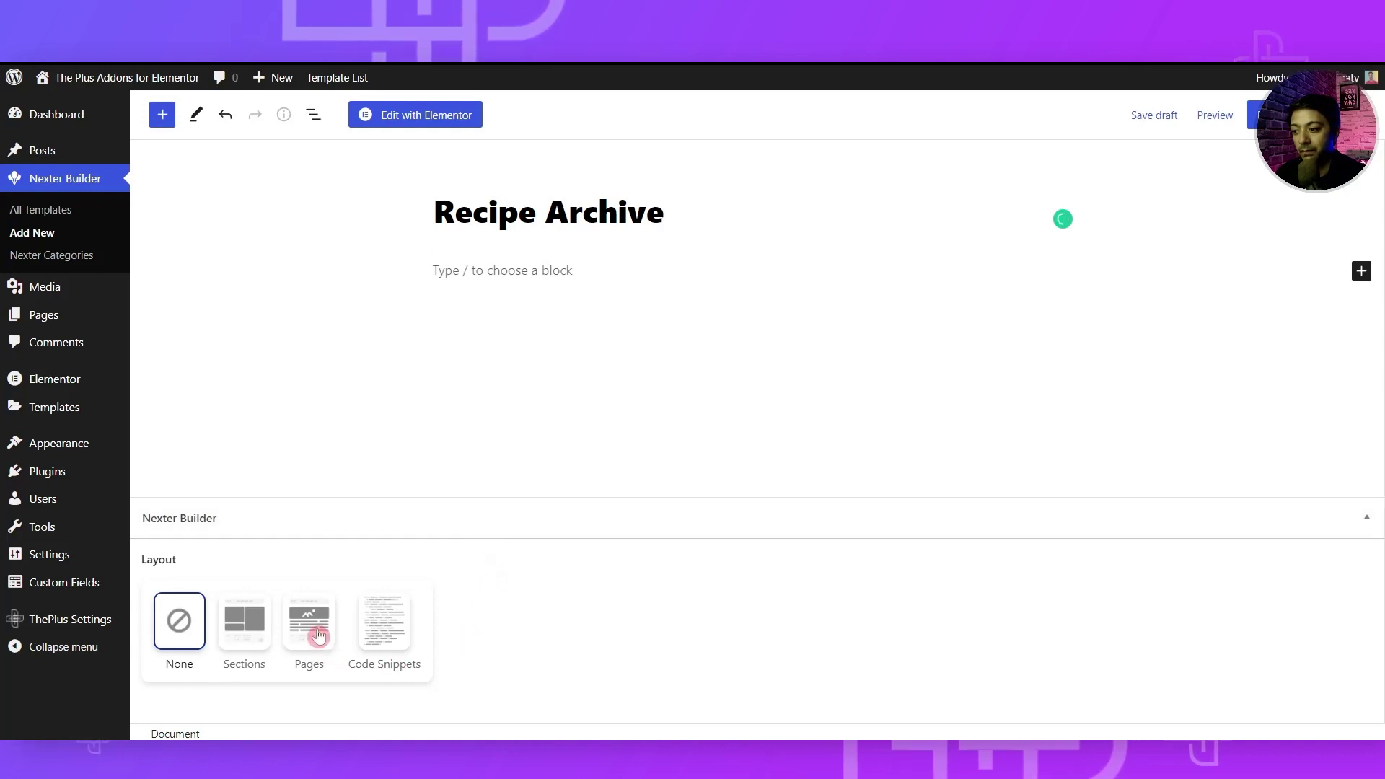
{"action": "left_click", "coordinate": [319, 635]}
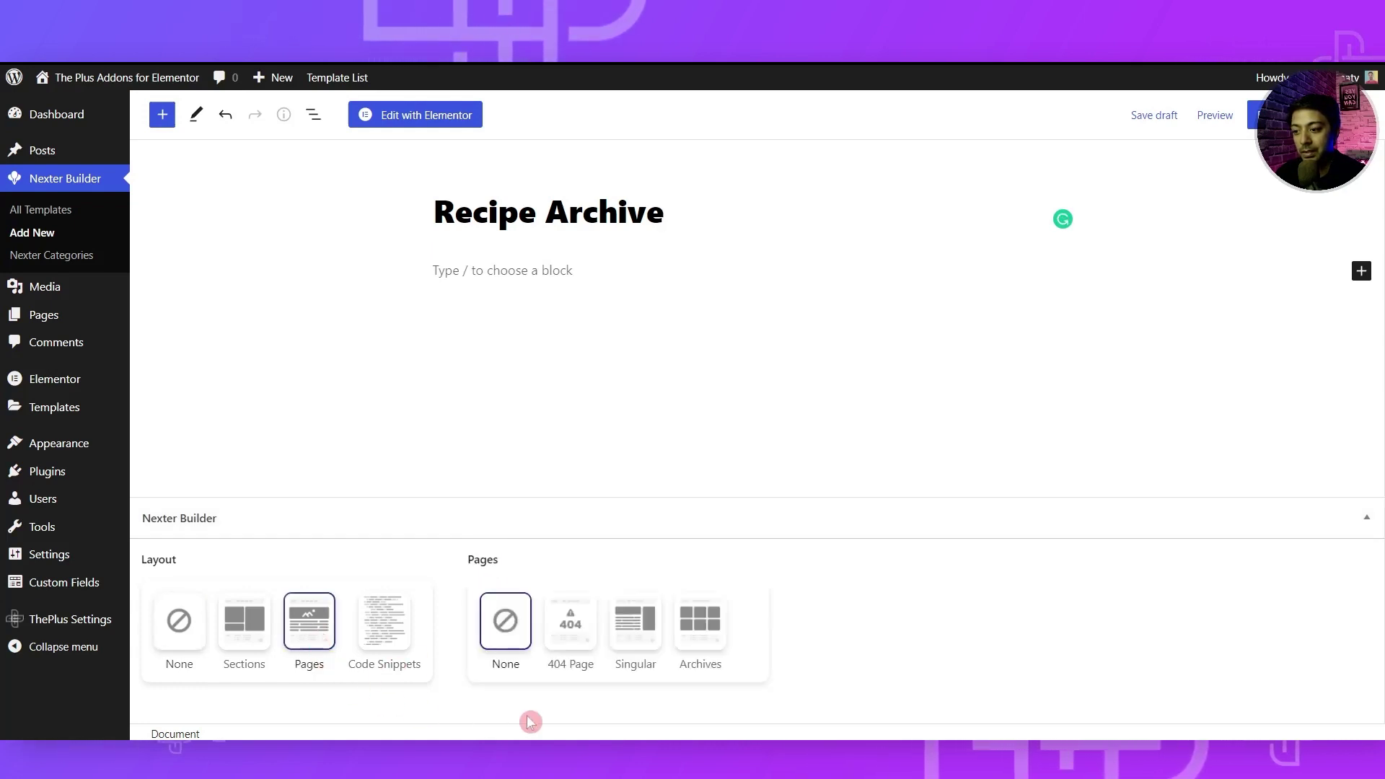
{"action": "left_click", "coordinate": [693, 628]}
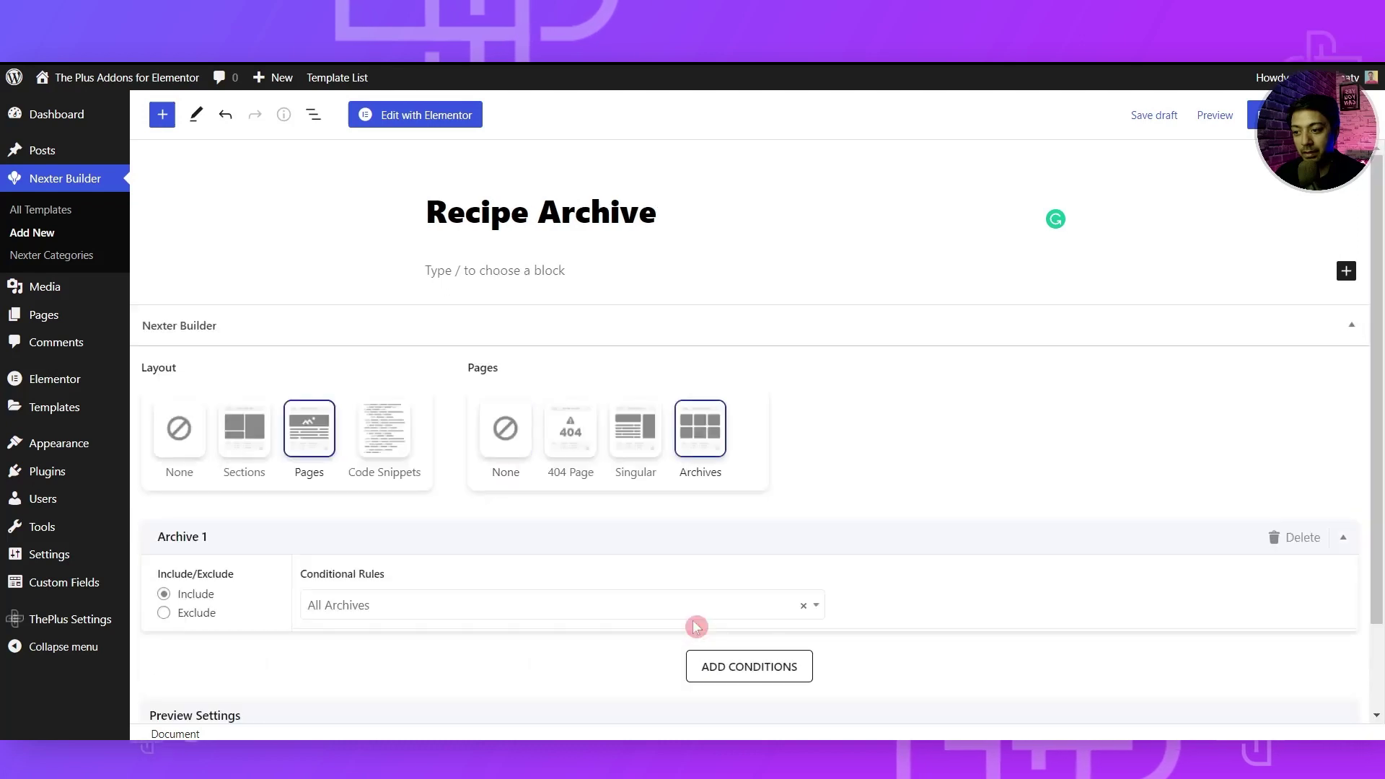
Set the archive template's preview type to Posts : Categories with preview ID Categories: Dinner, and save it as a draft
{"action": "scroll", "coordinate": [711, 540], "scroll_direction": "down", "scroll_amount": 2}
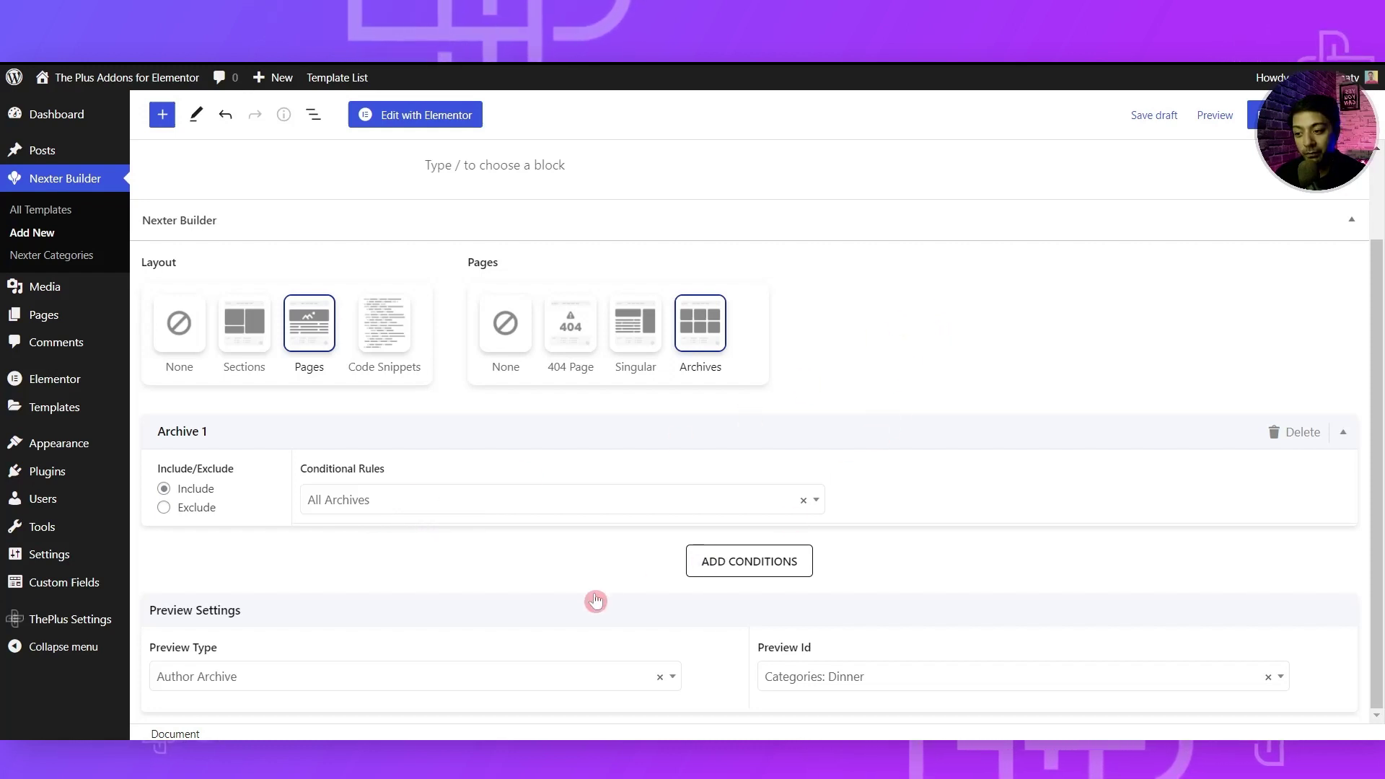
{"action": "left_click", "coordinate": [514, 675]}
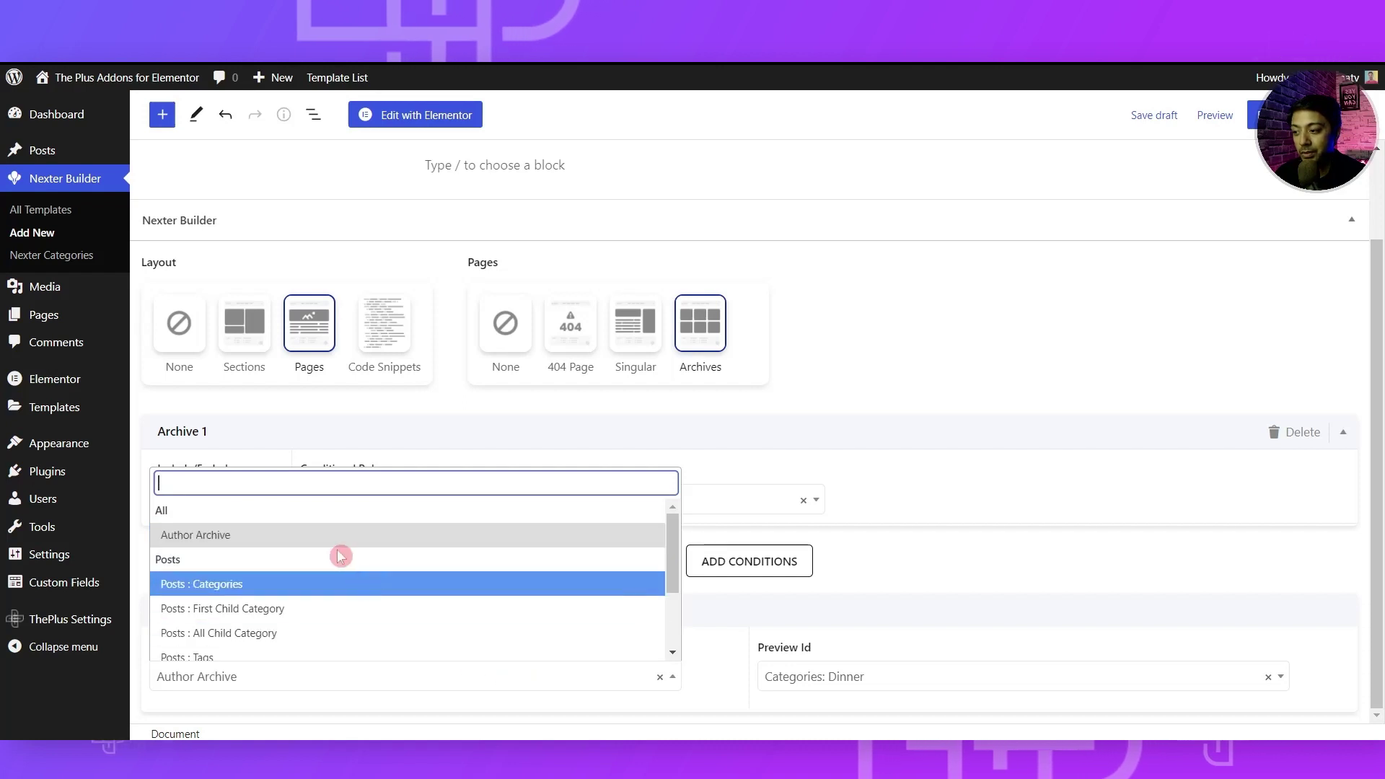
{"action": "left_click", "coordinate": [196, 586]}
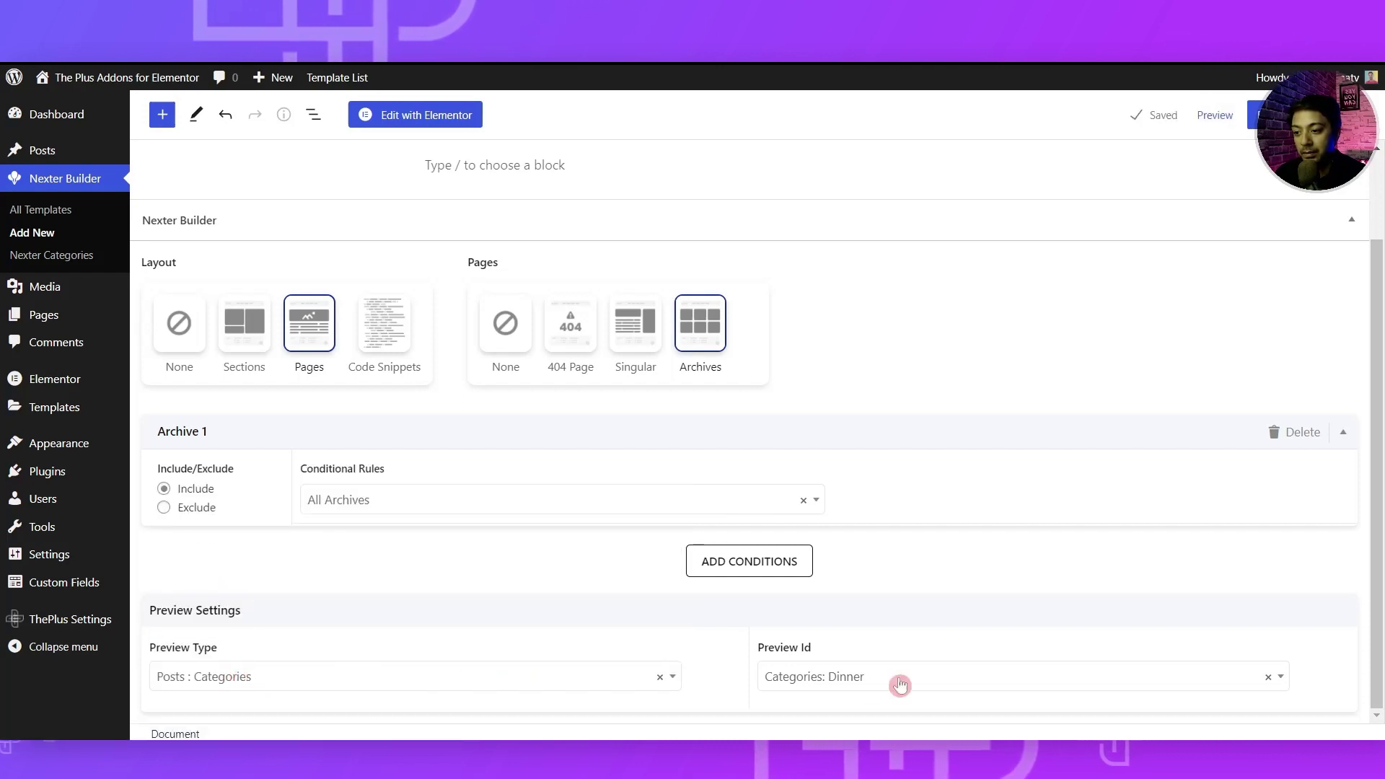
{"action": "left_click", "coordinate": [873, 684]}
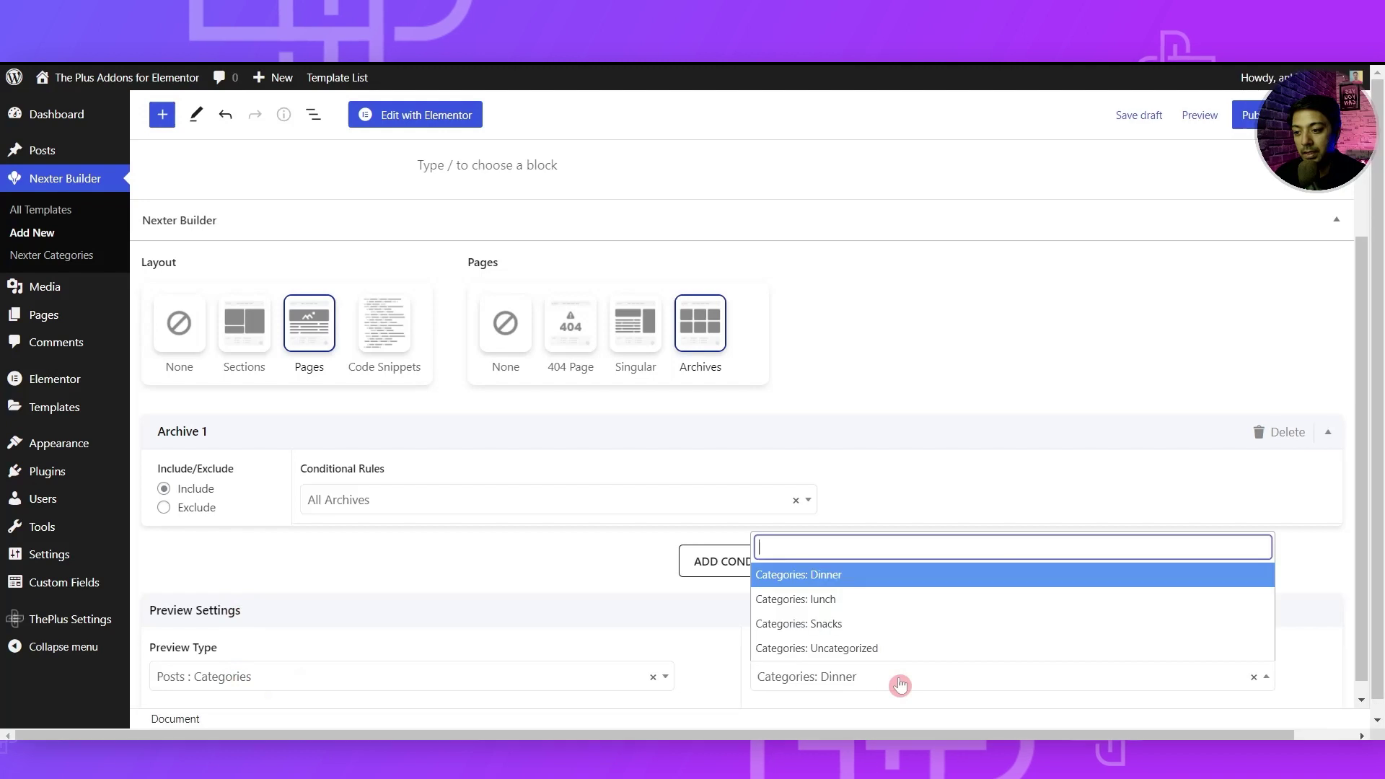
{"action": "left_click", "coordinate": [850, 575]}
{"action": "scroll", "coordinate": [1335, 538], "scroll_direction": "up", "scroll_amount": 2}
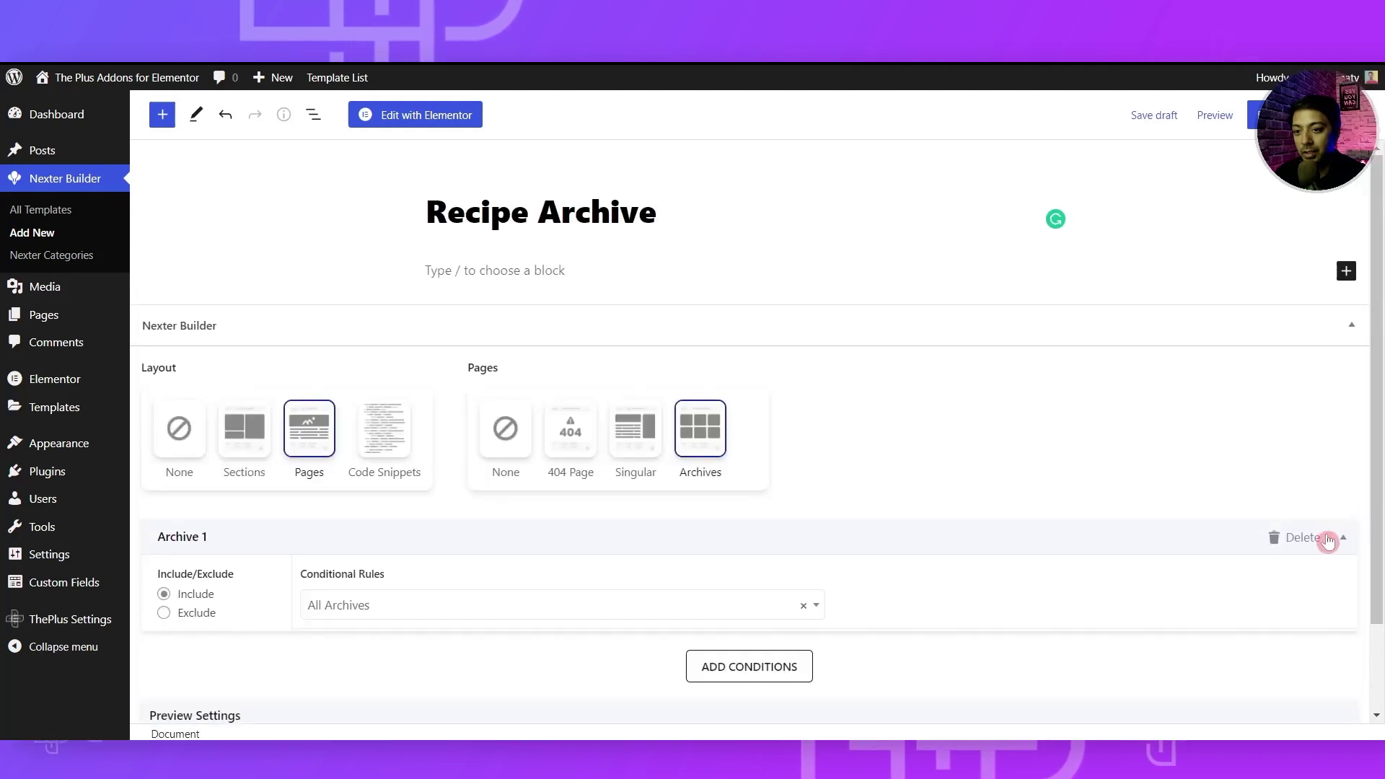
{"action": "left_click", "coordinate": [743, 272]}
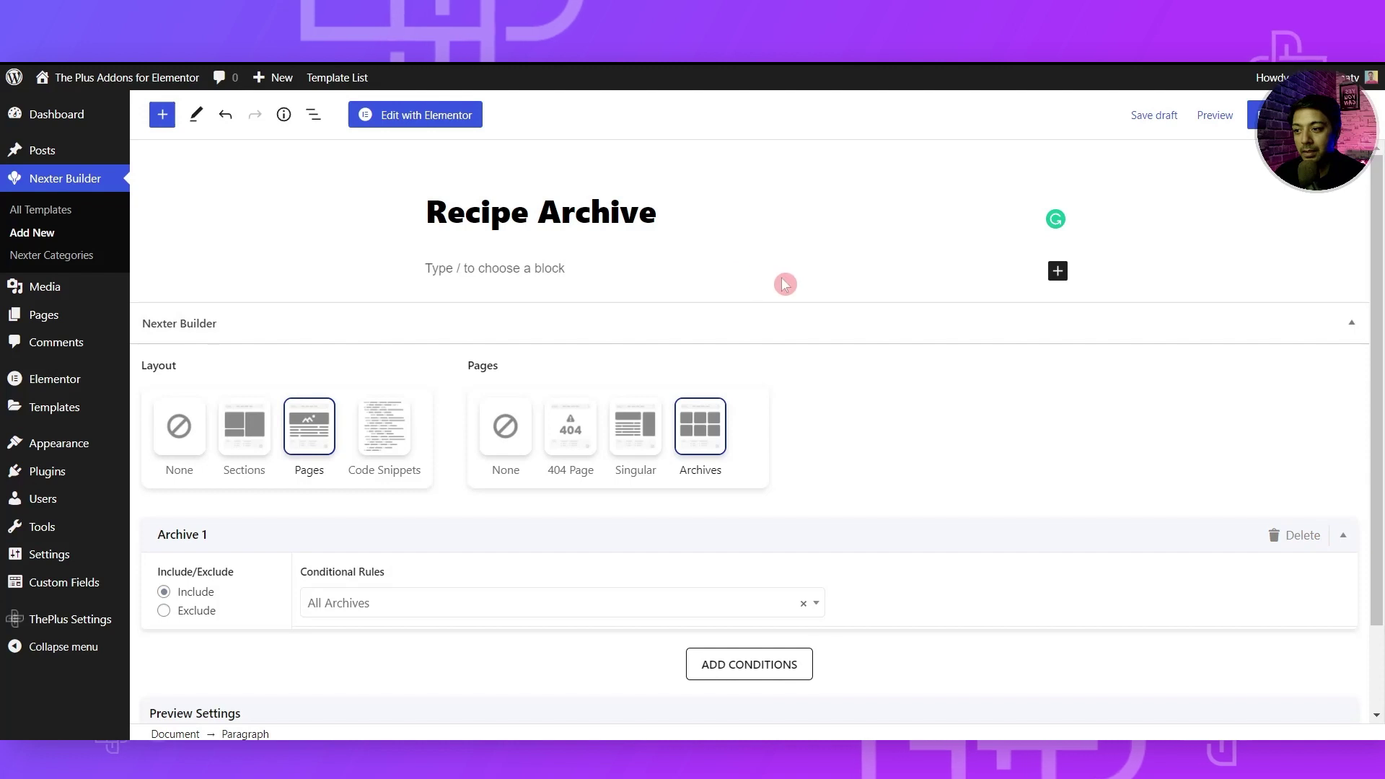
{"action": "left_click", "coordinate": [1152, 117]}
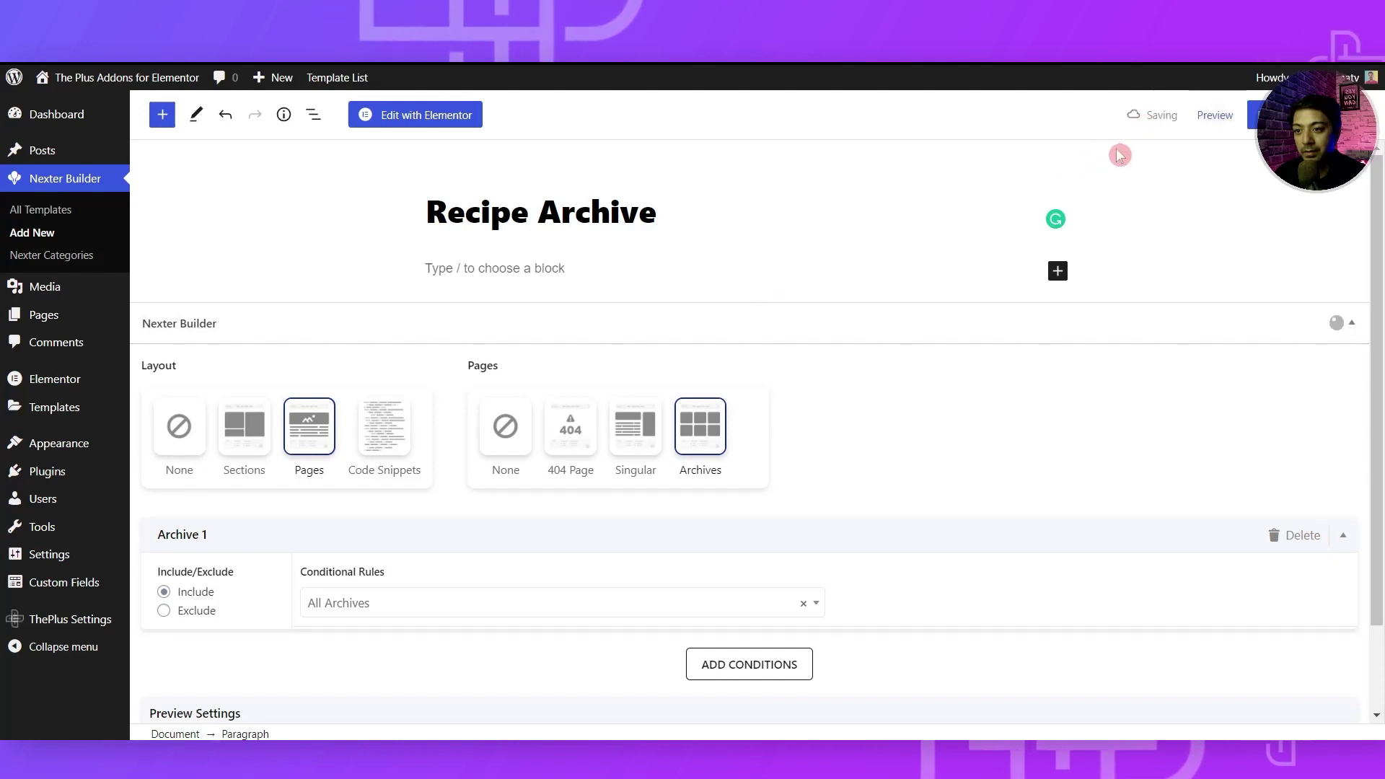
Open the Recipe Archive template in Elementor and add a single-column section with 100 px top and bottom margins
{"action": "left_click", "coordinate": [414, 121]}
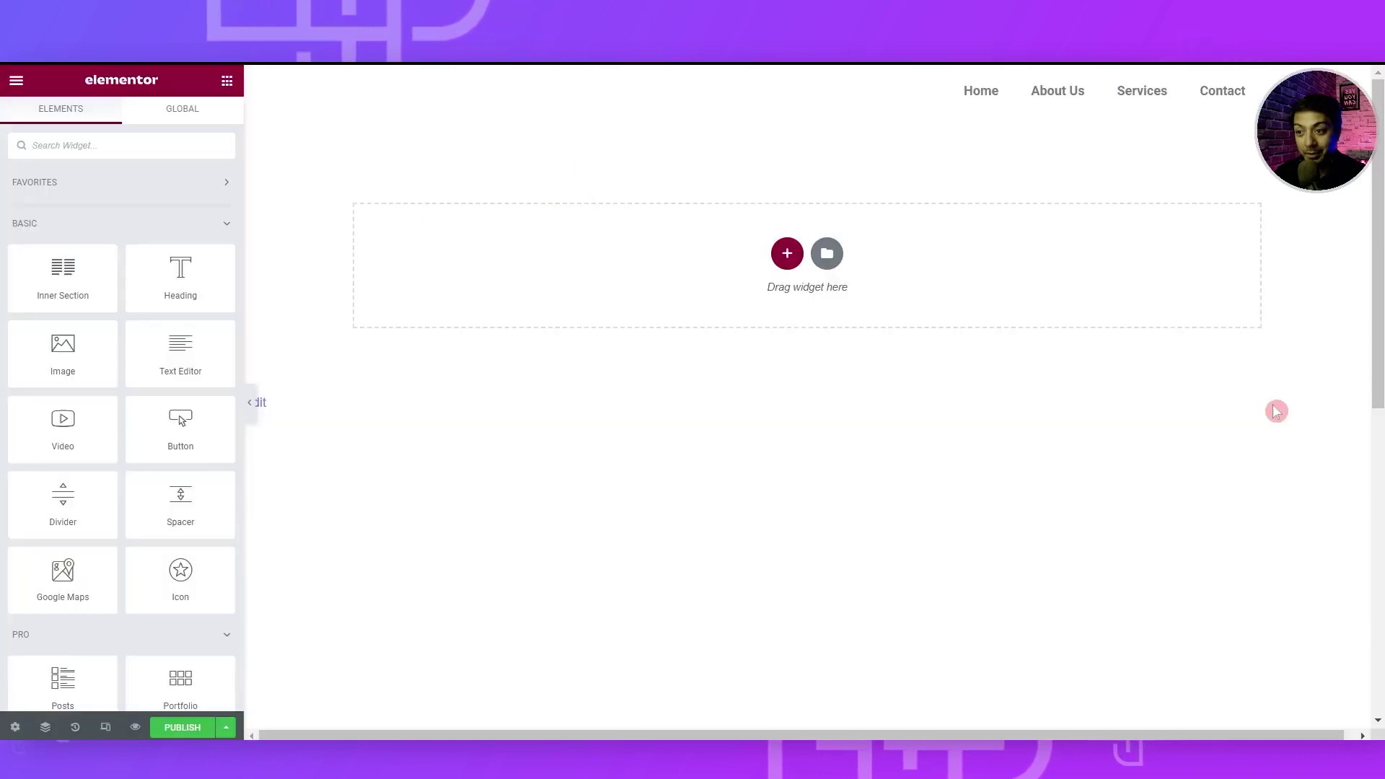
{"action": "left_click", "coordinate": [787, 254]}
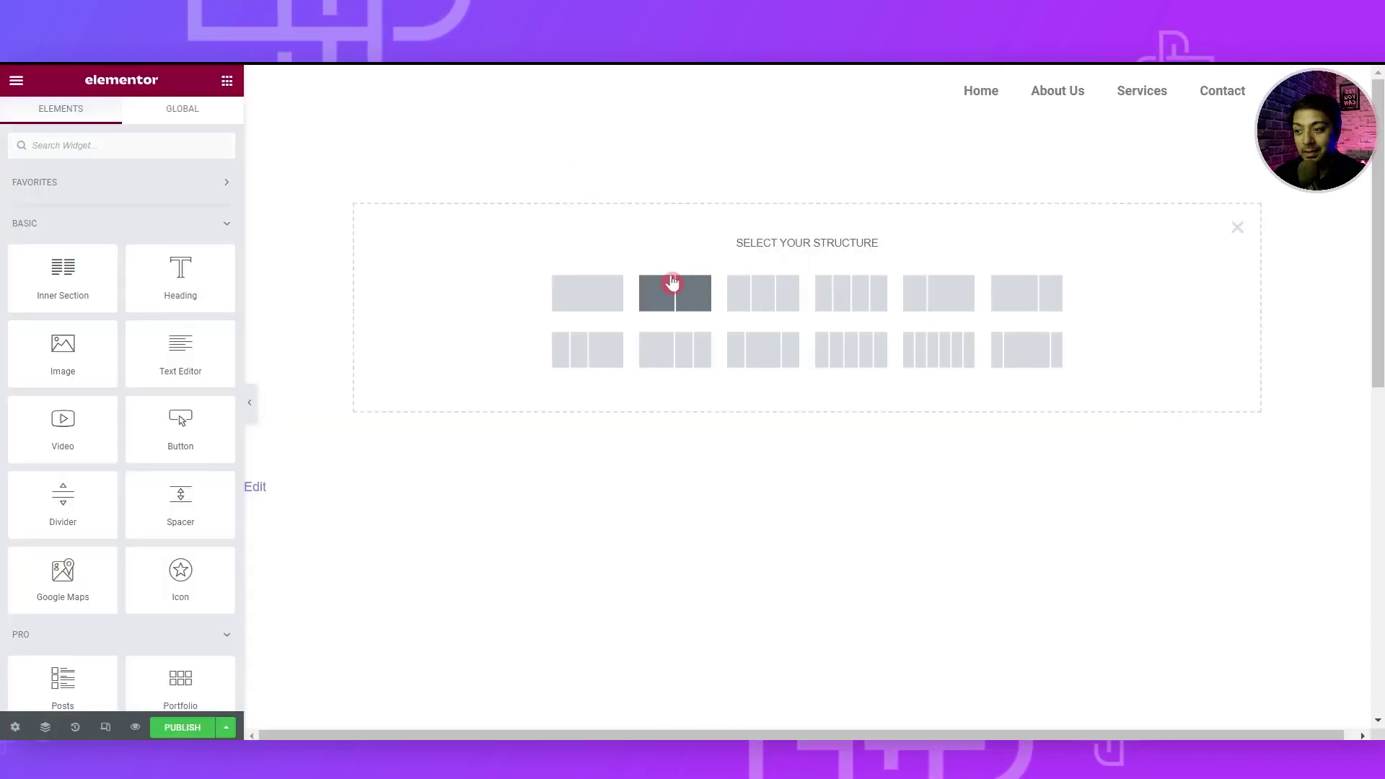
{"action": "left_click", "coordinate": [578, 305]}
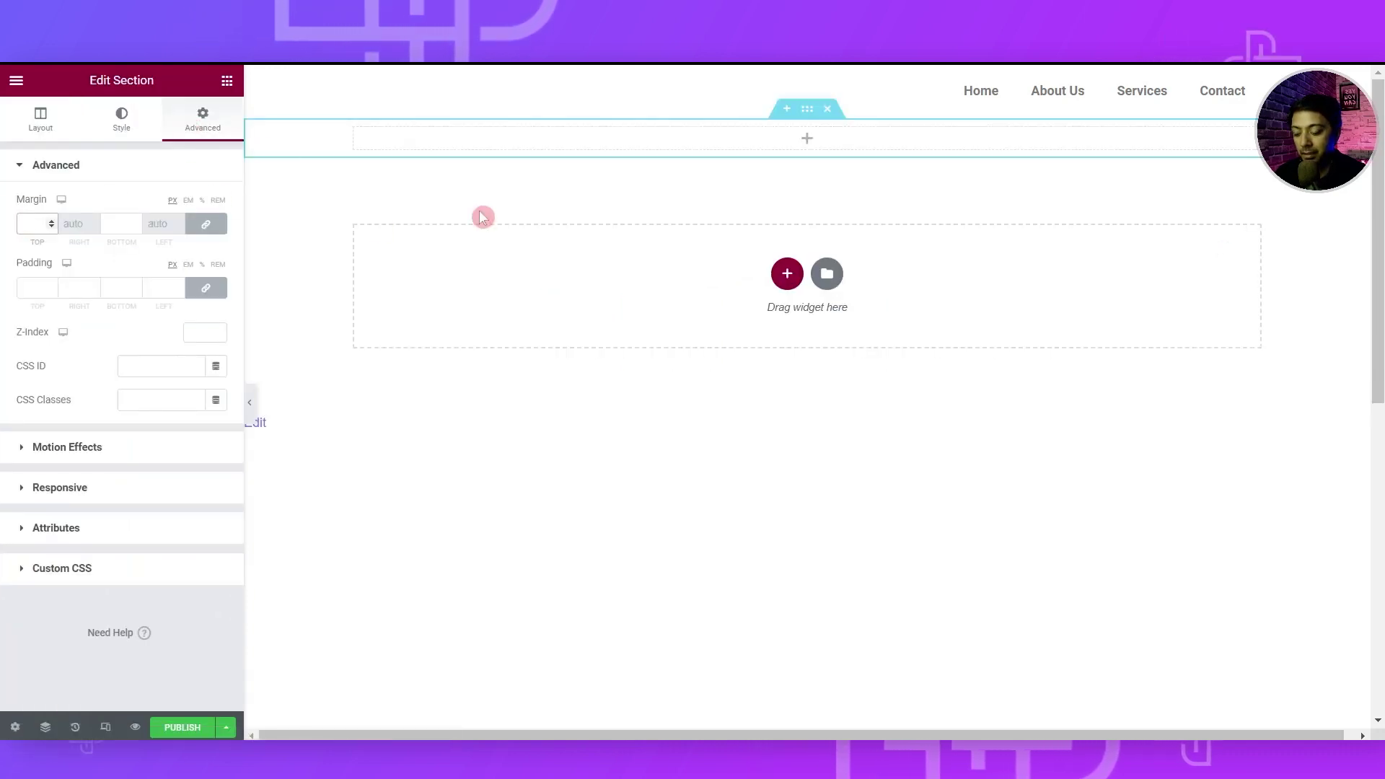
{"action": "type", "text": "100"}
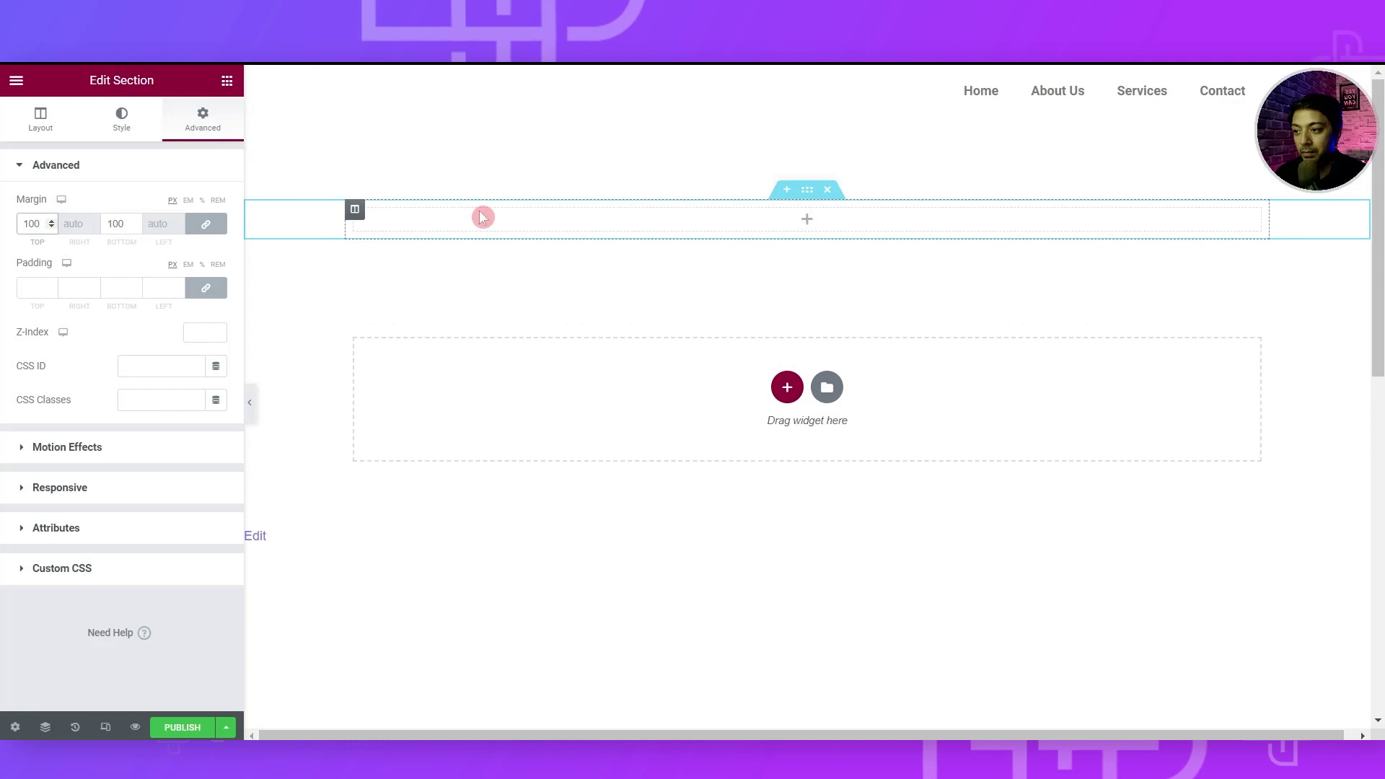
Find the Dynamic Listing widget and place it in the new section
{"action": "left_click", "coordinate": [227, 80]}
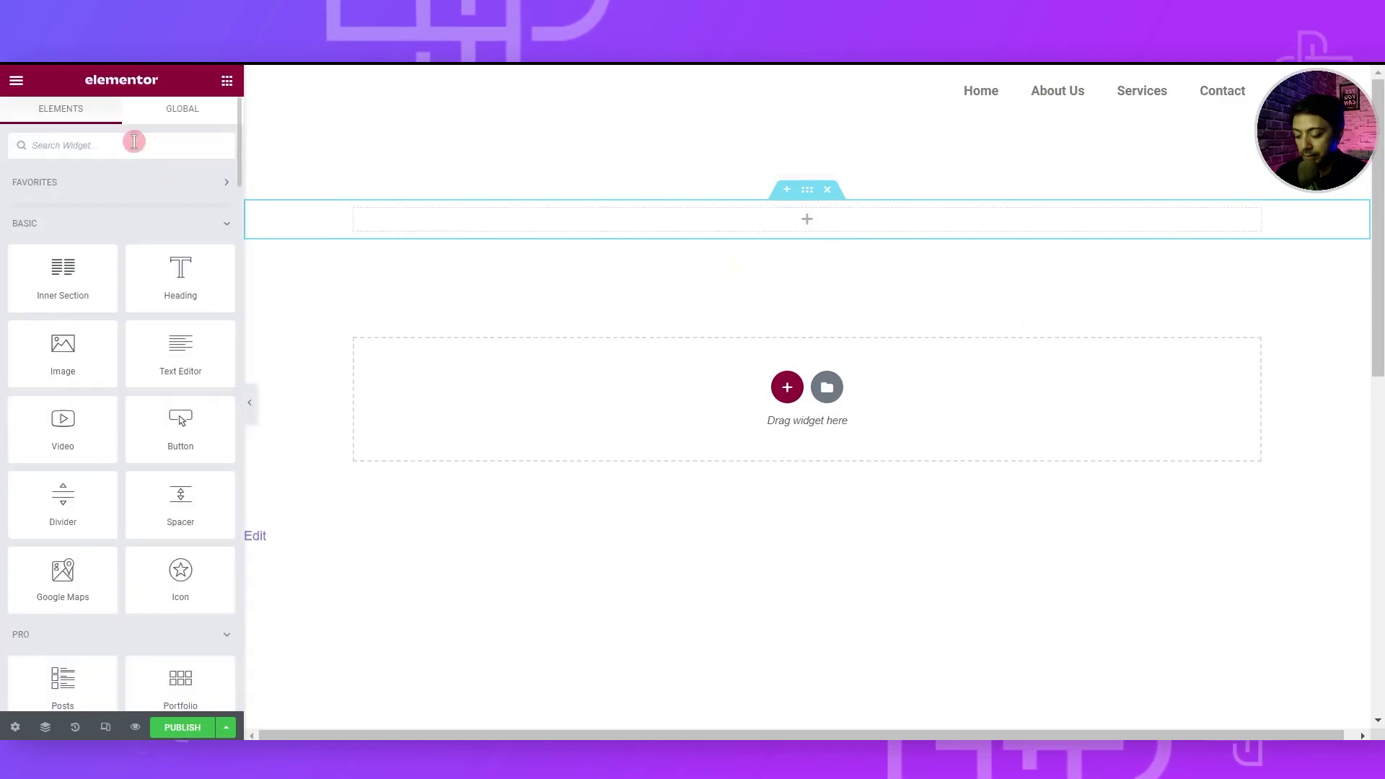
{"action": "left_click", "coordinate": [134, 142]}
{"action": "type", "text": "dyna"}
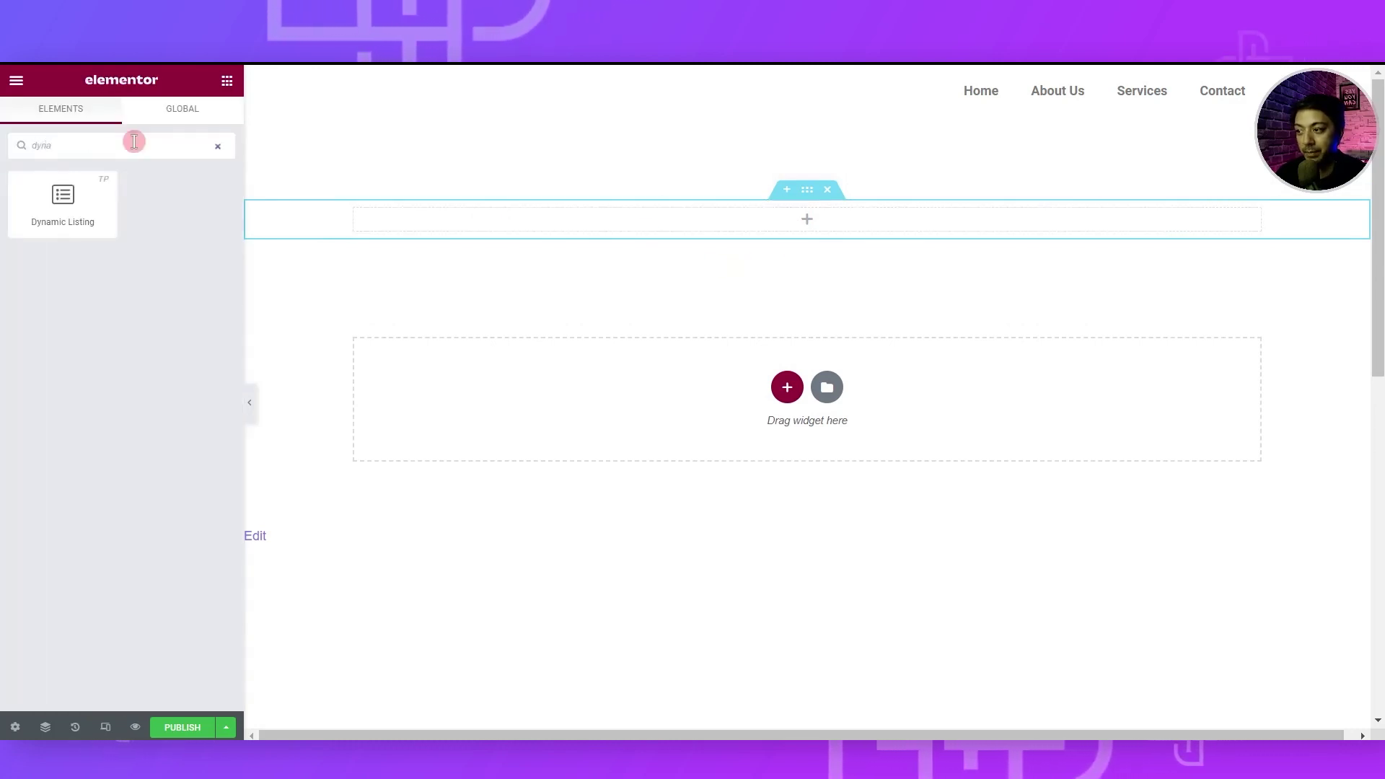
{"action": "left_click_drag", "start_coordinate": [58, 215], "coordinate": [824, 228]}
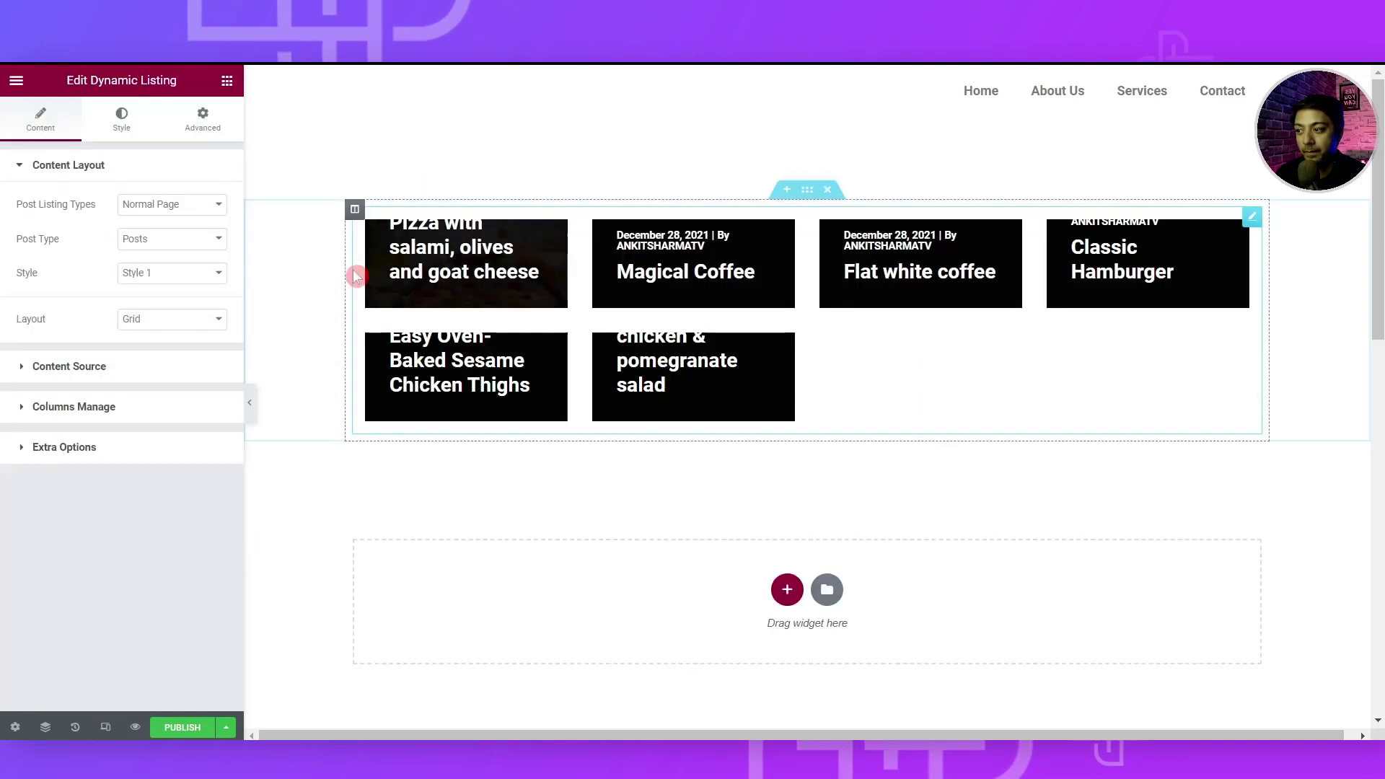
Set the listing type to Archive Page and the style to Custom Skin, using the recipe-loop (section) template
{"action": "left_click", "coordinate": [170, 210]}
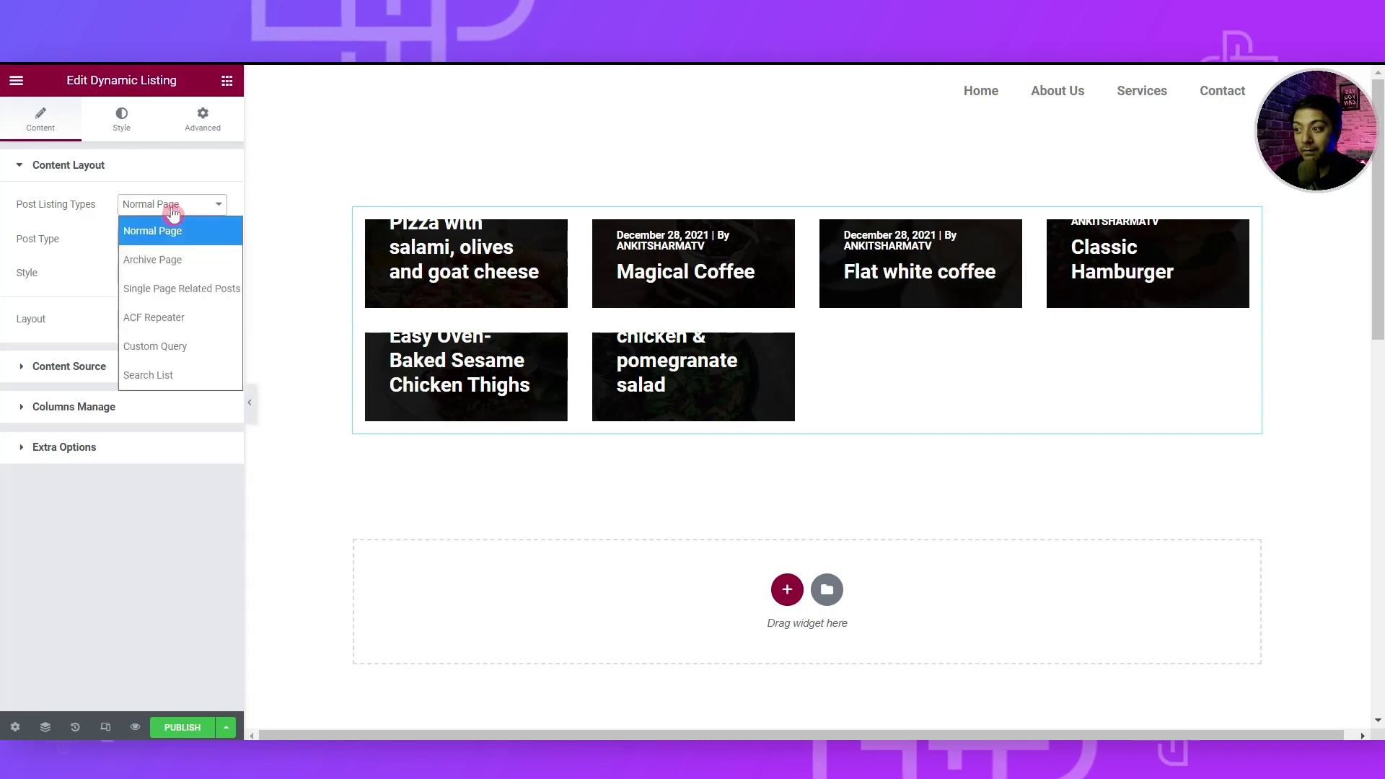
{"action": "left_click", "coordinate": [174, 260]}
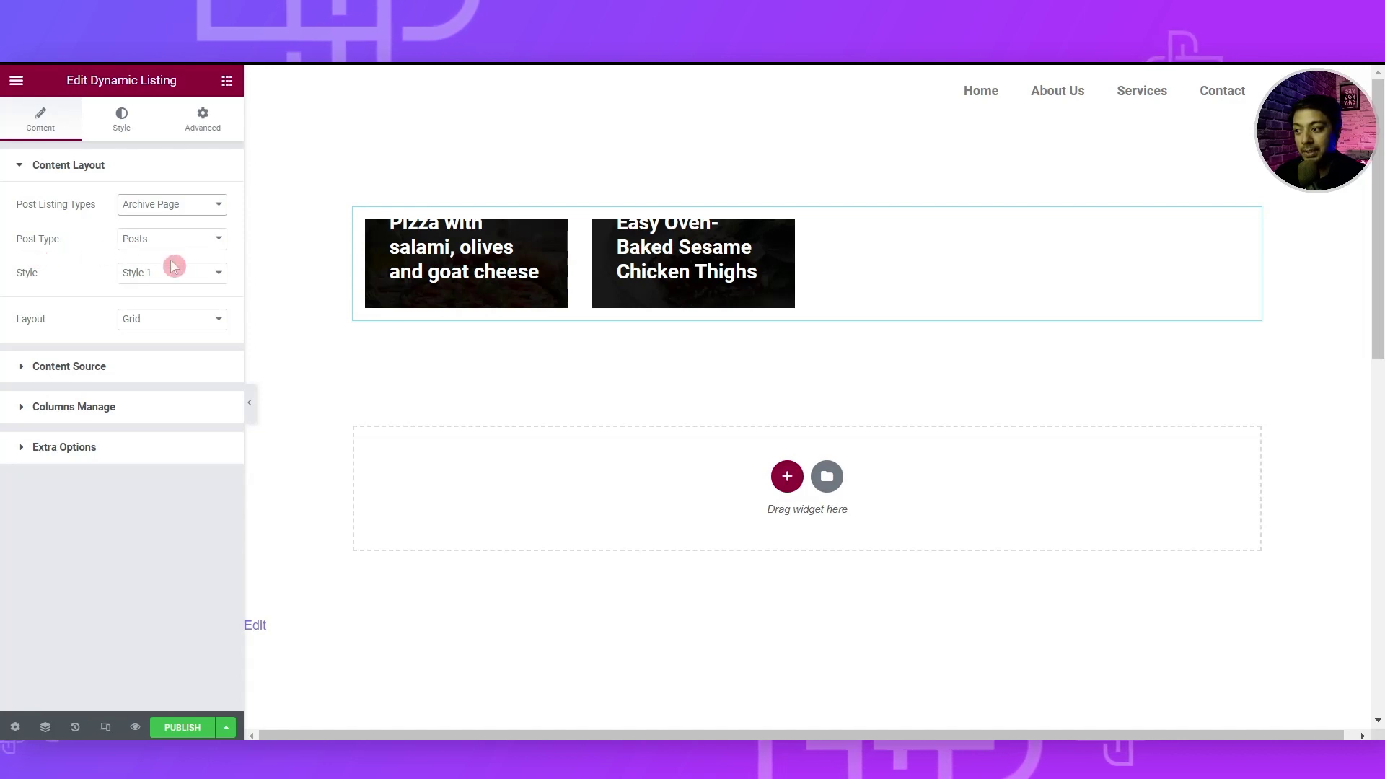
{"action": "left_click", "coordinate": [167, 278]}
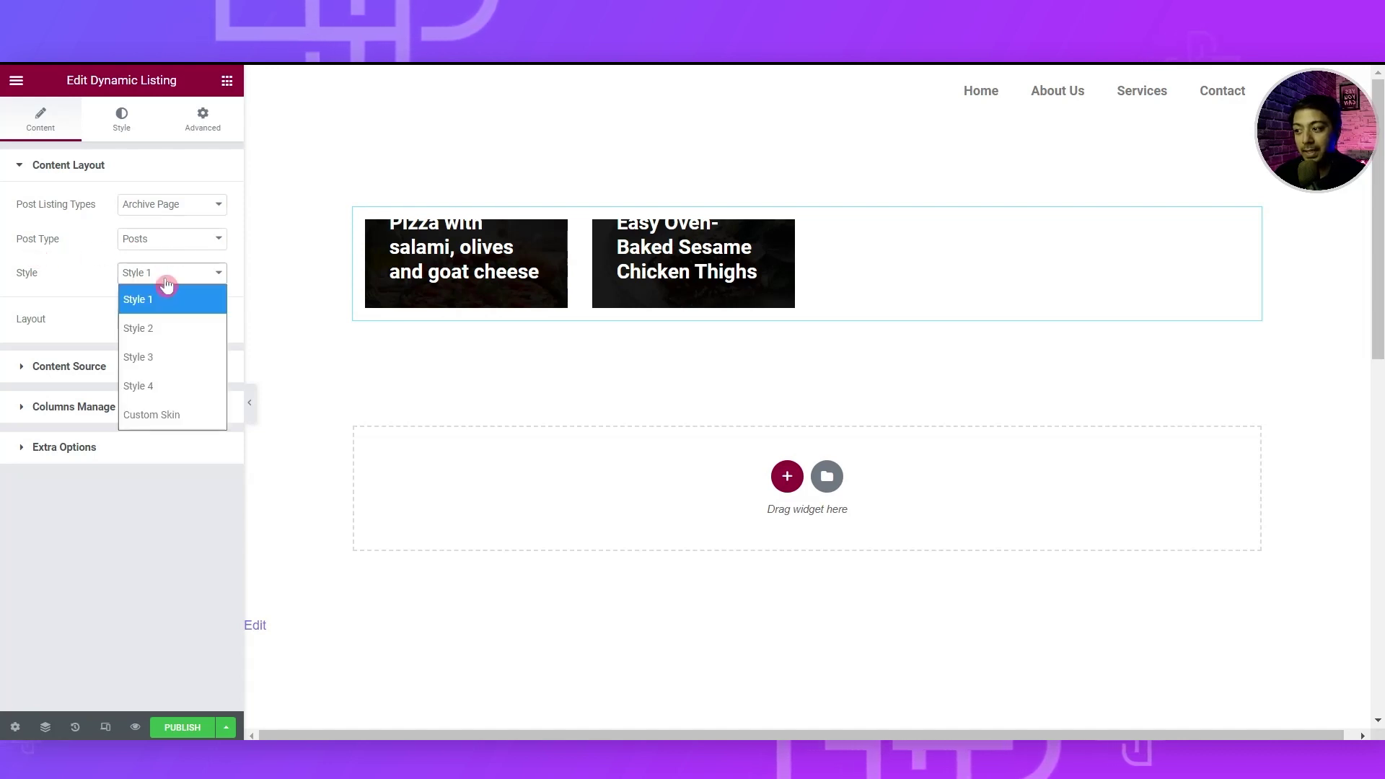
{"action": "left_click", "coordinate": [164, 416]}
{"action": "left_click", "coordinate": [117, 326]}
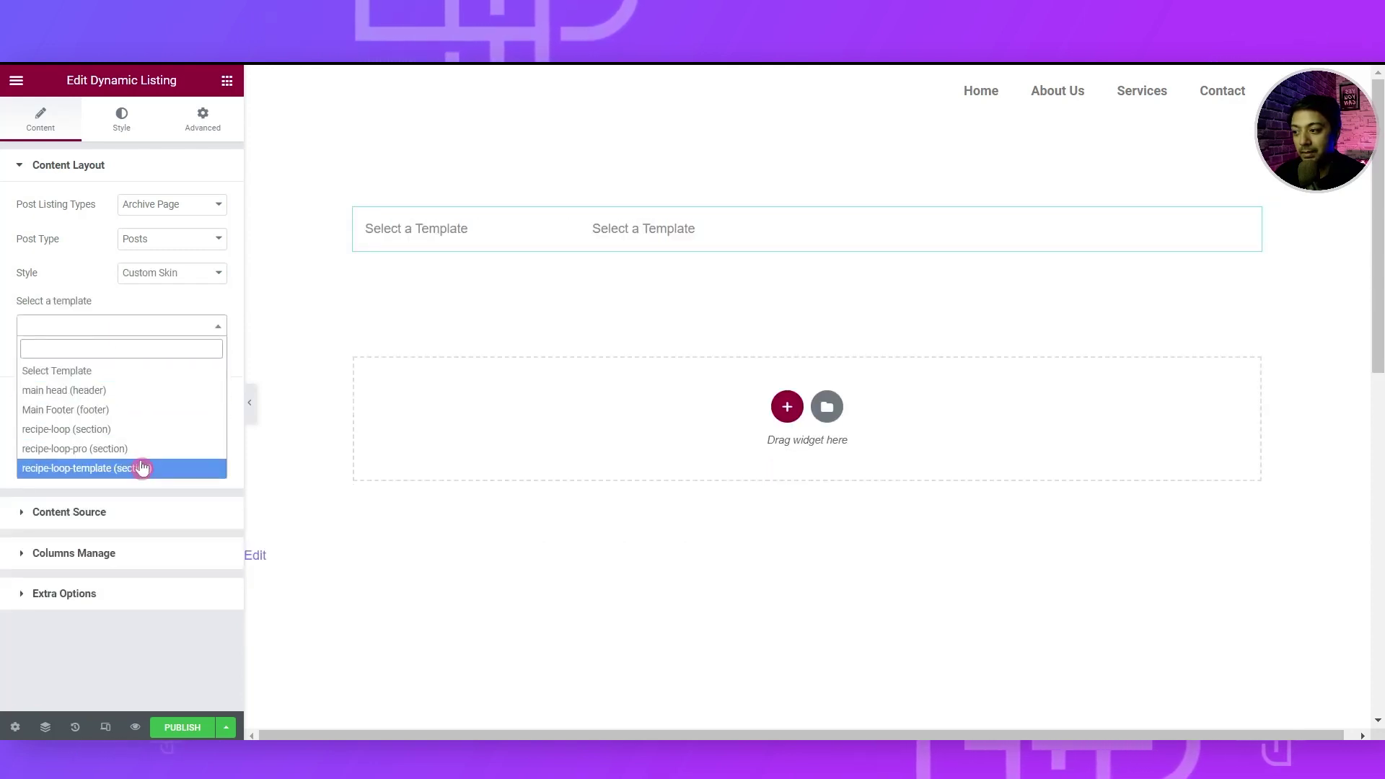
{"action": "left_click", "coordinate": [79, 429]}
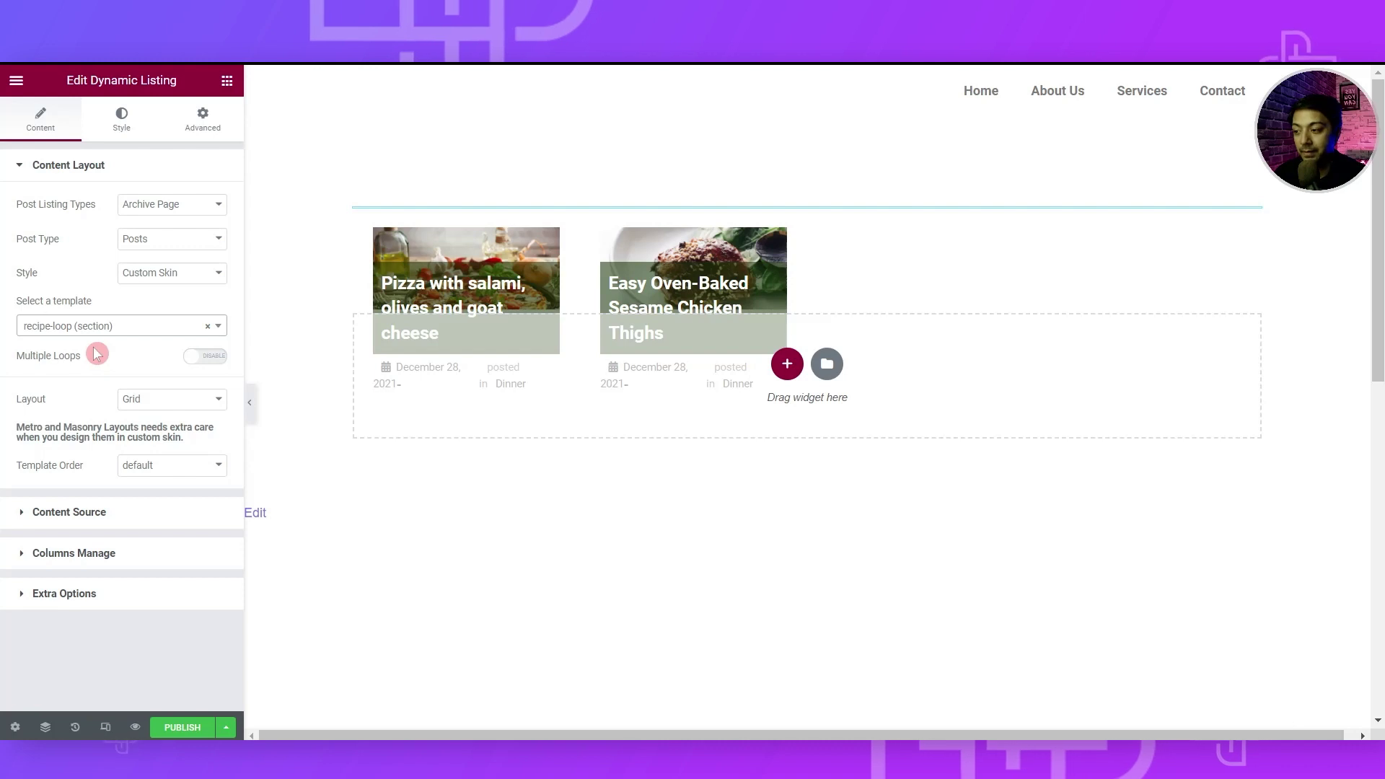
Set the archive listing to two columns on desktop, two on tablet and one on mobile, and publish the template
{"action": "left_click", "coordinate": [27, 560]}
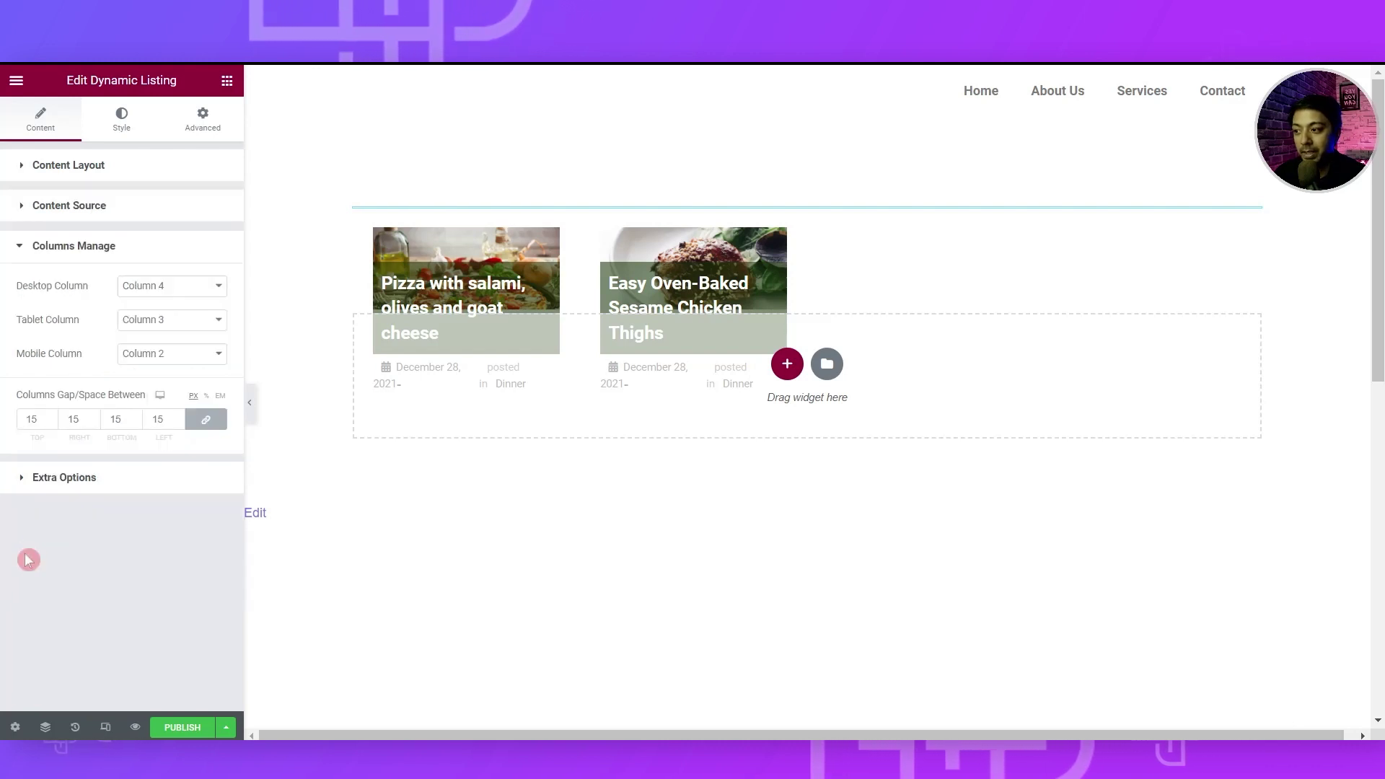
{"action": "left_click", "coordinate": [179, 289]}
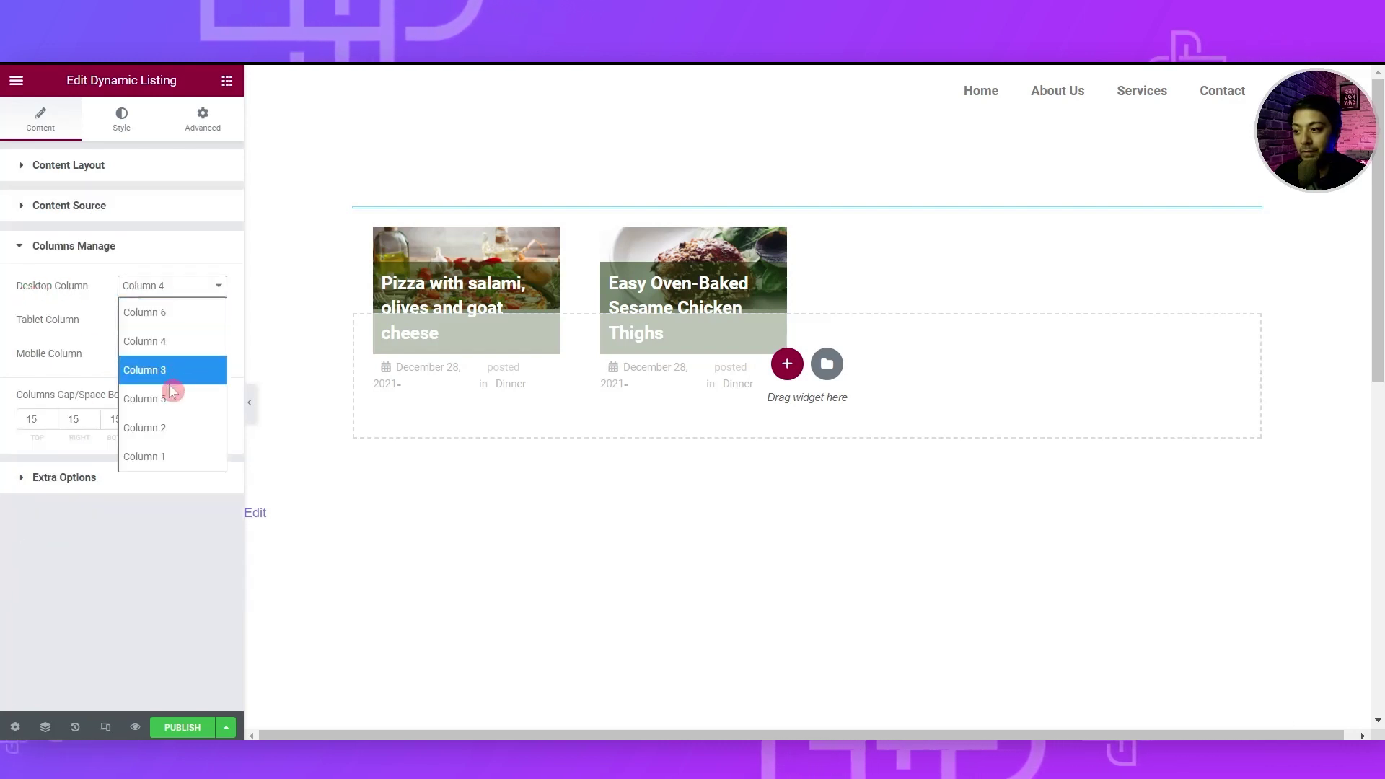
{"action": "left_click", "coordinate": [171, 427]}
{"action": "left_click", "coordinate": [184, 321]}
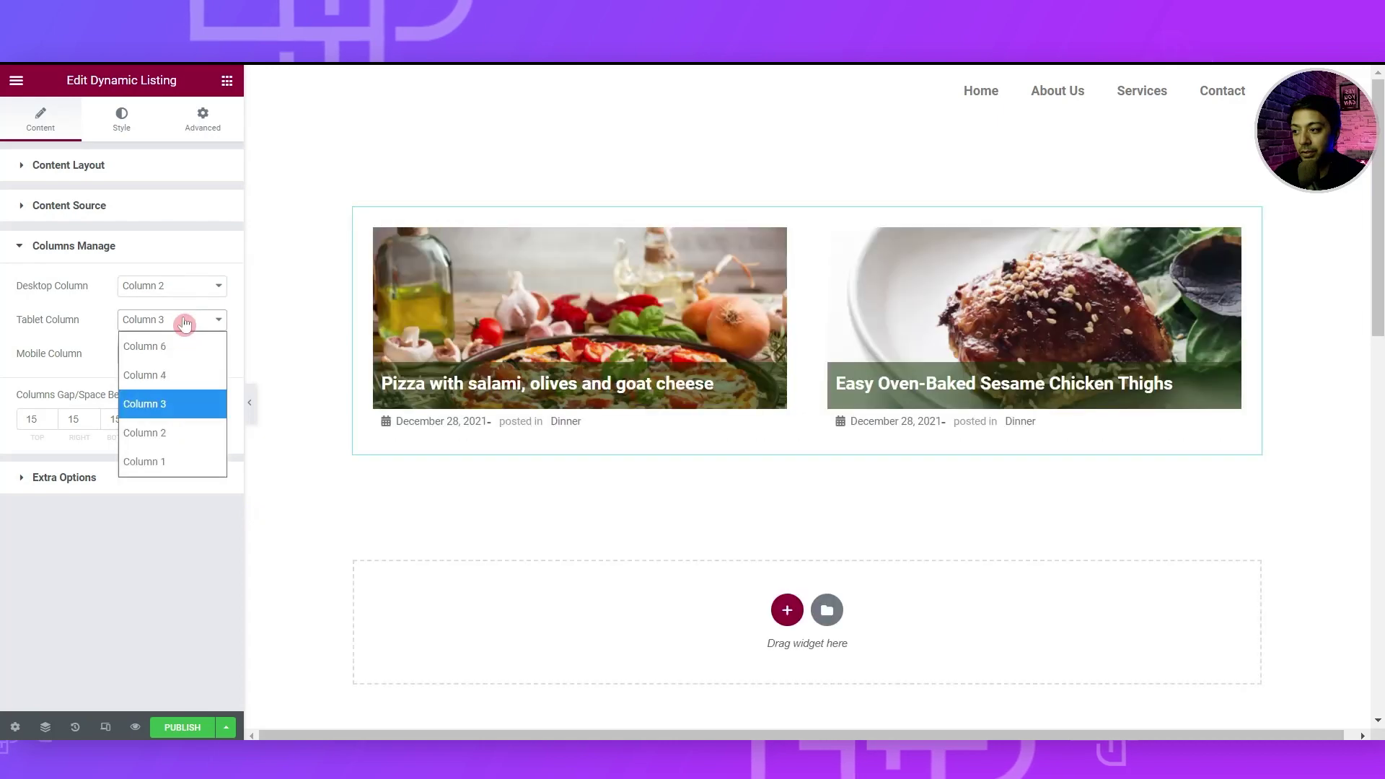
{"action": "left_click", "coordinate": [170, 433]}
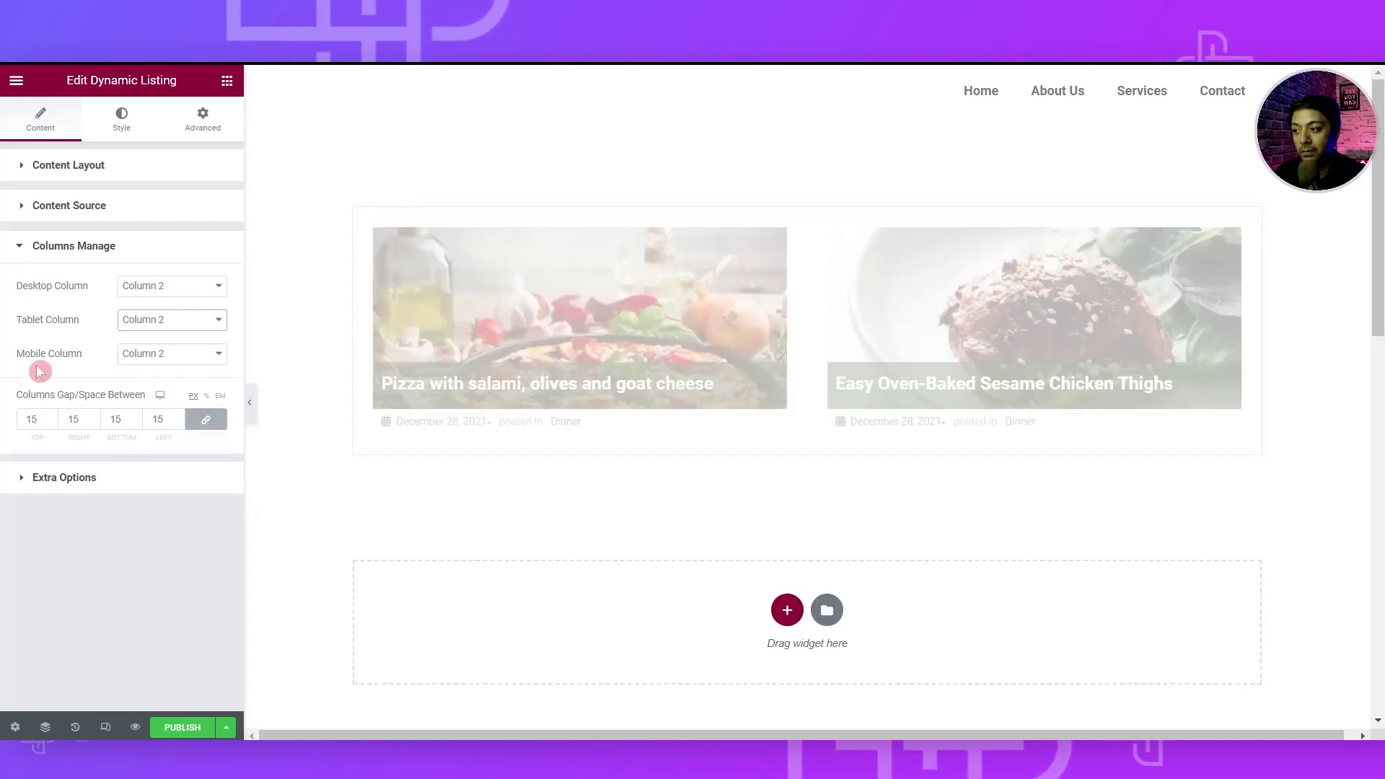
{"action": "left_click", "coordinate": [162, 357]}
{"action": "left_click", "coordinate": [161, 498]}
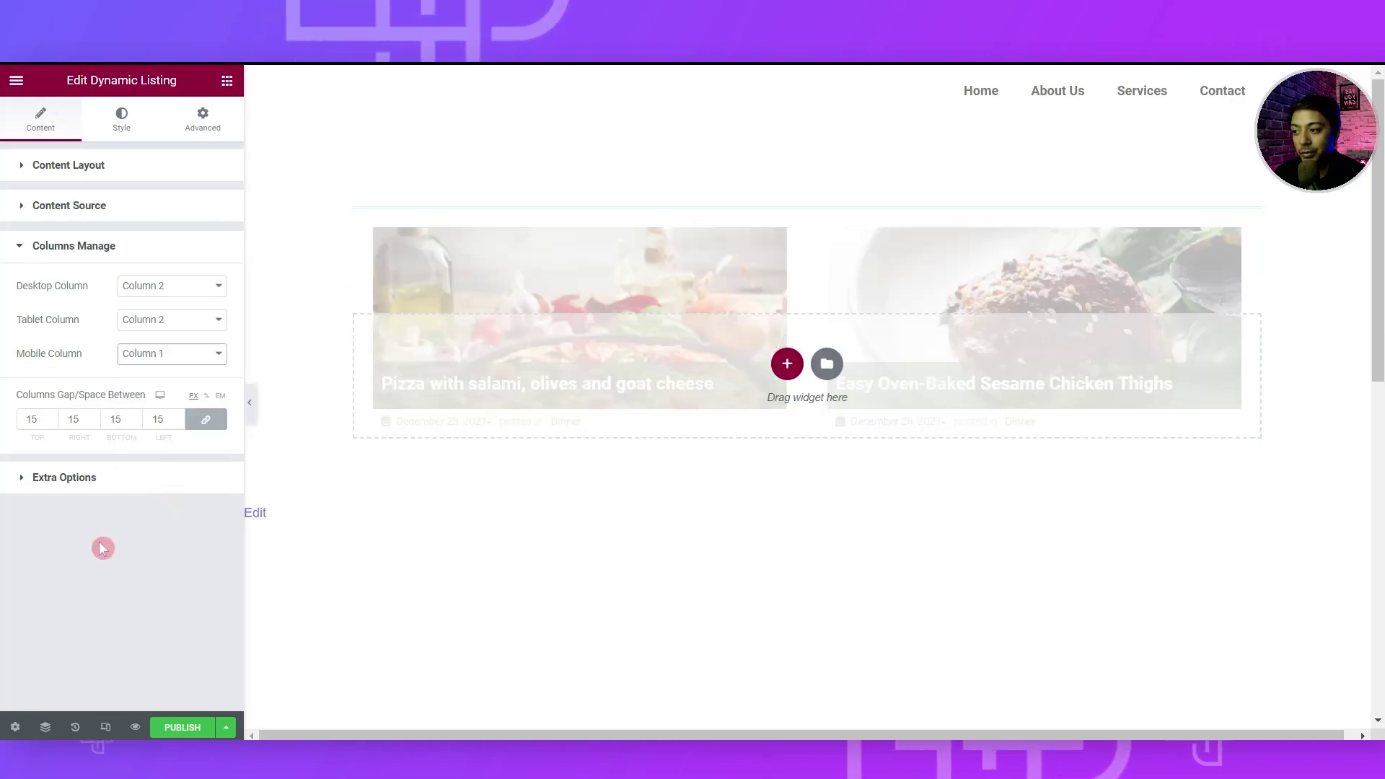
{"action": "left_click", "coordinate": [165, 729]}
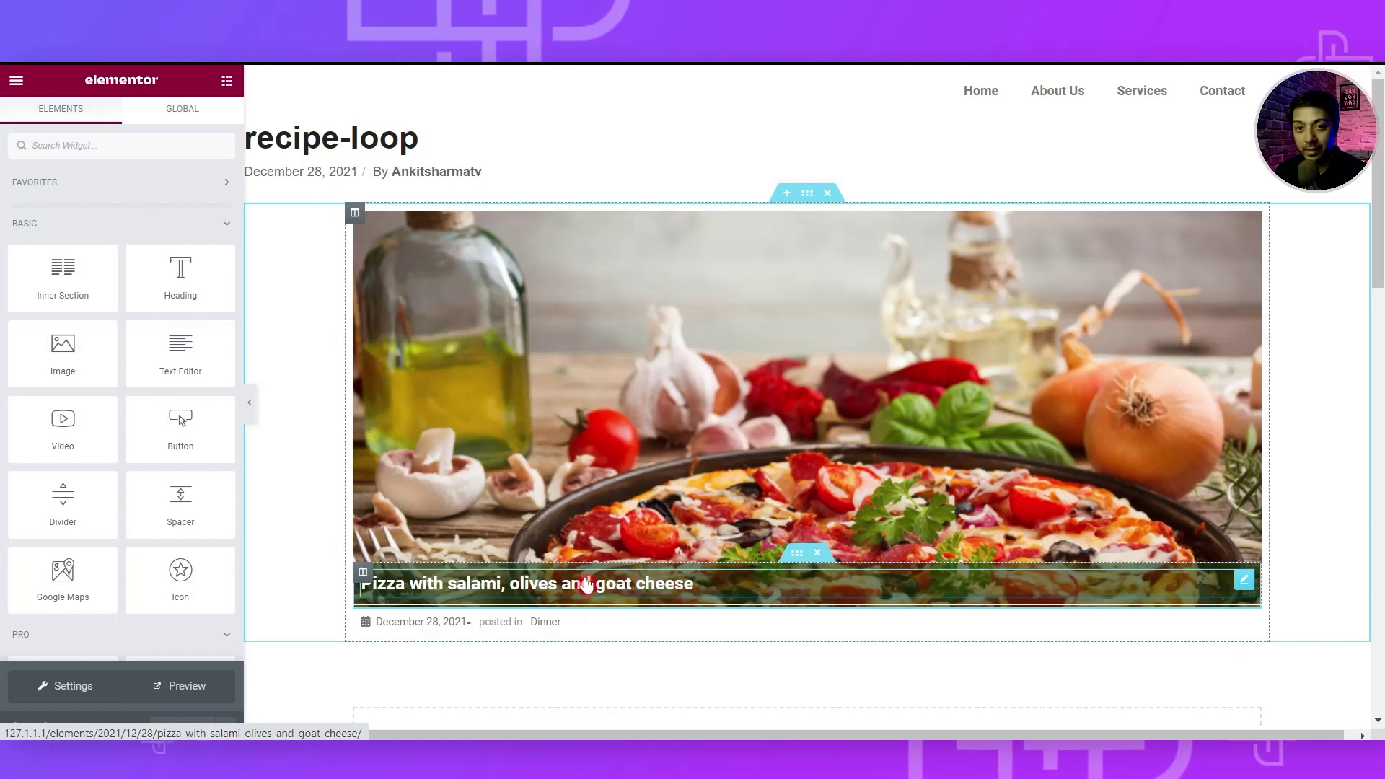
Limit the recipe-loop template's post title length based on words, with a limit of 5
{"action": "left_click", "coordinate": [622, 590]}
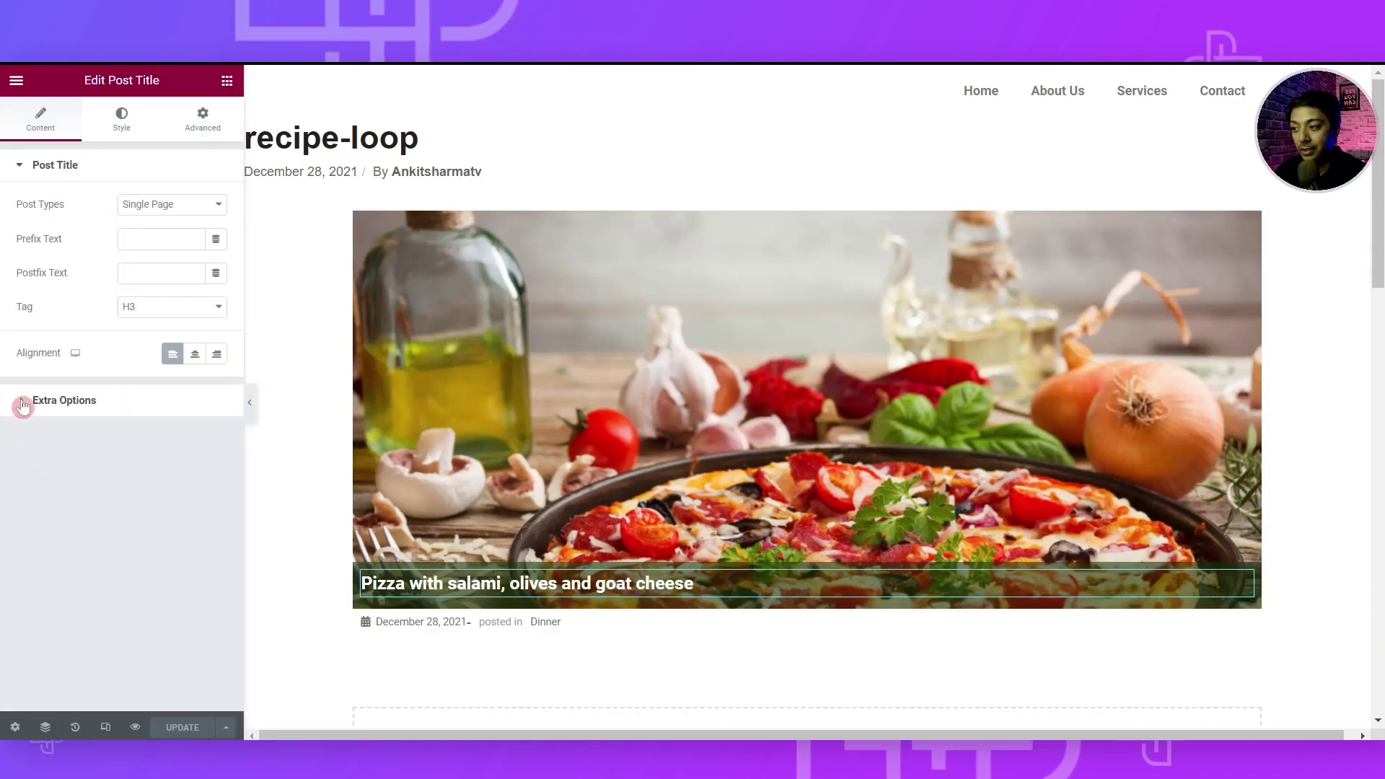
{"action": "left_click", "coordinate": [23, 404]}
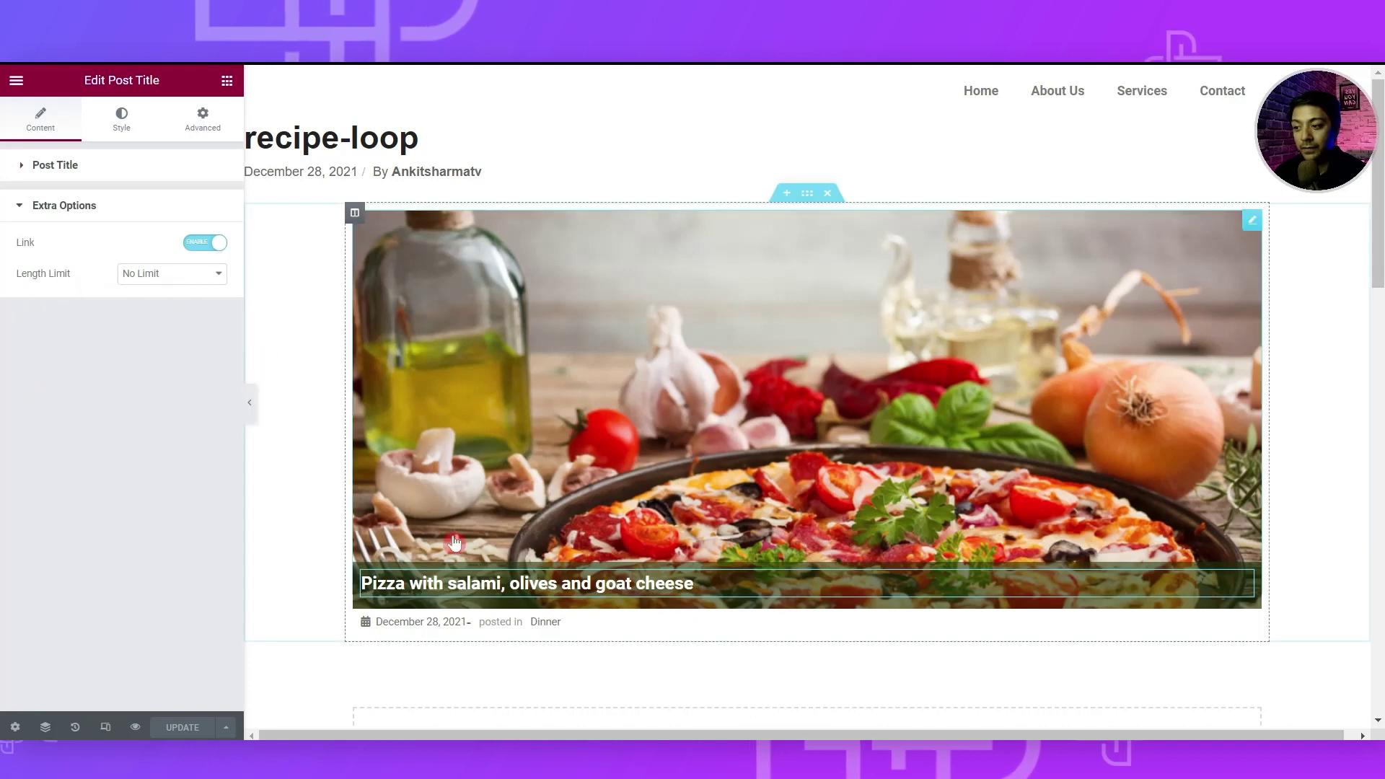
{"action": "left_click", "coordinate": [197, 282]}
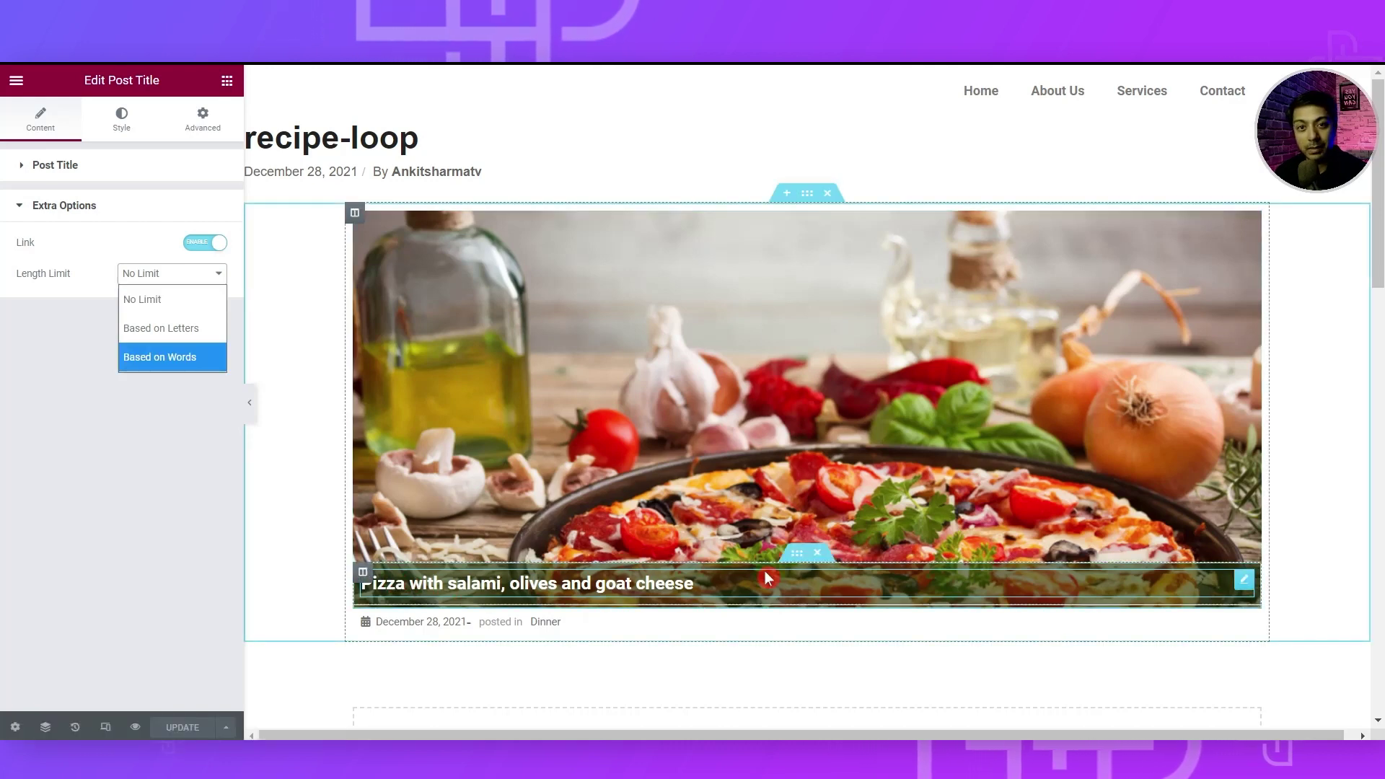
{"action": "left_click", "coordinate": [157, 359]}
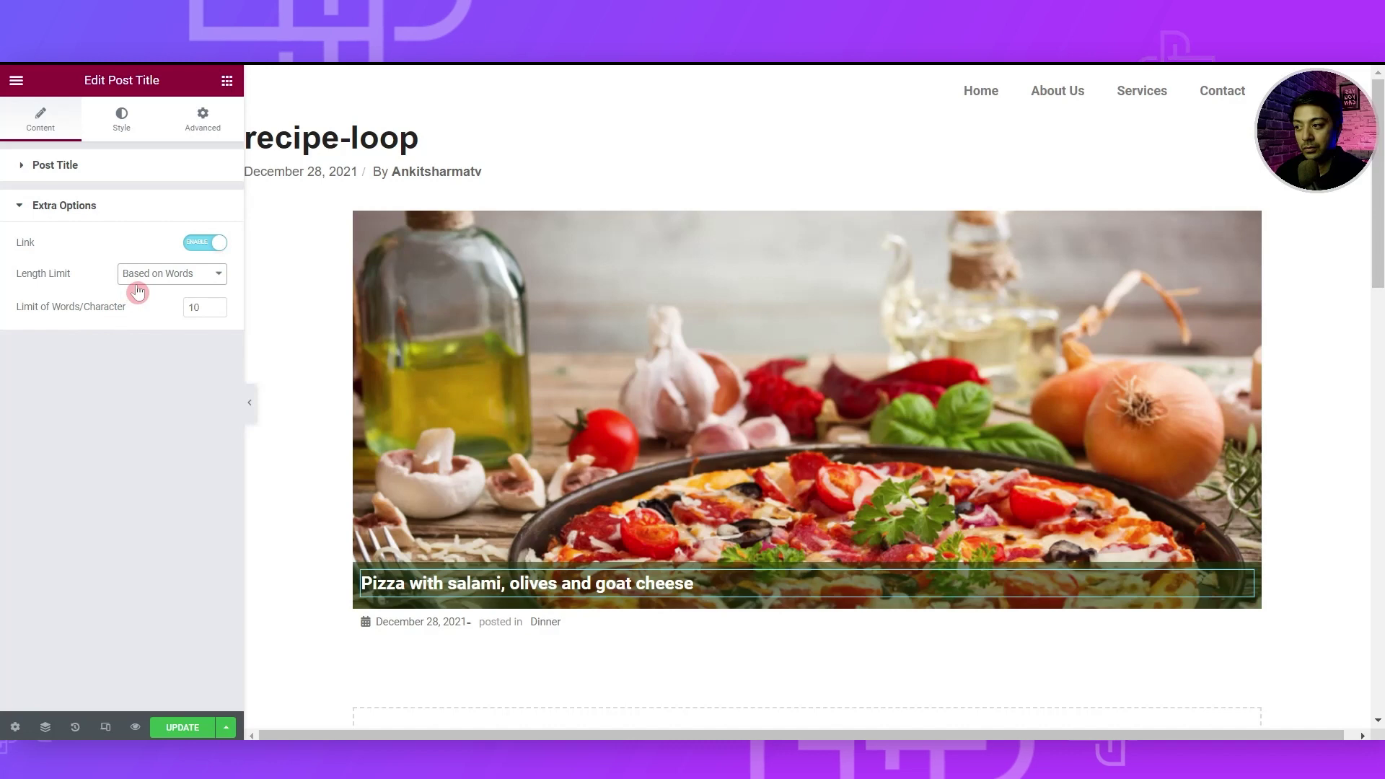
{"action": "double_click", "coordinate": [197, 307]}
{"action": "type", "text": "5"}
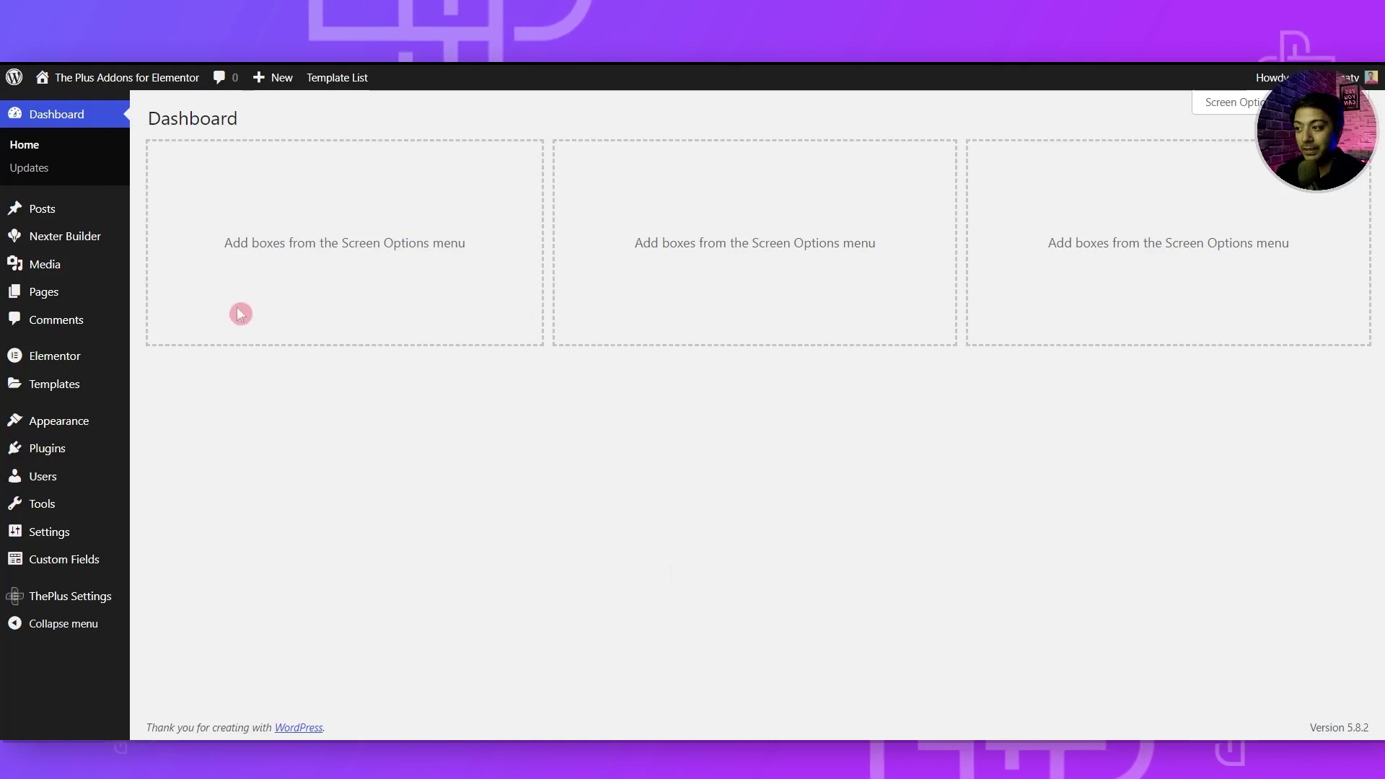
Review the Nexter Builder template list and examine the recipe layout on the Dinner category archive page
{"action": "mouse_move", "coordinate": [101, 240]}
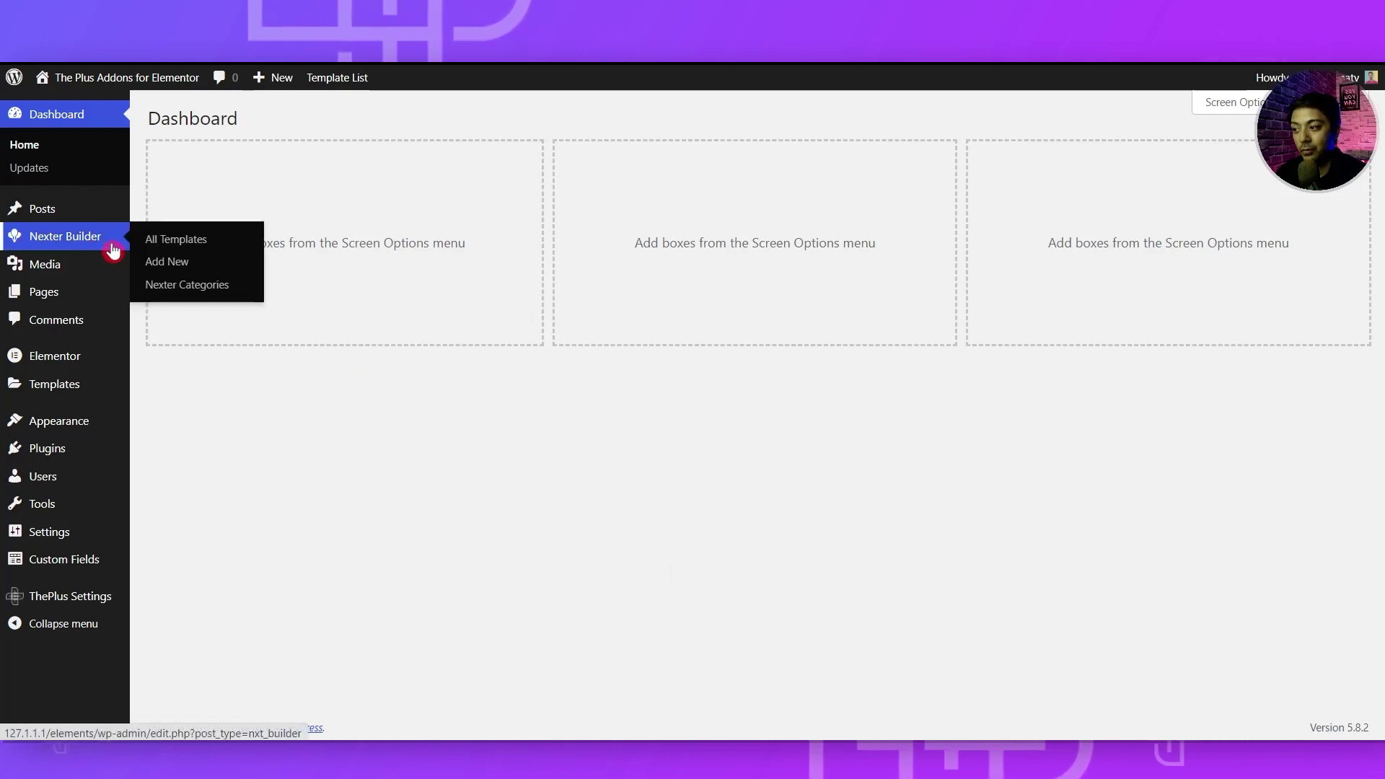
{"action": "left_click", "coordinate": [112, 246]}
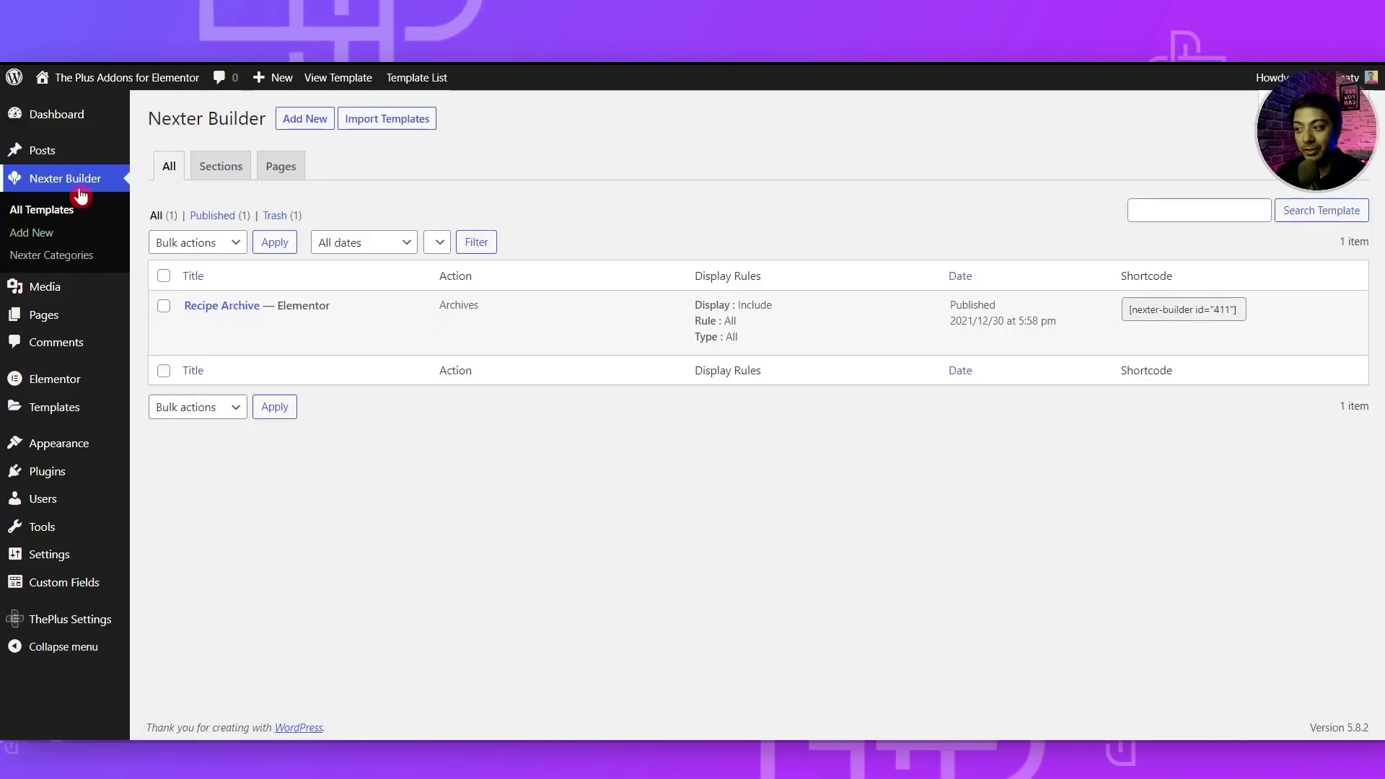
{"action": "mouse_move", "coordinate": [275, 329]}
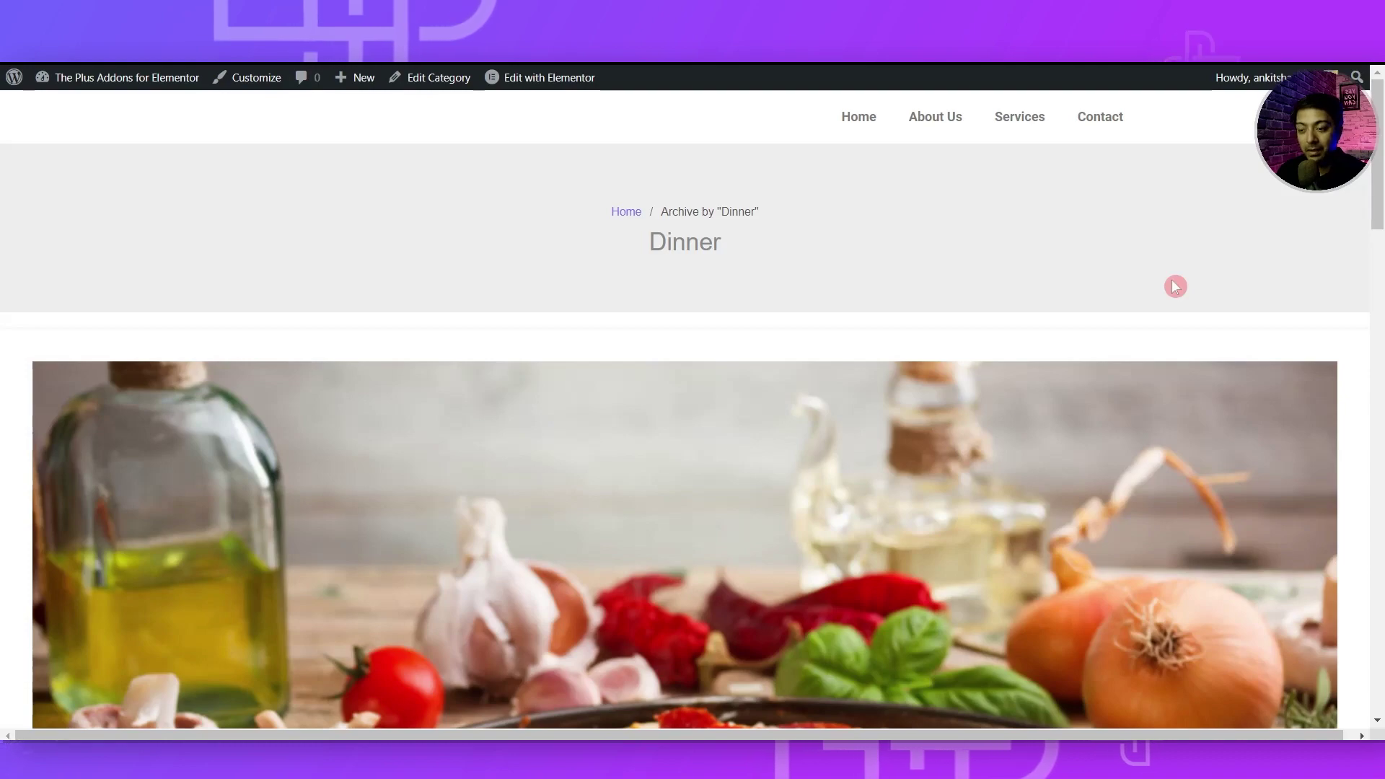
{"action": "scroll", "coordinate": [1150, 306], "scroll_direction": "down", "scroll_amount": 10}
{"action": "scroll", "coordinate": [1132, 368], "scroll_direction": "down", "scroll_amount": 10}
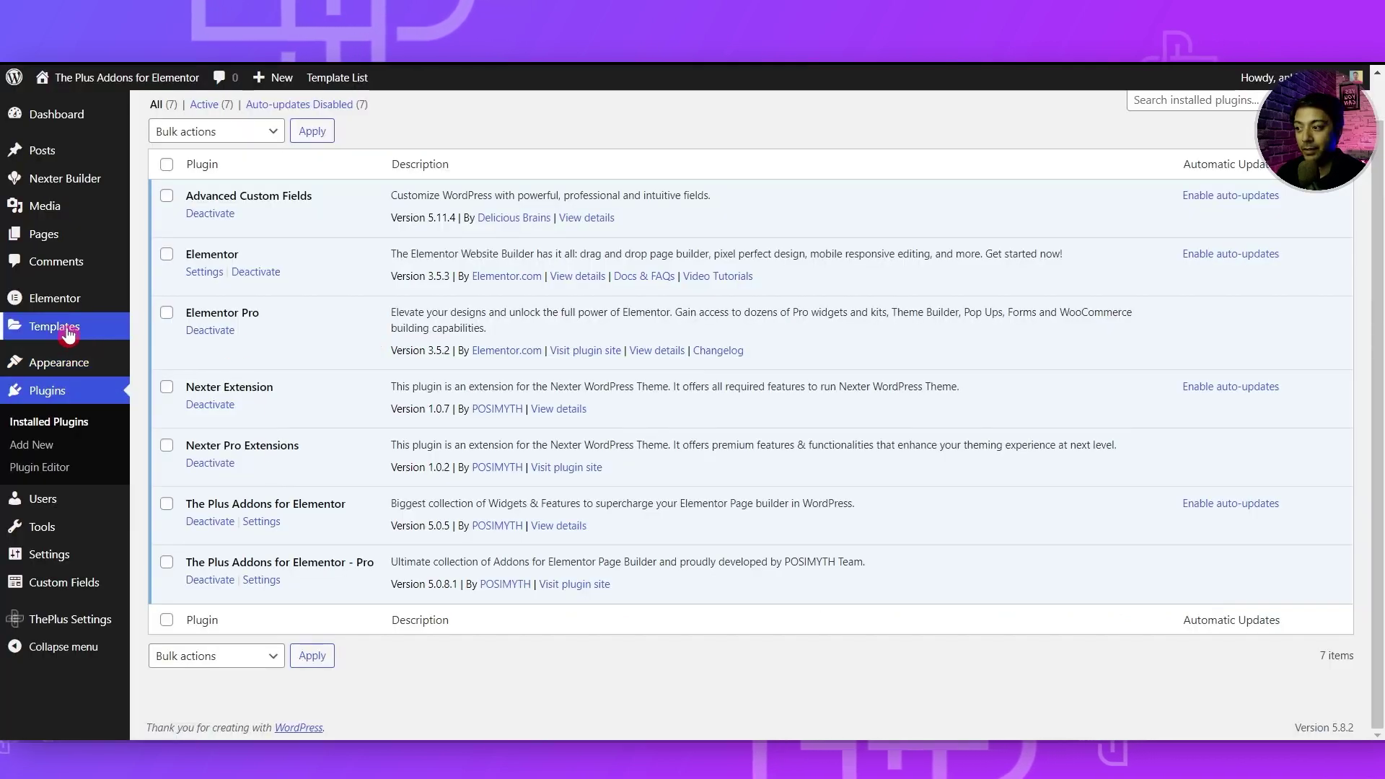
Create a new Archive template in Elementor's Theme Builder and dismiss the block library to start from a blank canvas
{"action": "mouse_move", "coordinate": [68, 332]}
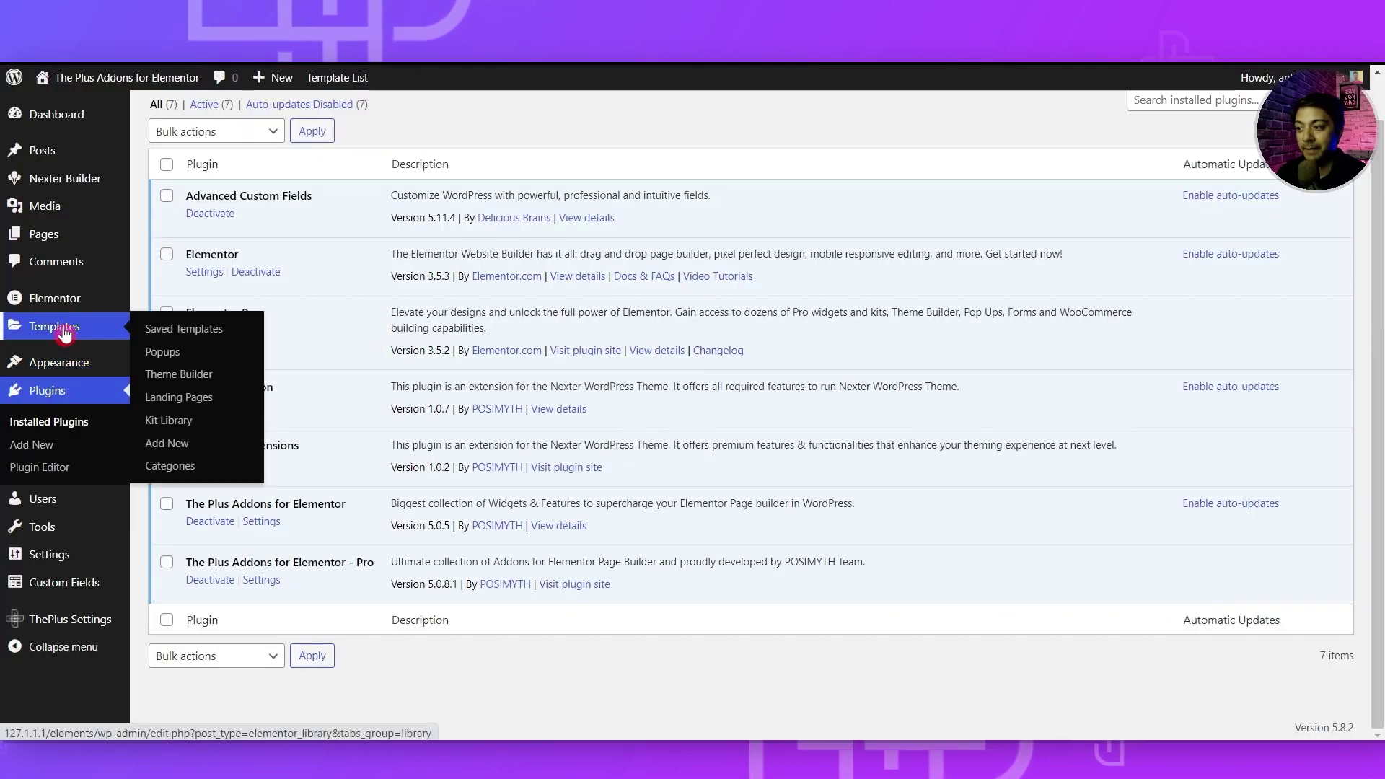
{"action": "left_click", "coordinate": [186, 382]}
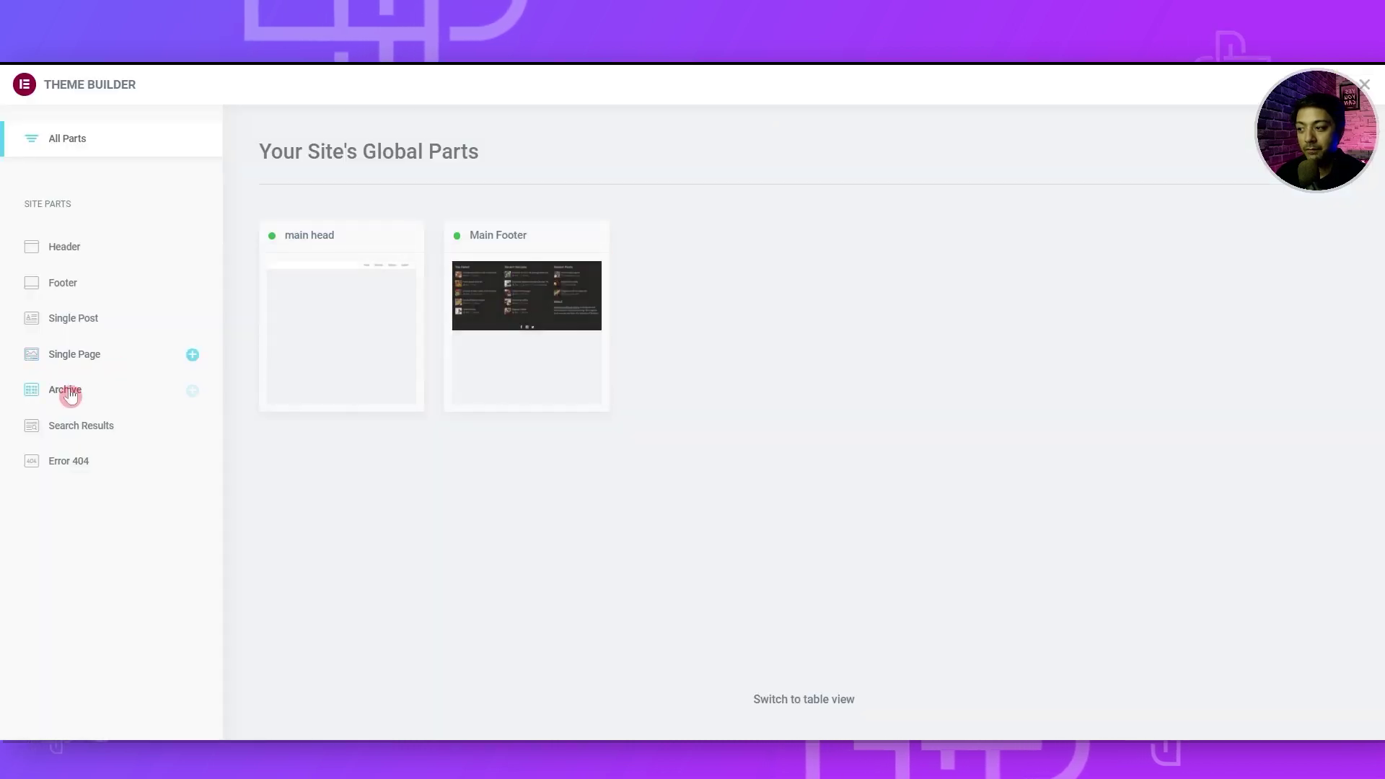
{"action": "left_click", "coordinate": [70, 395]}
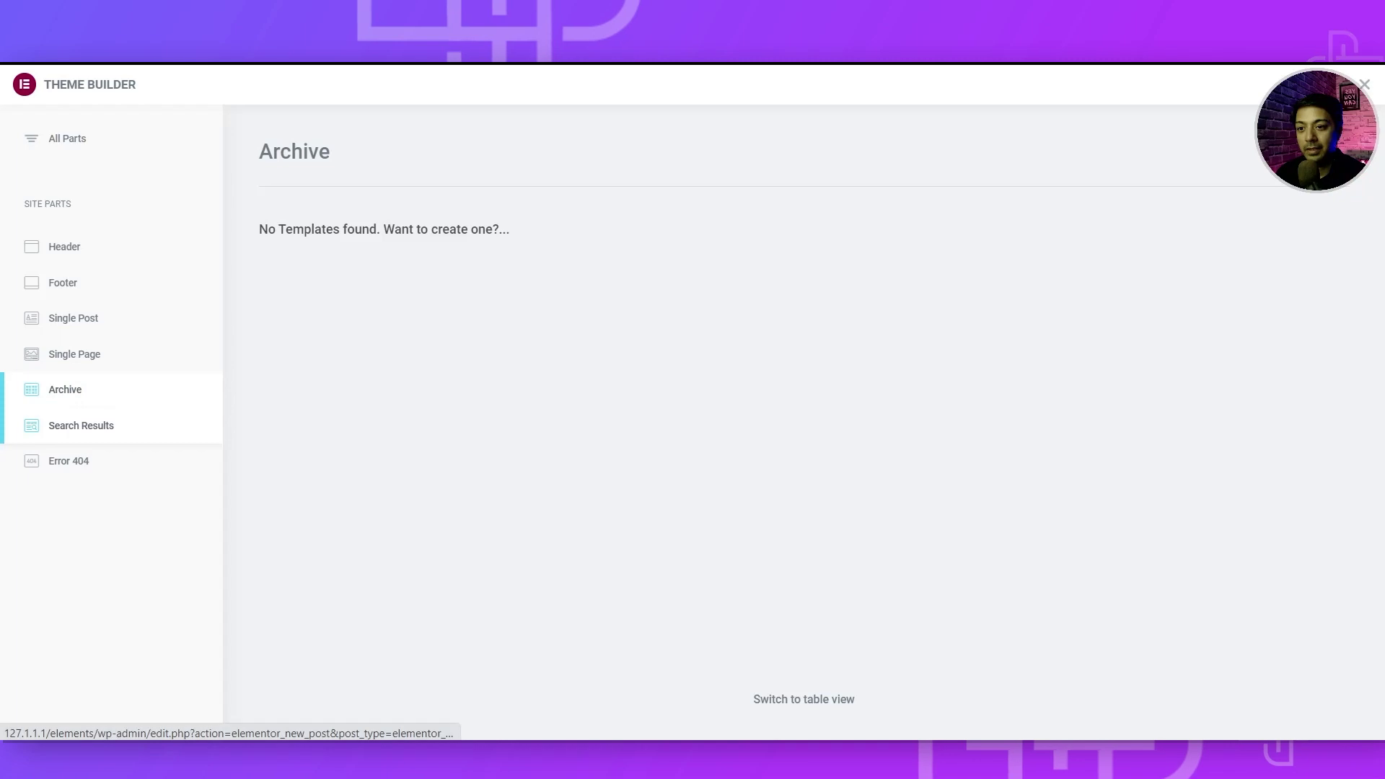
{"action": "left_click", "coordinate": [911, 301]}
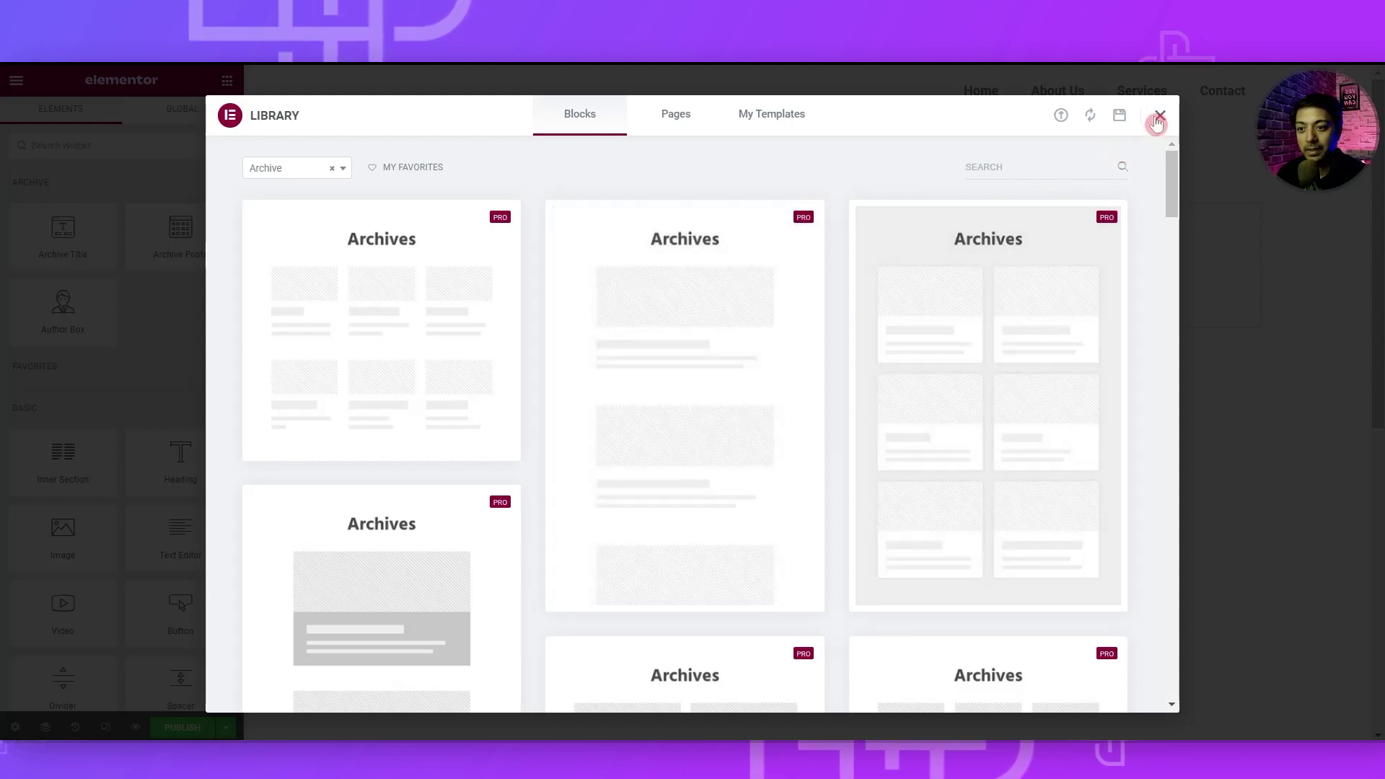
{"action": "left_click", "coordinate": [1159, 118]}
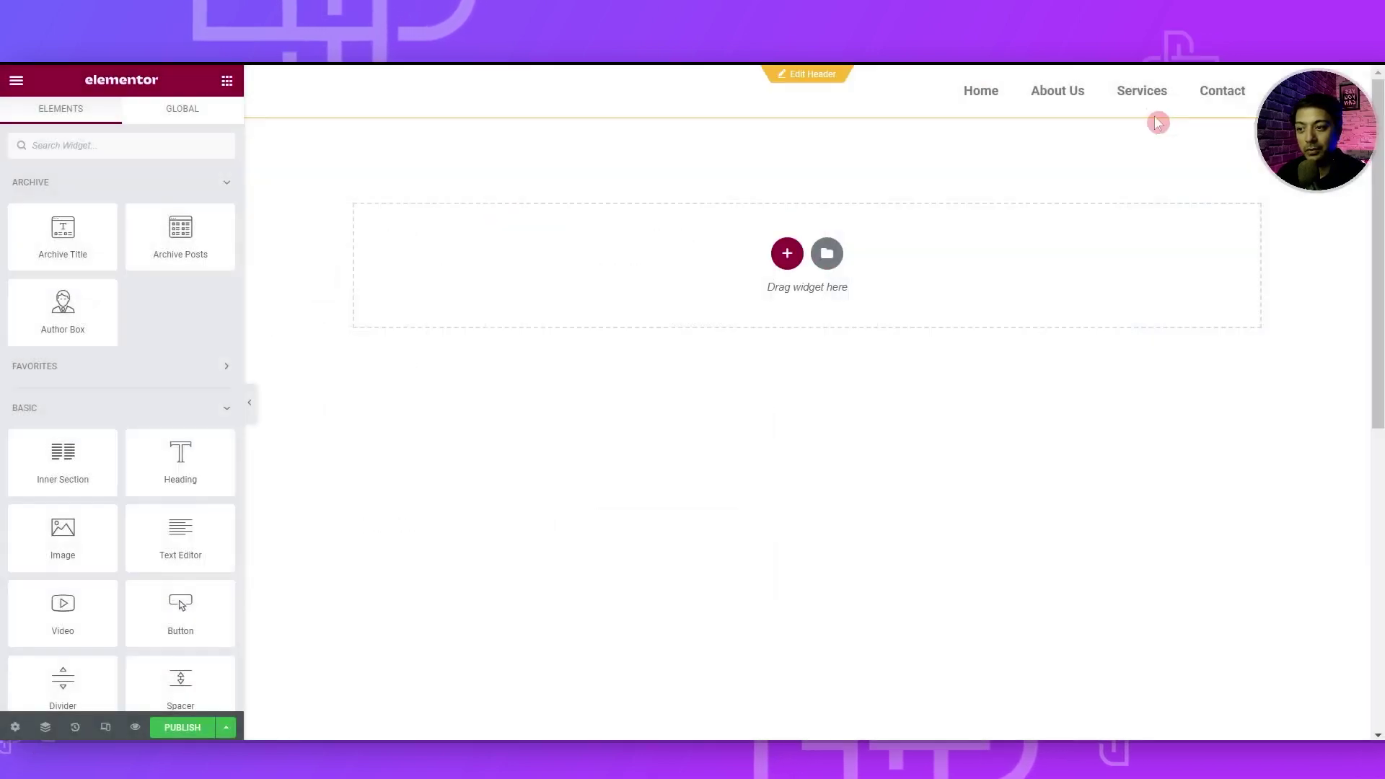
Add a single-column section with 100 px top and bottom margins to the blank archive template
{"action": "left_click", "coordinate": [786, 258]}
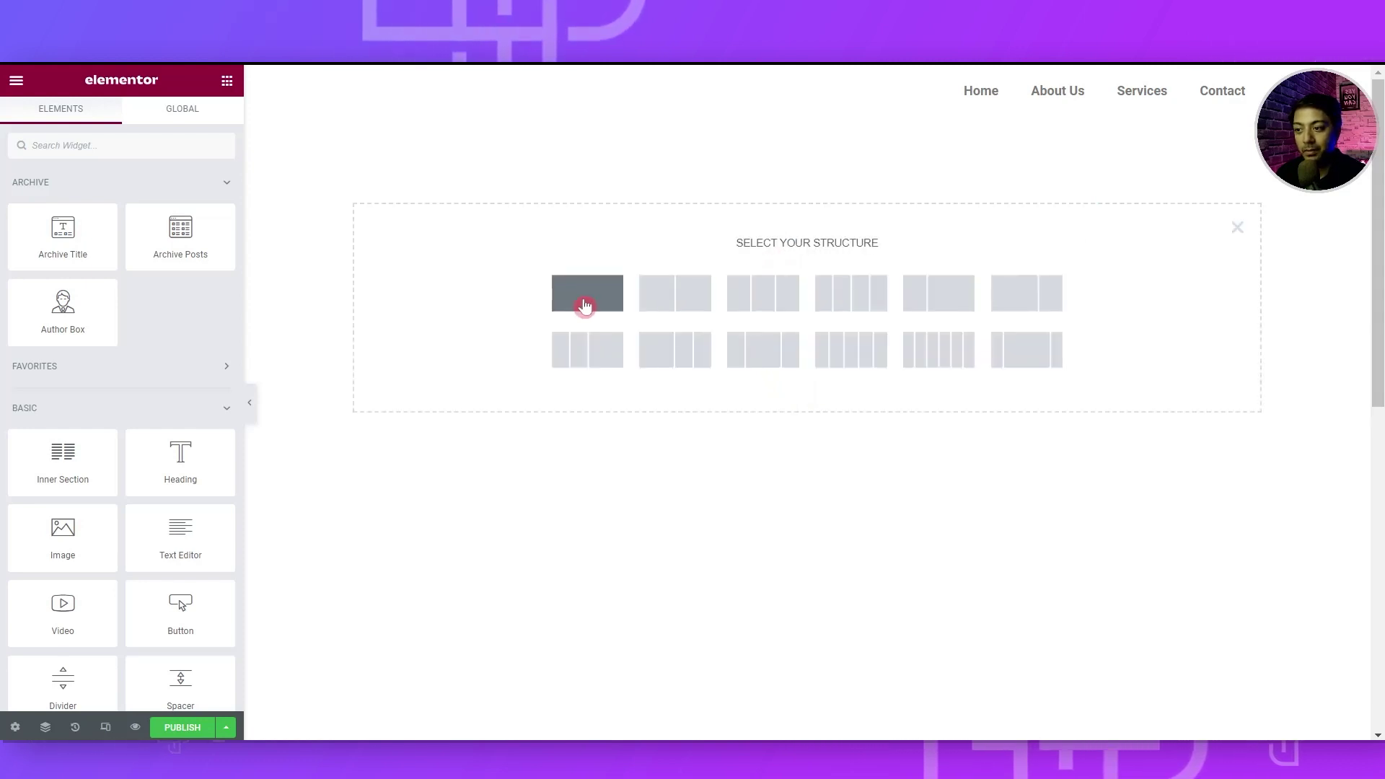
{"action": "left_click", "coordinate": [585, 306]}
{"action": "left_click", "coordinate": [202, 124]}
{"action": "left_click", "coordinate": [38, 223]}
{"action": "type", "text": "1"}
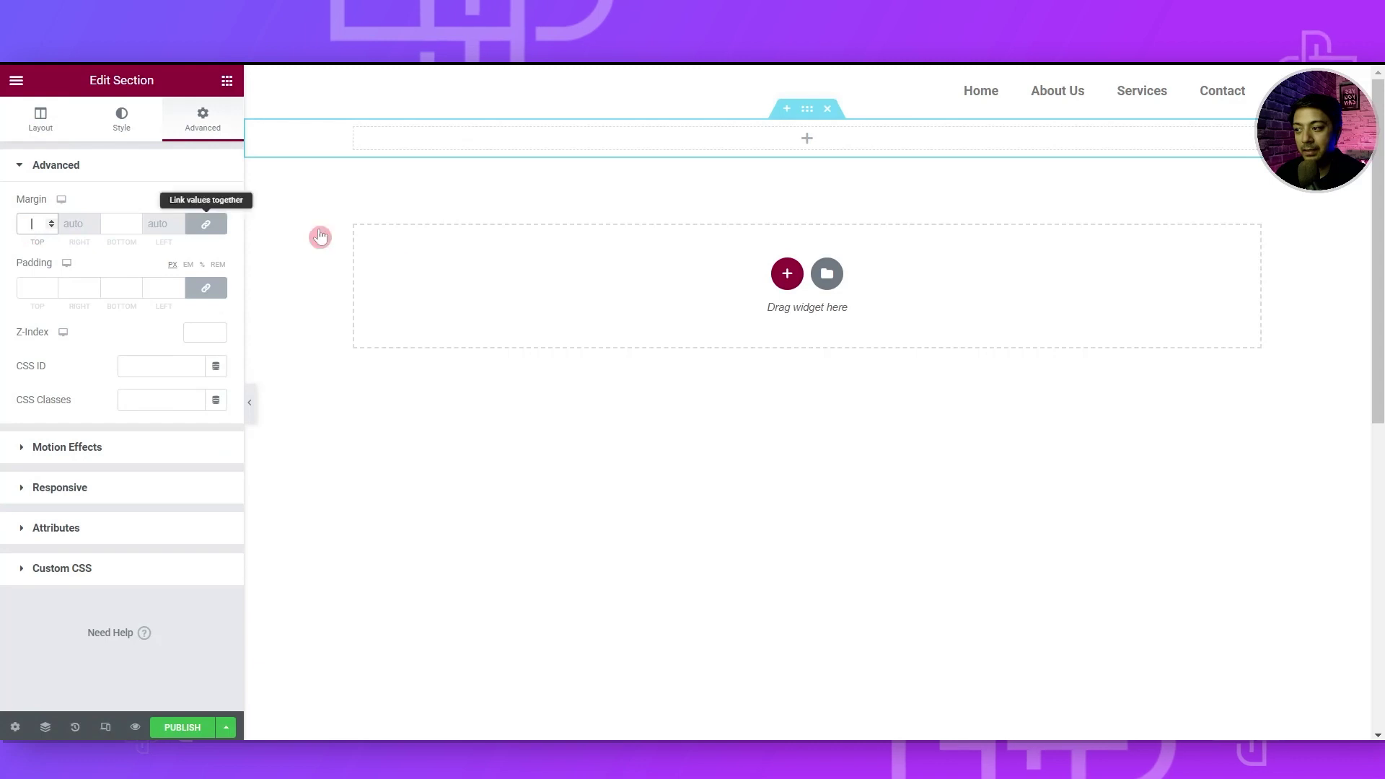
{"action": "type", "text": "00"}
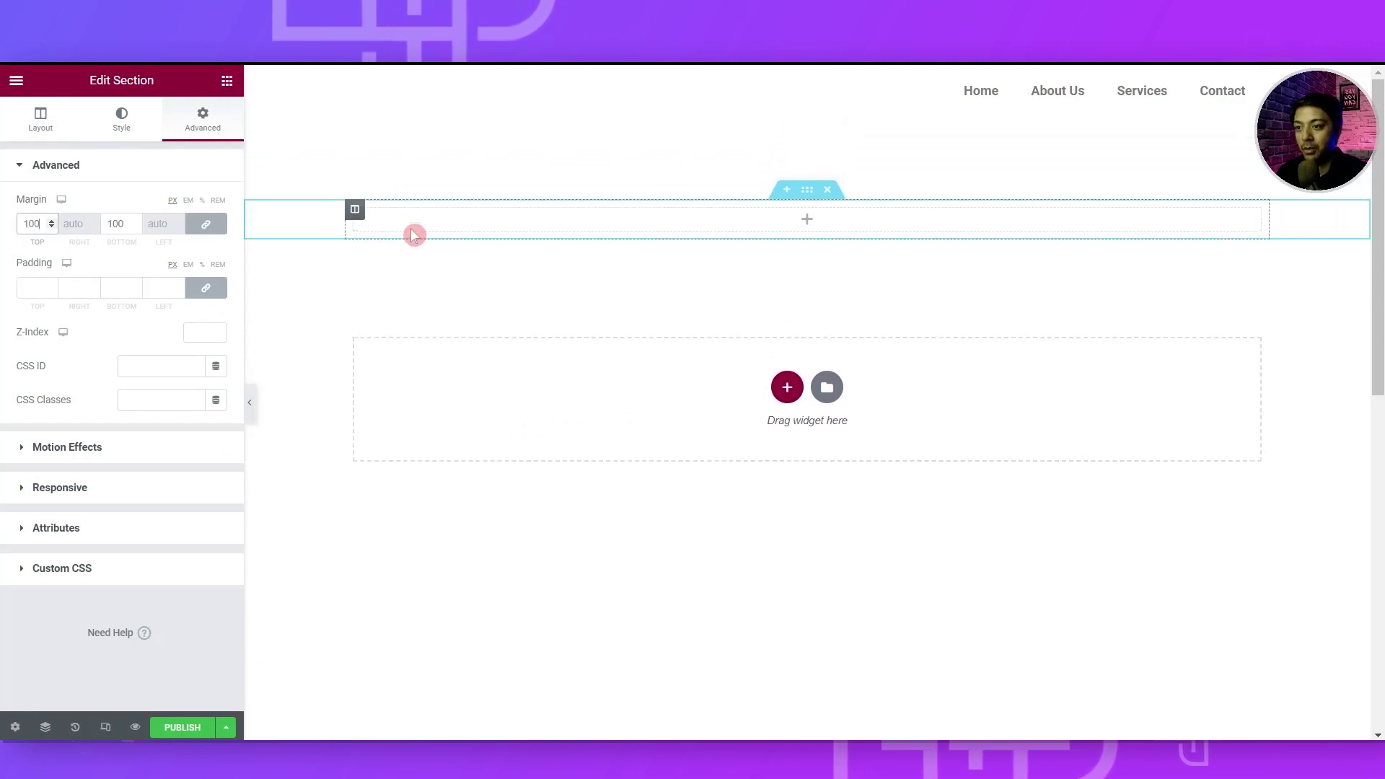
Find the Dynamic Listing widget and place it in the archive template's empty section
{"action": "left_click", "coordinate": [405, 231]}
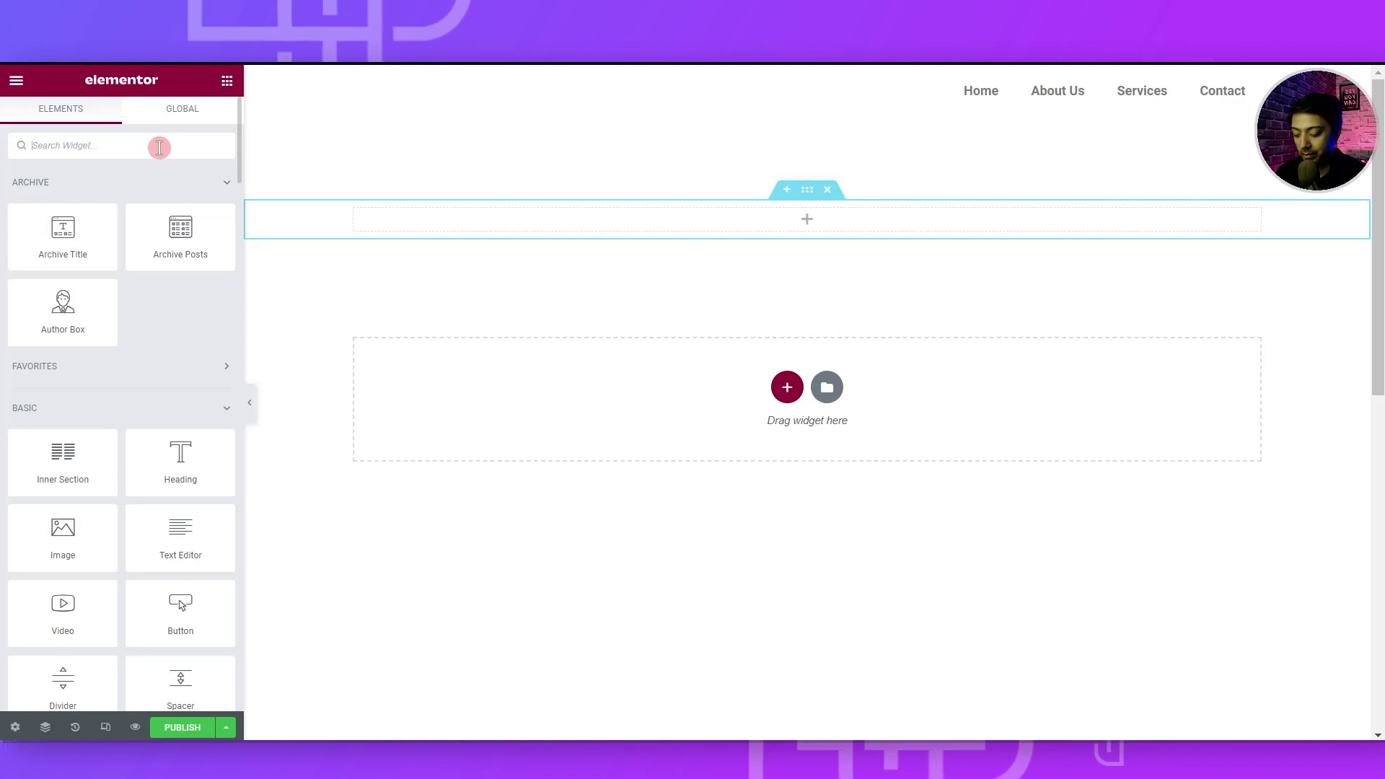
{"action": "type", "text": "dynami"}
{"action": "left_click_drag", "start_coordinate": [84, 222], "coordinate": [832, 221]}
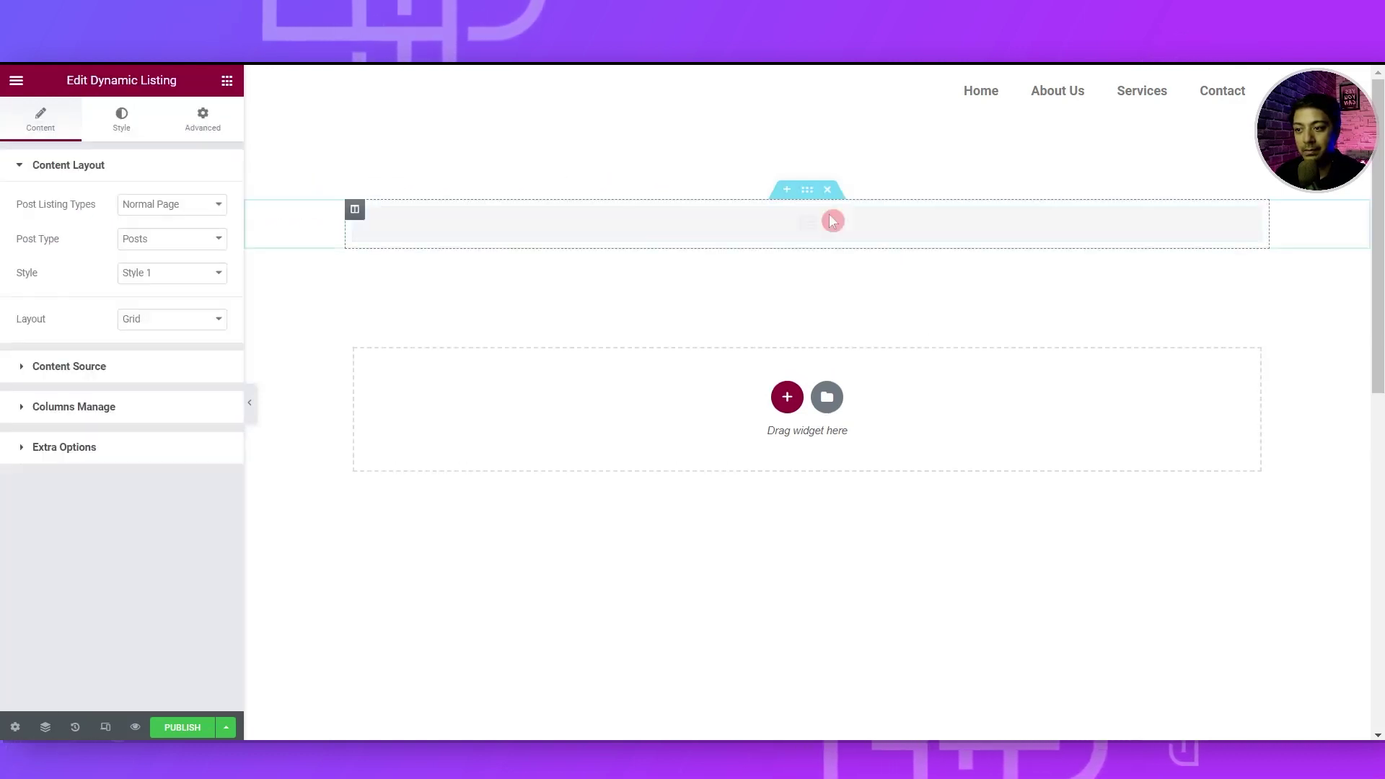
Set the post listing type to Archive Page and the style to Custom Skin with the recipe-loop (section) template
{"action": "left_click", "coordinate": [161, 209]}
{"action": "left_click", "coordinate": [166, 257]}
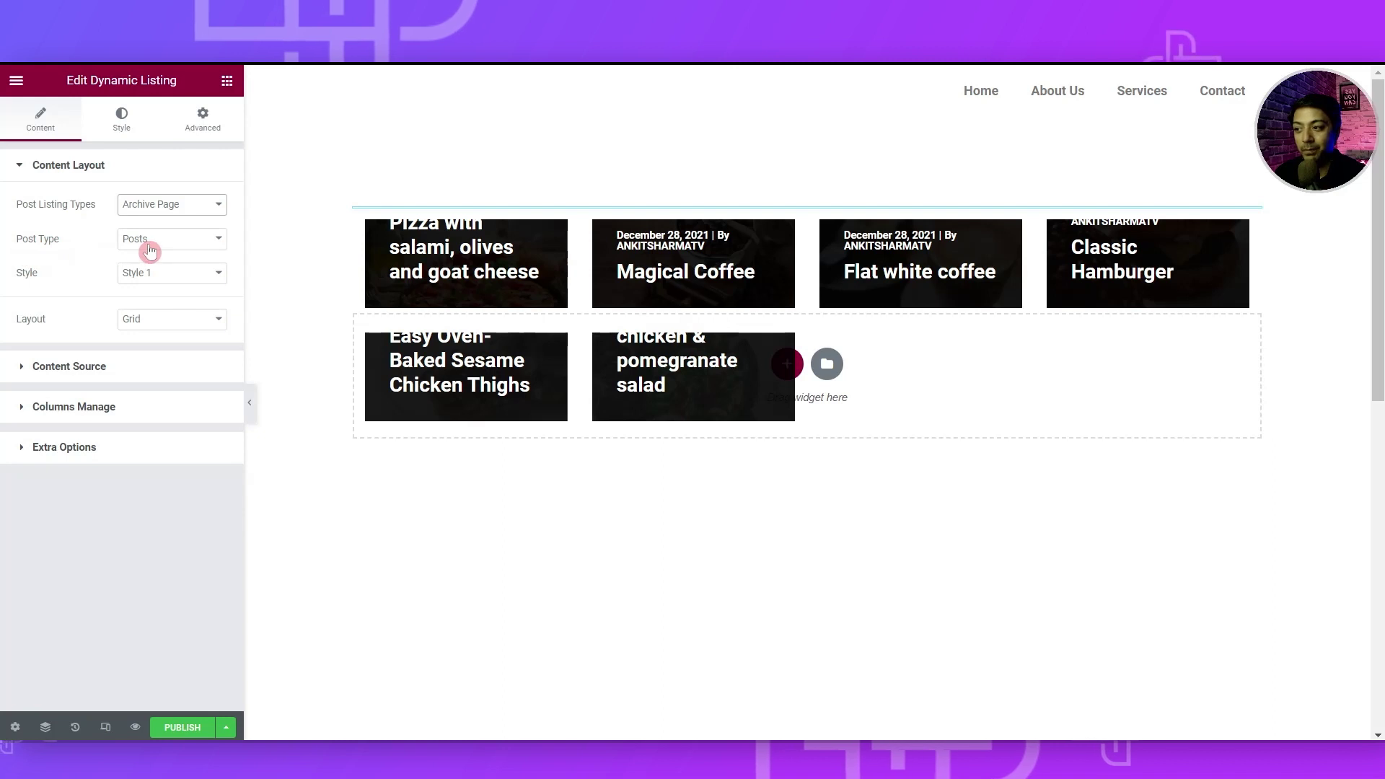
{"action": "left_click", "coordinate": [142, 272]}
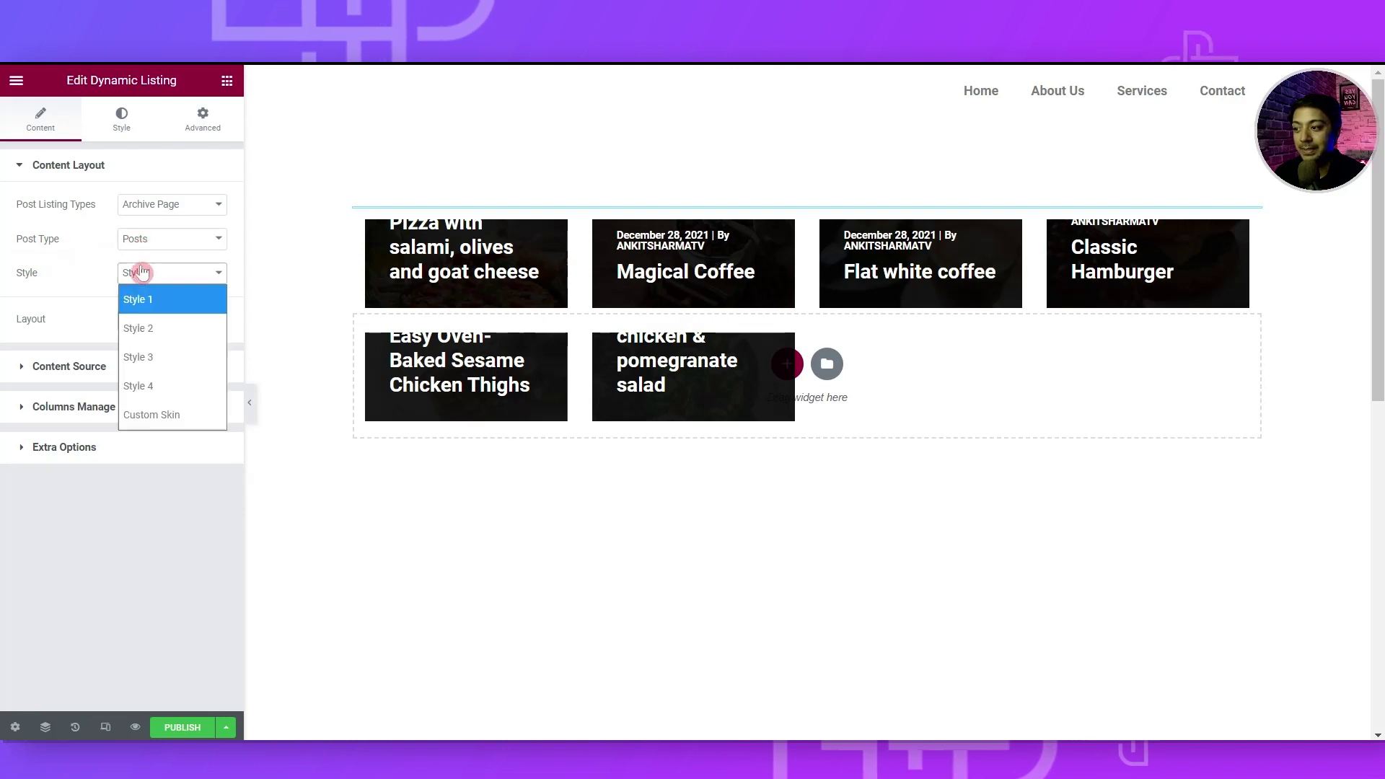
{"action": "left_click", "coordinate": [151, 415]}
{"action": "left_click", "coordinate": [93, 327]}
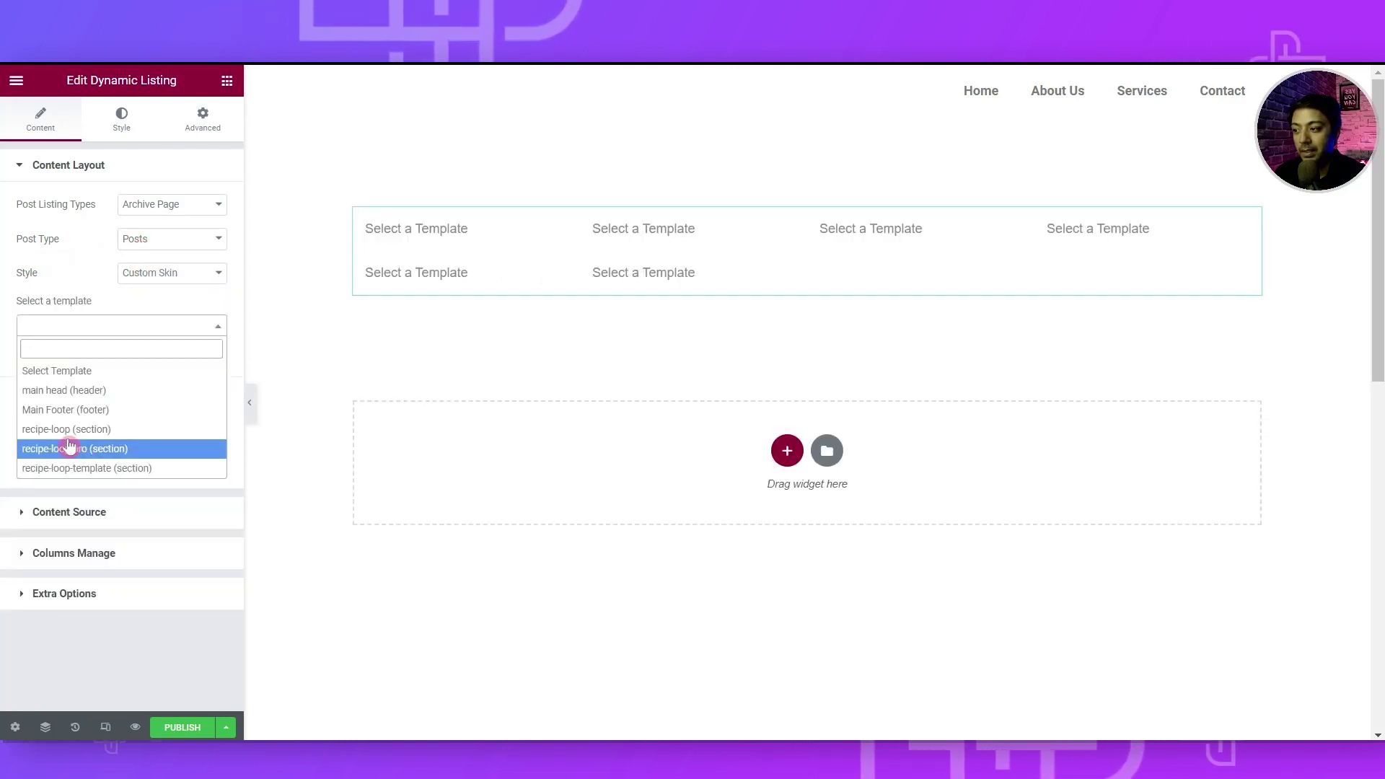
{"action": "left_click", "coordinate": [68, 429]}
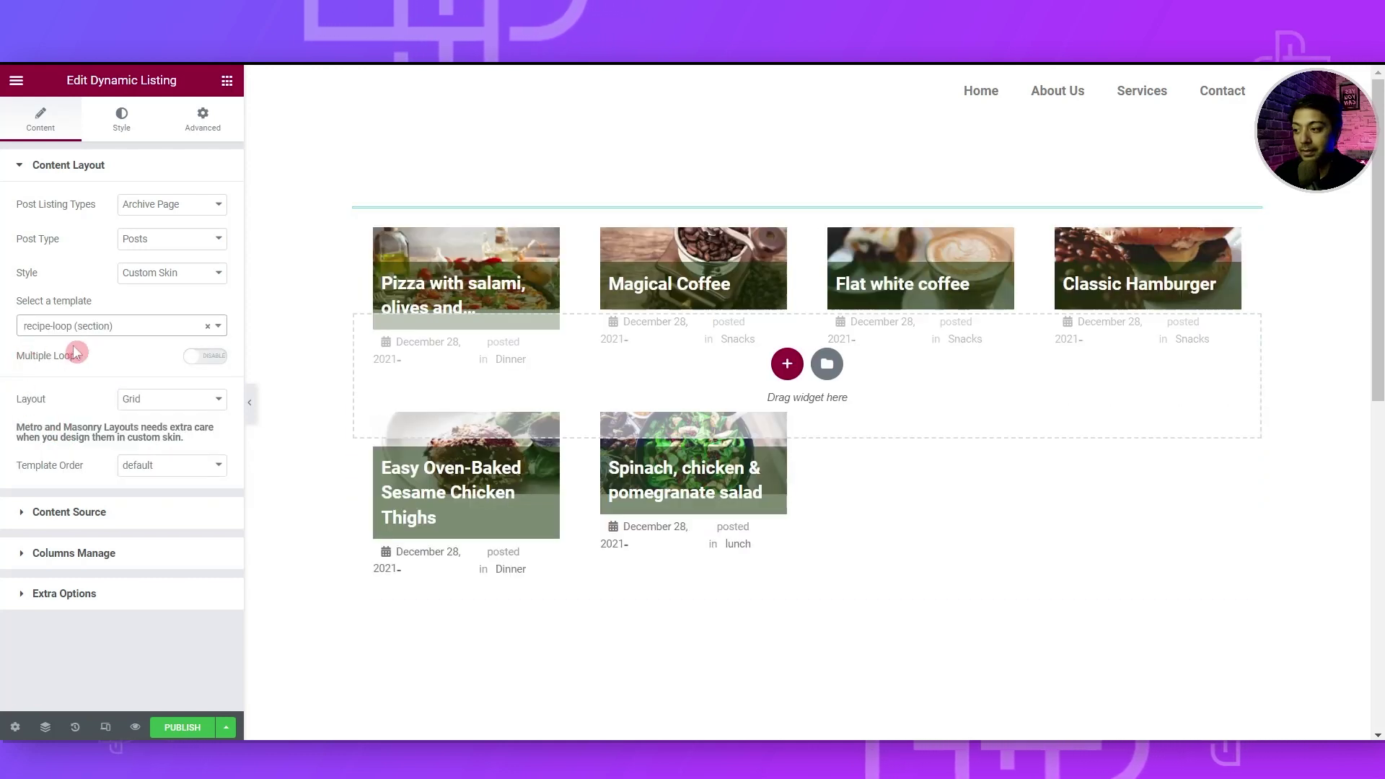
Set the dynamic listing to two columns on desktop, two on tablet and one on mobile
{"action": "left_click", "coordinate": [30, 554]}
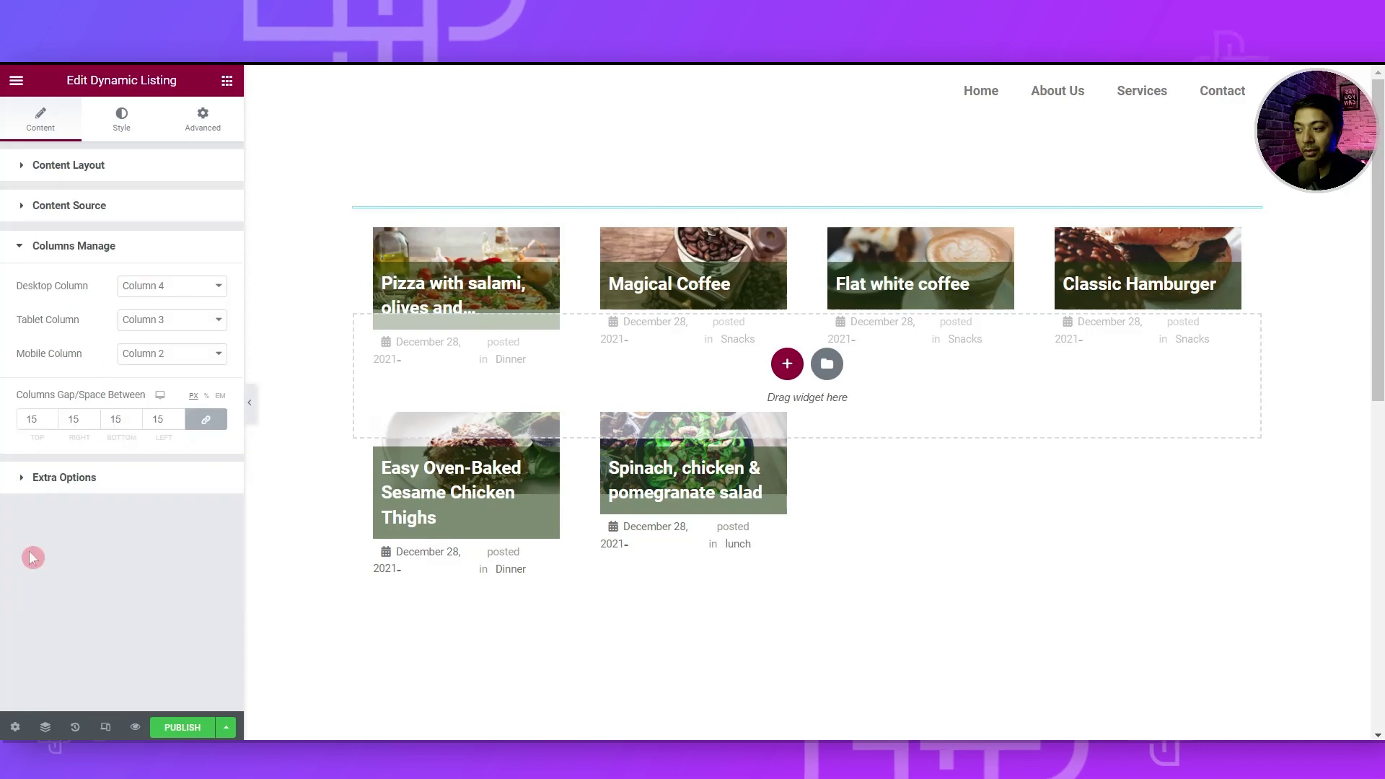
{"action": "left_click", "coordinate": [203, 288]}
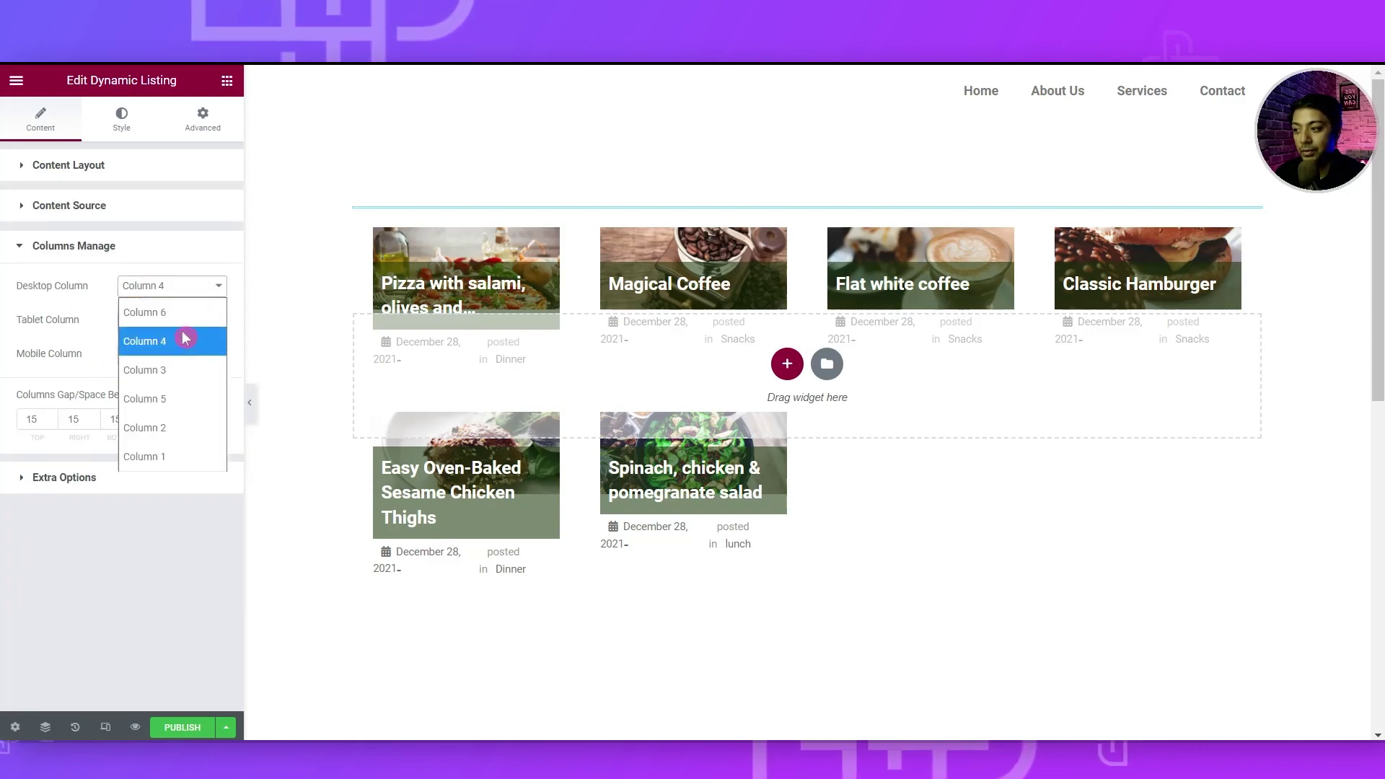
{"action": "left_click", "coordinate": [166, 427]}
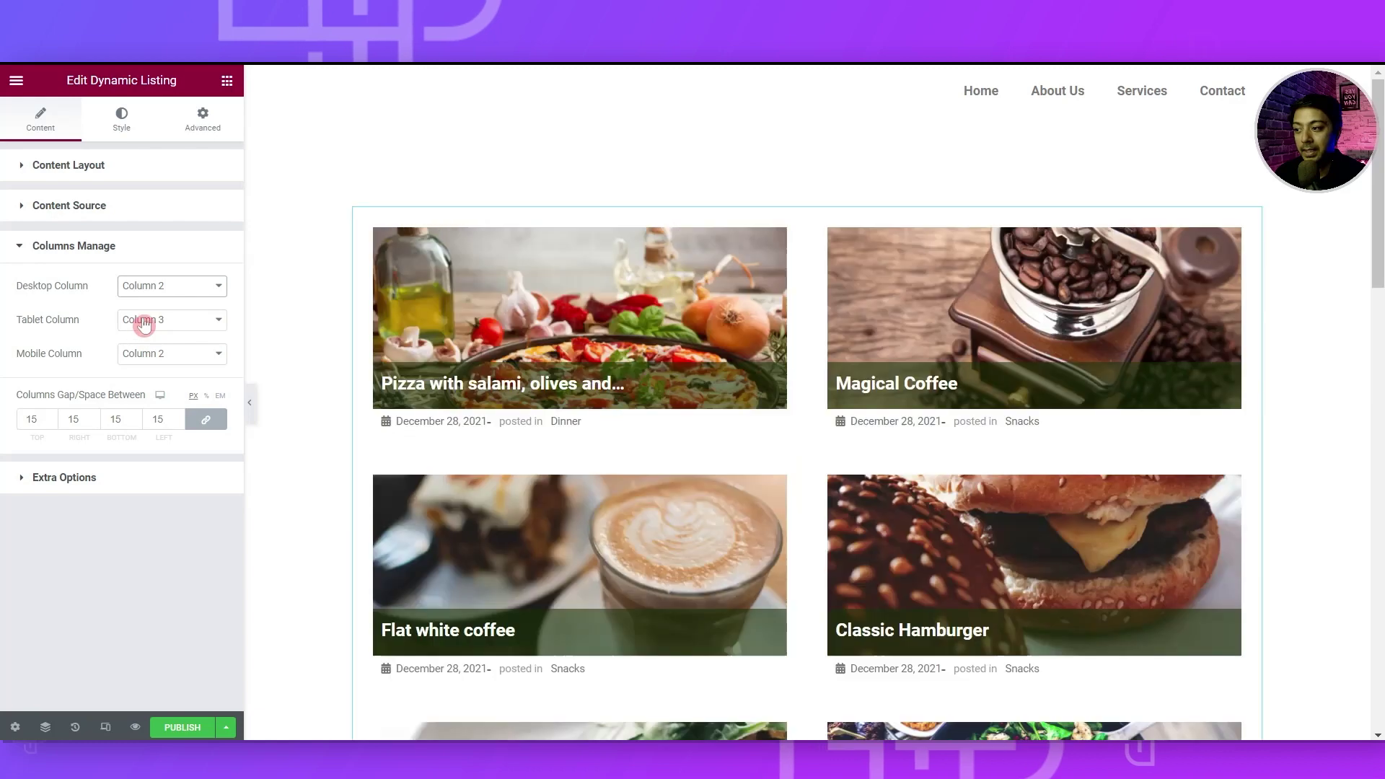
{"action": "left_click", "coordinate": [141, 321]}
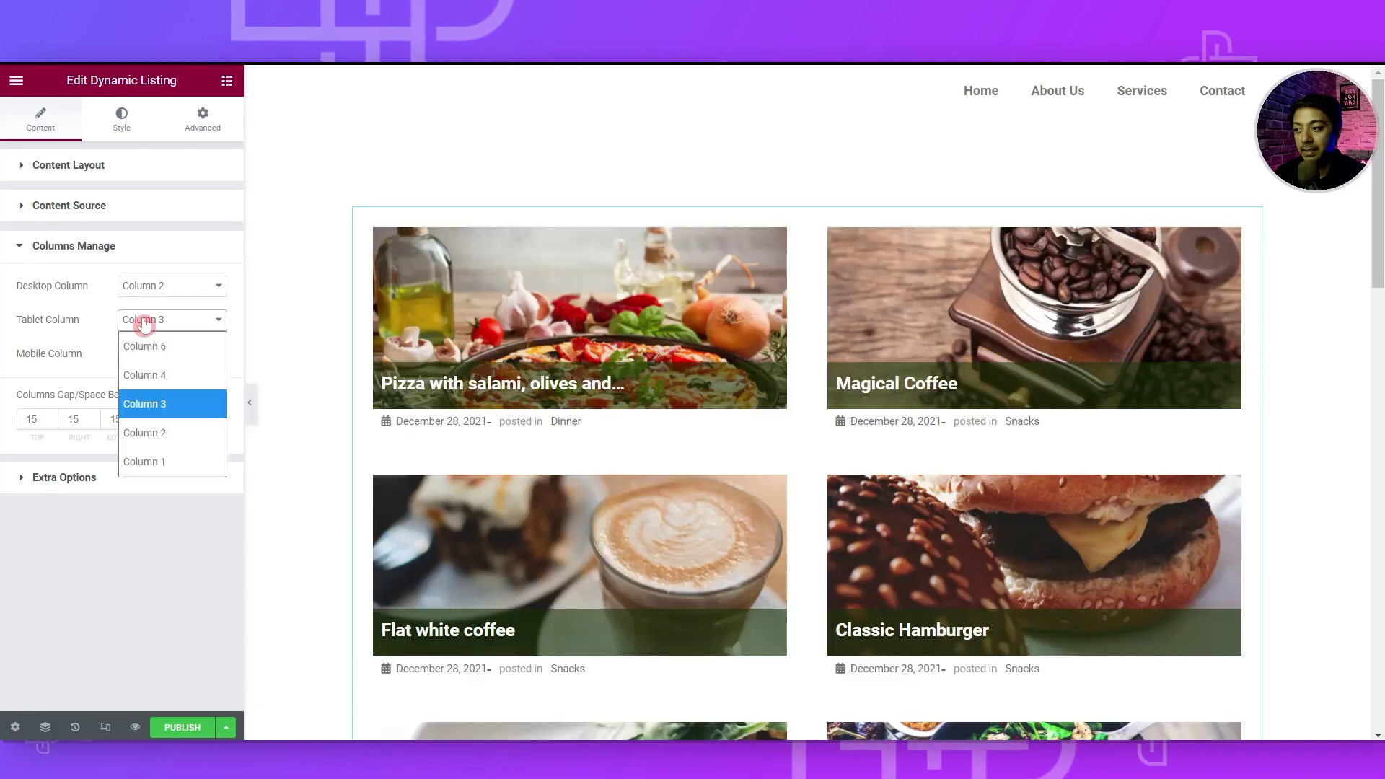
{"action": "left_click", "coordinate": [151, 412]}
{"action": "left_click", "coordinate": [161, 353]}
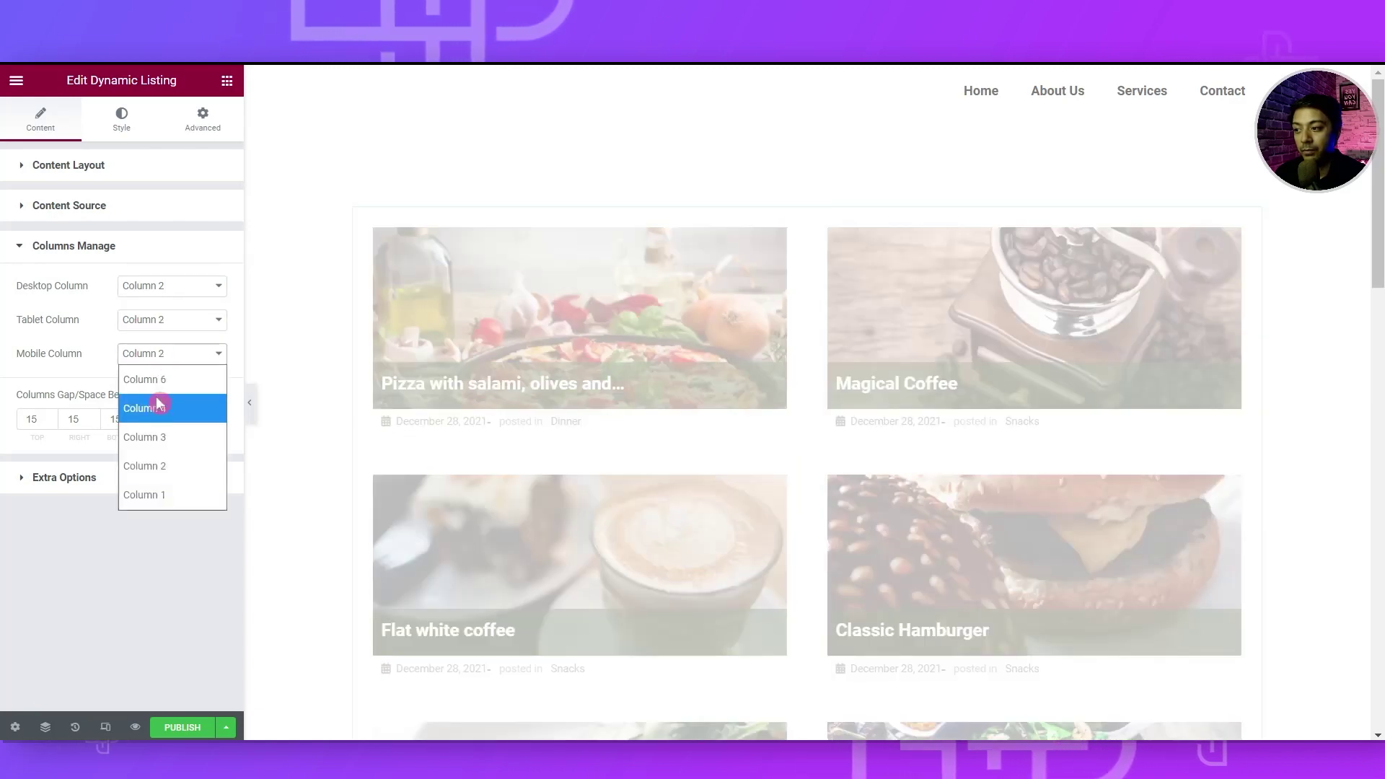
{"action": "left_click", "coordinate": [145, 495]}
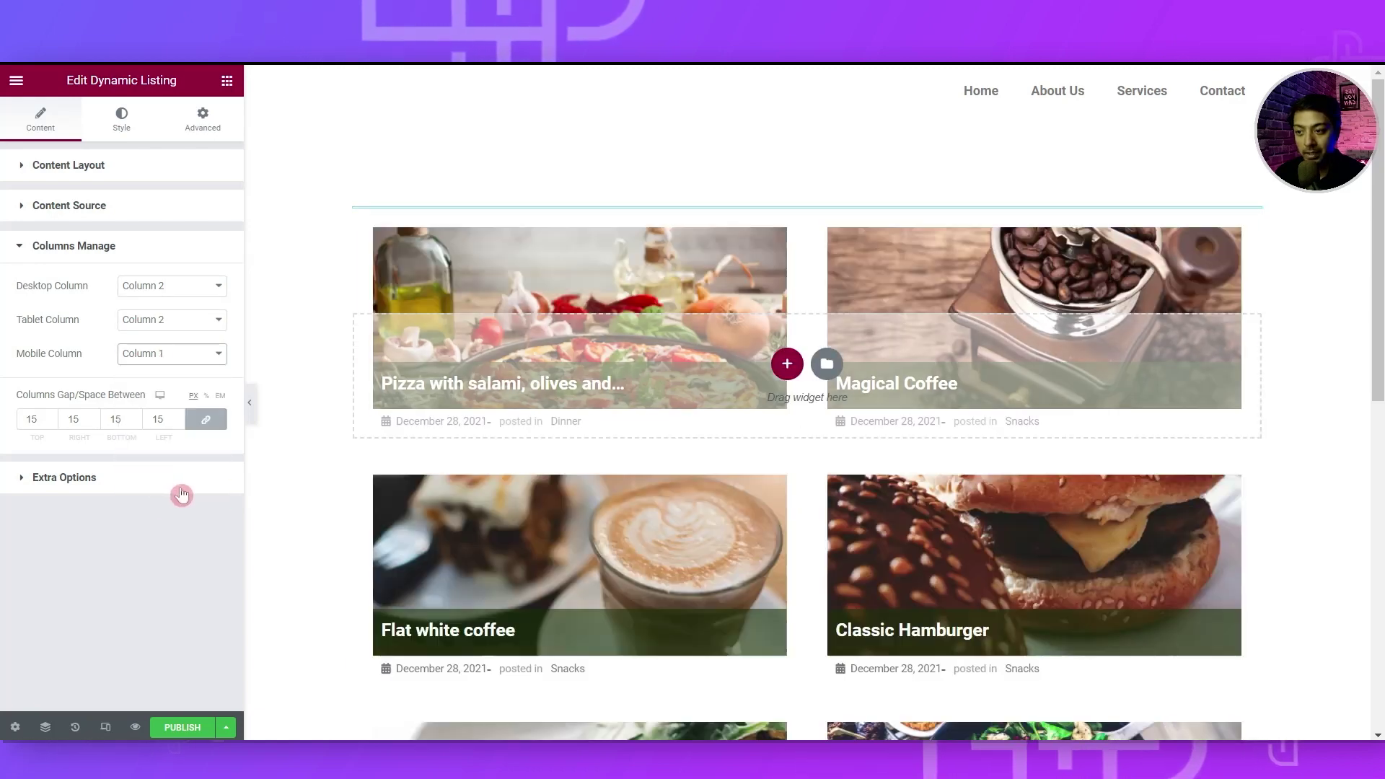
Publish the archive template with a display condition that includes All Archives
{"action": "scroll", "coordinate": [781, 248], "scroll_direction": "down", "scroll_amount": 4}
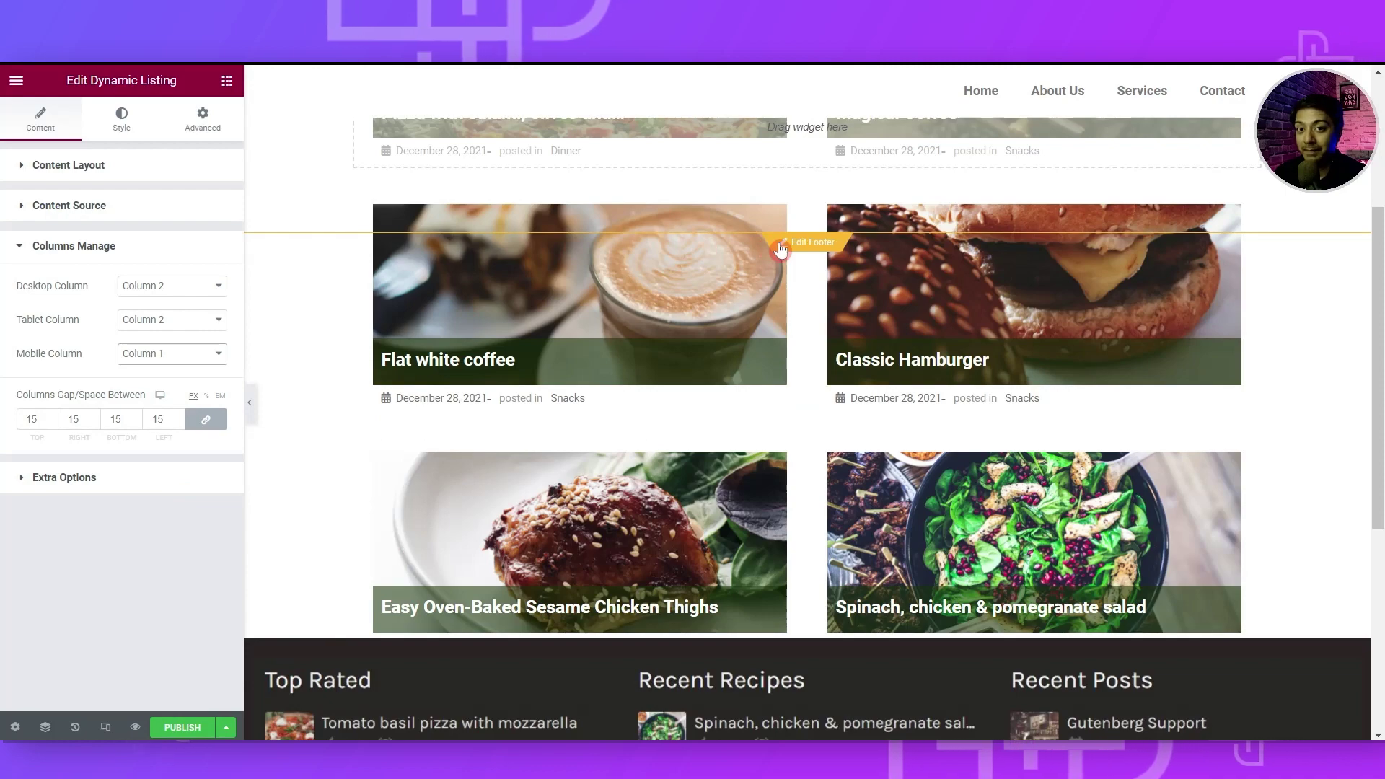
{"action": "left_click", "coordinate": [183, 727]}
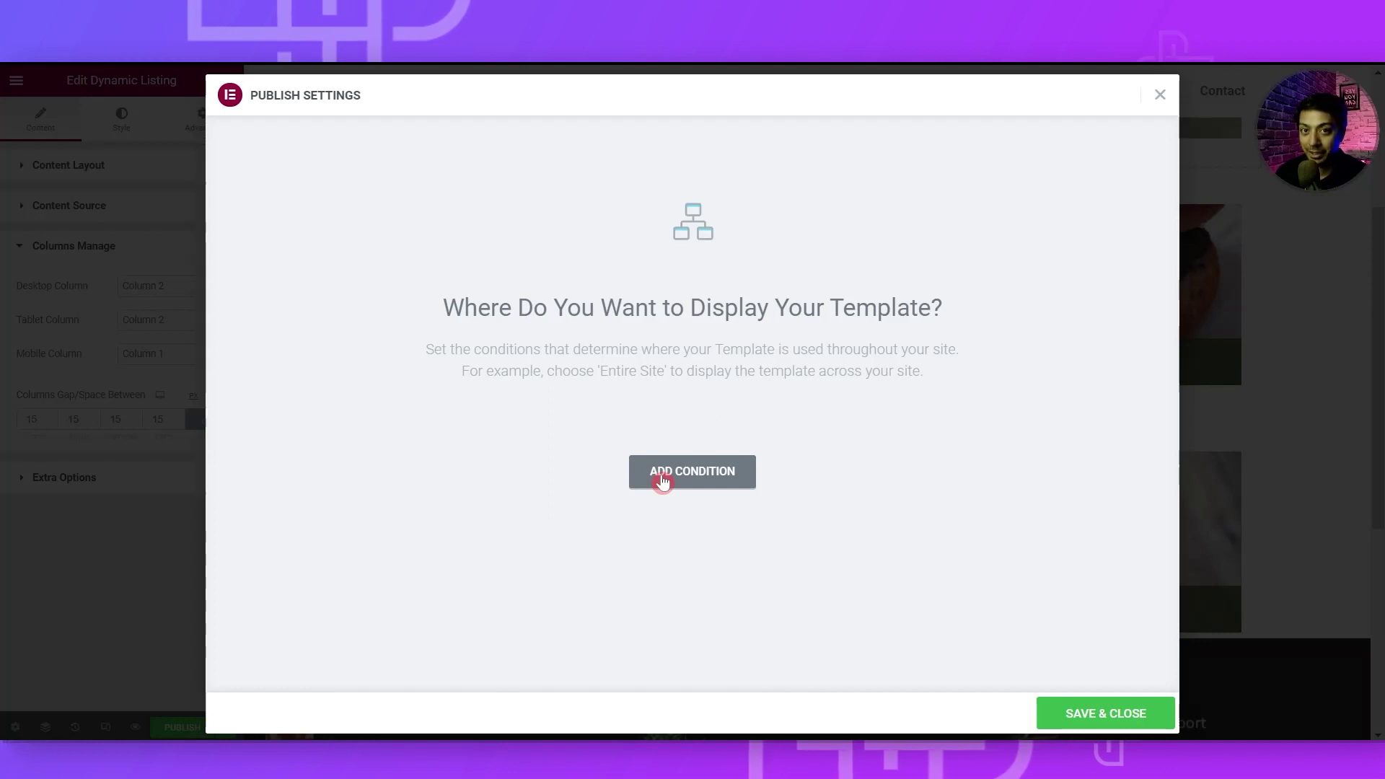
{"action": "left_click", "coordinate": [663, 480]}
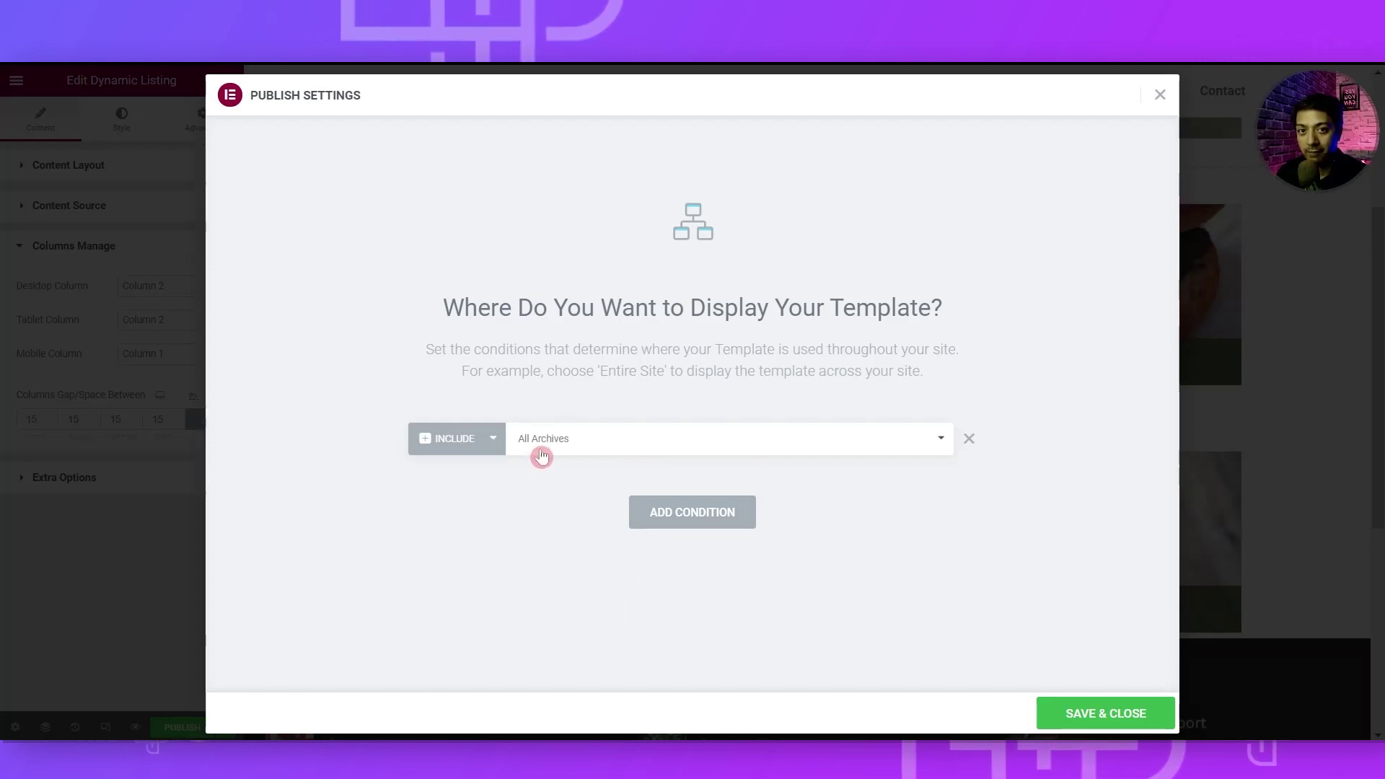
{"action": "left_click", "coordinate": [1084, 723]}
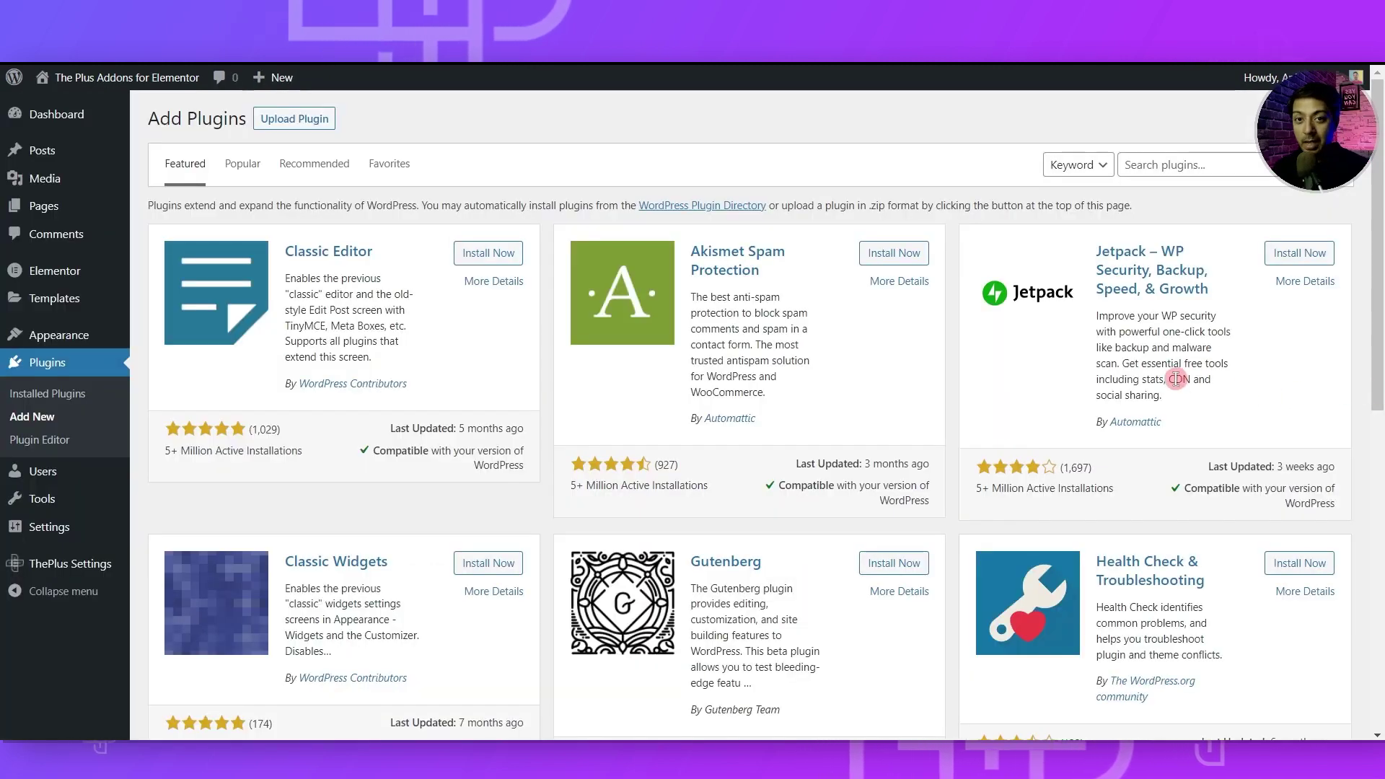
Search the plugin directory for acf and install the Advanced Custom Fields plugin
{"action": "left_click", "coordinate": [1219, 166]}
{"action": "type", "text": "acf"}
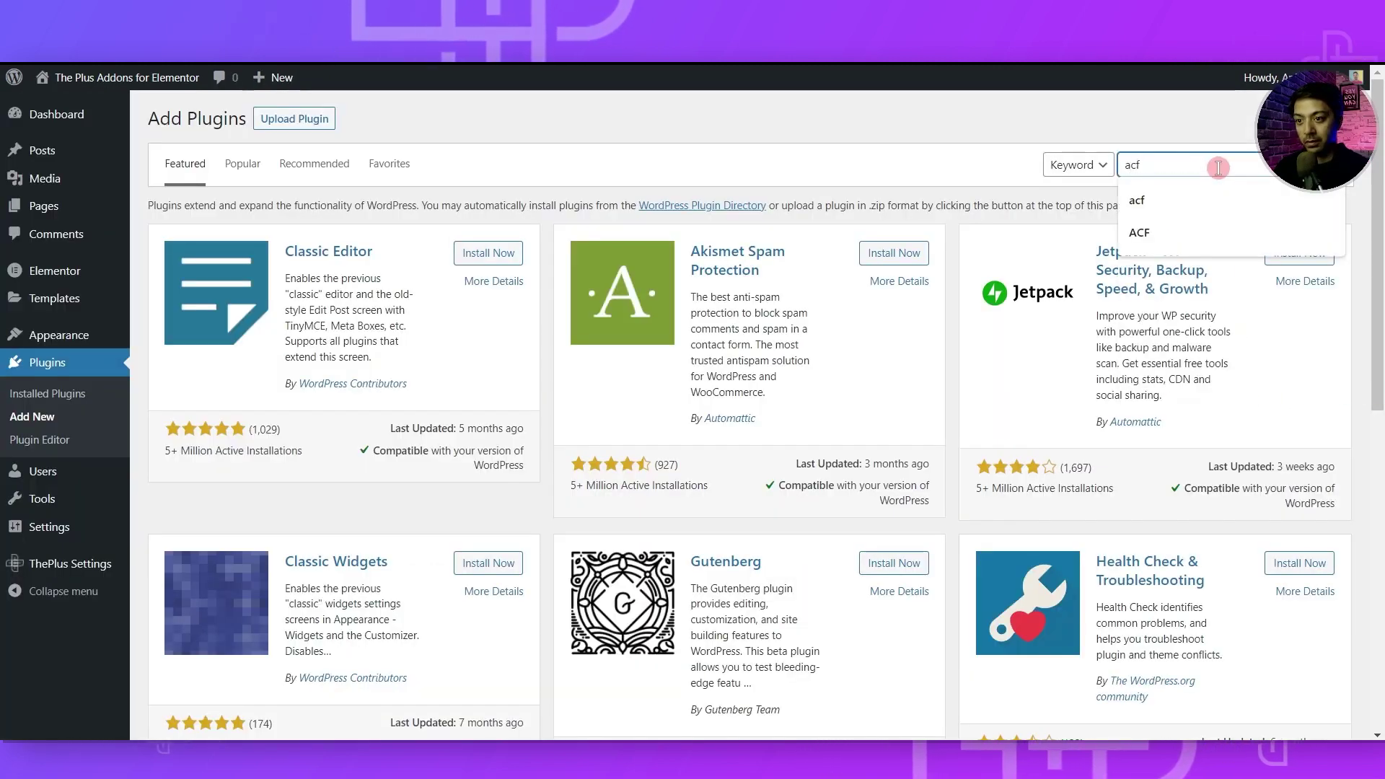
{"action": "key", "text": "Return"}
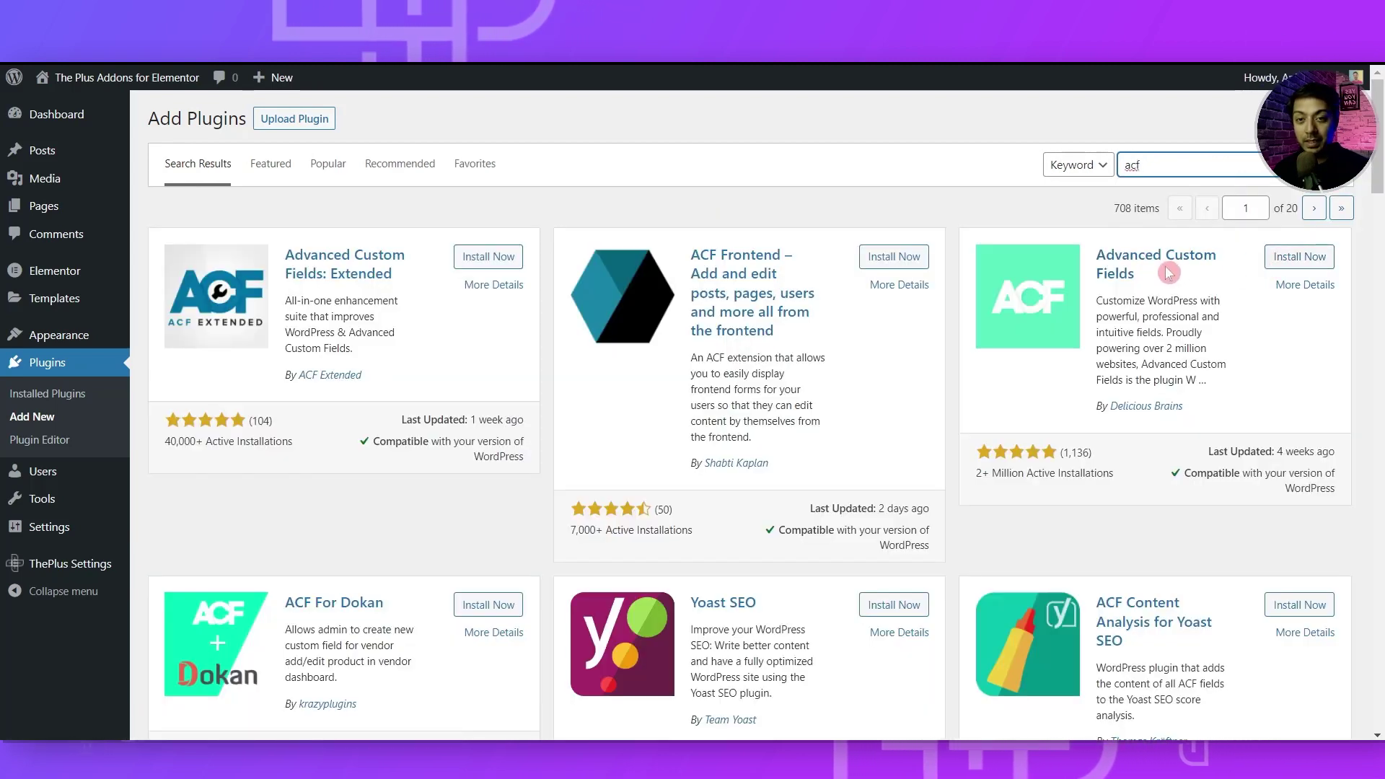
{"action": "left_click", "coordinate": [1289, 263]}
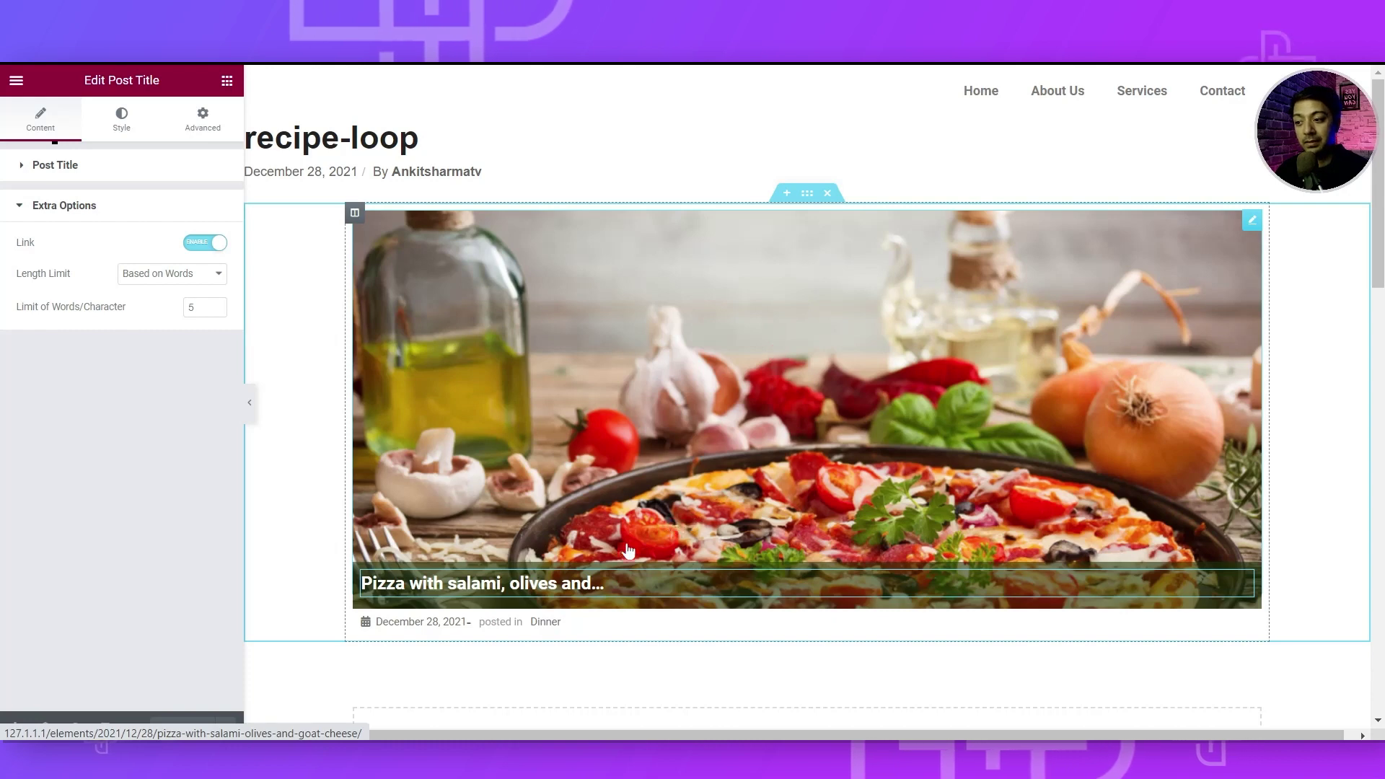
{"action": "left_click", "coordinate": [550, 452]}
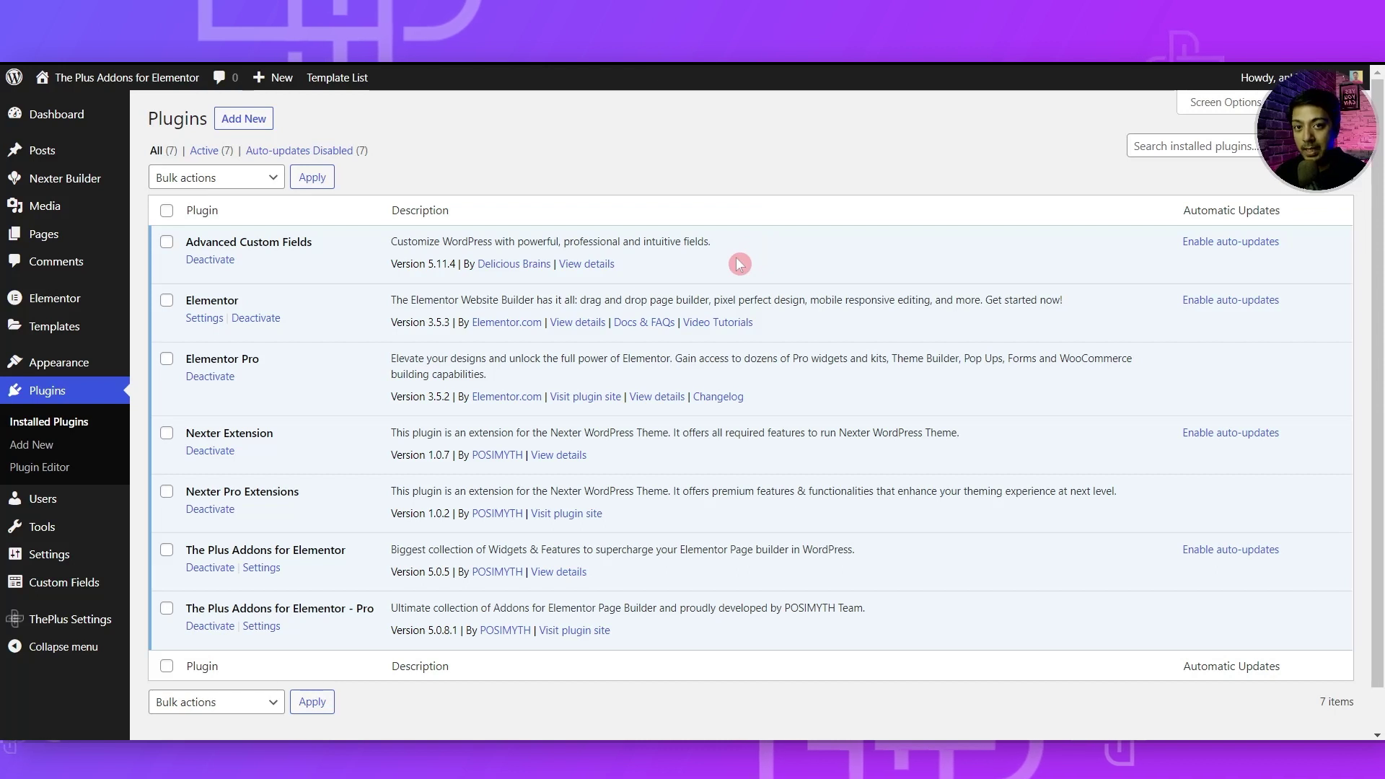
Create a new custom field group titled recipe-addons
{"action": "left_click", "coordinate": [117, 549]}
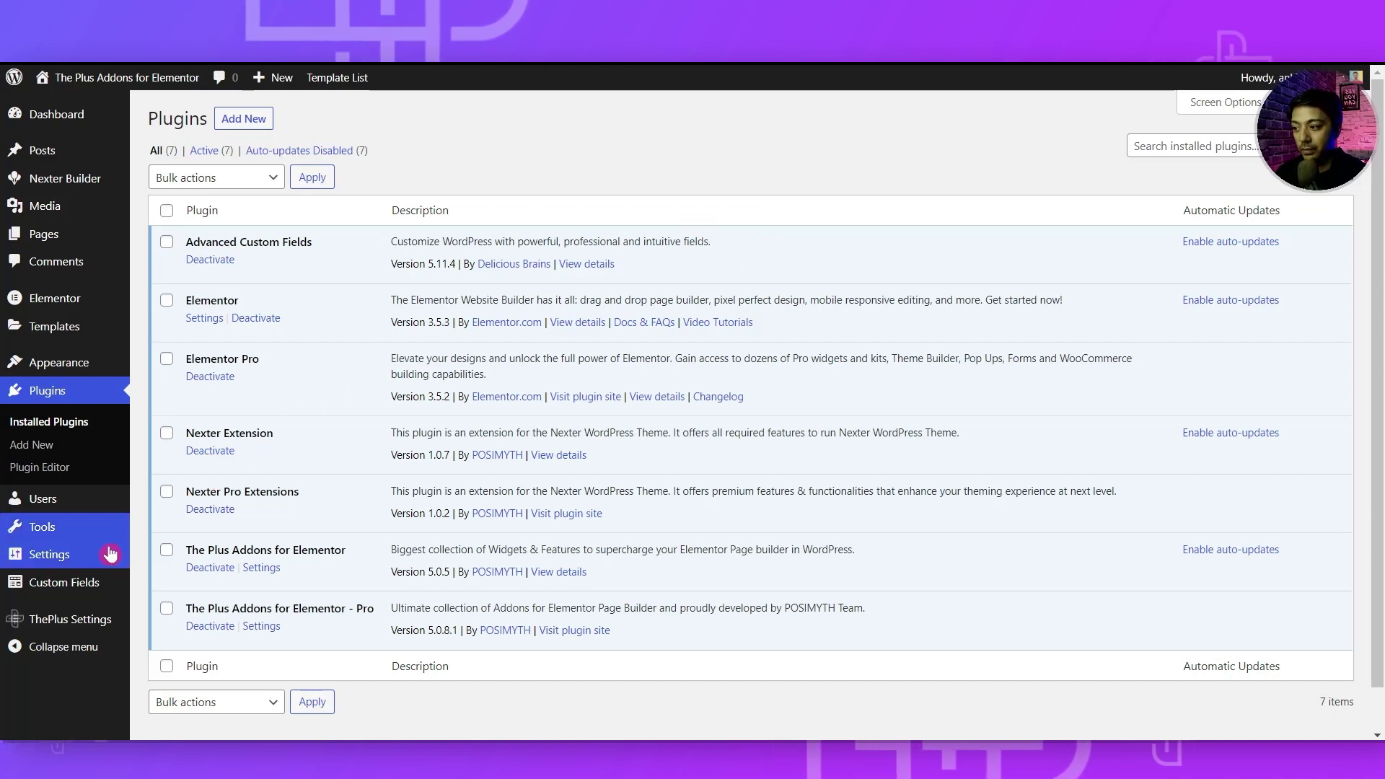
{"action": "mouse_move", "coordinate": [50, 591]}
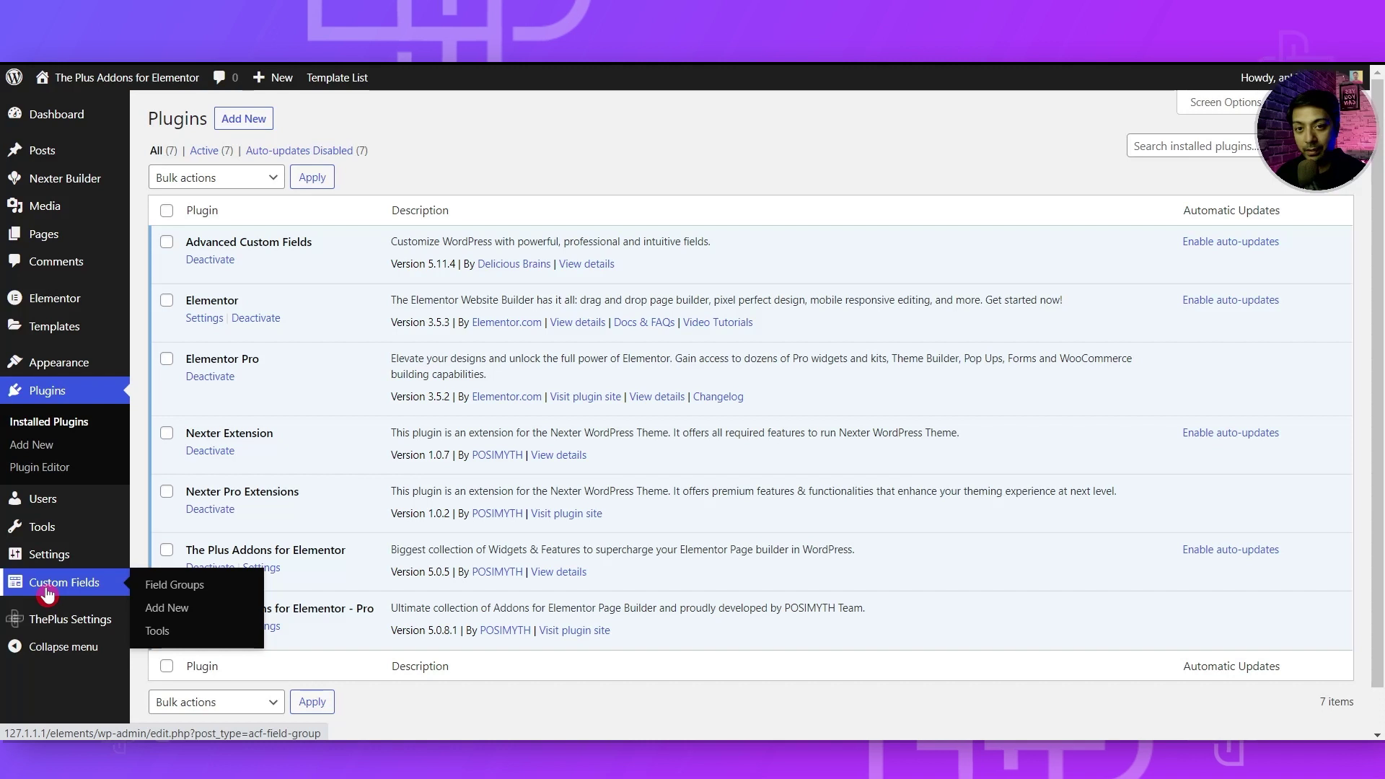
{"action": "left_click", "coordinate": [47, 593]}
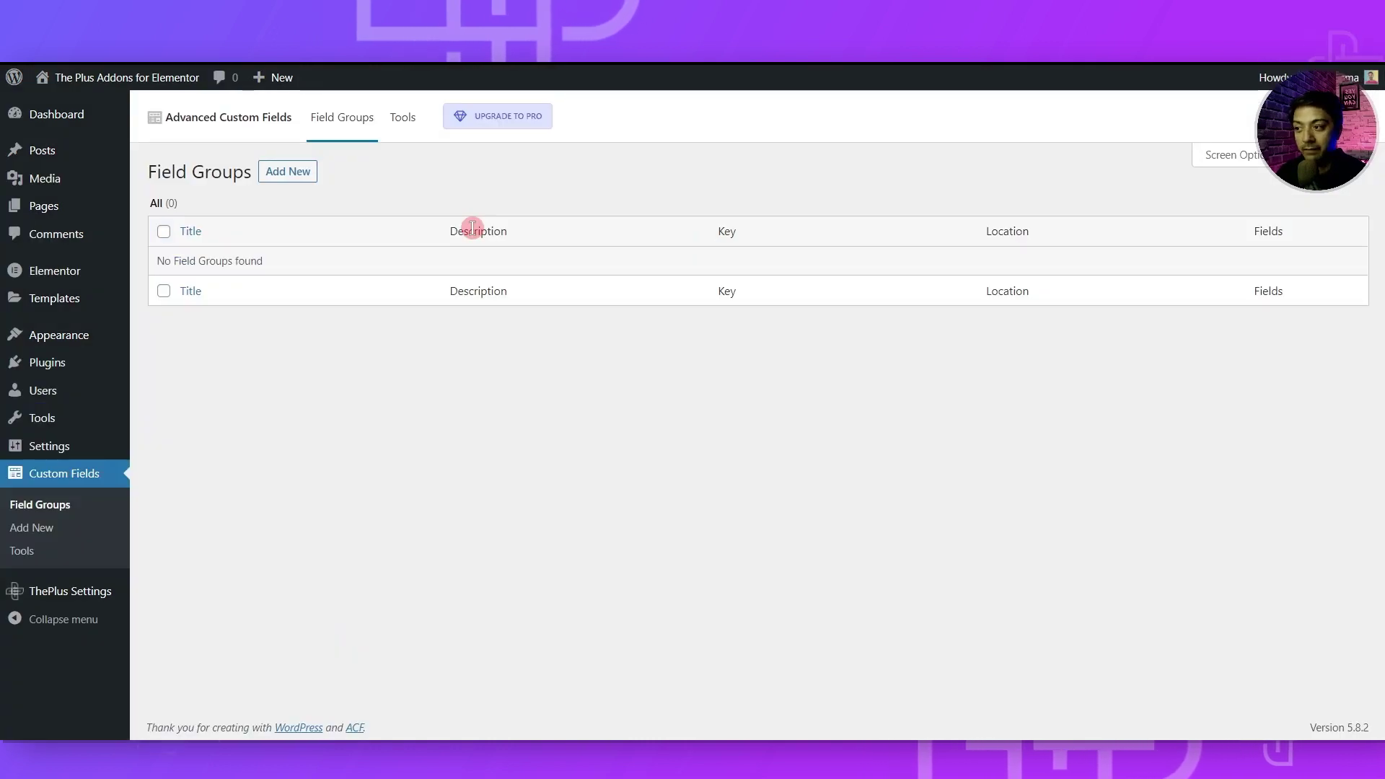
{"action": "left_click", "coordinate": [281, 180]}
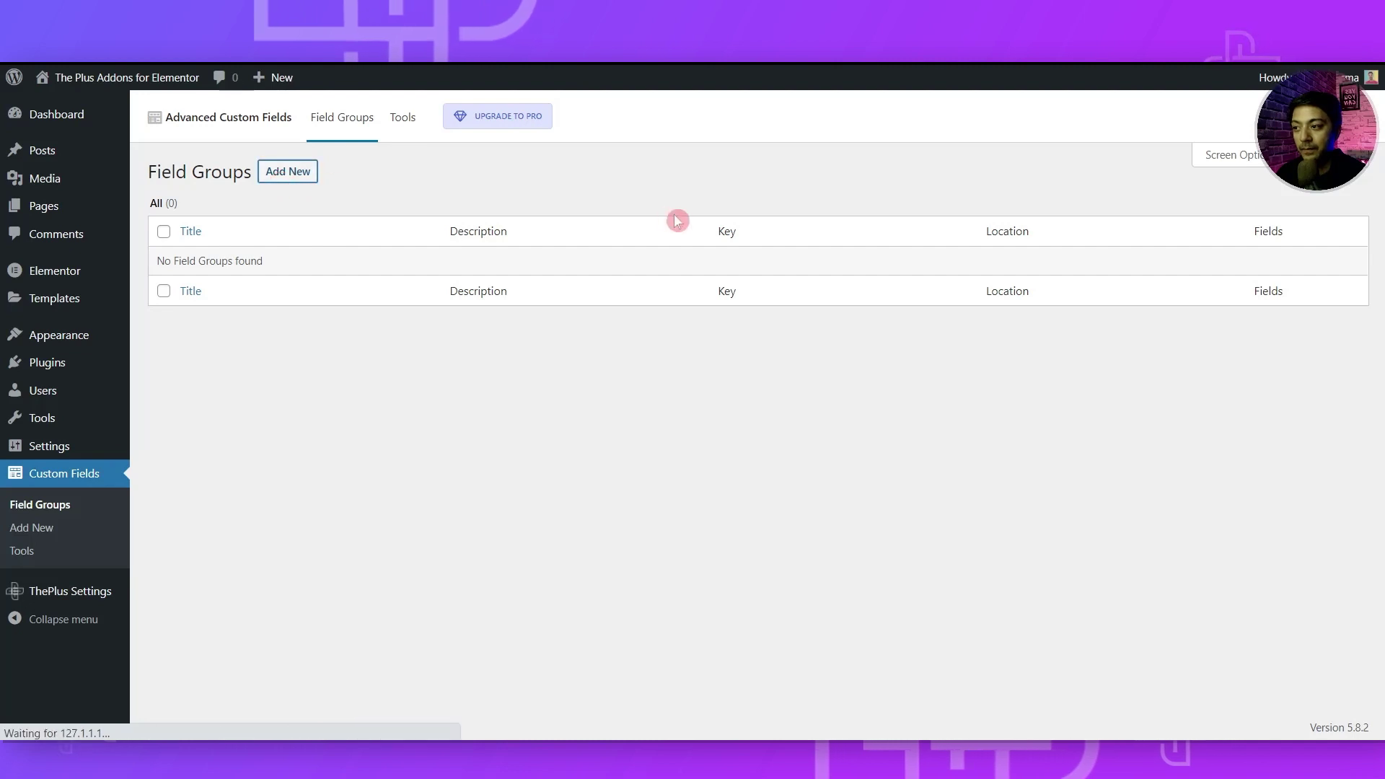
{"action": "type", "text": "recipe-addons"}
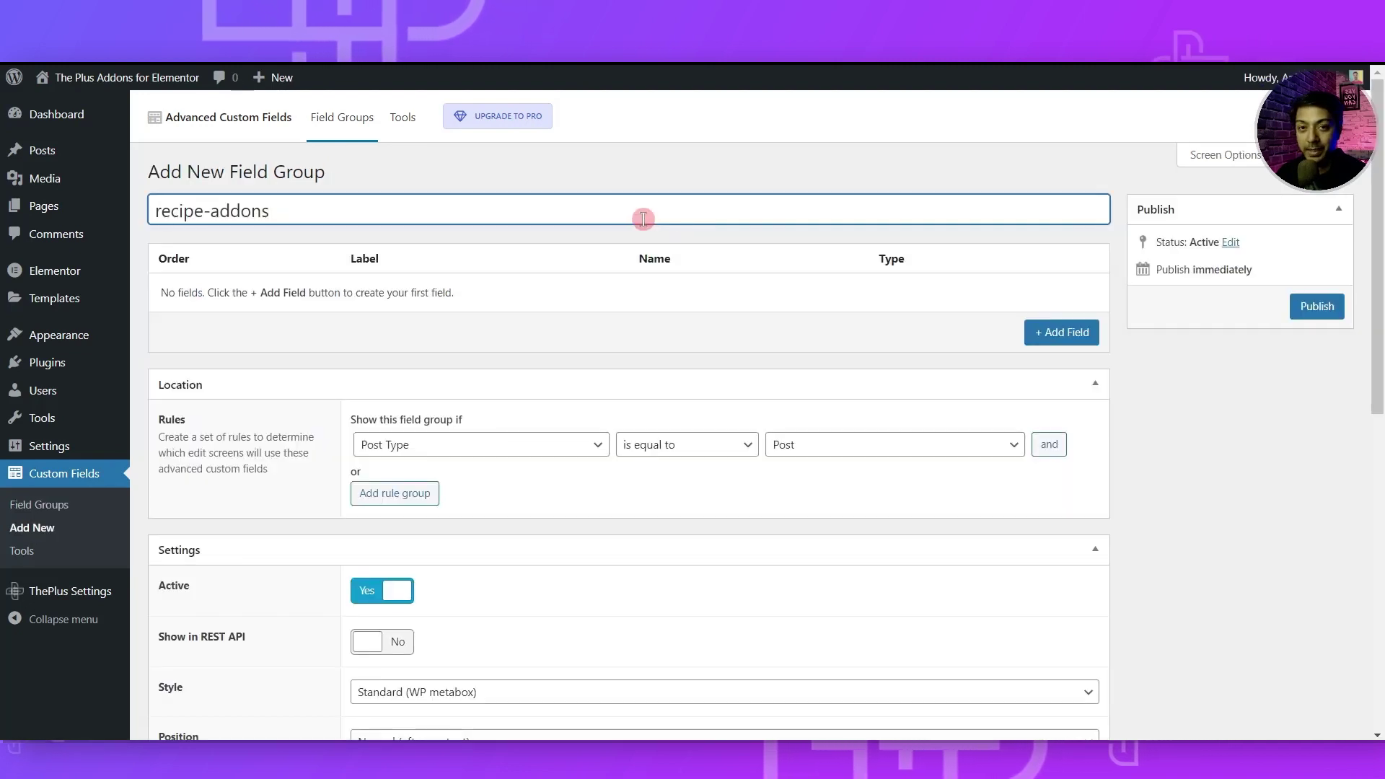
Add a first field labelled Levels to the group and set its field type to Select
{"action": "left_click", "coordinate": [1043, 334]}
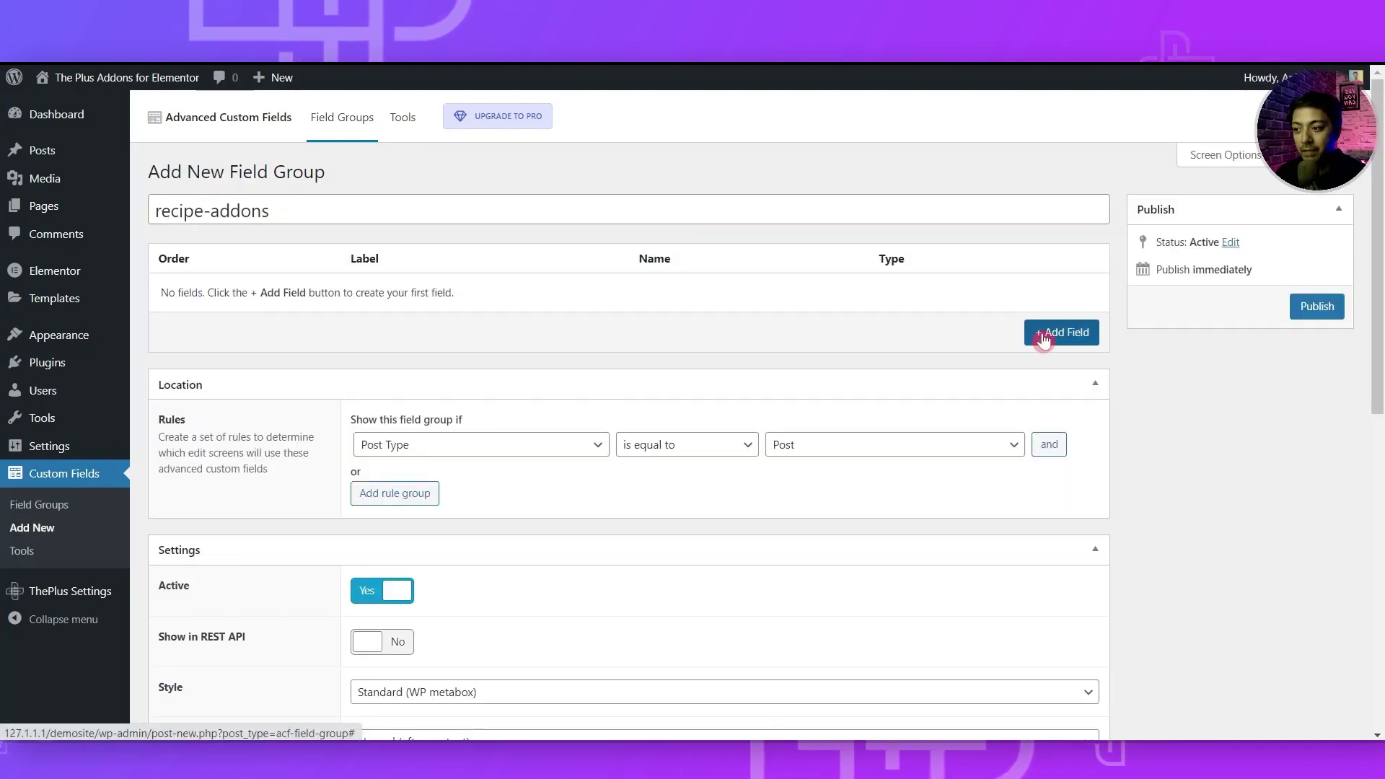
{"action": "type", "text": "Le"}
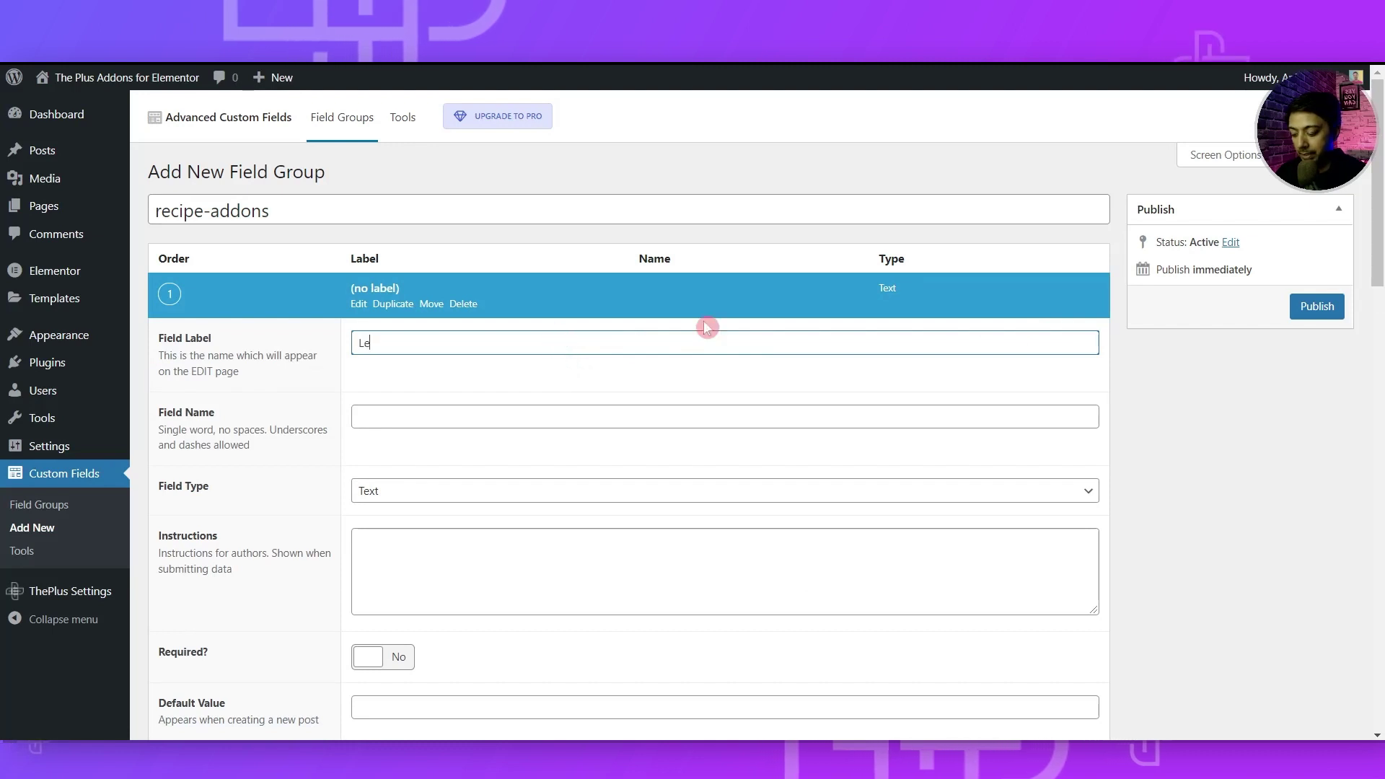
{"action": "type", "text": "vels"}
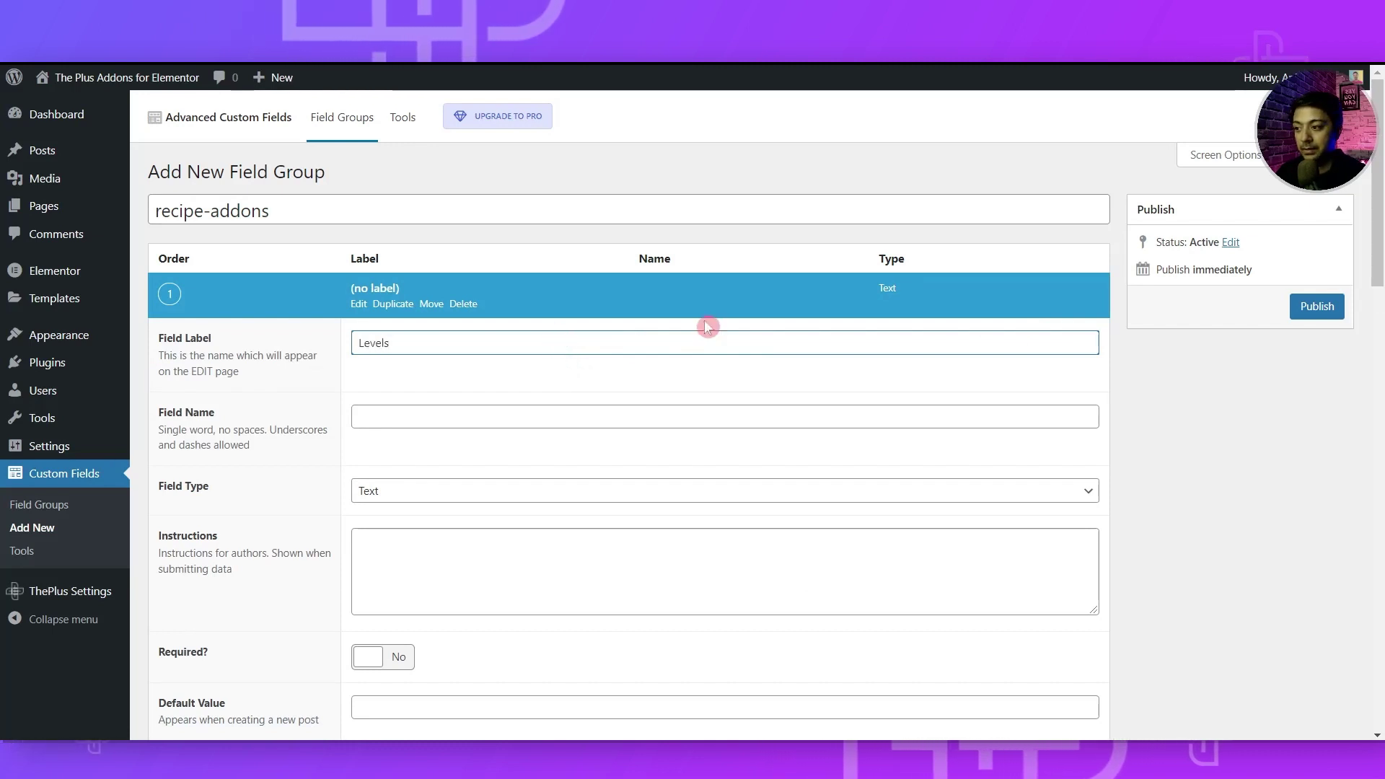
{"action": "key", "text": "Tab"}
{"action": "left_click", "coordinate": [573, 497]}
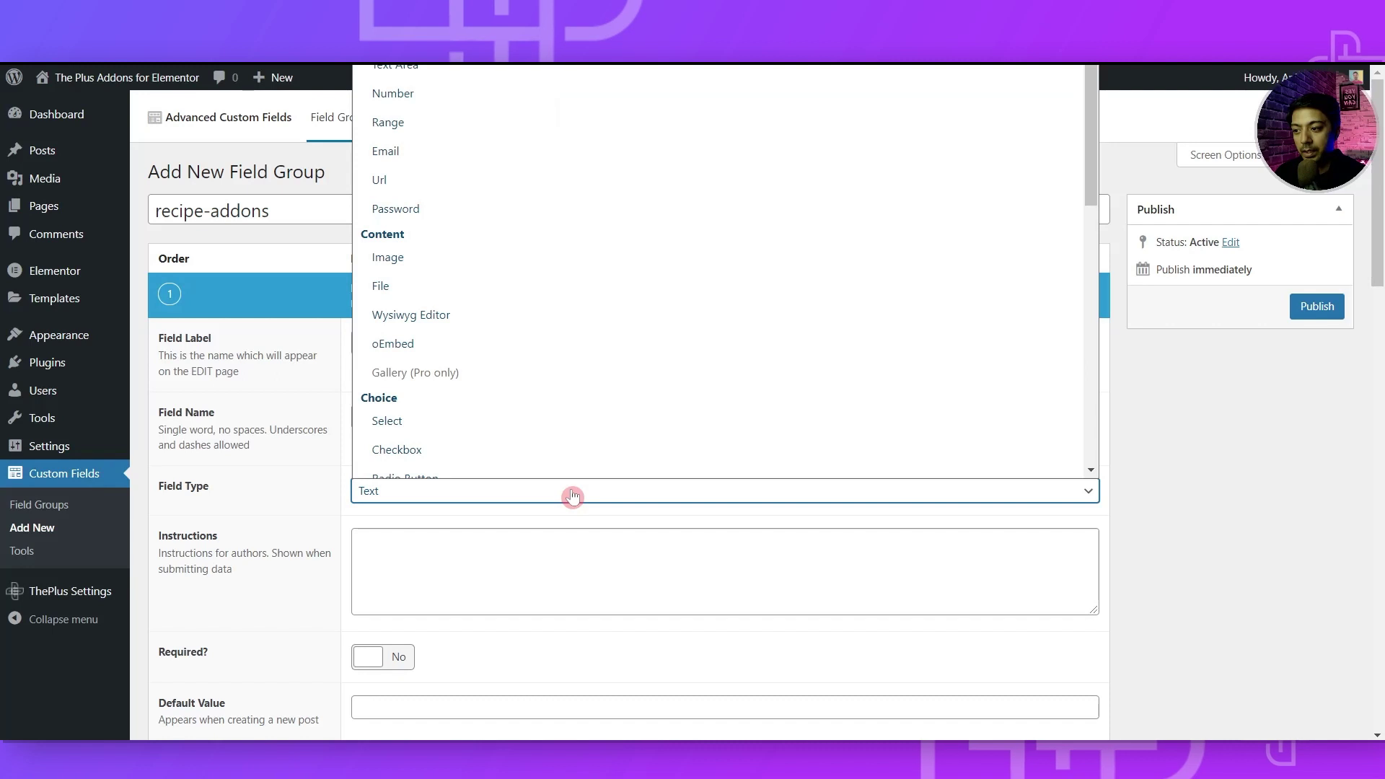
{"action": "key", "text": "s"}
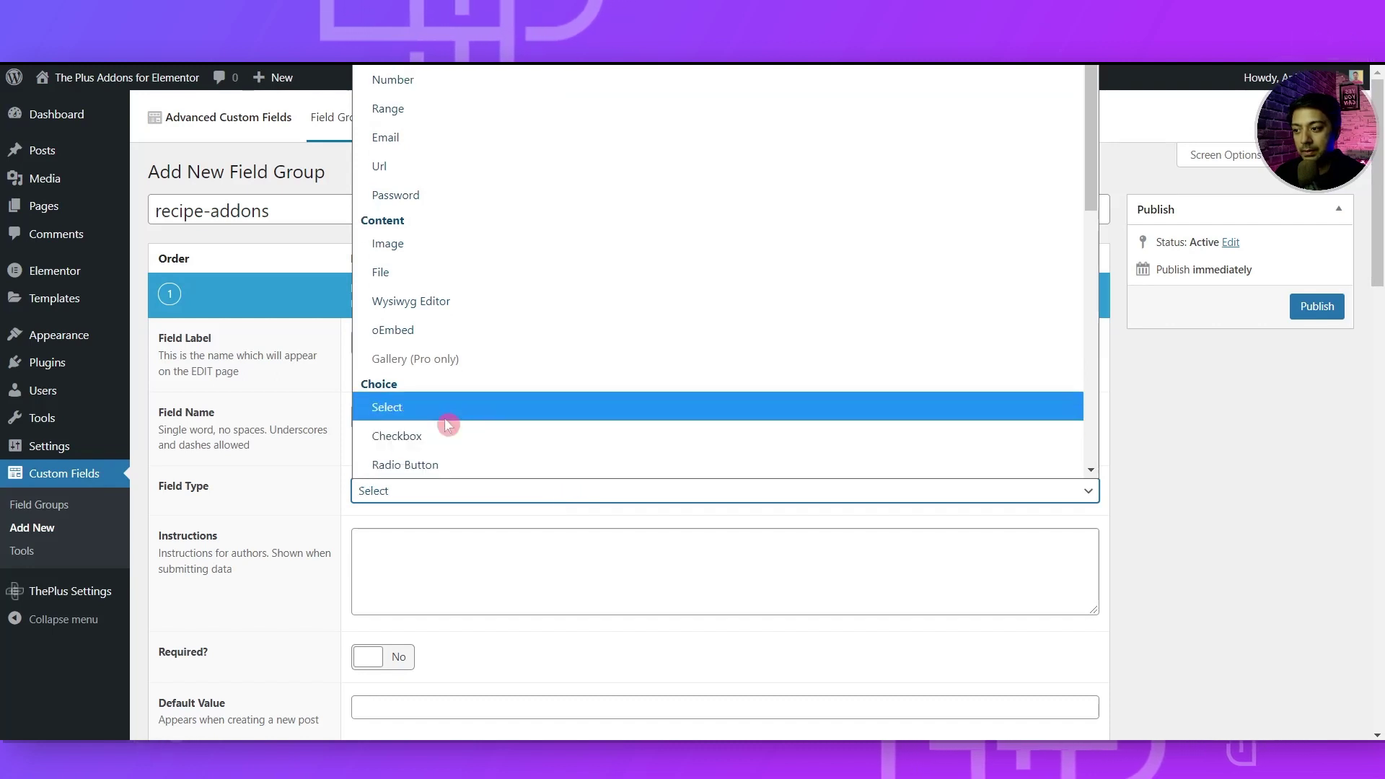
{"action": "left_click", "coordinate": [446, 421]}
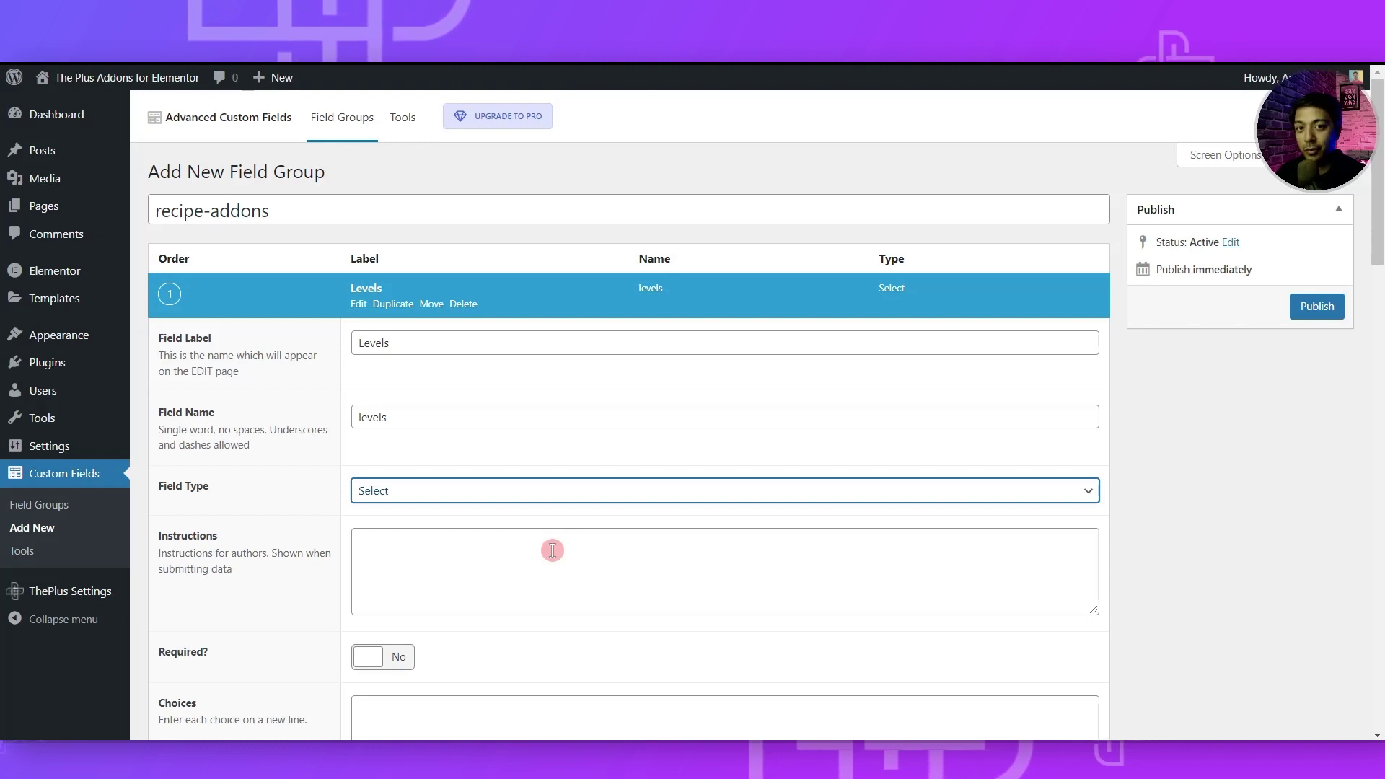
Enter Beginners, Intermediate and Expert as the choices of the Levels field, each on its own line
{"action": "left_click", "coordinate": [549, 554]}
{"action": "scroll", "coordinate": [505, 559], "scroll_direction": "down", "scroll_amount": 3}
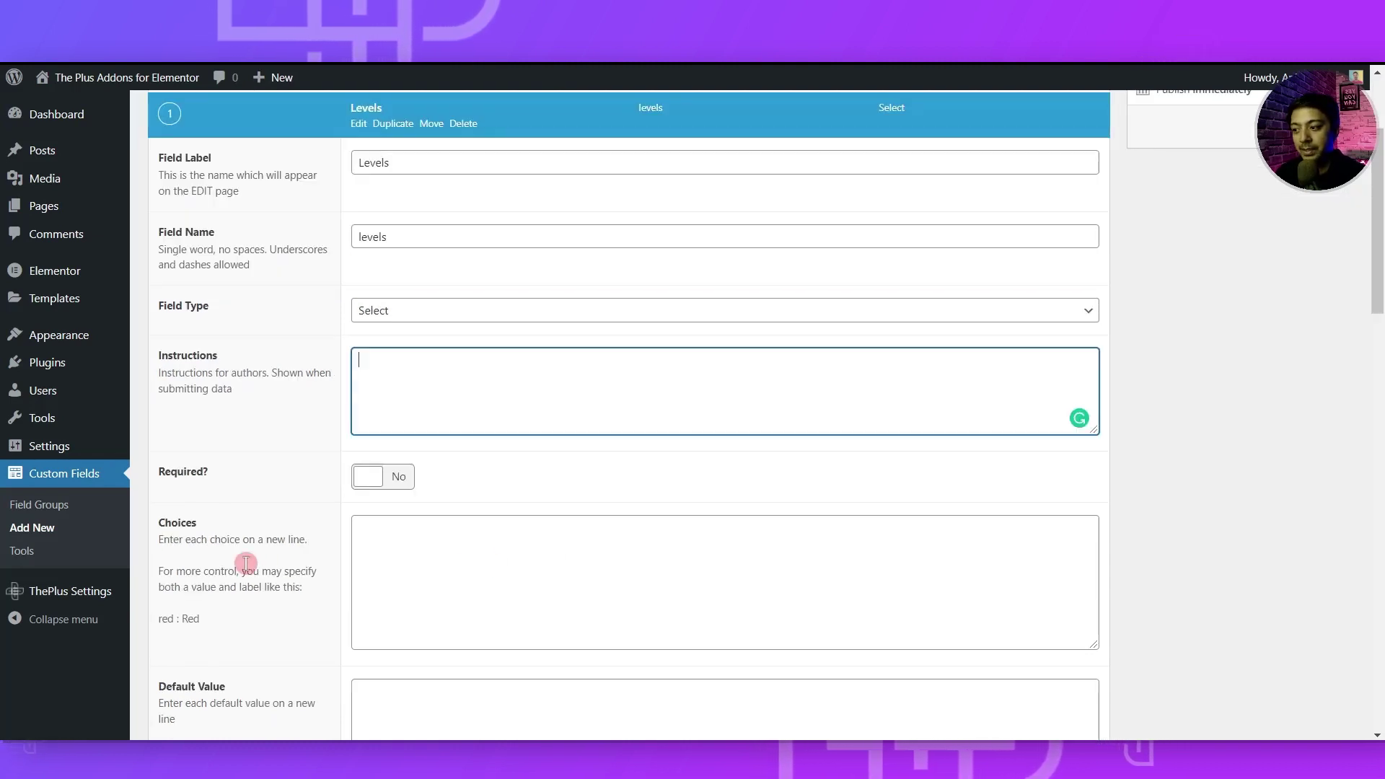
{"action": "left_click", "coordinate": [488, 556]}
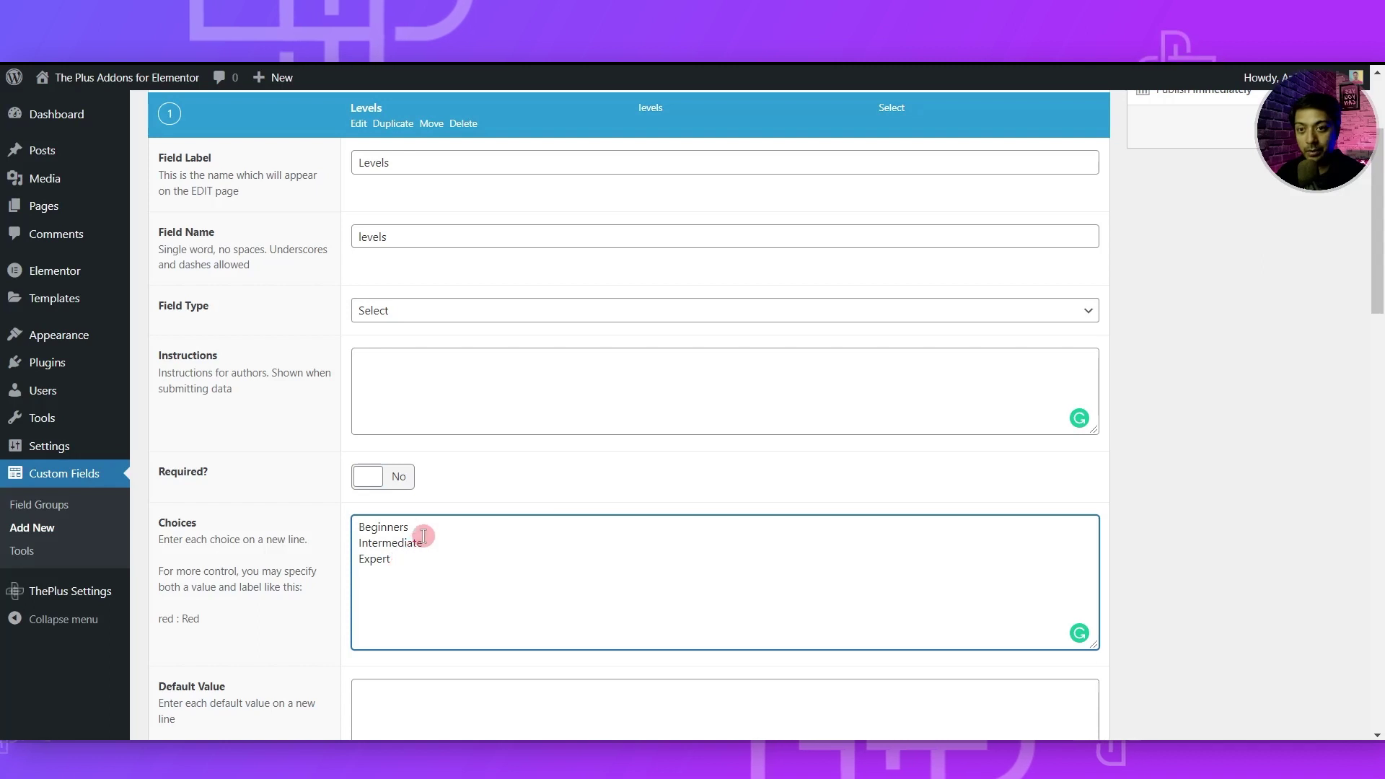
Add a second field labelled Duration and set its field type to Number
{"action": "scroll", "coordinate": [497, 434], "scroll_direction": "down", "scroll_amount": 9}
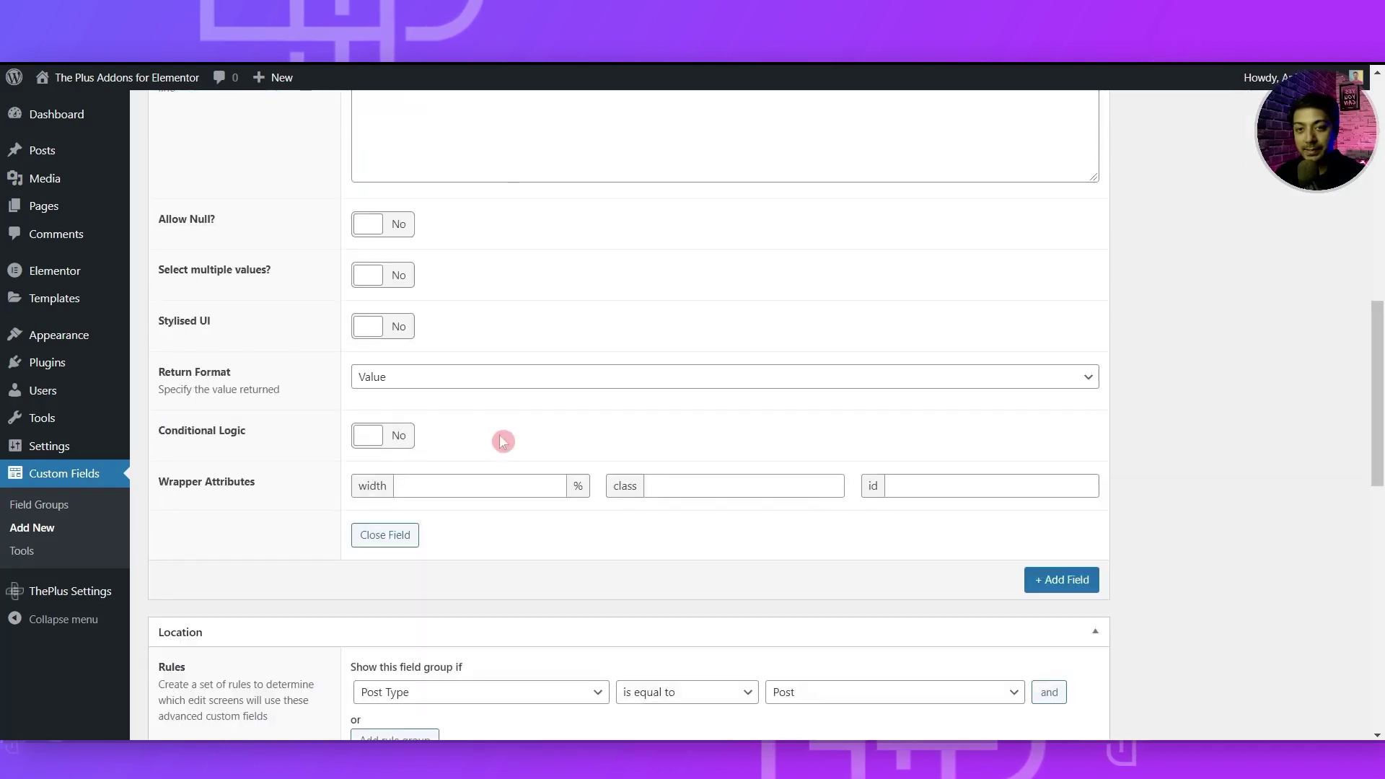
{"action": "left_click", "coordinate": [1047, 586]}
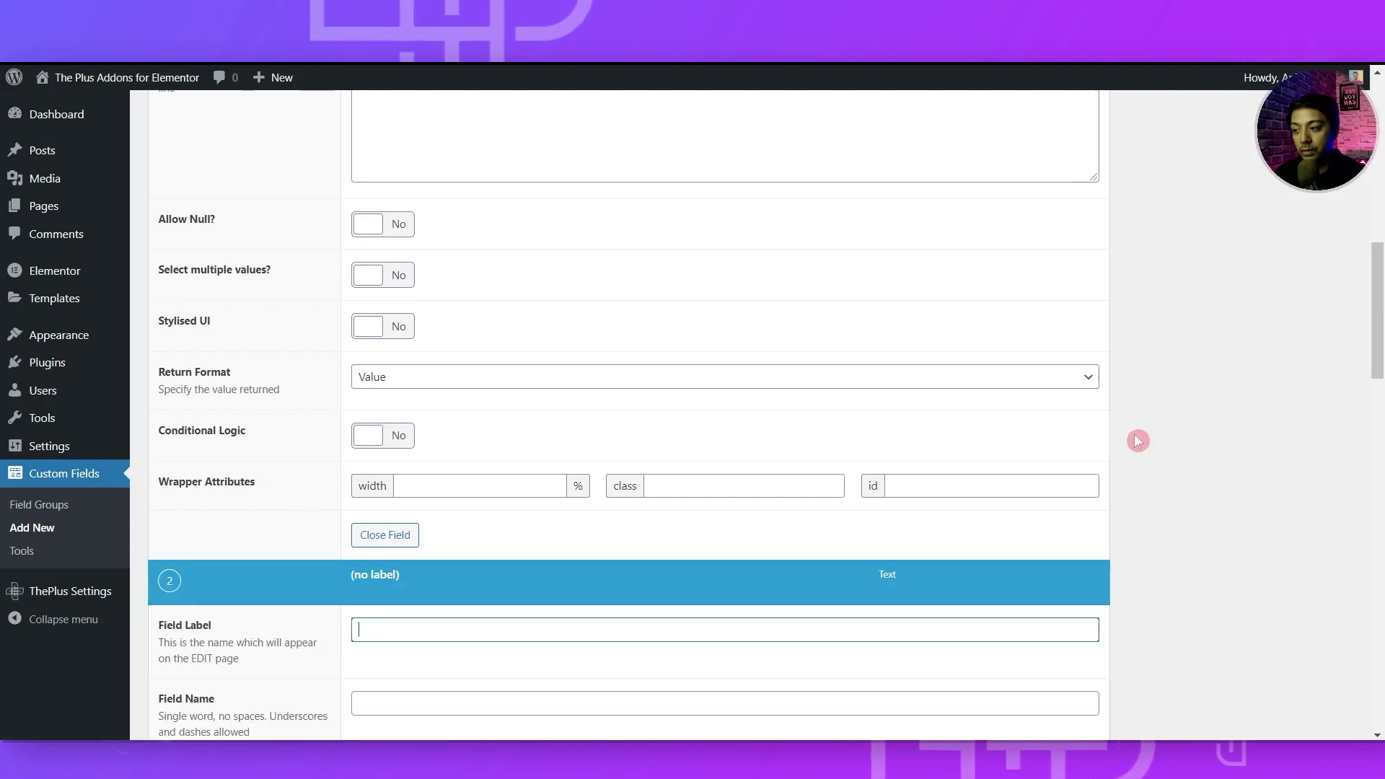
{"action": "type", "text": "Duration"}
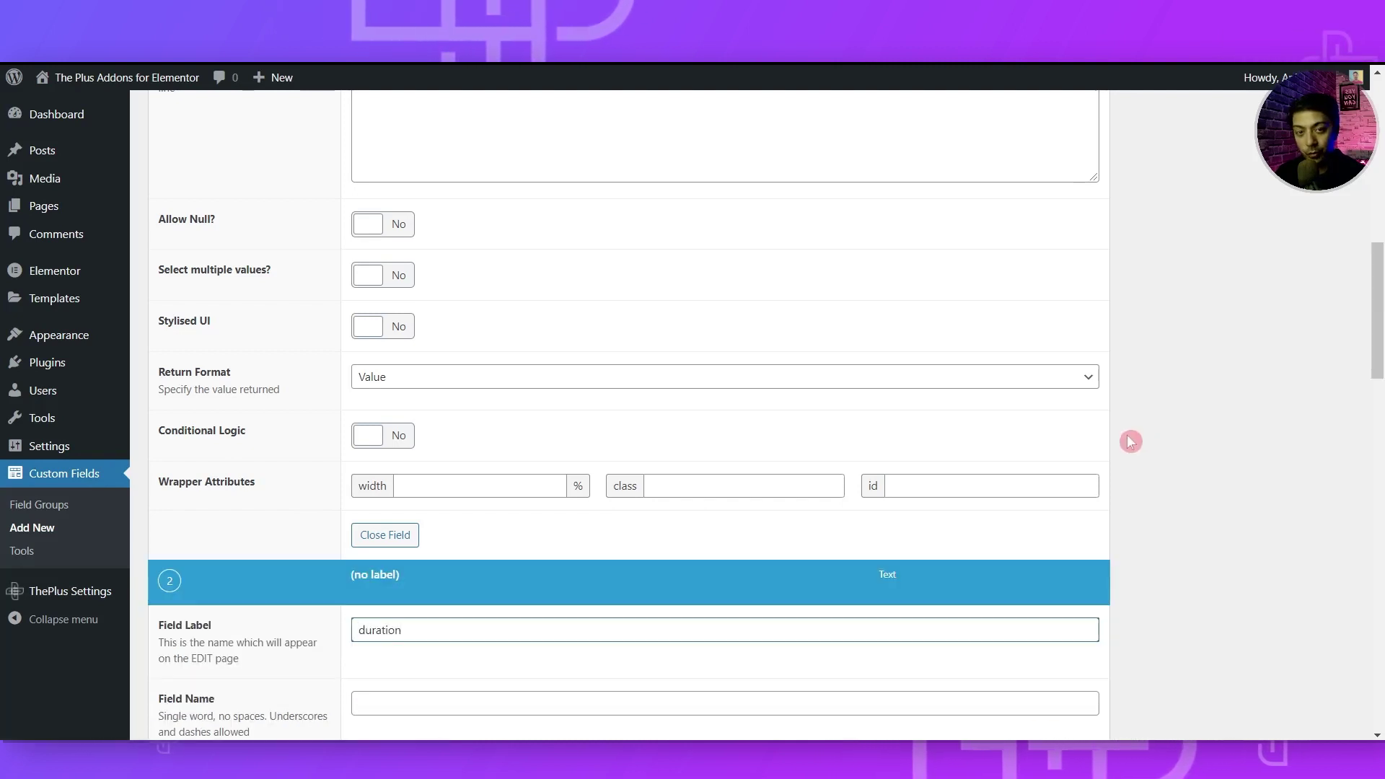
{"action": "key", "text": "Tab"}
{"action": "scroll", "coordinate": [465, 449], "scroll_direction": "down", "scroll_amount": 5}
{"action": "left_click", "coordinate": [449, 423]}
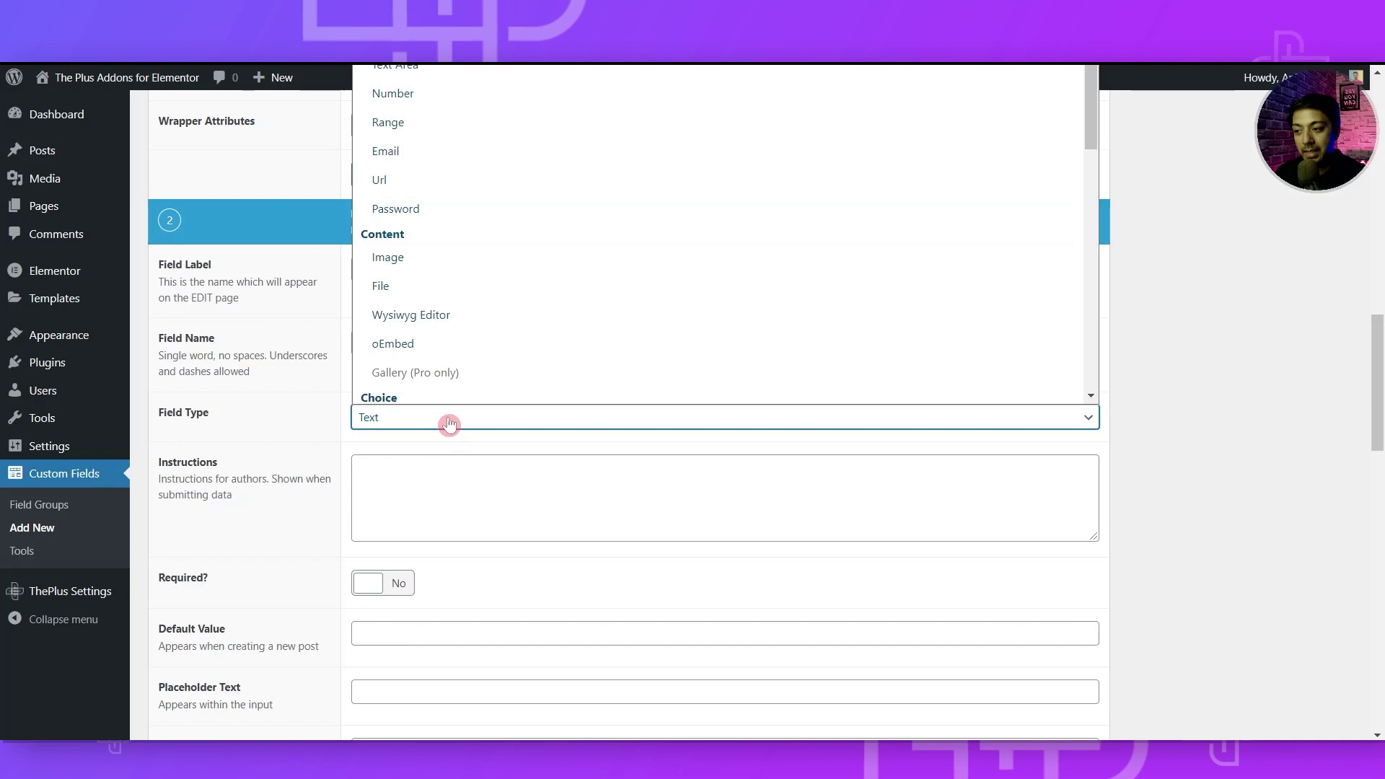
{"action": "key", "text": "Down"}
{"action": "key", "text": "Down"}
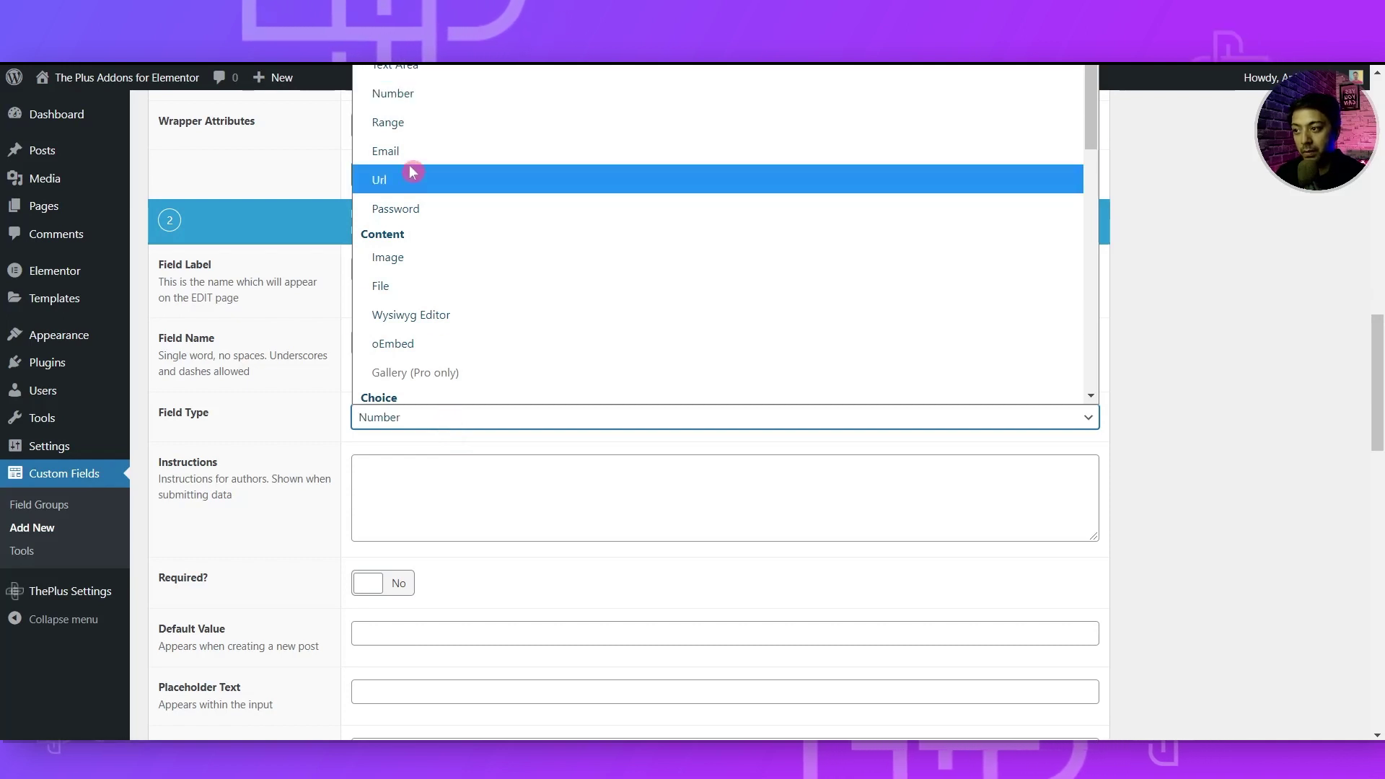
{"action": "left_click", "coordinate": [924, 454]}
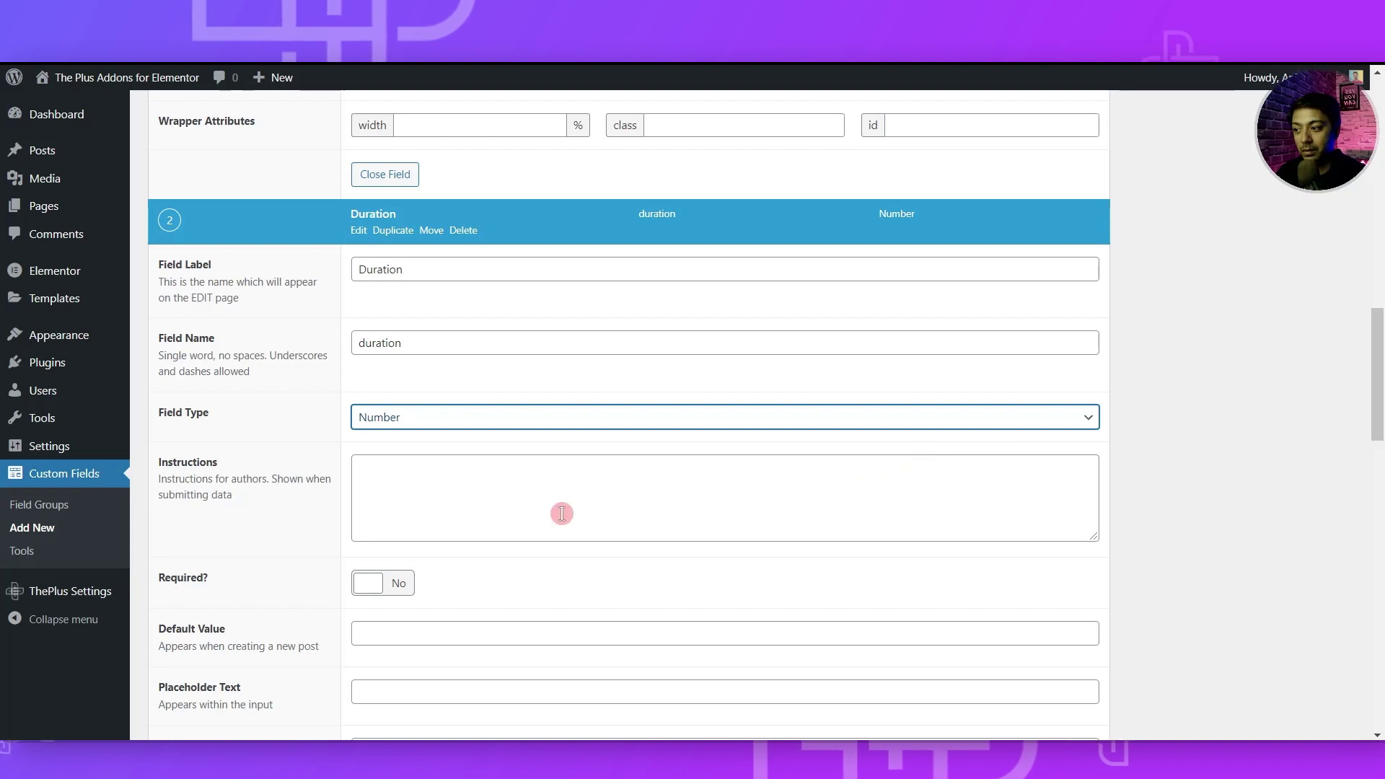
Set the text appended after the Duration input to Mins
{"action": "scroll", "coordinate": [562, 520], "scroll_direction": "down", "scroll_amount": 2}
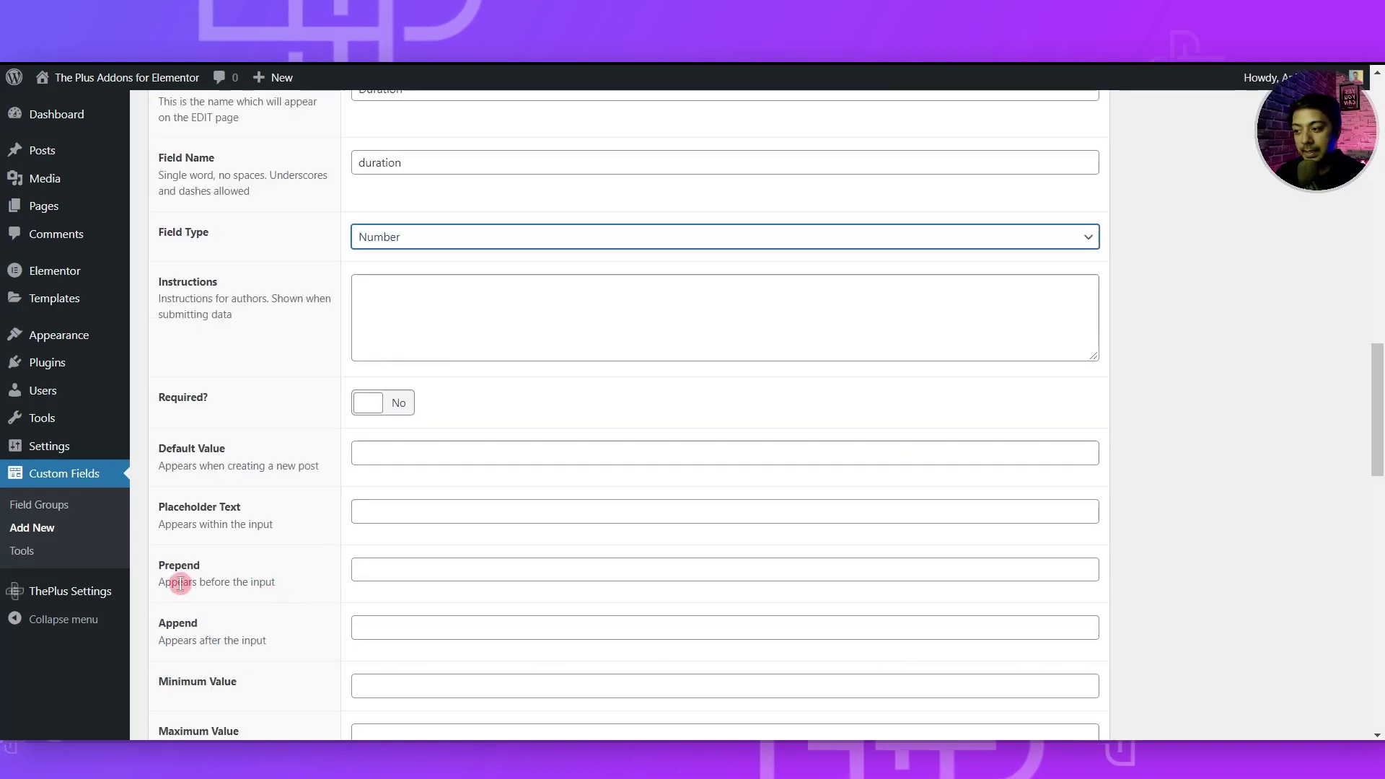
{"action": "left_click", "coordinate": [391, 623]}
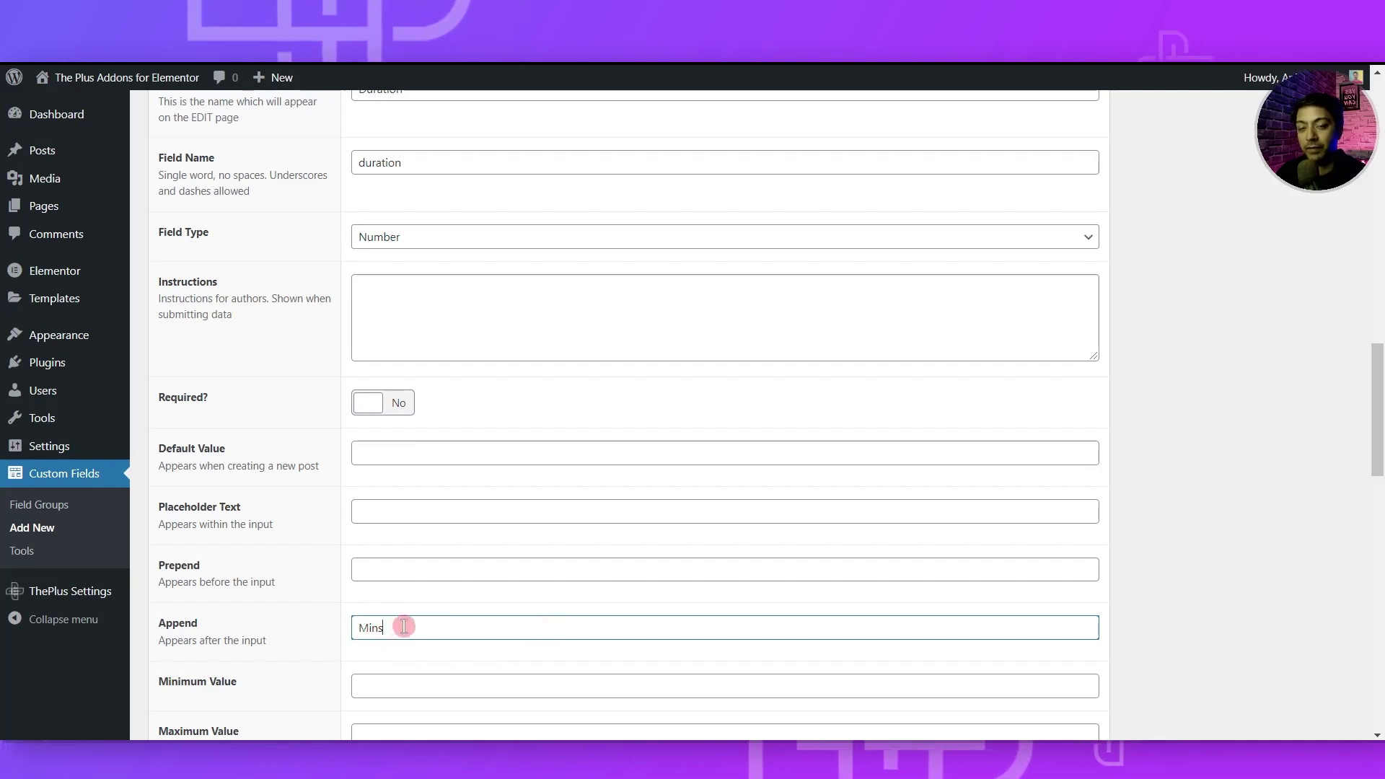
{"action": "left_click", "coordinate": [353, 316]}
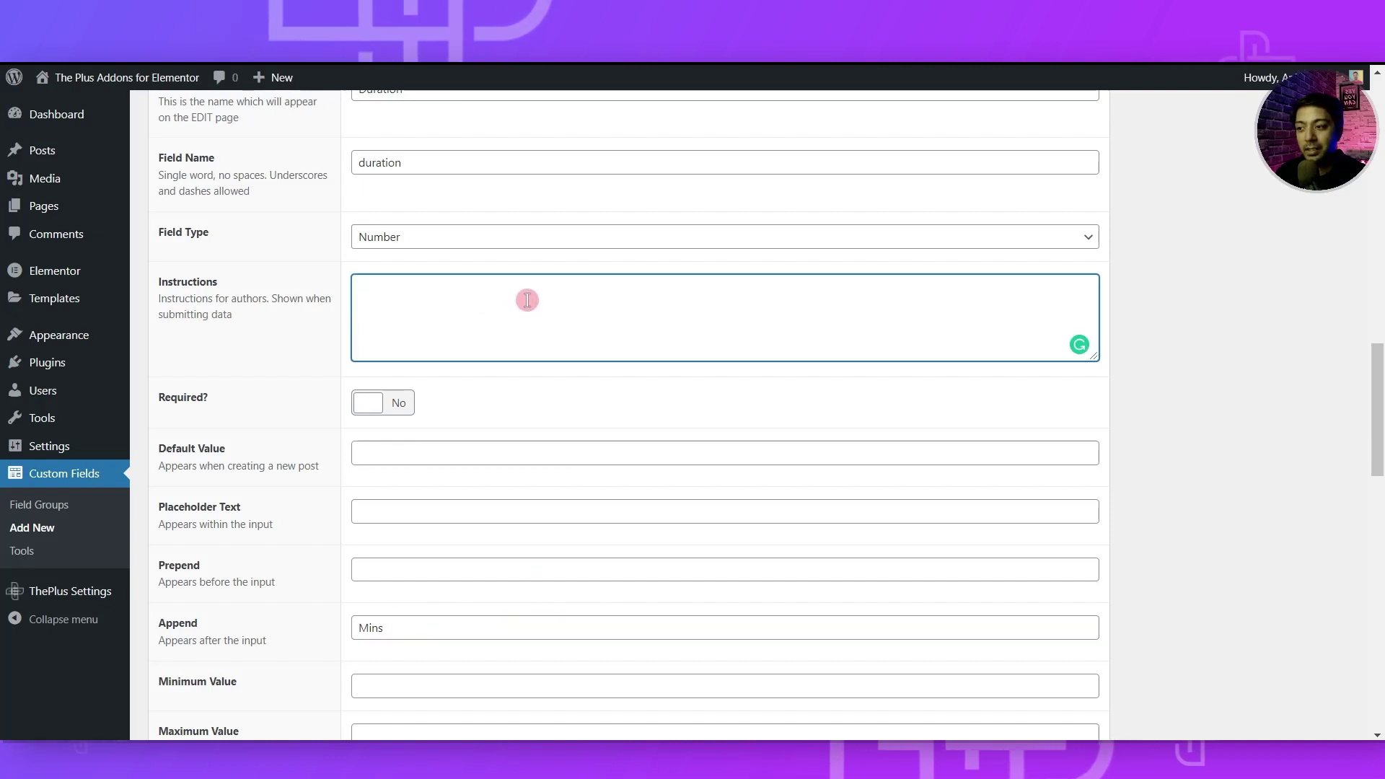
Add a third field labelled stars with type Number and the instructions "Enter Star rating for the recipe"
{"action": "scroll", "coordinate": [523, 297], "scroll_direction": "down", "scroll_amount": 5}
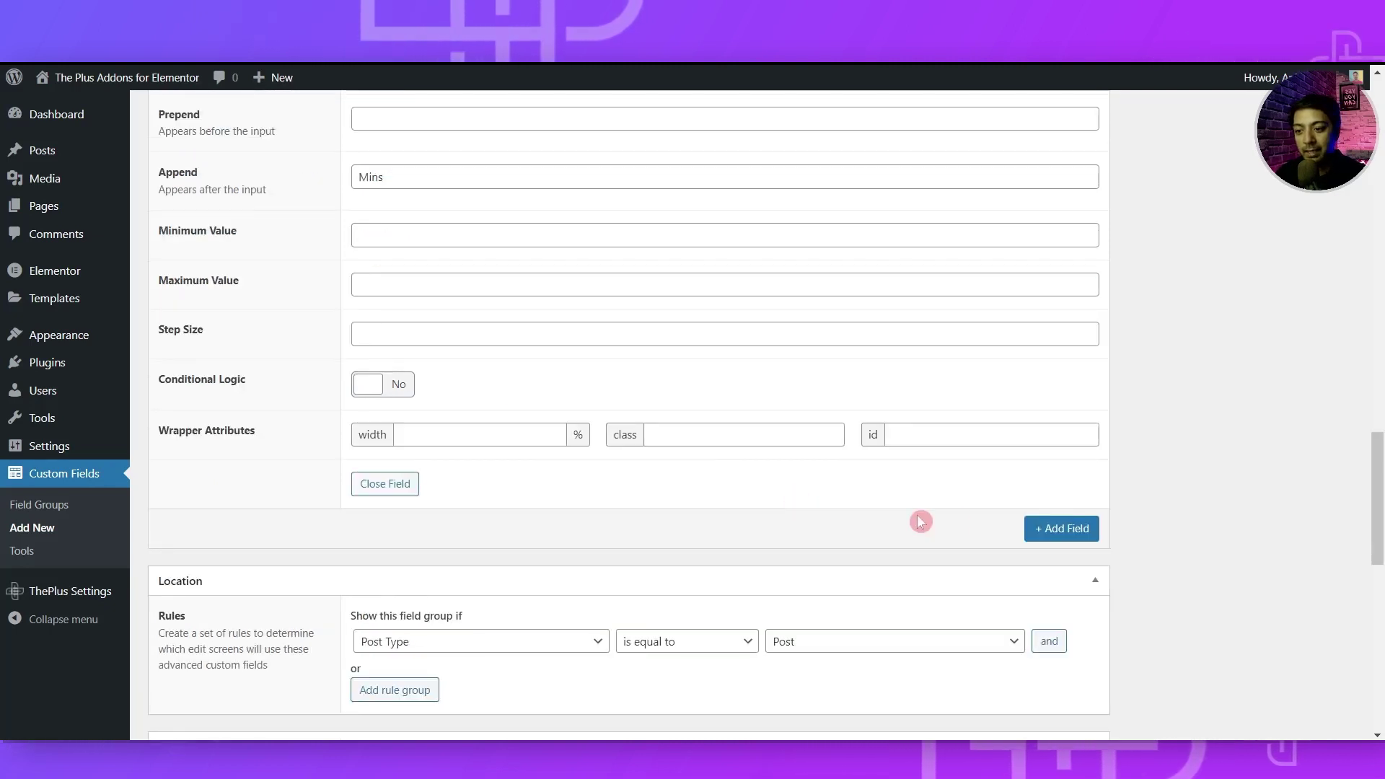
{"action": "left_click", "coordinate": [1058, 531]}
{"action": "scroll", "coordinate": [761, 610], "scroll_direction": "down", "scroll_amount": 1}
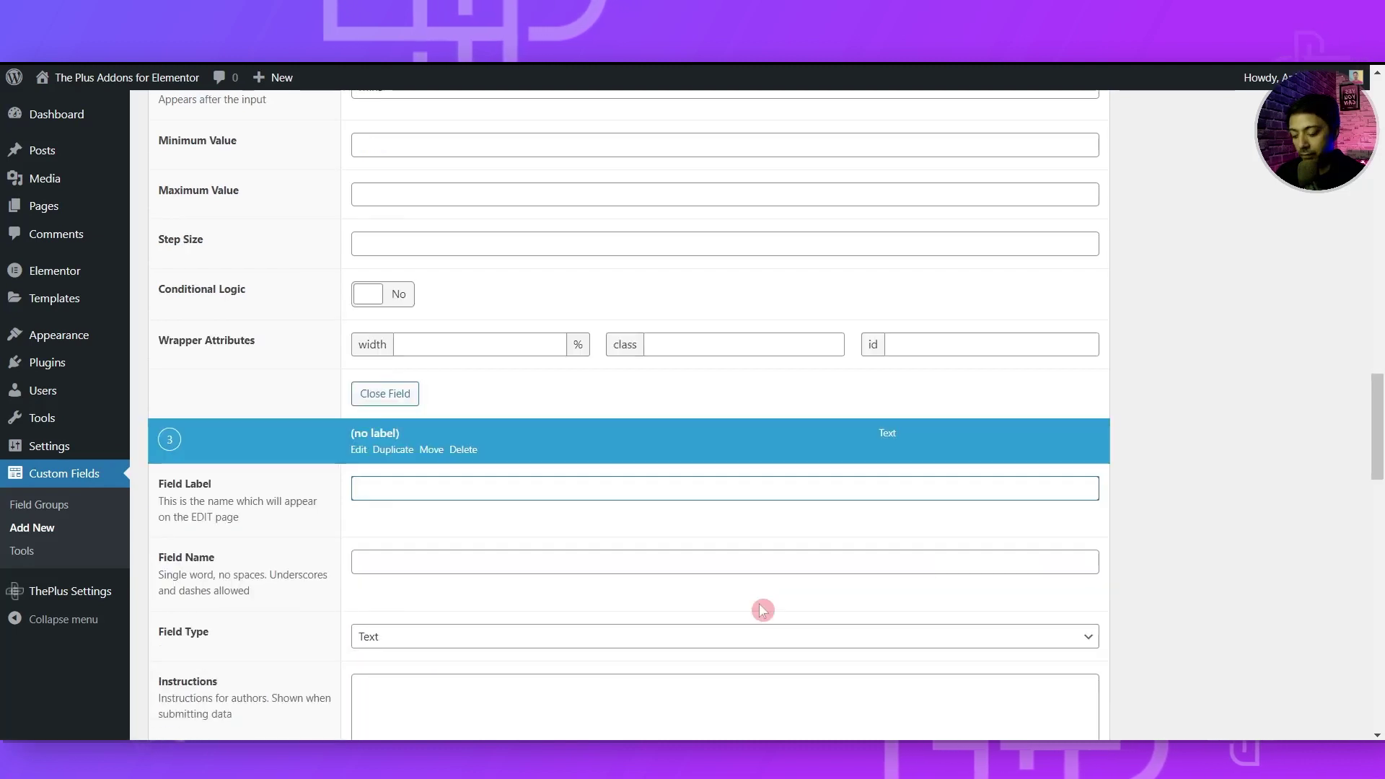
{"action": "key", "text": "Home"}
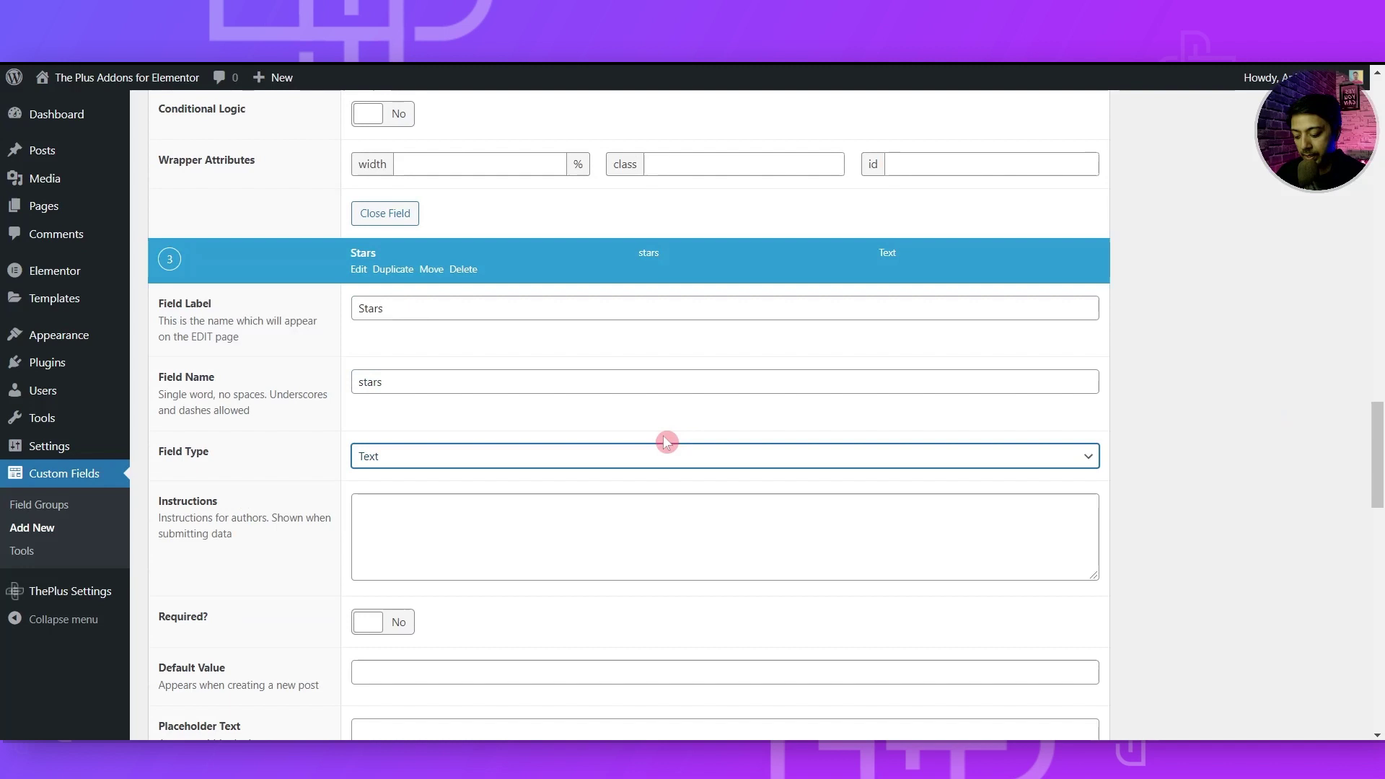
{"action": "key", "text": "n"}
{"action": "scroll", "coordinate": [667, 444], "scroll_direction": "down", "scroll_amount": 2}
{"action": "left_click", "coordinate": [777, 363]}
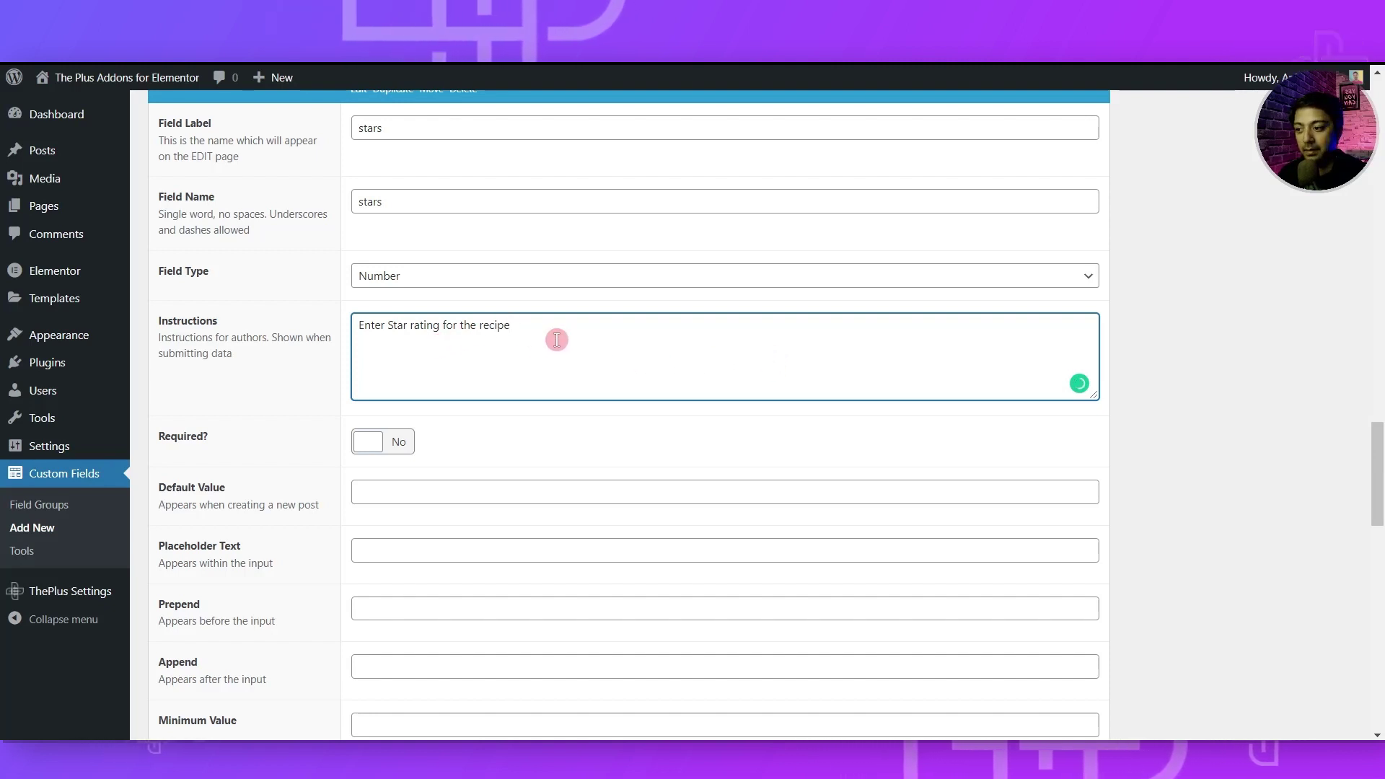
Publish the recipe-addons field group with its location rule kept at post type equal to Post
{"action": "scroll", "coordinate": [557, 339], "scroll_direction": "down", "scroll_amount": 10}
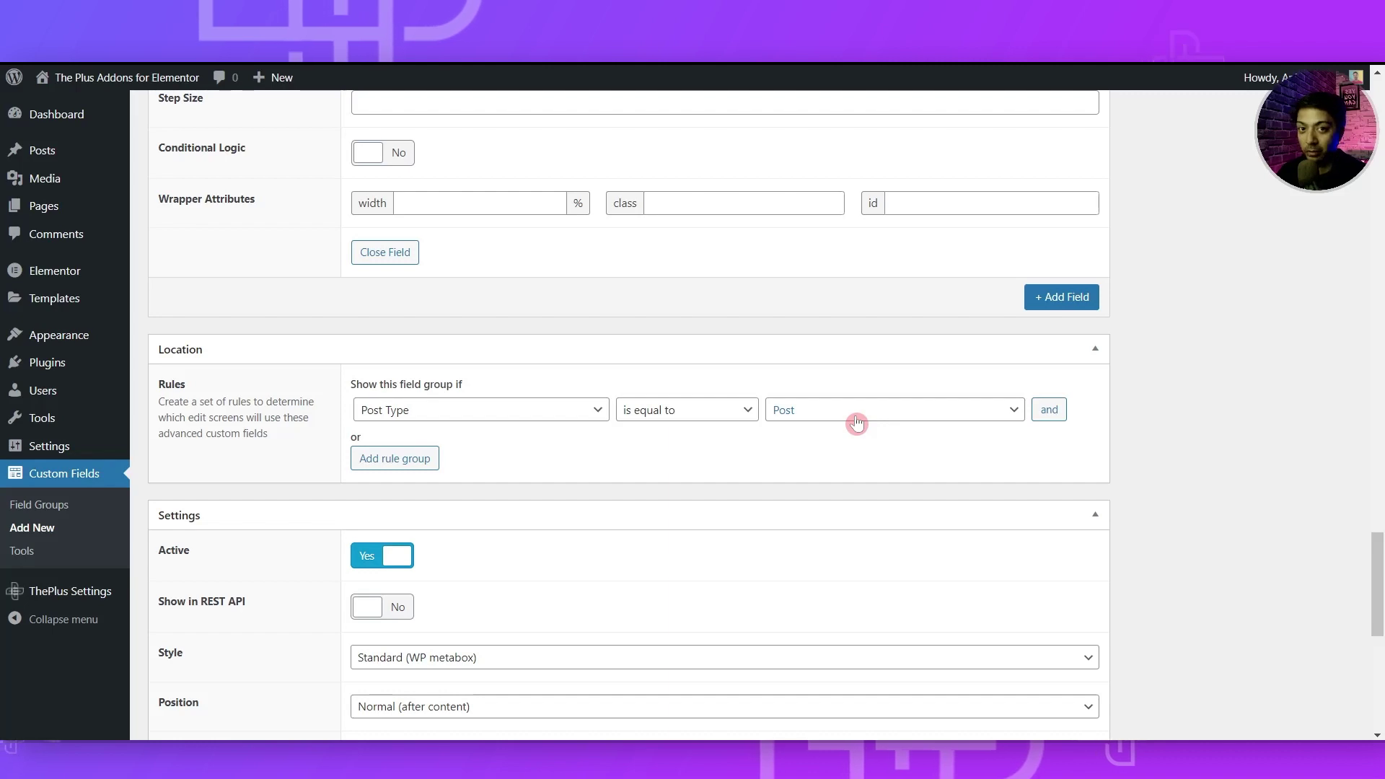
{"action": "left_click_drag", "start_coordinate": [1380, 592], "coordinate": [1380, 142]}
{"action": "left_click", "coordinate": [1318, 274]}
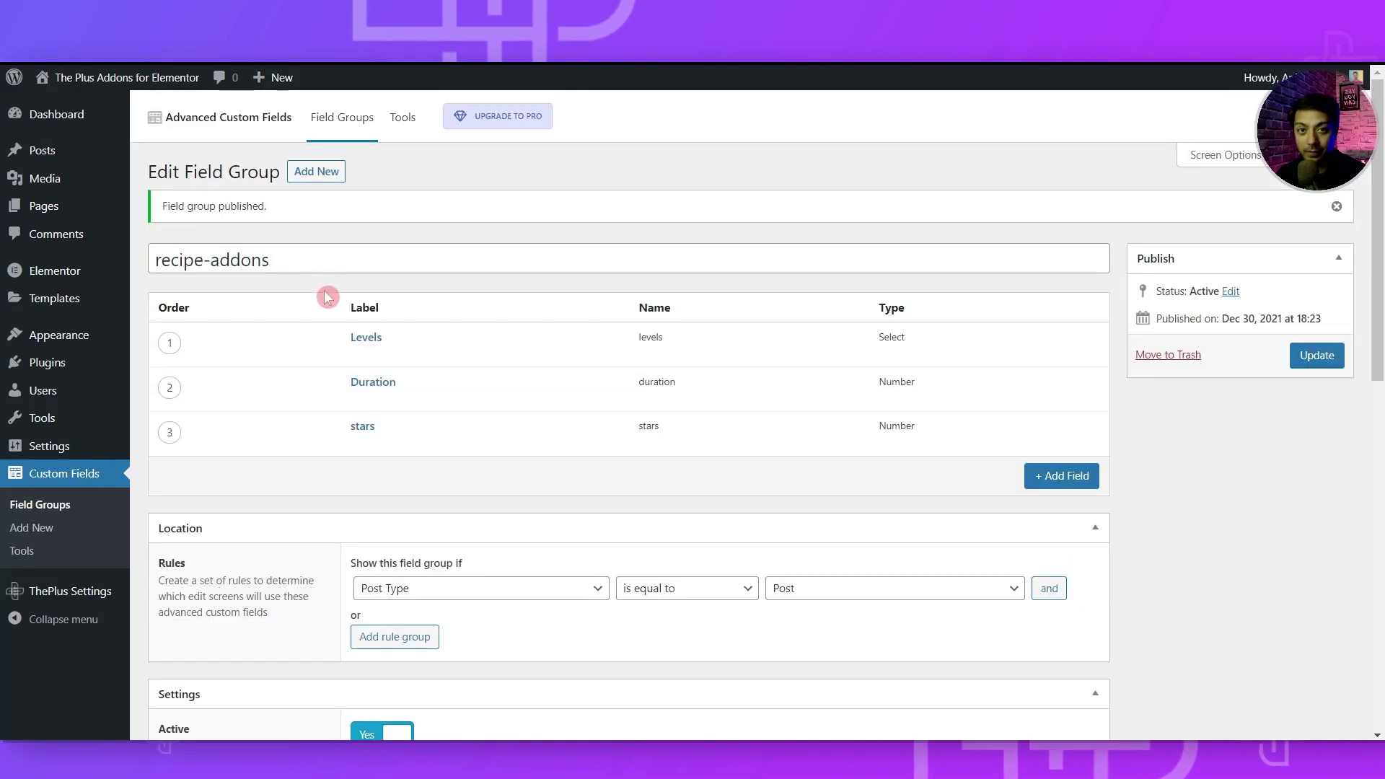
Open the post "Pizza with salami, olives and goat cheese" for editing and examine the choices of its Levels field
{"action": "left_click", "coordinate": [41, 152]}
{"action": "mouse_move", "coordinate": [192, 257]}
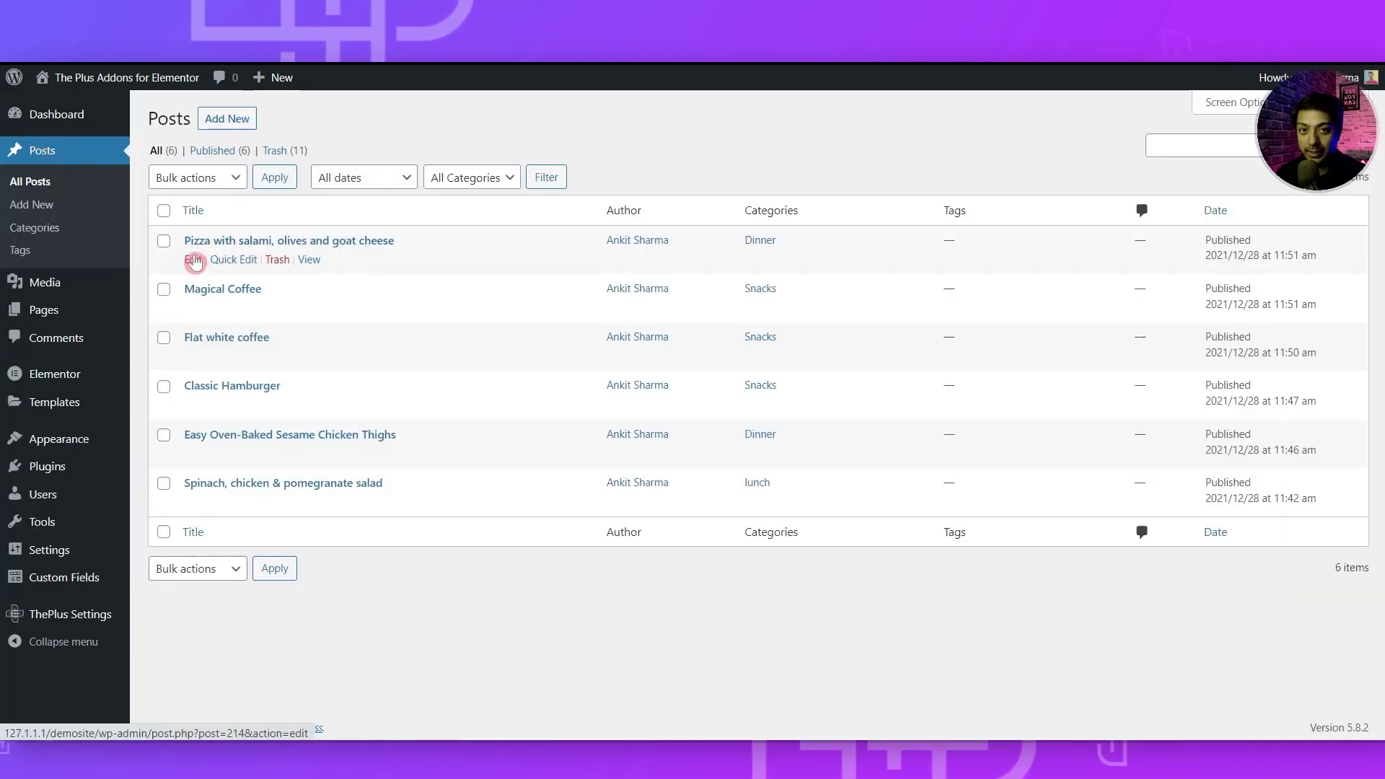
{"action": "left_click", "coordinate": [195, 260]}
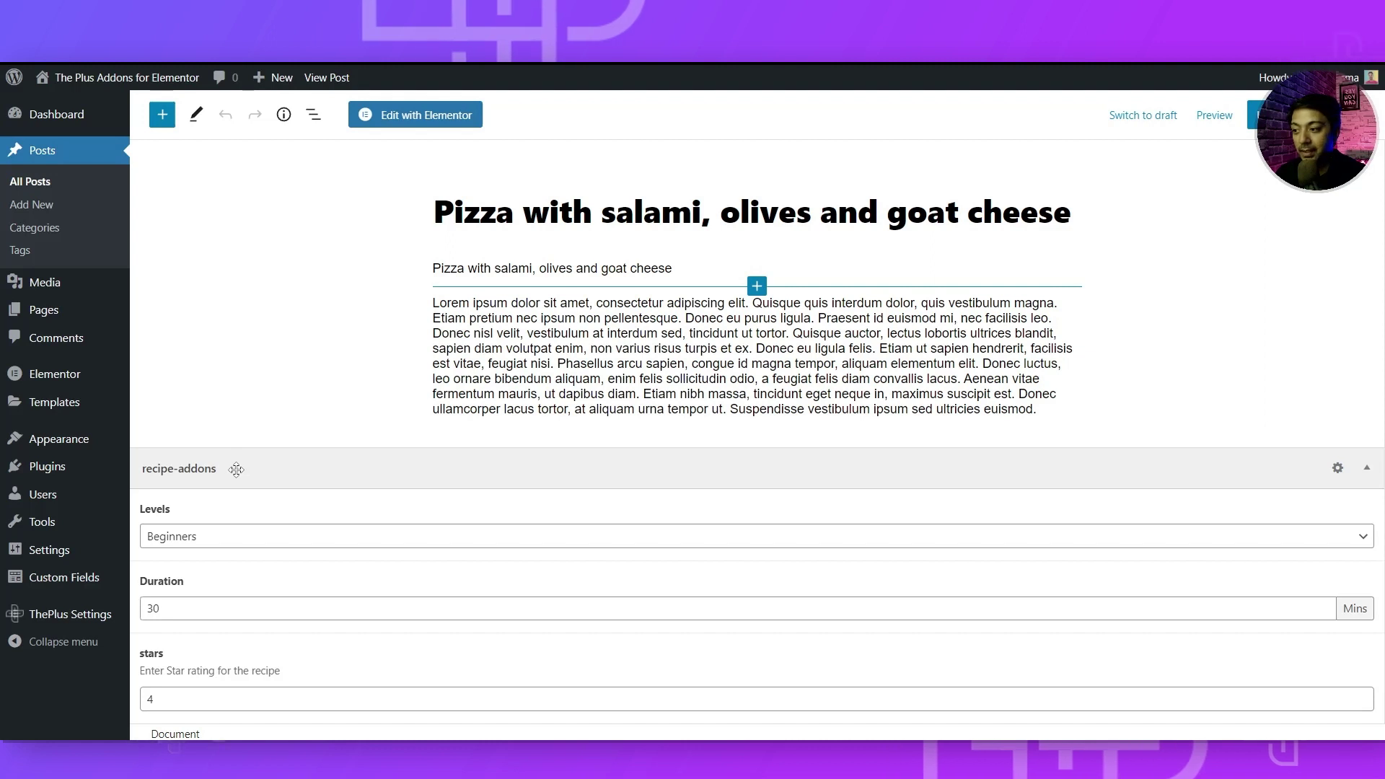
{"action": "left_click", "coordinate": [308, 536]}
{"action": "left_click", "coordinate": [308, 592]}
{"action": "left_click", "coordinate": [308, 541]}
{"action": "left_click", "coordinate": [284, 570]}
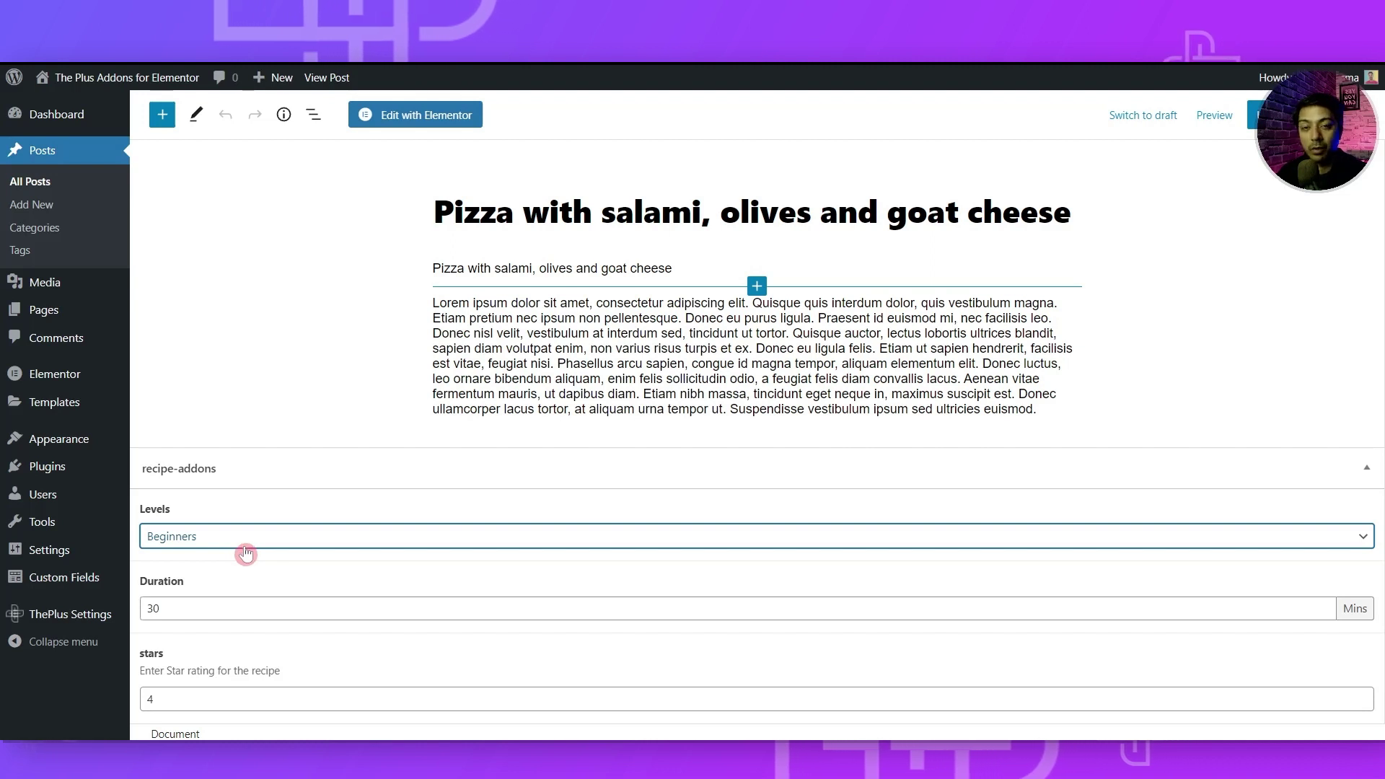
Save the pizza recipe post, and remove the date item from the Post Meta widget in the recipe-loop template
{"action": "key", "text": "ctrl+s"}
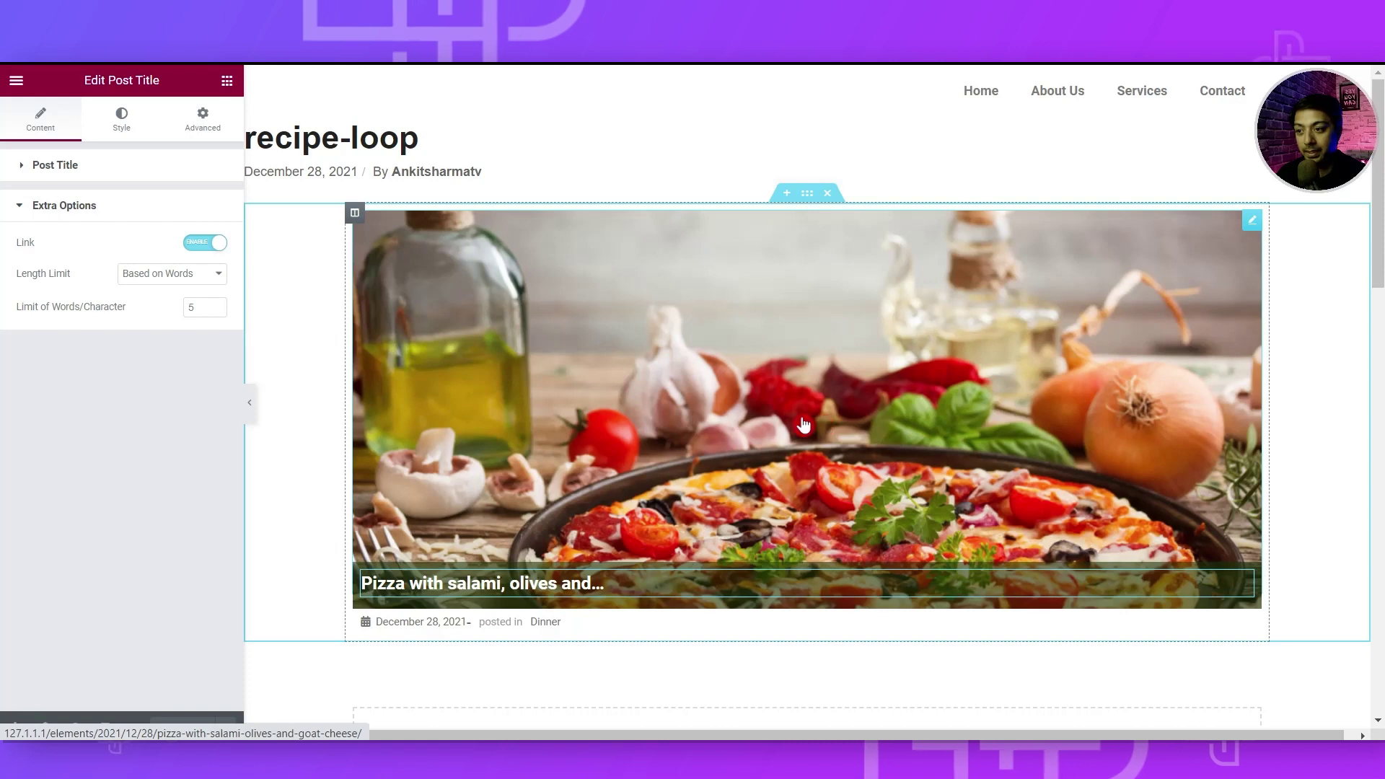
{"action": "left_click", "coordinate": [498, 635]}
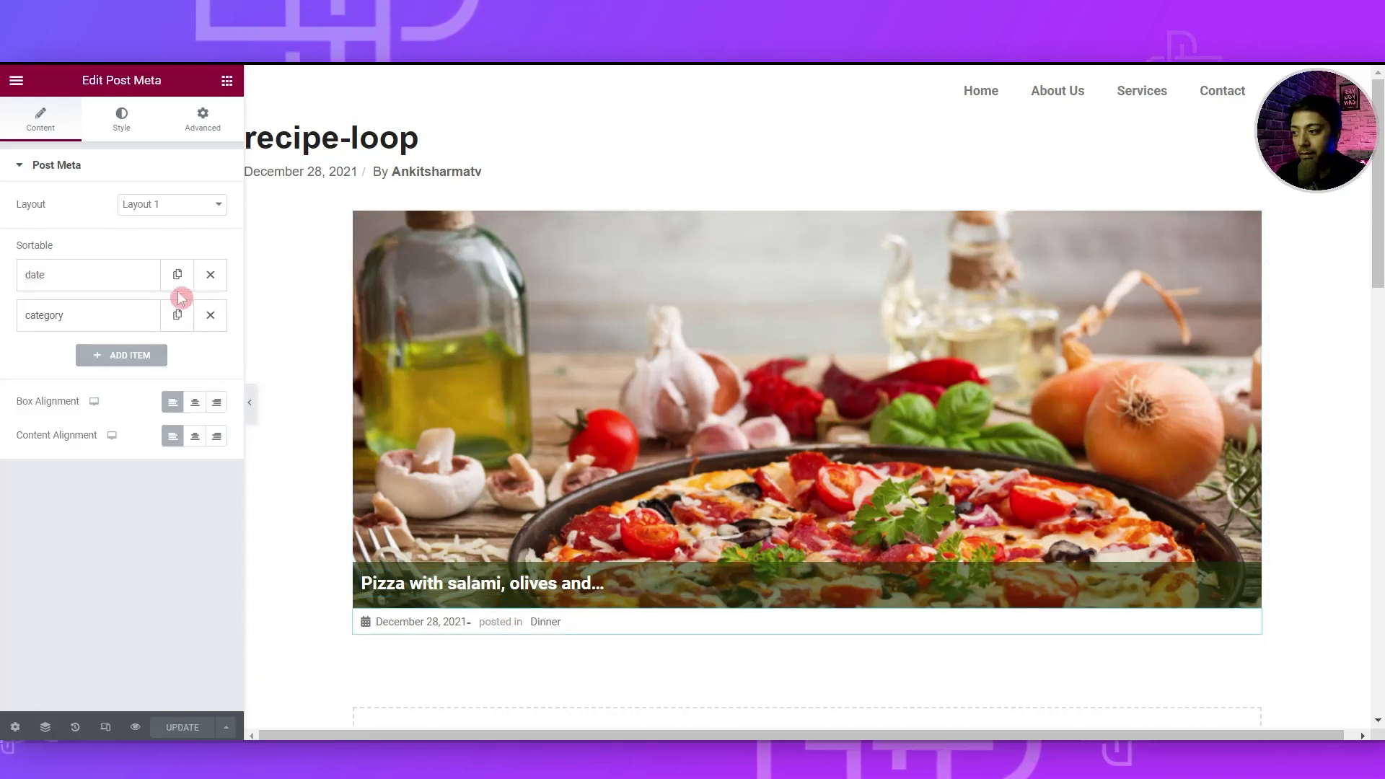
{"action": "left_click", "coordinate": [210, 275]}
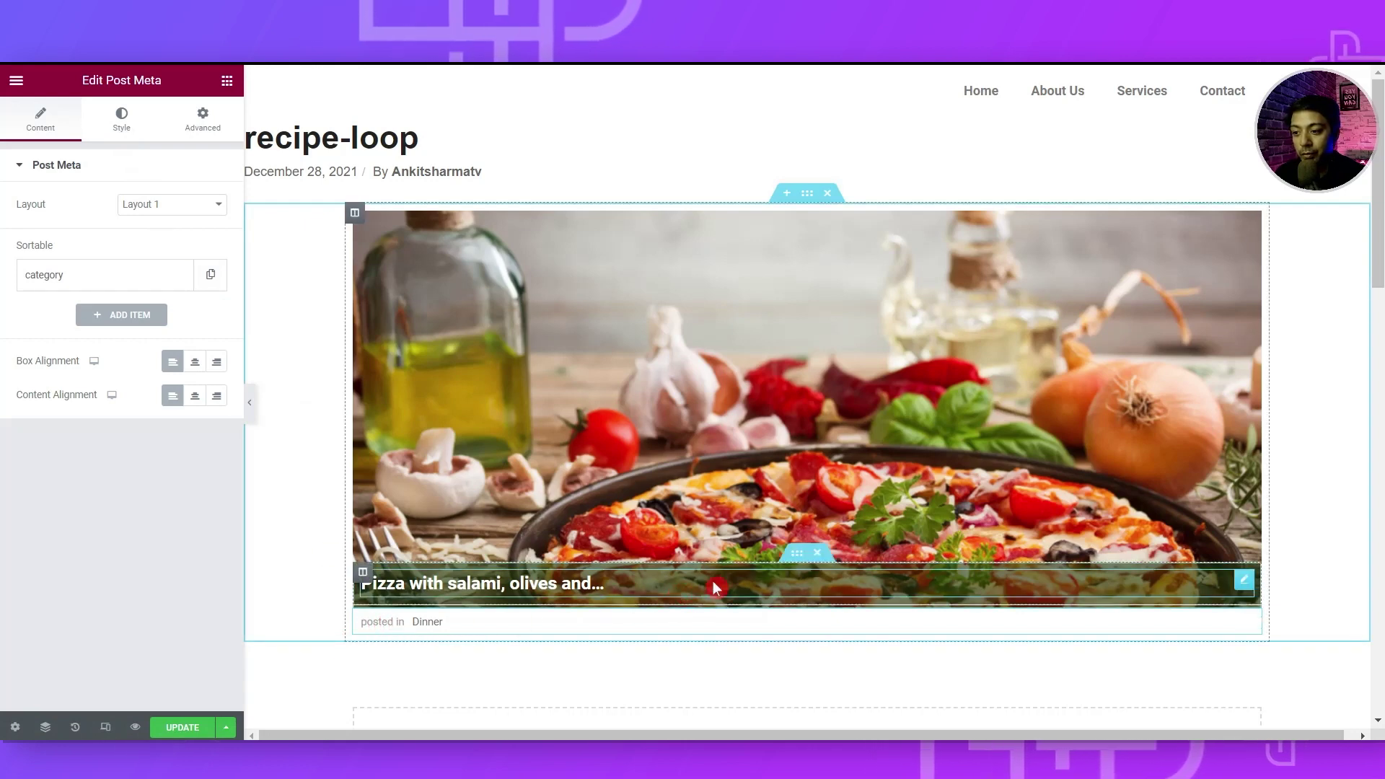
Give the Post Meta widget a classic background in the title section's dark green at full opacity, #163003
{"action": "left_click", "coordinate": [799, 561]}
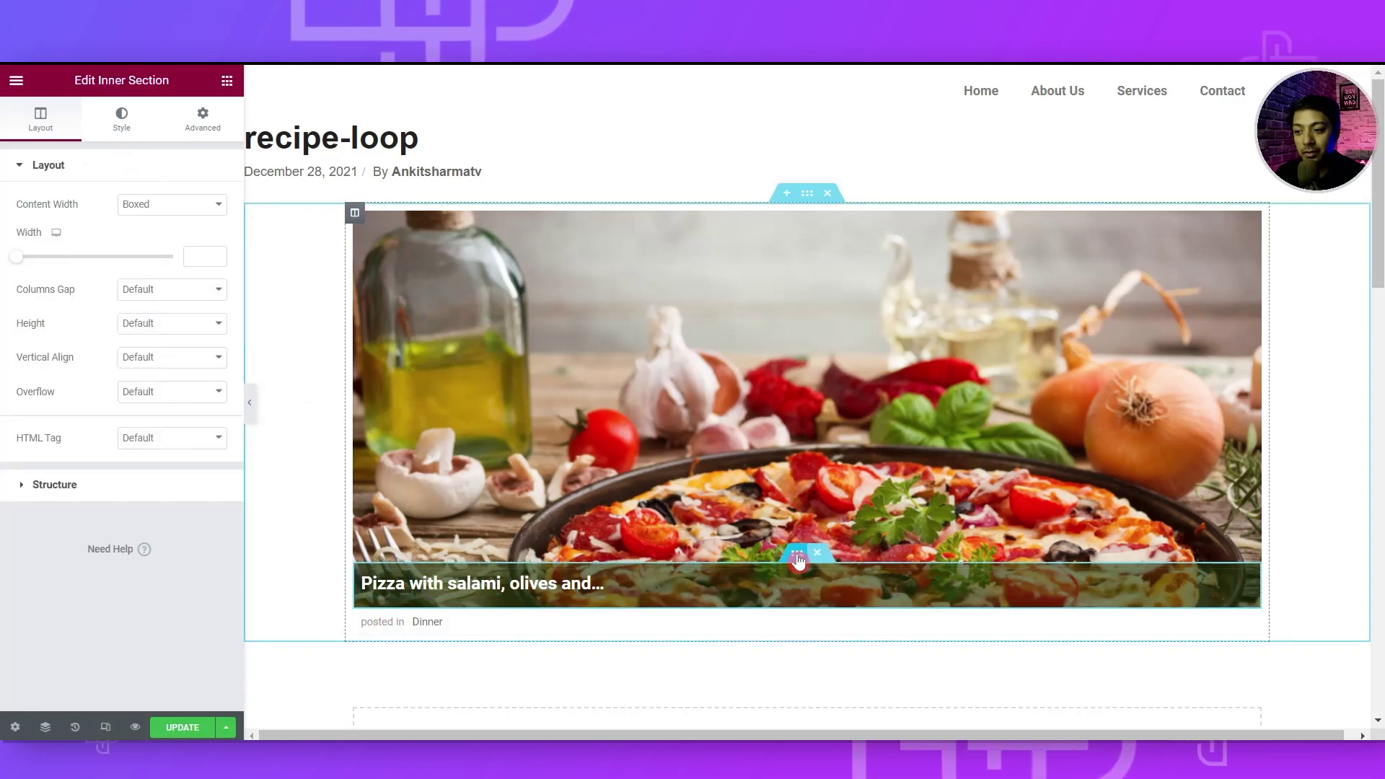
{"action": "left_click", "coordinate": [129, 135]}
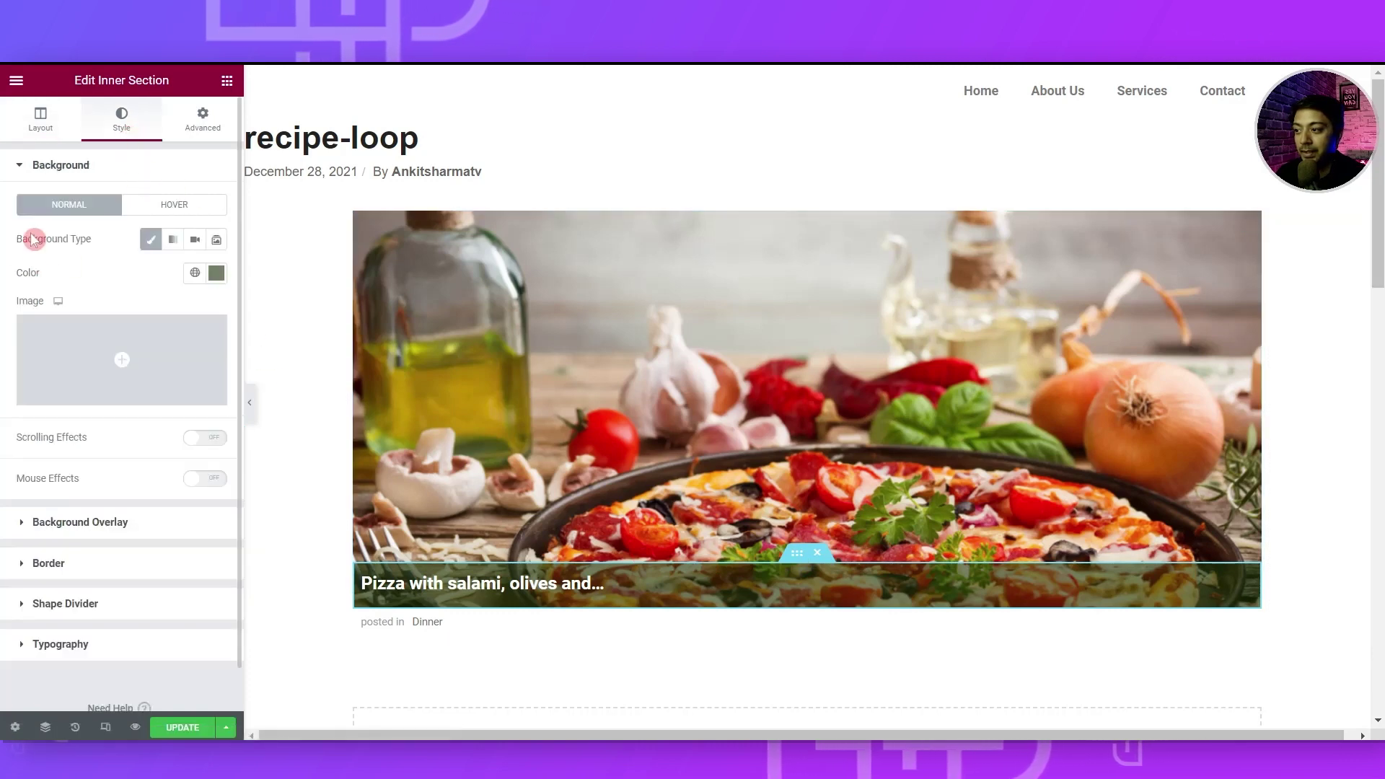
{"action": "left_click", "coordinate": [218, 276]}
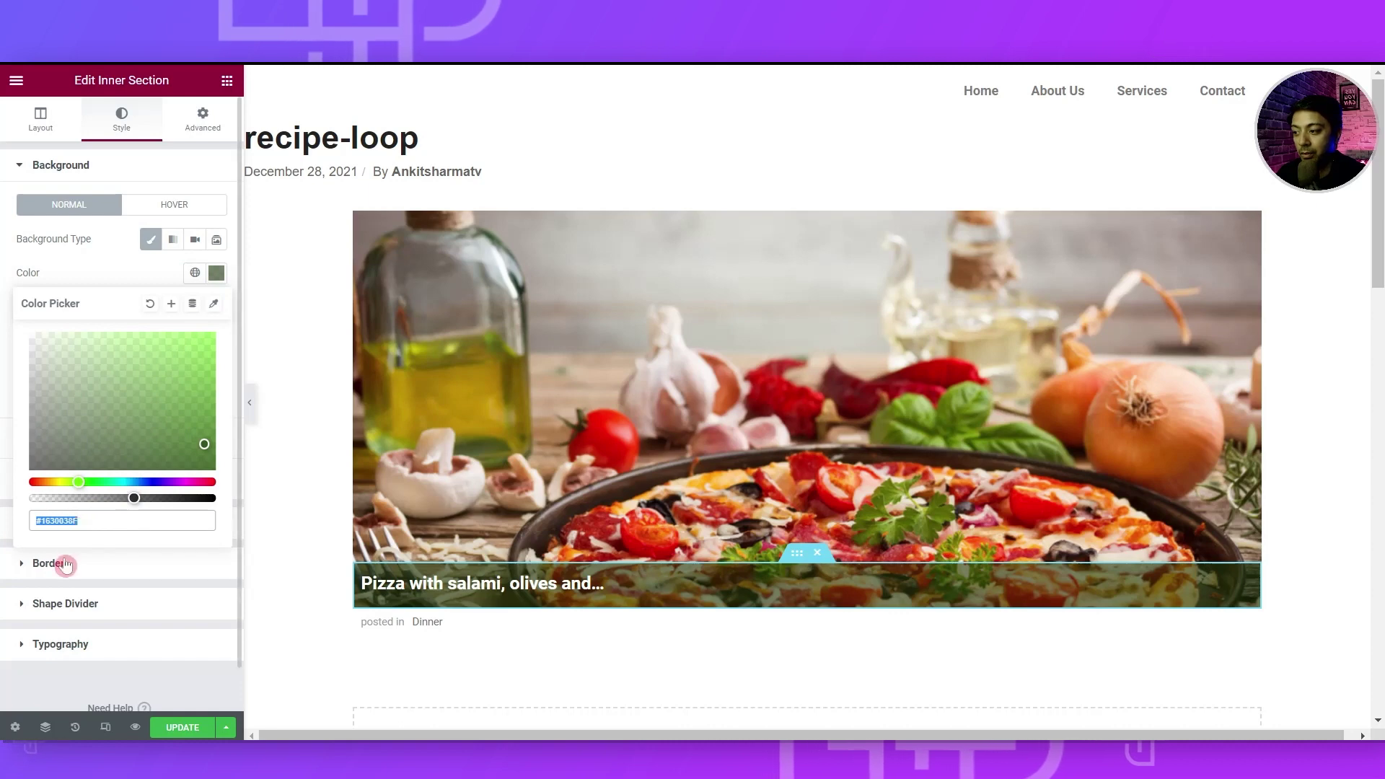
{"action": "left_click", "coordinate": [431, 628]}
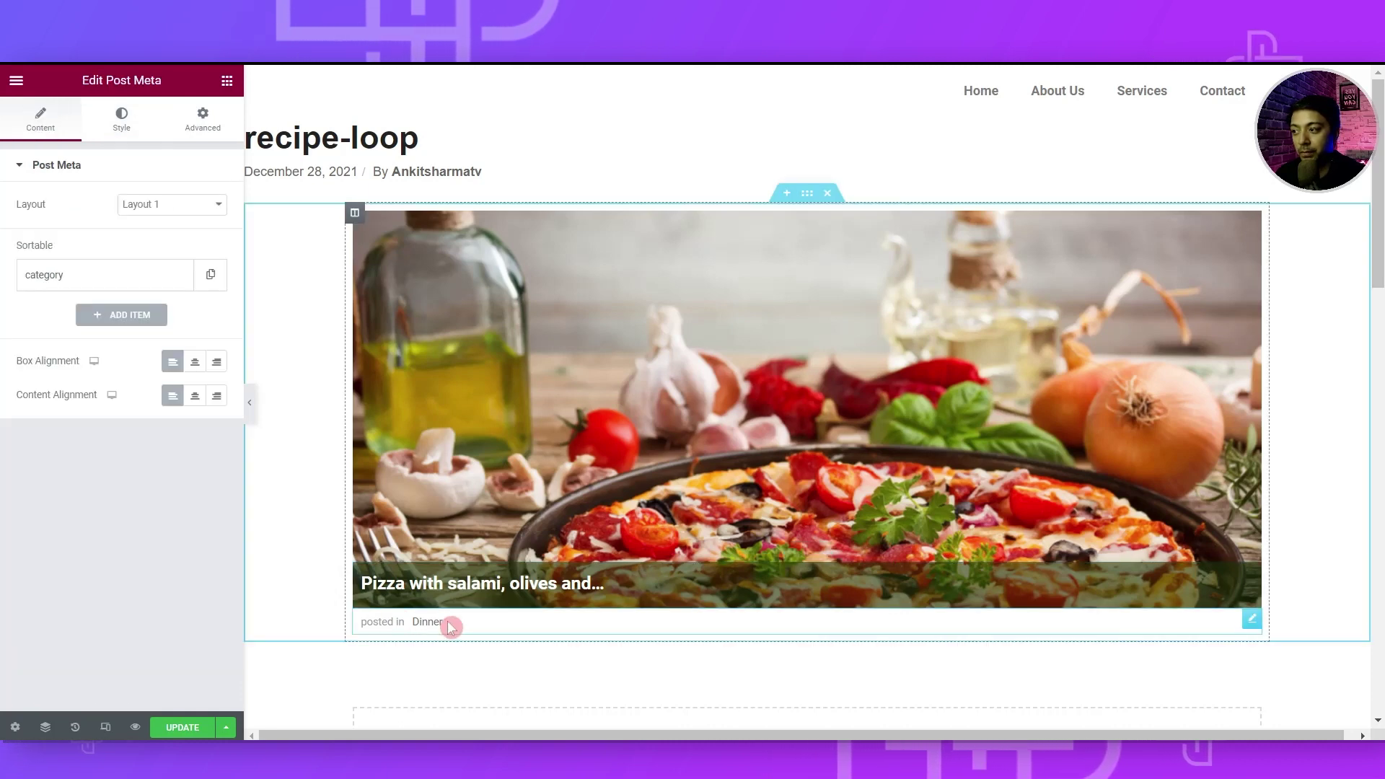
{"action": "left_click", "coordinate": [202, 119]}
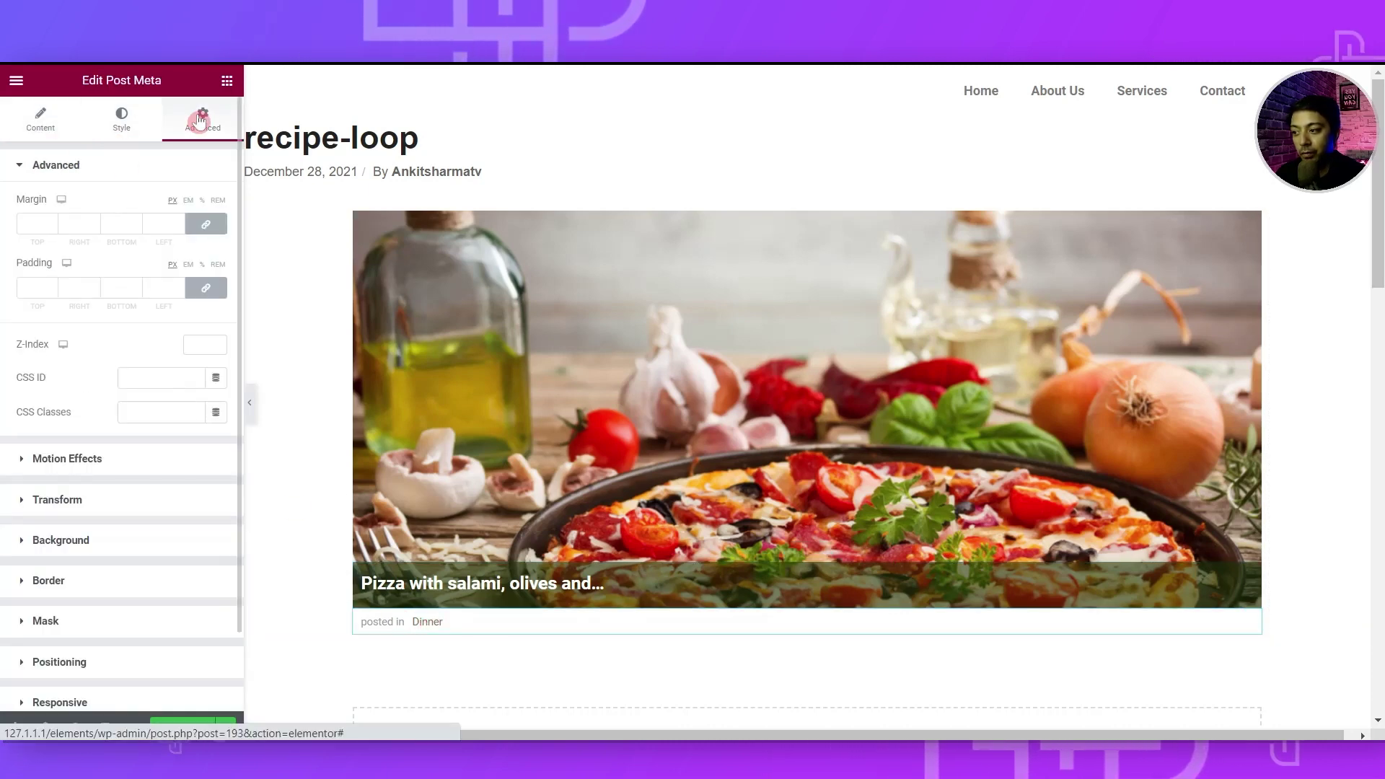
{"action": "left_click", "coordinate": [20, 541]}
{"action": "left_click", "coordinate": [194, 361]}
{"action": "left_click", "coordinate": [216, 395]}
{"action": "left_click", "coordinate": [131, 619]}
{"action": "left_click_drag", "start_coordinate": [130, 619], "coordinate": [228, 636]}
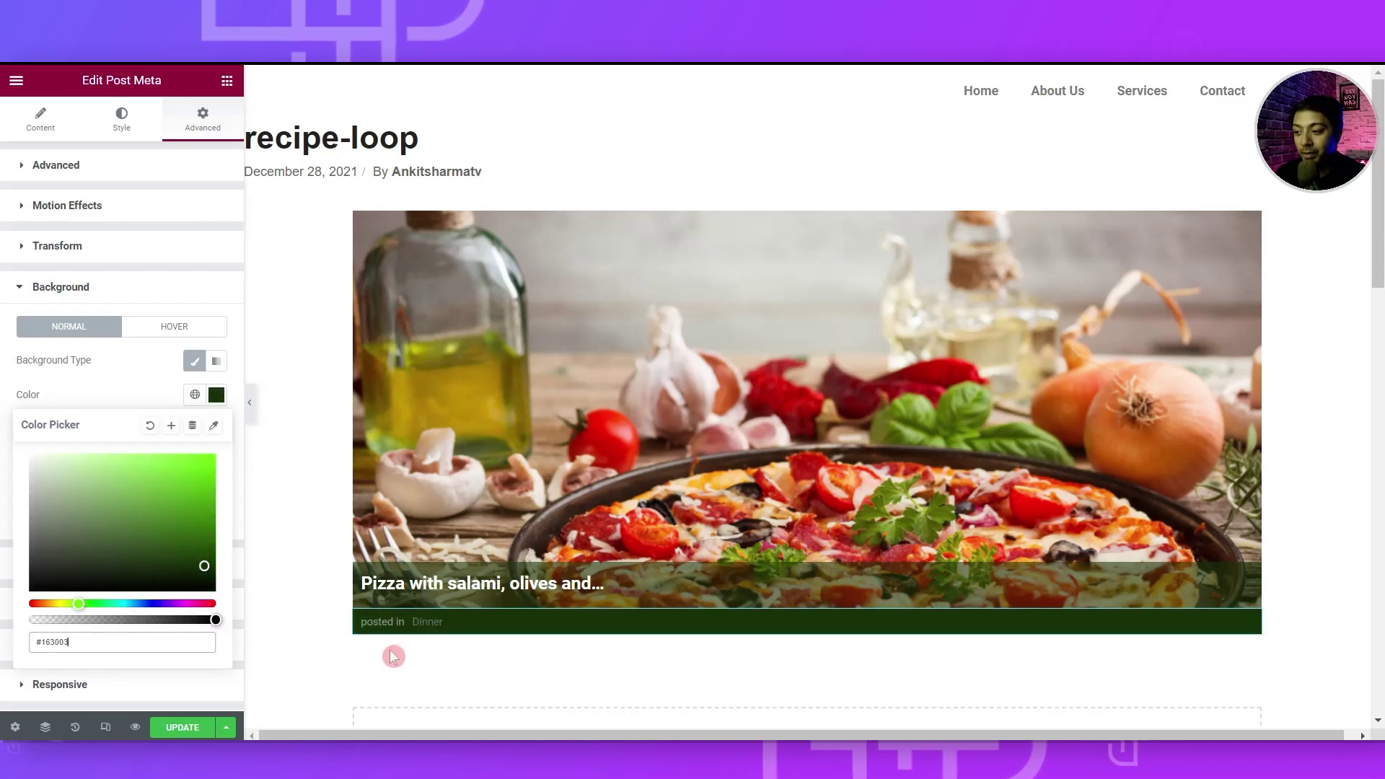
{"action": "left_click", "coordinate": [4, 494]}
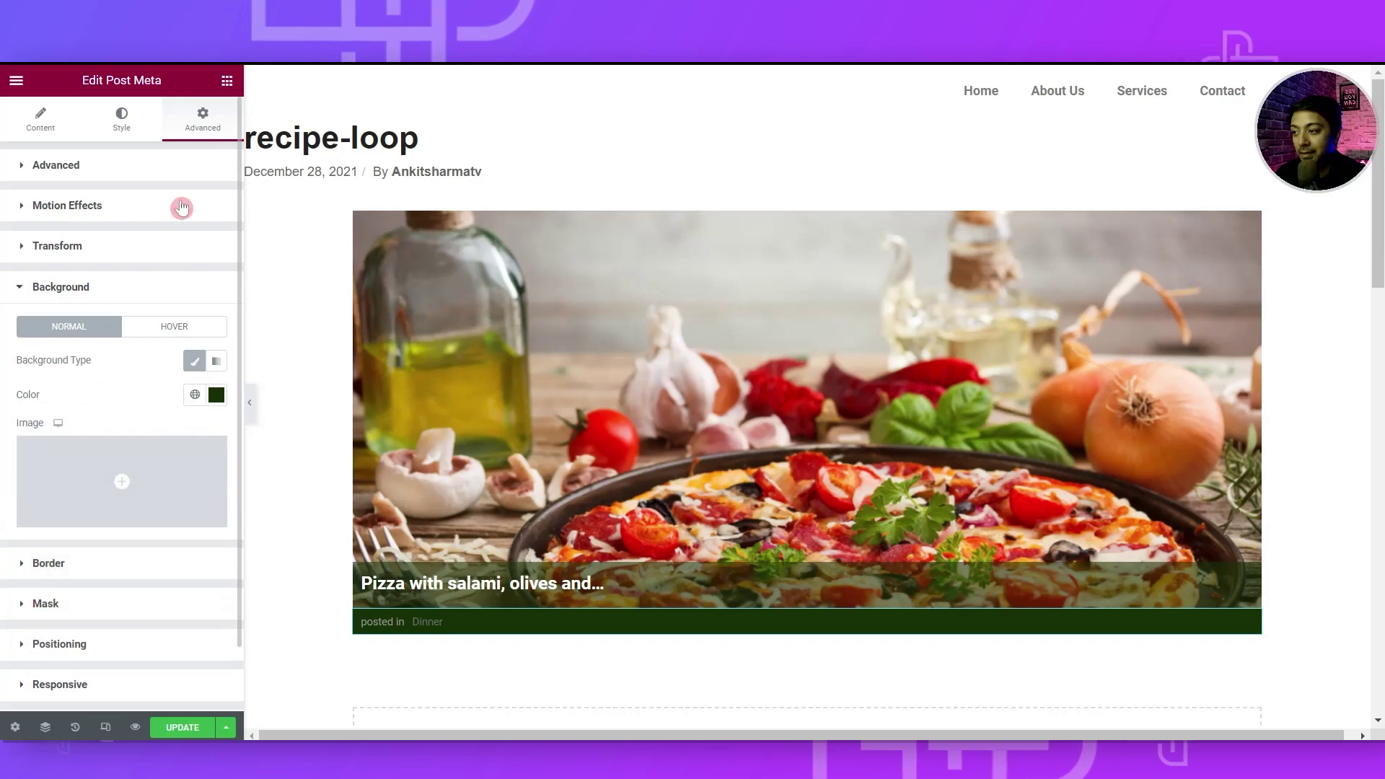
Set the Post Meta widget's positioning width to Inline (auto)
{"action": "left_click", "coordinate": [108, 286]}
{"action": "left_click", "coordinate": [21, 413]}
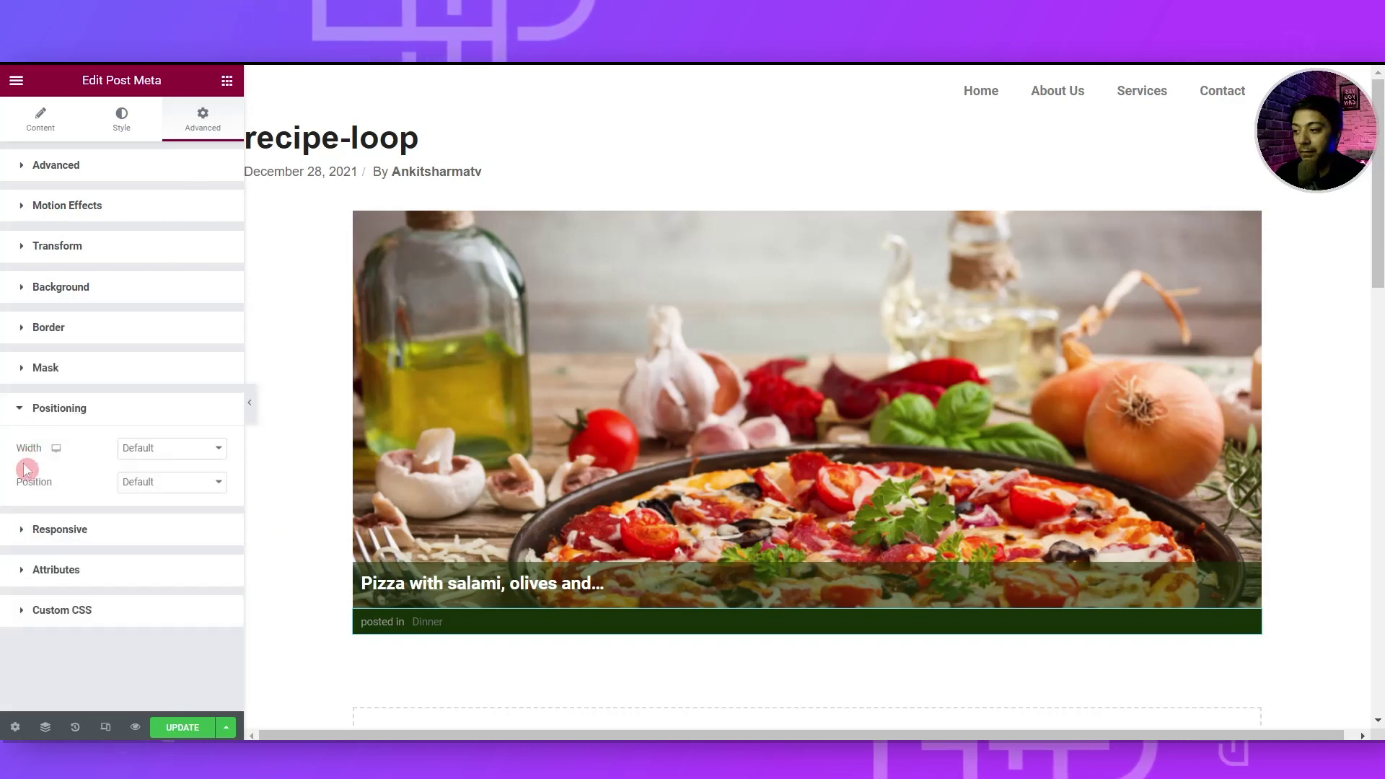
{"action": "left_click", "coordinate": [155, 455]}
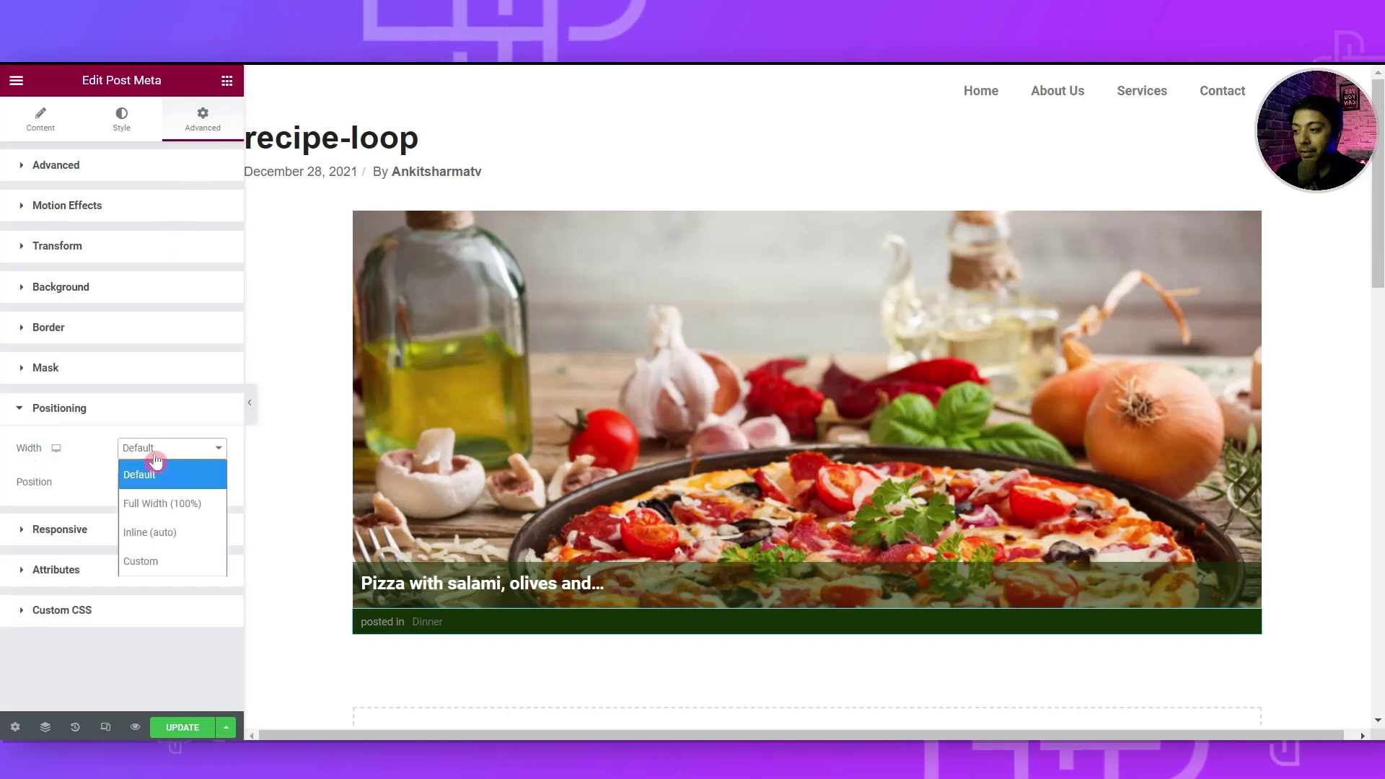
{"action": "left_click", "coordinate": [158, 535]}
Unlink the Post Meta widget's padding and set it to 0 top, 10 right, 0 bottom and 10 left
{"action": "left_click", "coordinate": [21, 167]}
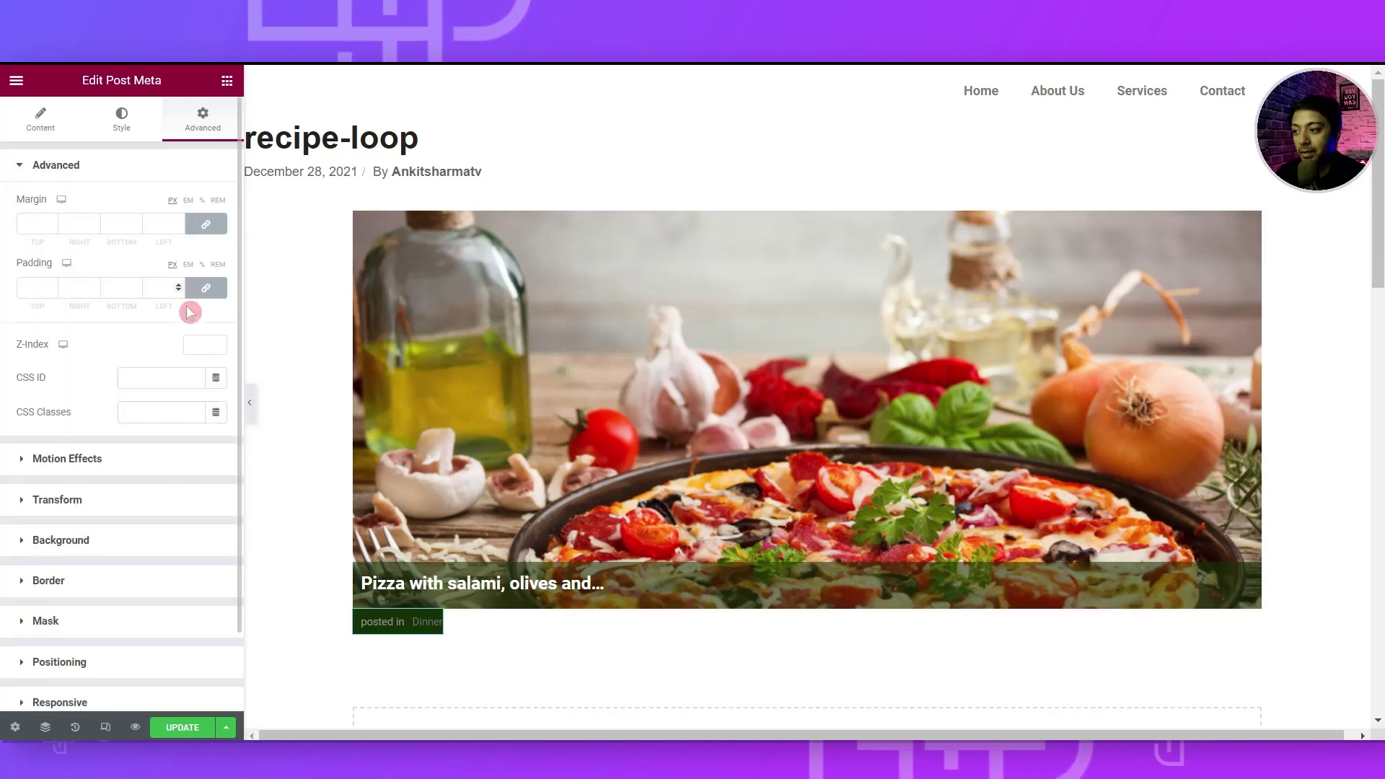
{"action": "left_click", "coordinate": [206, 288]}
{"action": "left_click", "coordinate": [31, 287]}
{"action": "key", "text": "Tab"}
{"action": "key", "text": "Tab"}
{"action": "key", "text": "Tab"}
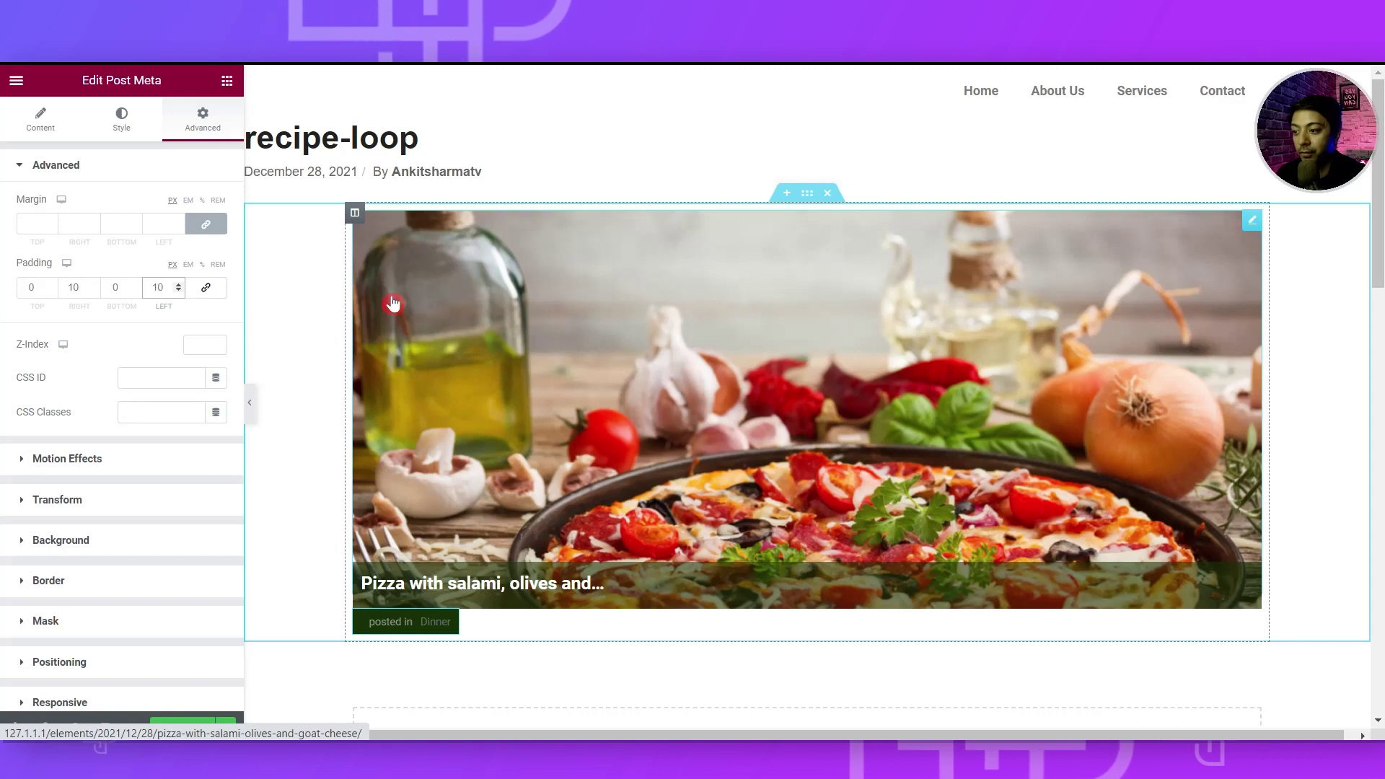
Set the Post Meta widget's border radius to 5 on all corners, leaving the border type at None
{"action": "left_click", "coordinate": [96, 580]}
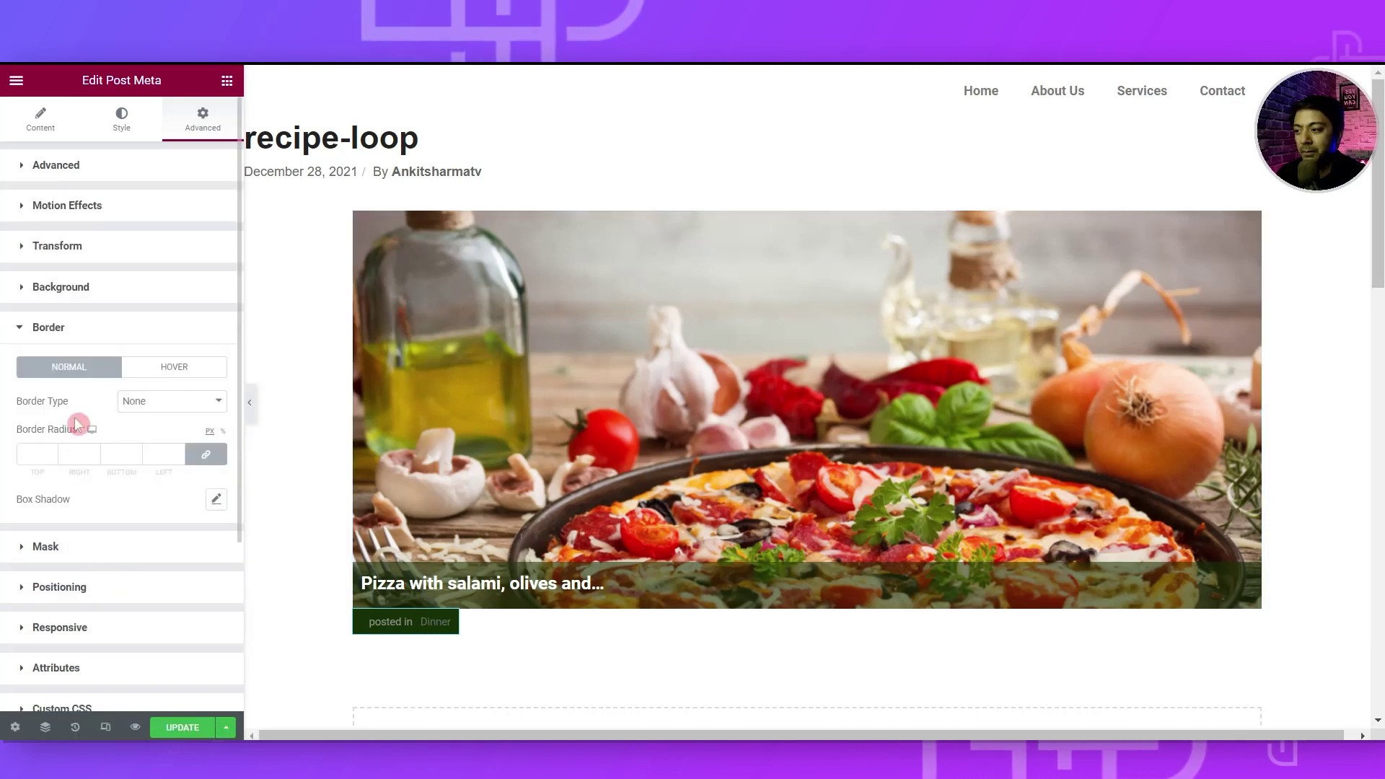
{"action": "left_click", "coordinate": [161, 403]}
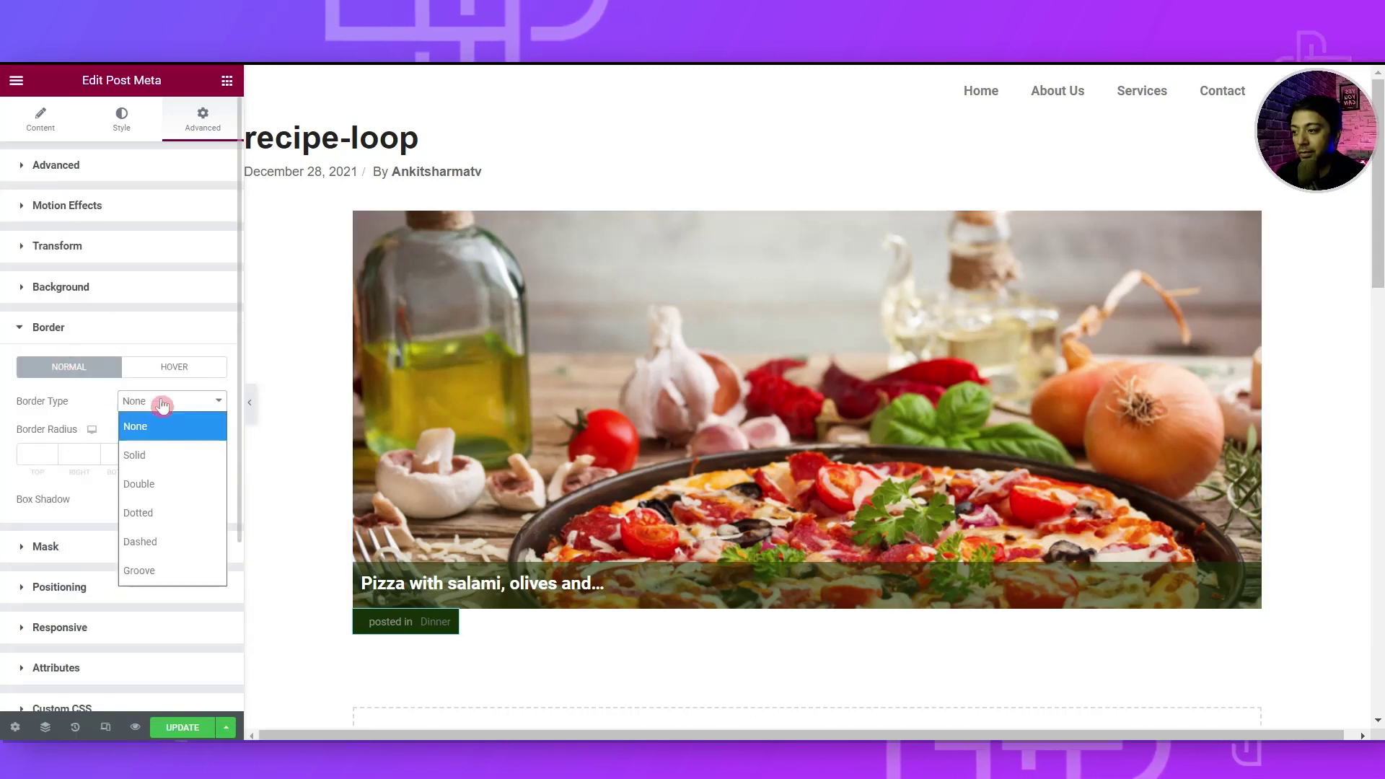
{"action": "left_click", "coordinate": [161, 403]}
{"action": "left_click", "coordinate": [64, 450]}
{"action": "type", "text": "5"}
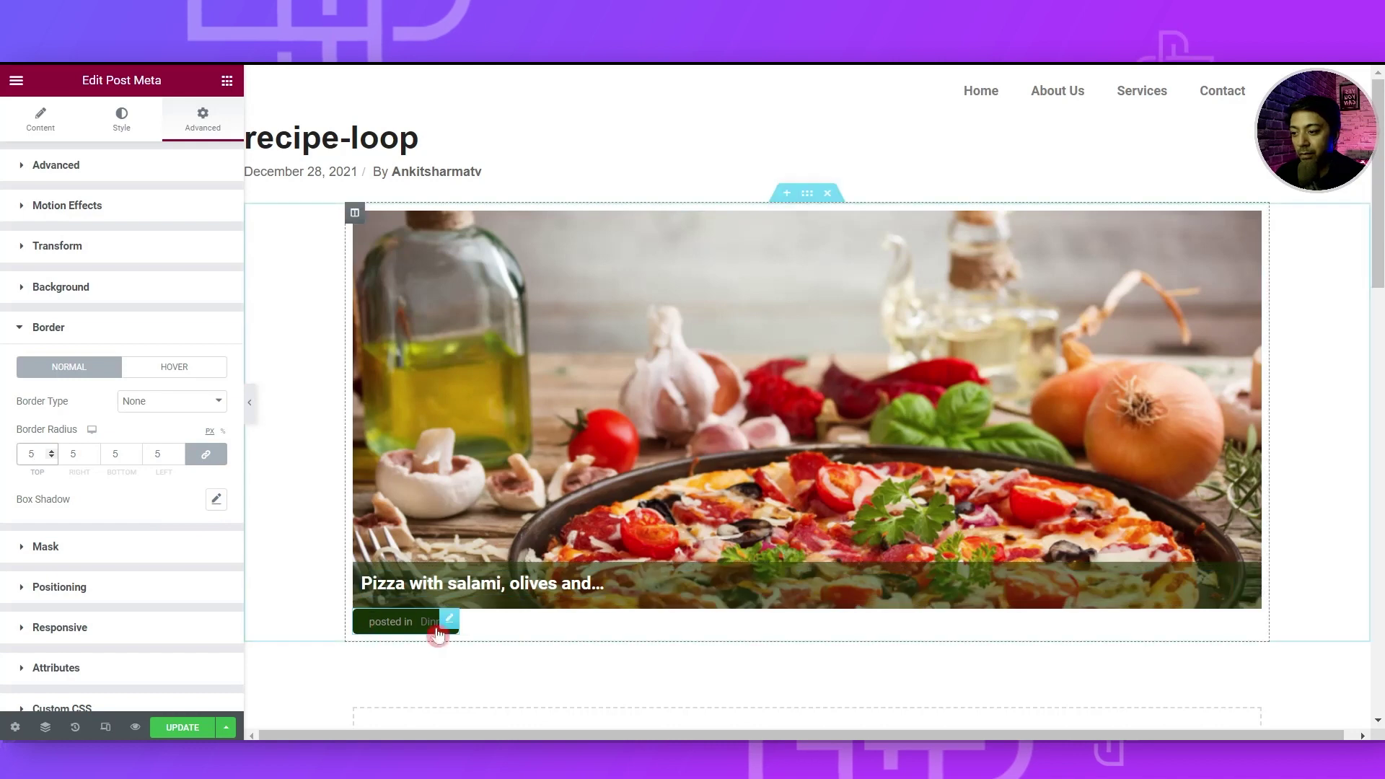
{"action": "left_click", "coordinate": [15, 325]}
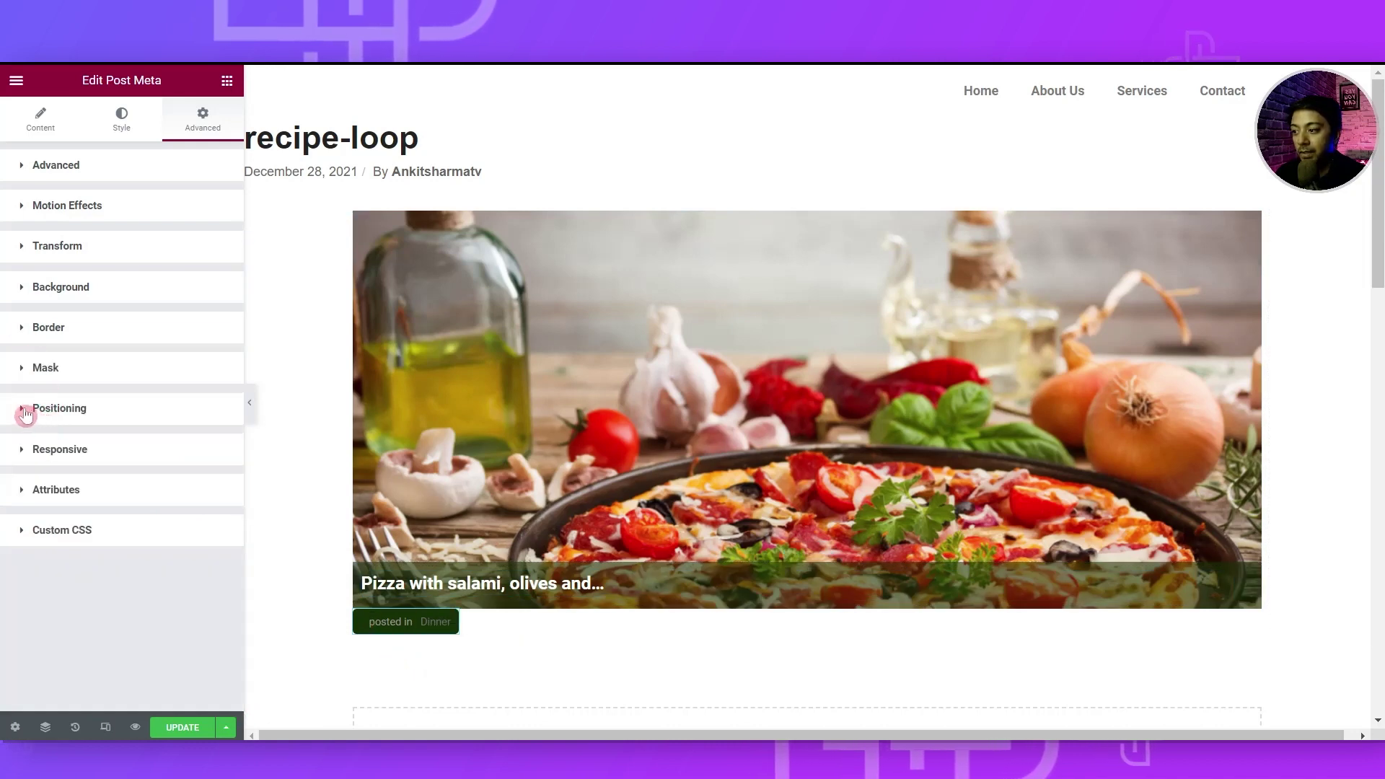
Position the Post Meta widget as Absolute and move it onto the image's top-left corner, with a horizontal offset of about 33 px
{"action": "left_click", "coordinate": [25, 411]}
{"action": "left_click", "coordinate": [175, 522]}
{"action": "left_click", "coordinate": [162, 567]}
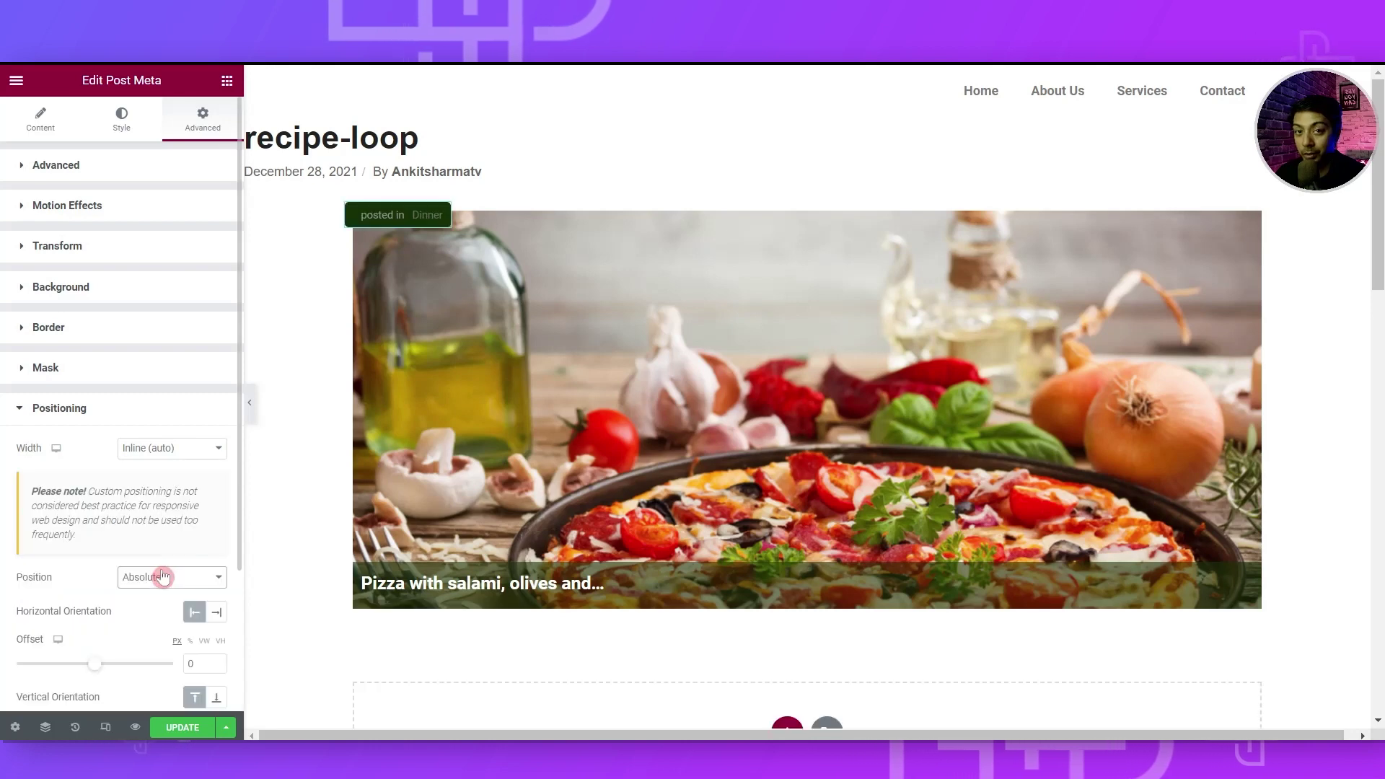
{"action": "left_click_drag", "start_coordinate": [442, 223], "coordinate": [469, 249]}
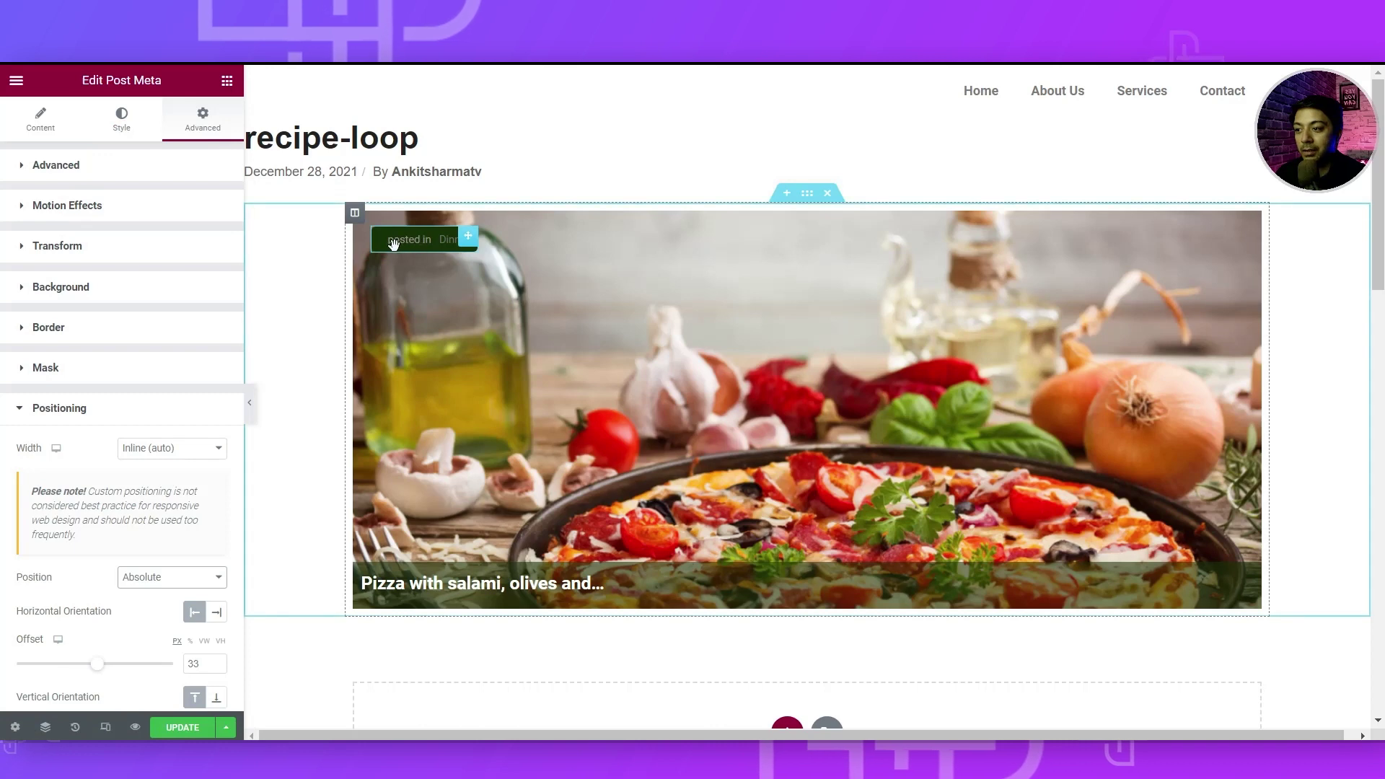
Set the Post Meta label color to light grey #BCBCBC
{"action": "left_click", "coordinate": [122, 130]}
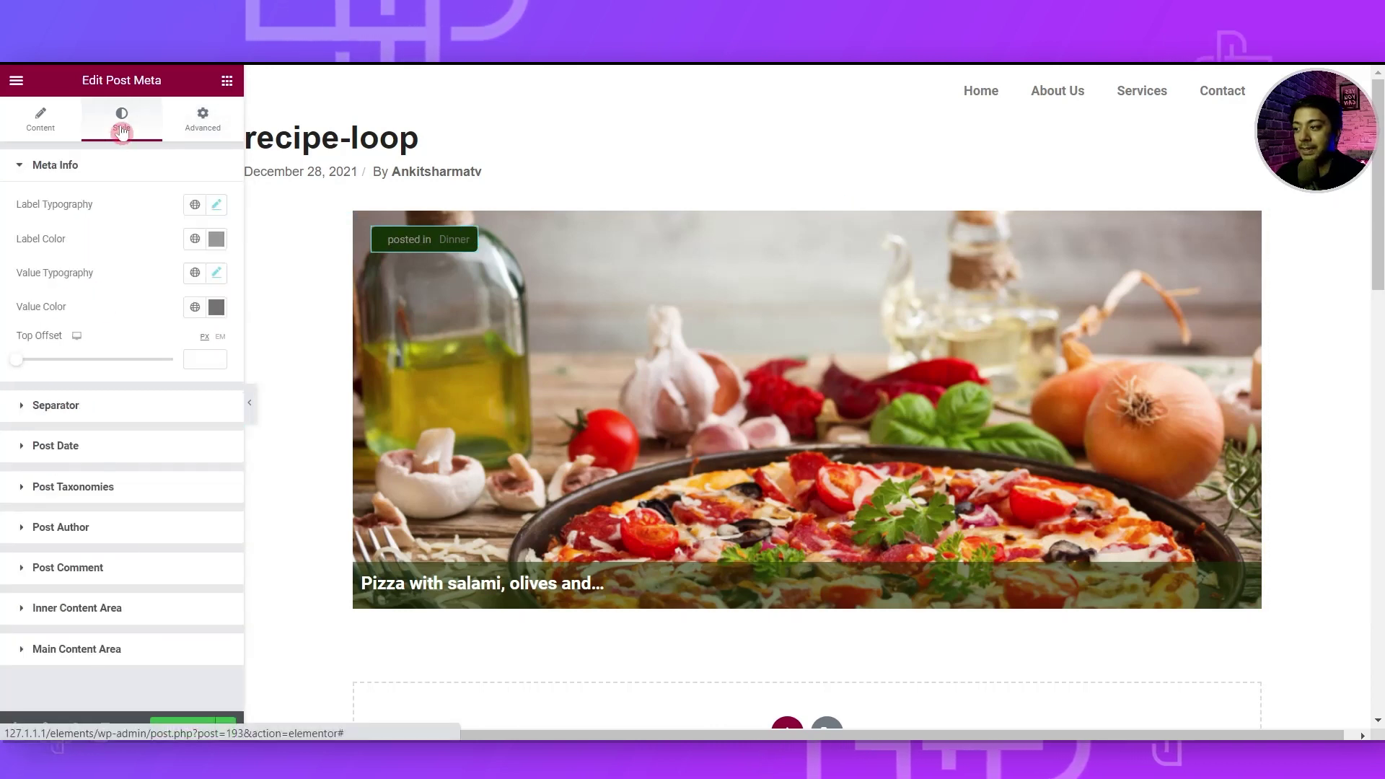
{"action": "left_click", "coordinate": [20, 168]}
{"action": "left_click", "coordinate": [22, 167]}
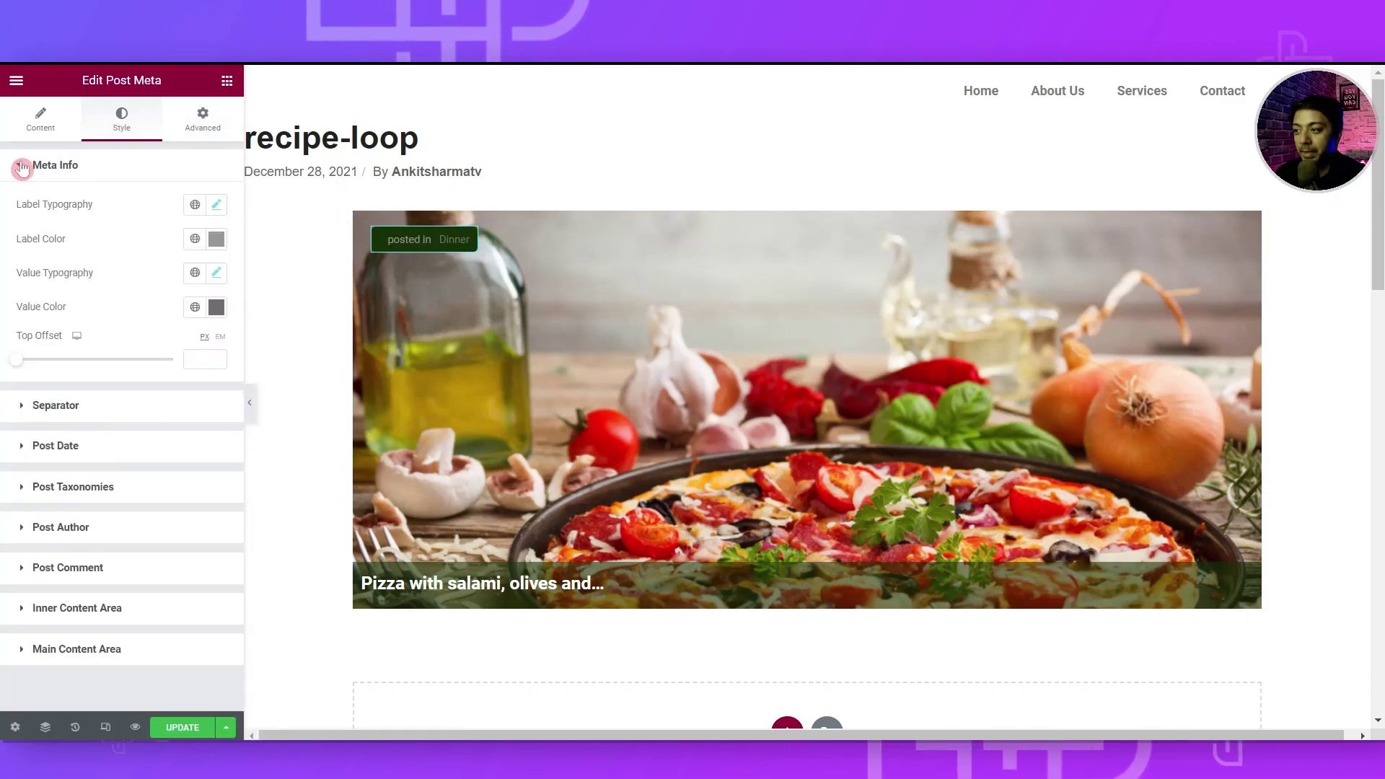
{"action": "left_click", "coordinate": [215, 239]}
{"action": "left_click_drag", "start_coordinate": [87, 356], "coordinate": [21, 339]}
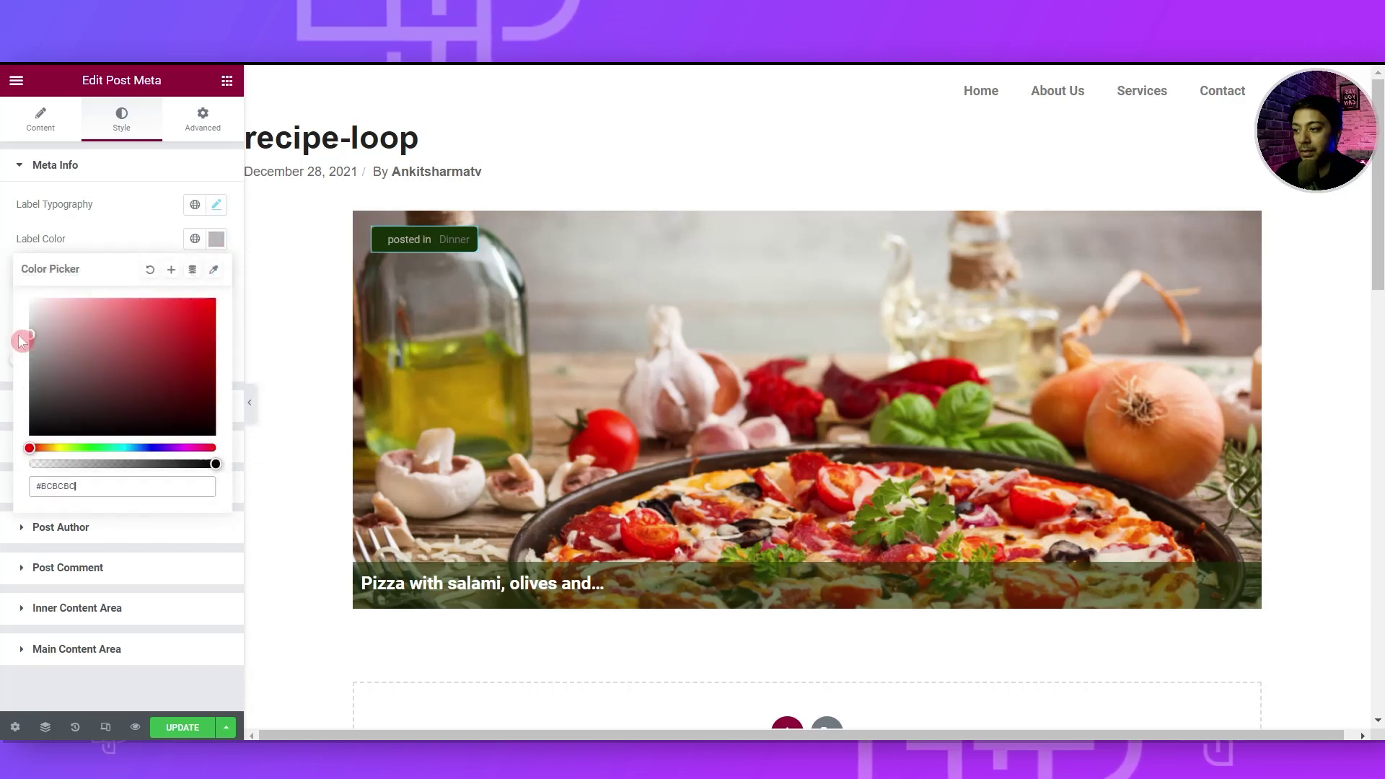
{"action": "left_click", "coordinate": [4, 323]}
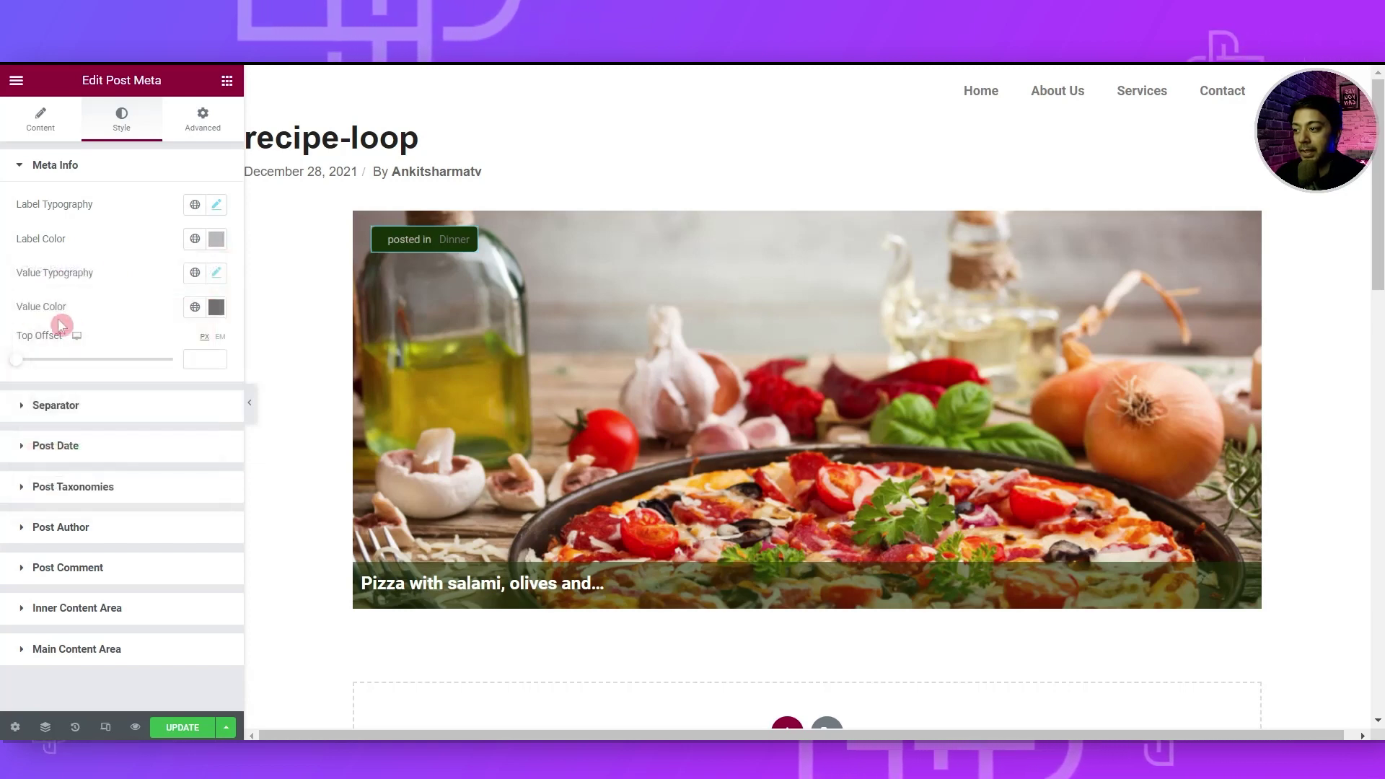
Set the Post Meta value color to white
{"action": "left_click", "coordinate": [216, 307]}
{"action": "type", "text": "#FFFFFF"}
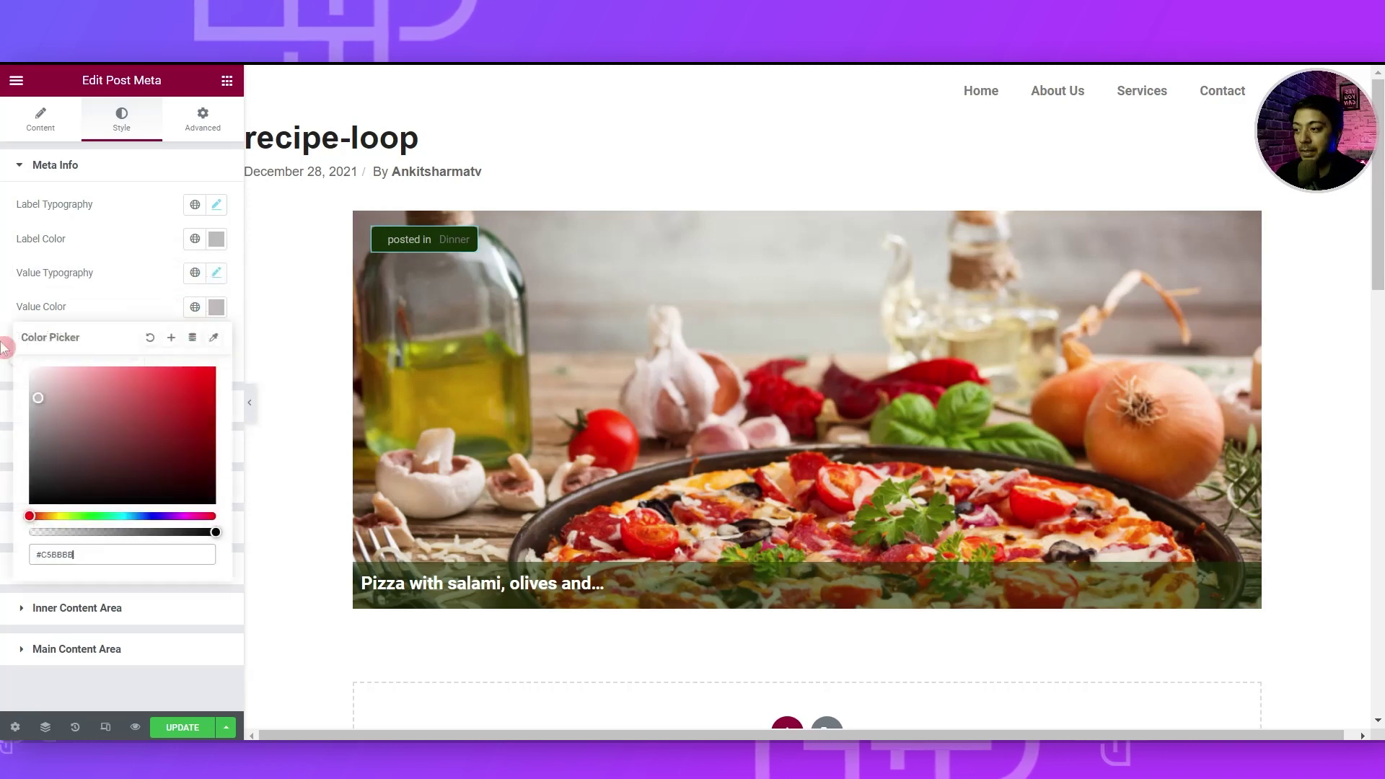
{"action": "left_click", "coordinate": [4, 311]}
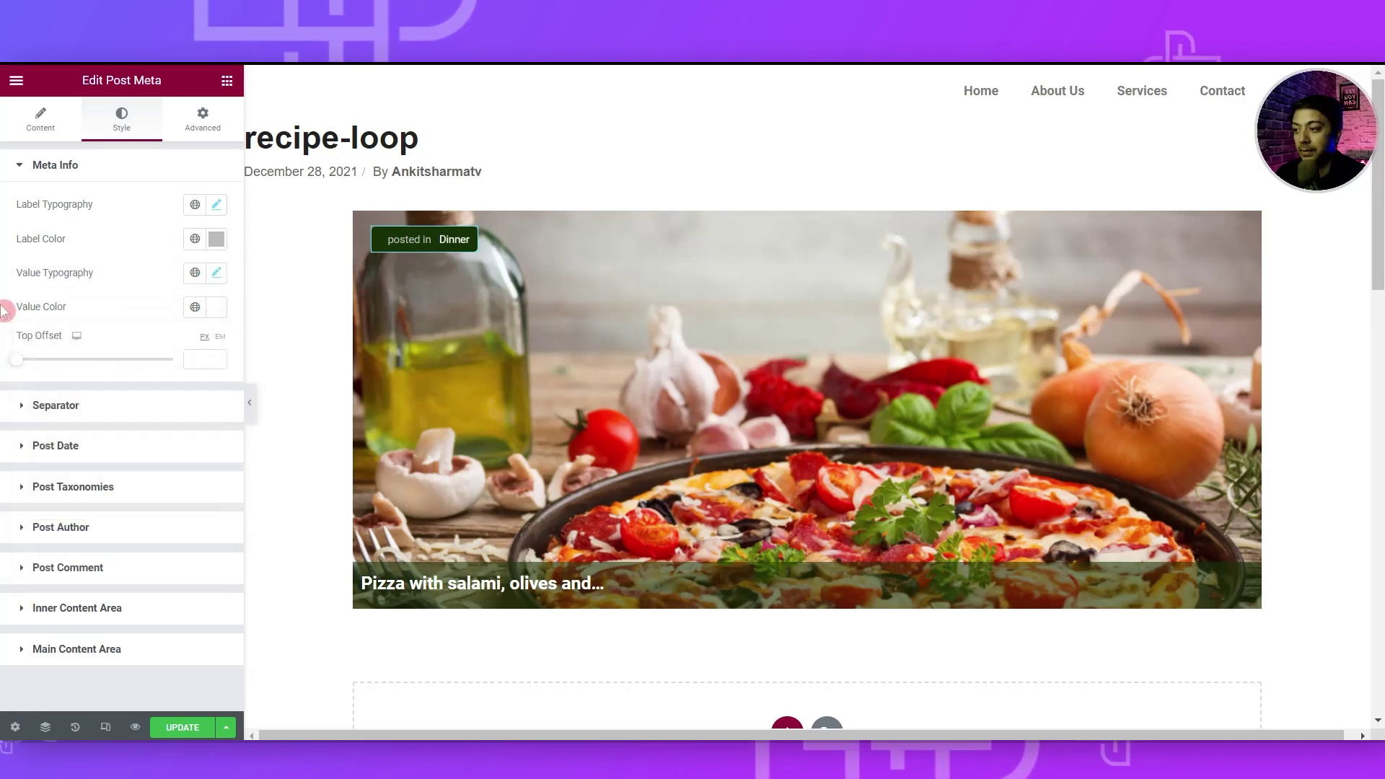
Insert a two-column Inner Section directly beneath the recipe title section
{"action": "left_click", "coordinate": [446, 249]}
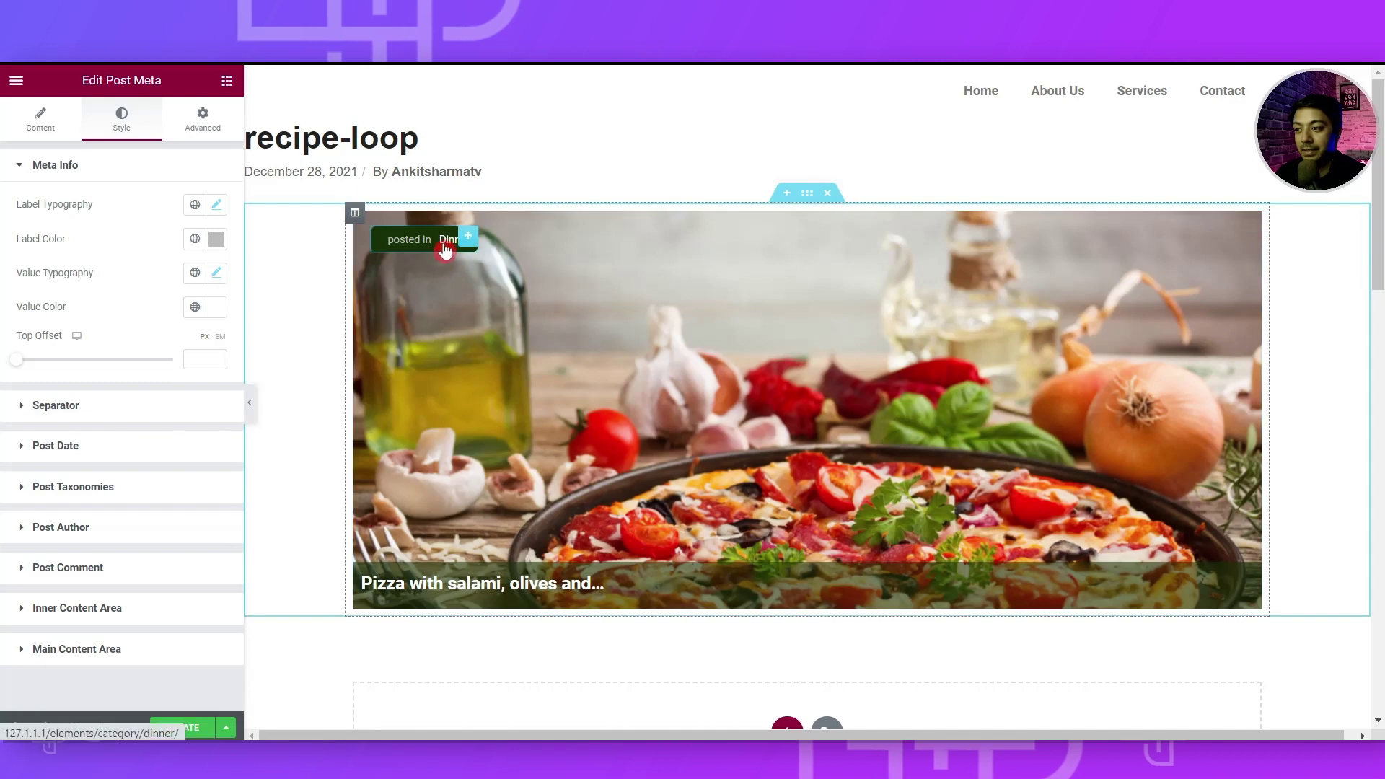
{"action": "left_click", "coordinate": [714, 583]}
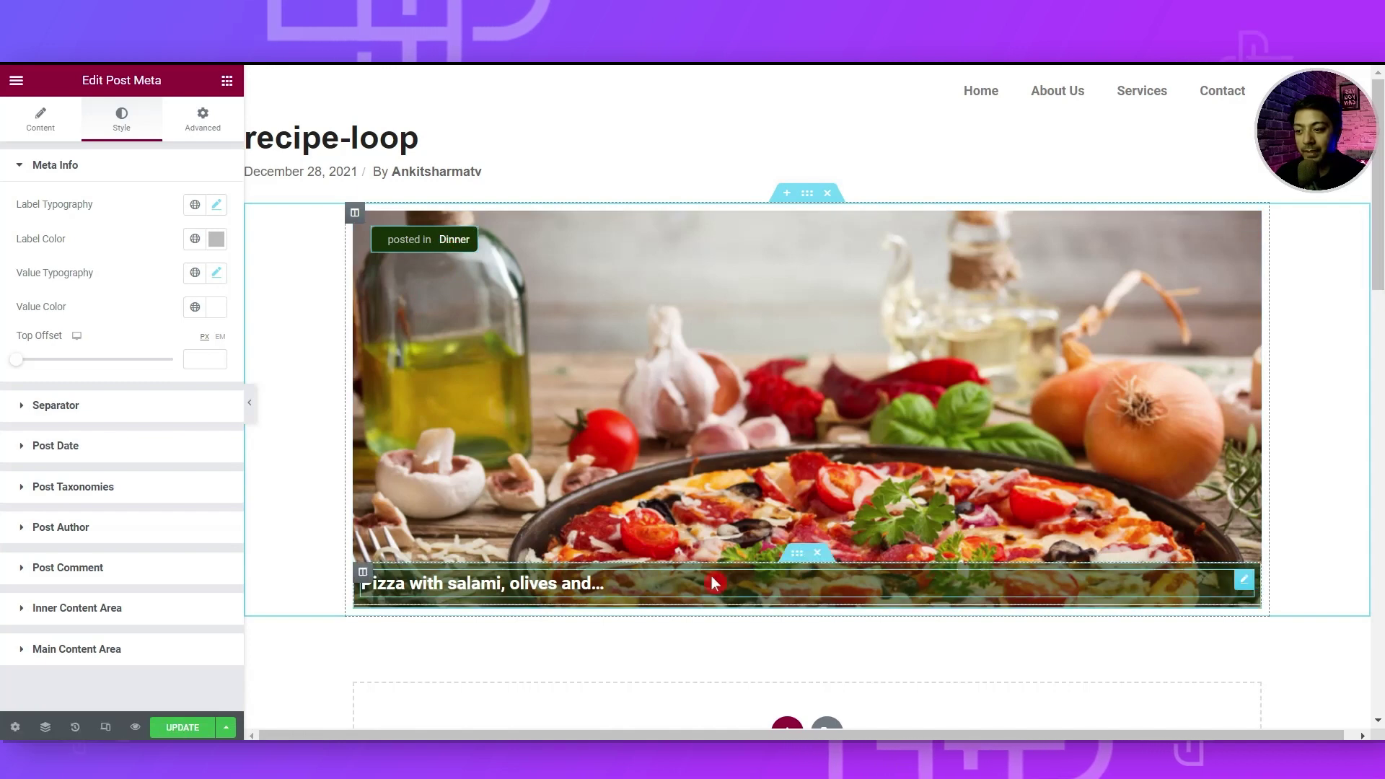
{"action": "left_click", "coordinate": [804, 610]}
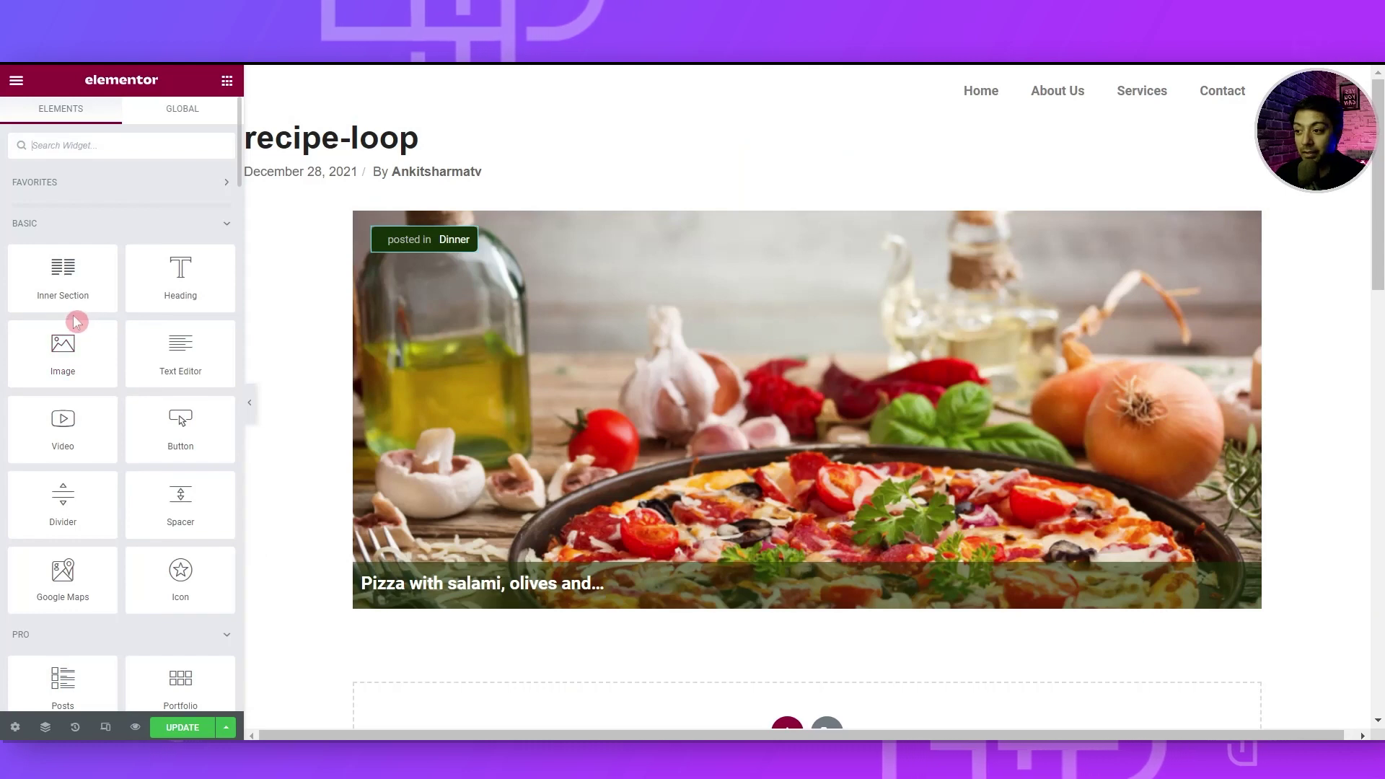
{"action": "left_click_drag", "start_coordinate": [69, 307], "coordinate": [649, 620]}
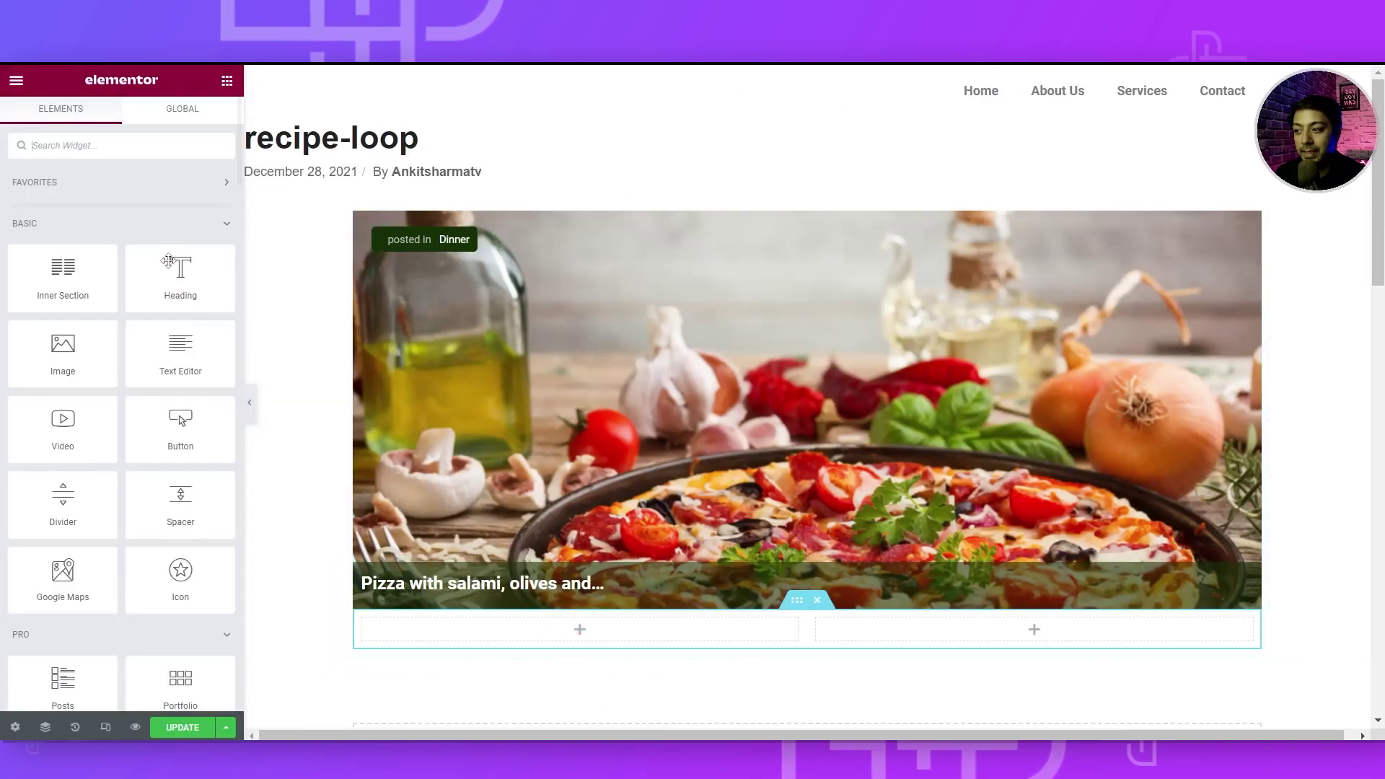
Add an Icon List widget to the first column of the new Inner Section and set its layout to inline
{"action": "type", "text": "icon"}
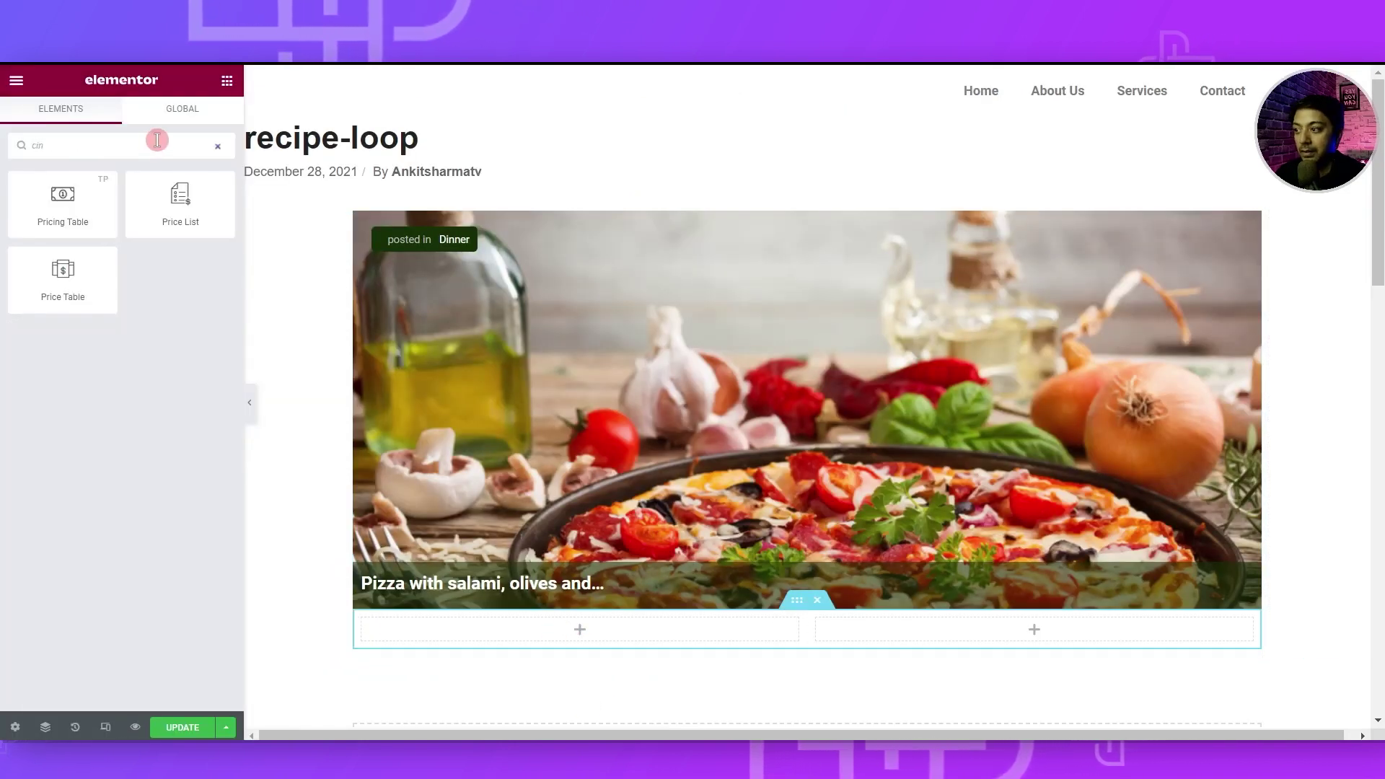
{"action": "left_click_drag", "start_coordinate": [51, 281], "coordinate": [548, 640]}
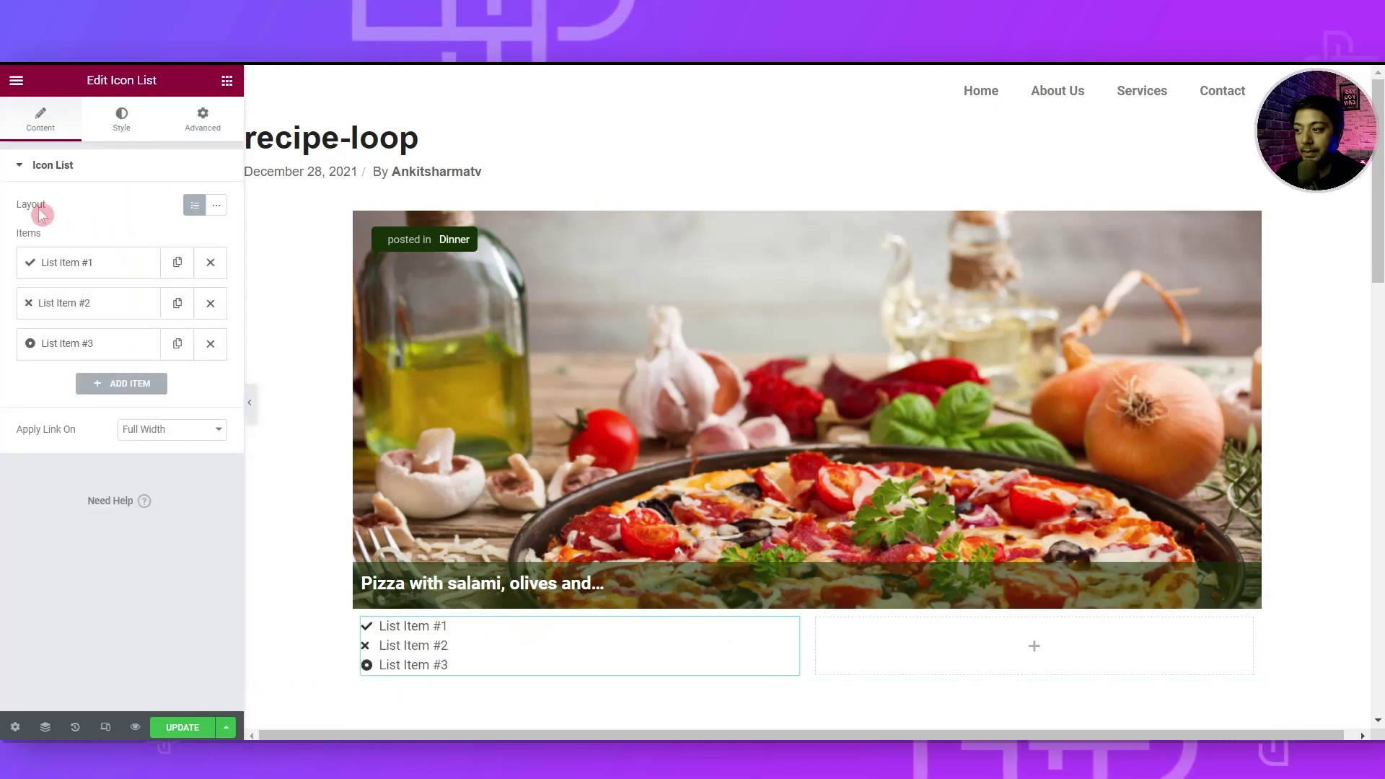
{"action": "left_click", "coordinate": [217, 209]}
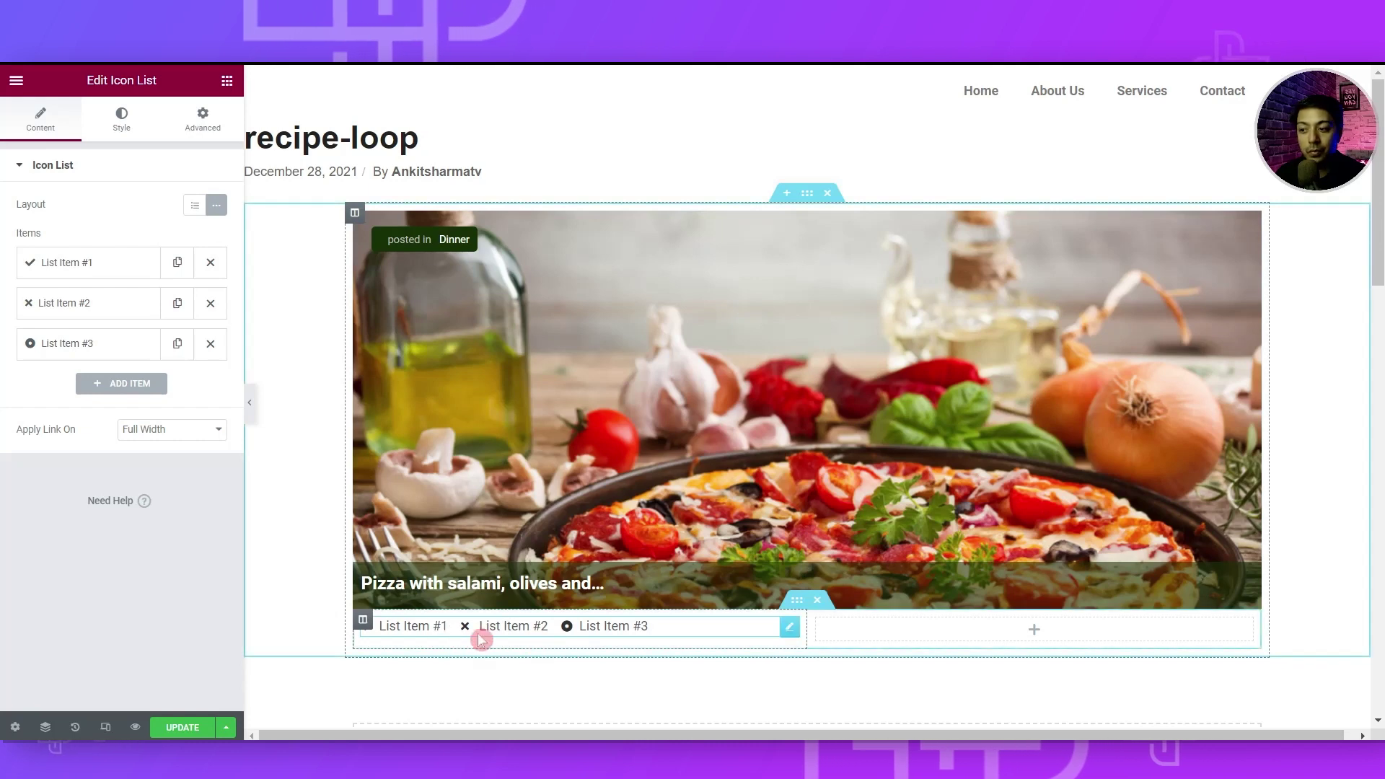
Remove the third item from the Icon List and give the first item the outlined Clock icon
{"action": "left_click", "coordinate": [210, 345]}
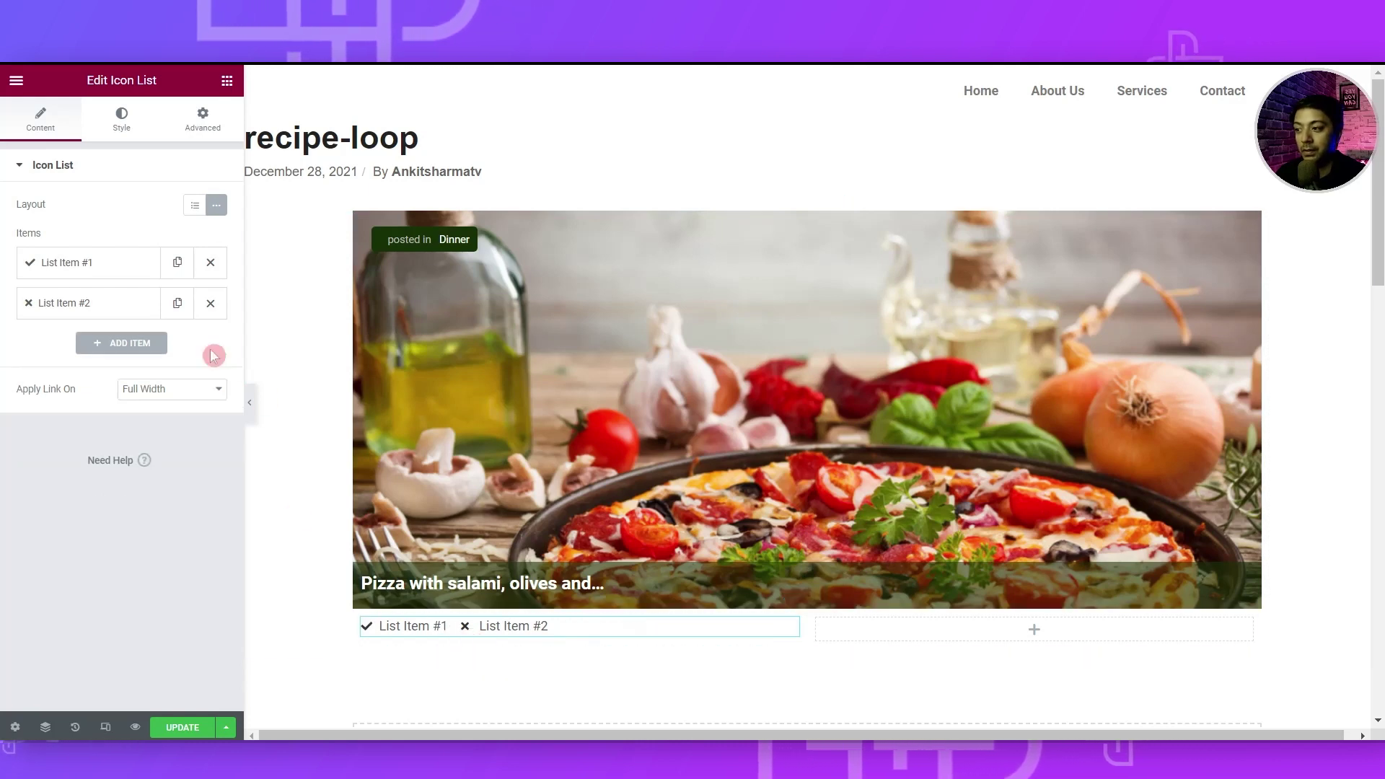
{"action": "left_click", "coordinate": [88, 264]}
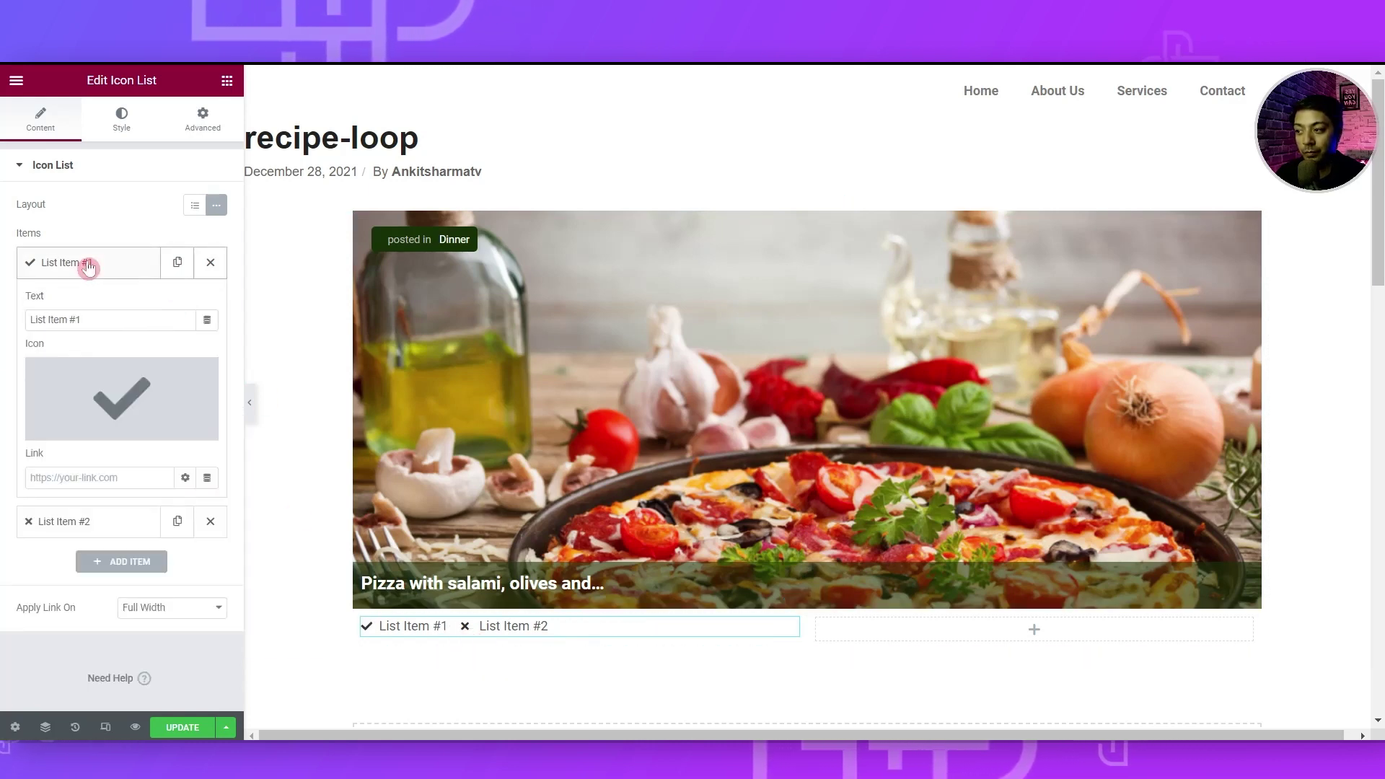
{"action": "left_click", "coordinate": [123, 394]}
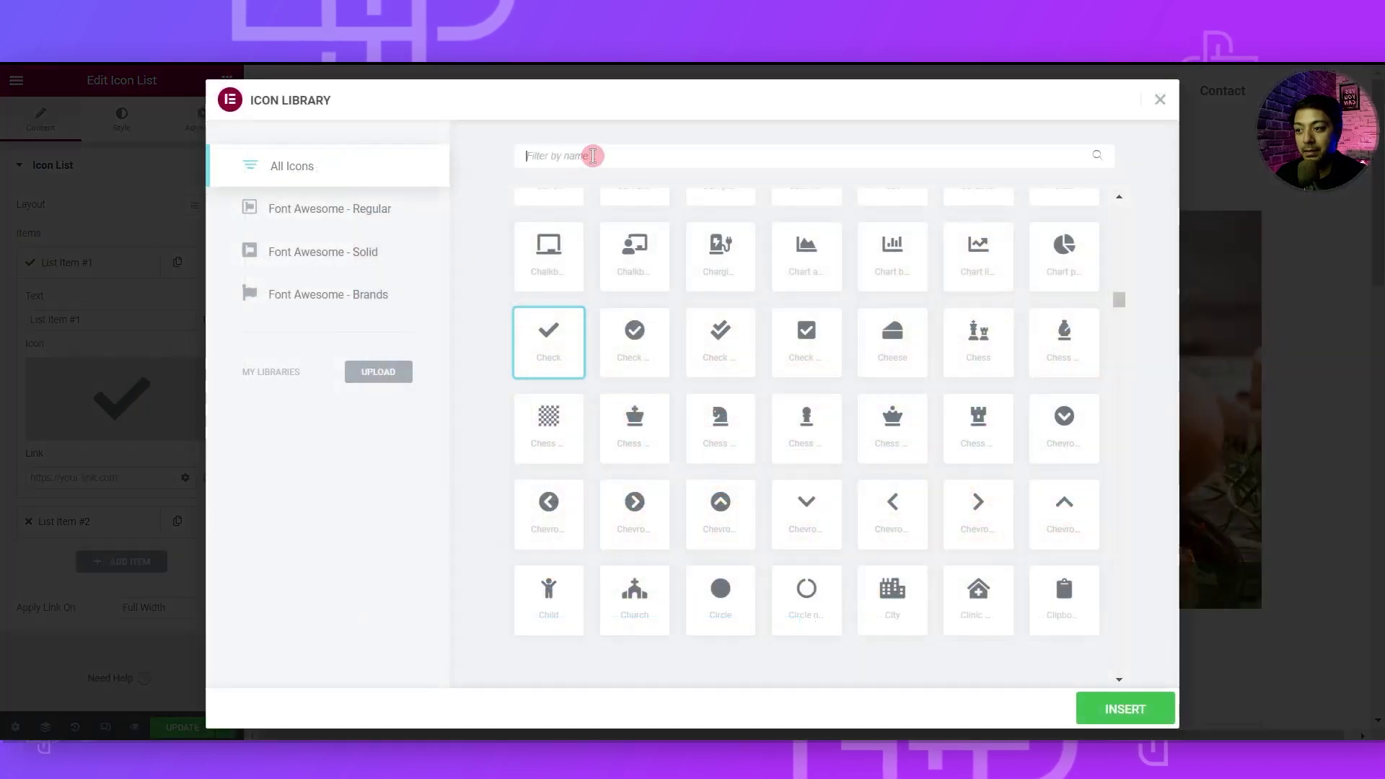
{"action": "type", "text": "clock"}
{"action": "left_click", "coordinate": [573, 225]}
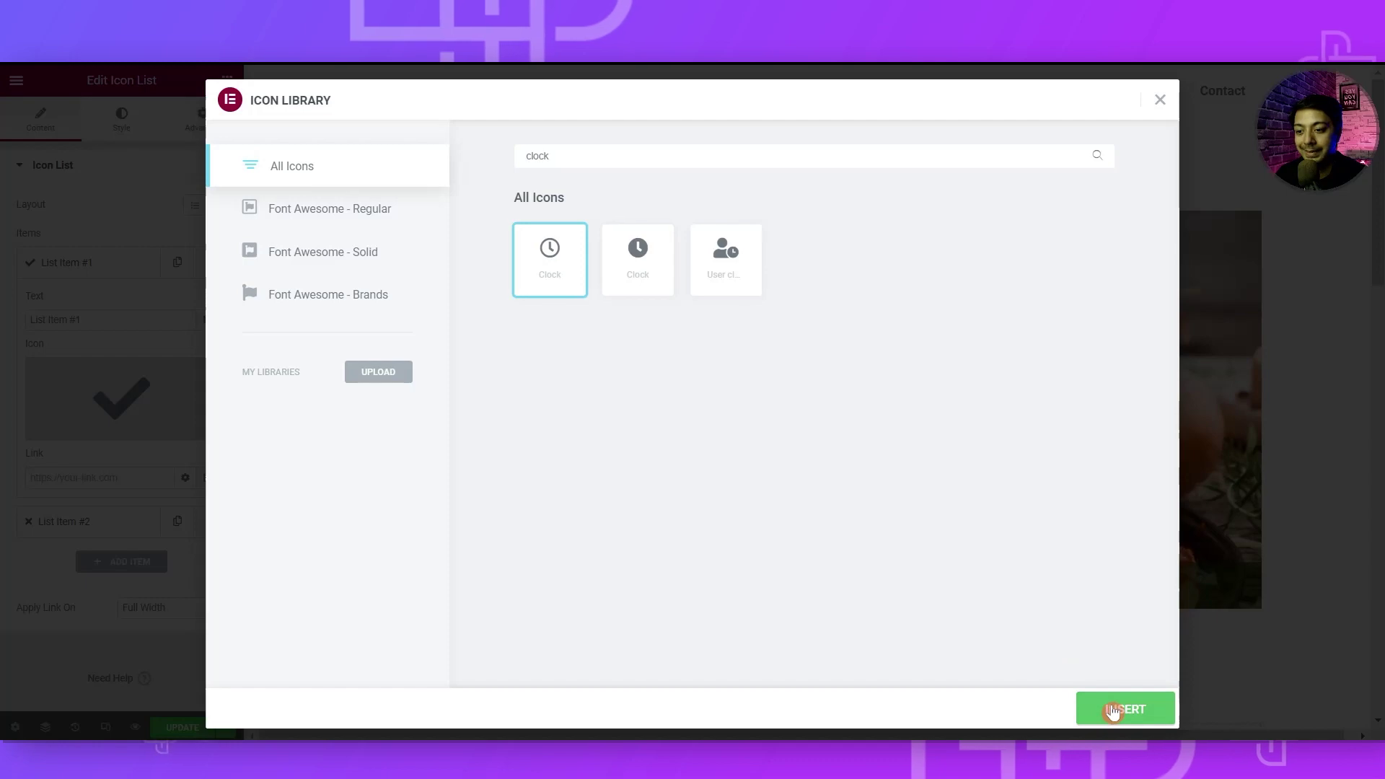
{"action": "left_click", "coordinate": [1113, 711]}
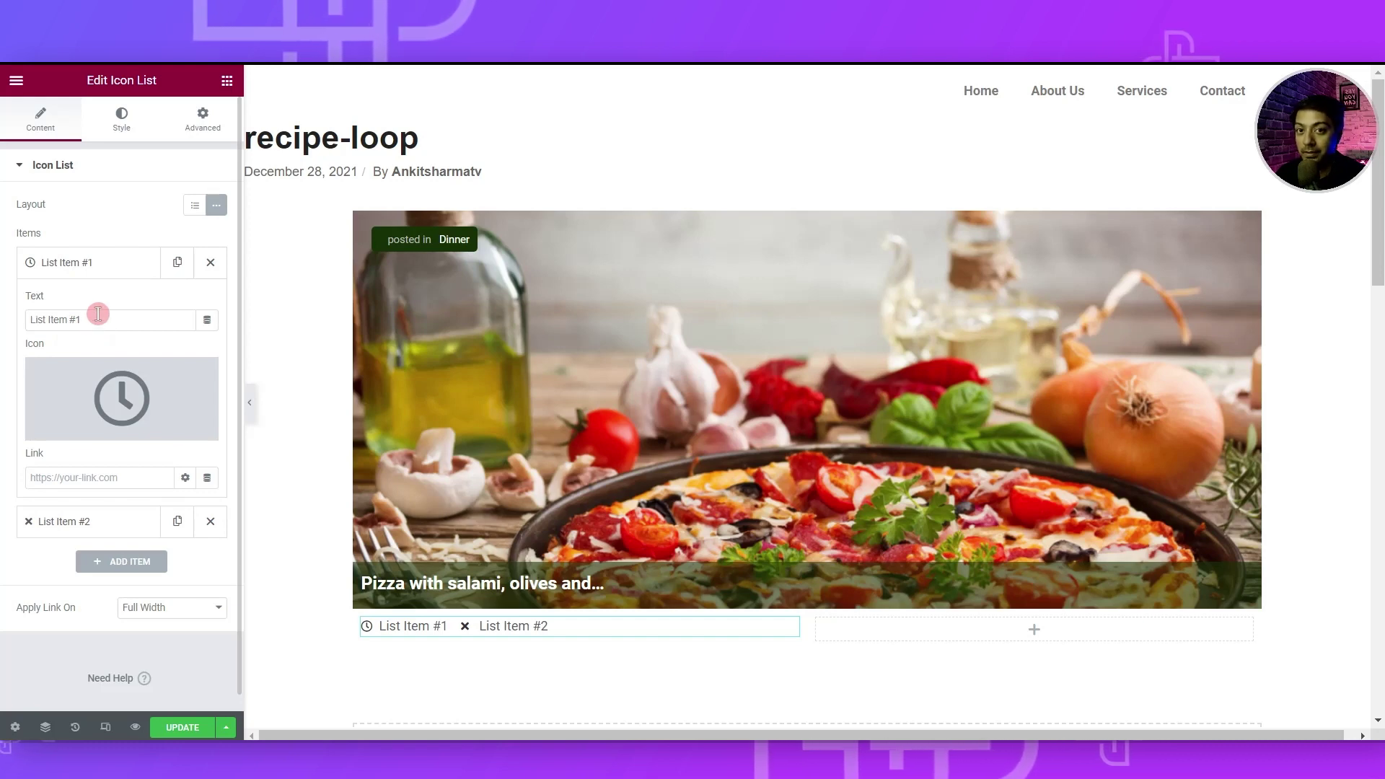
Link the first list item's text to an ACF Field dynamic tag with the key duration
{"action": "left_click", "coordinate": [208, 331]}
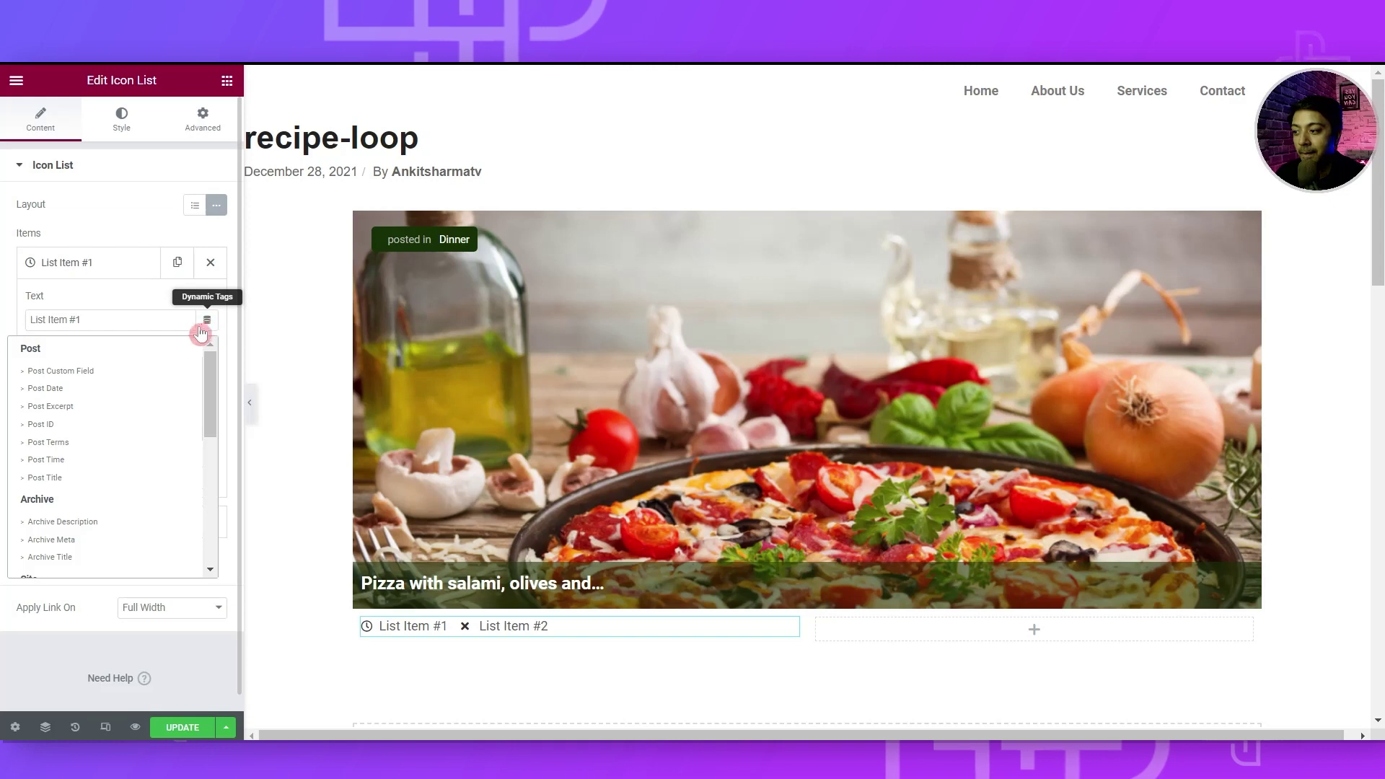
{"action": "scroll", "coordinate": [140, 412], "scroll_direction": "down", "scroll_amount": 4}
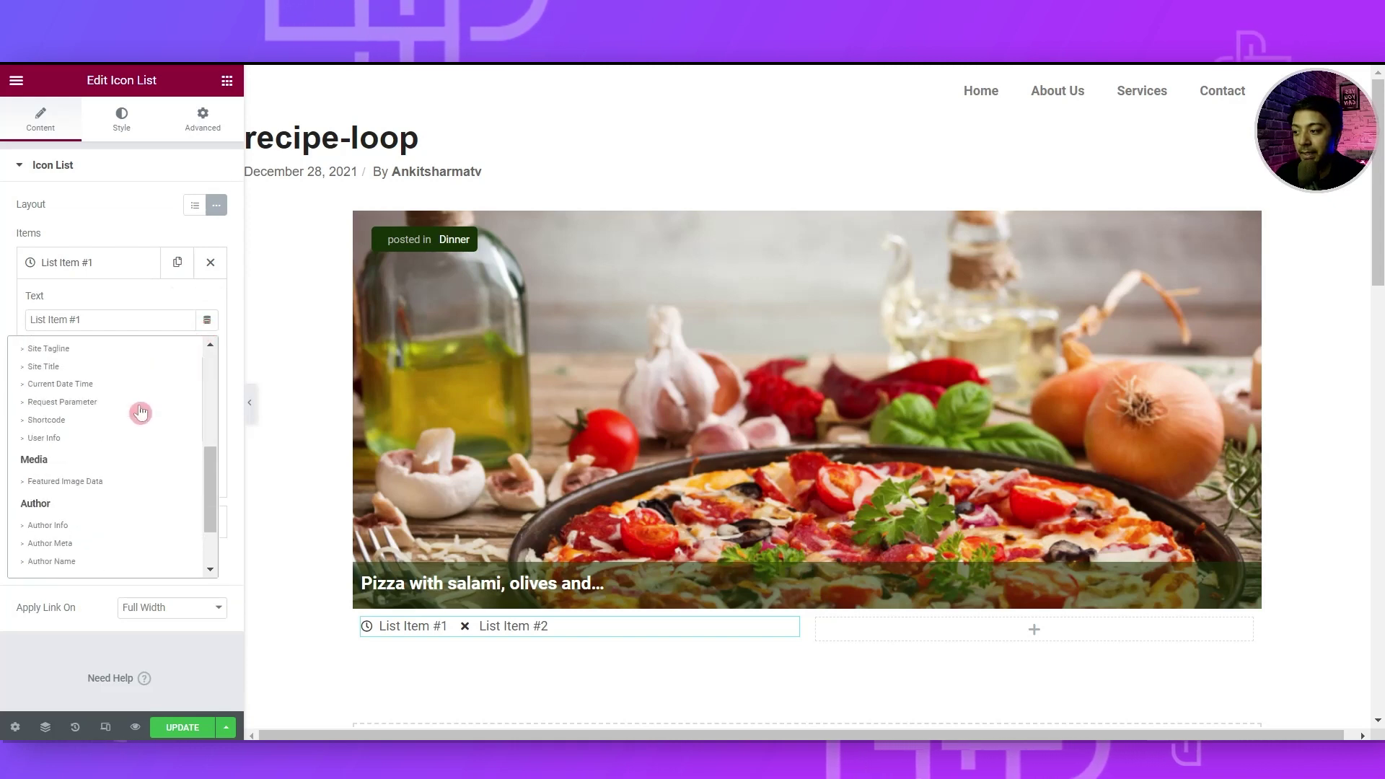
{"action": "scroll", "coordinate": [141, 412], "scroll_direction": "down", "scroll_amount": 2}
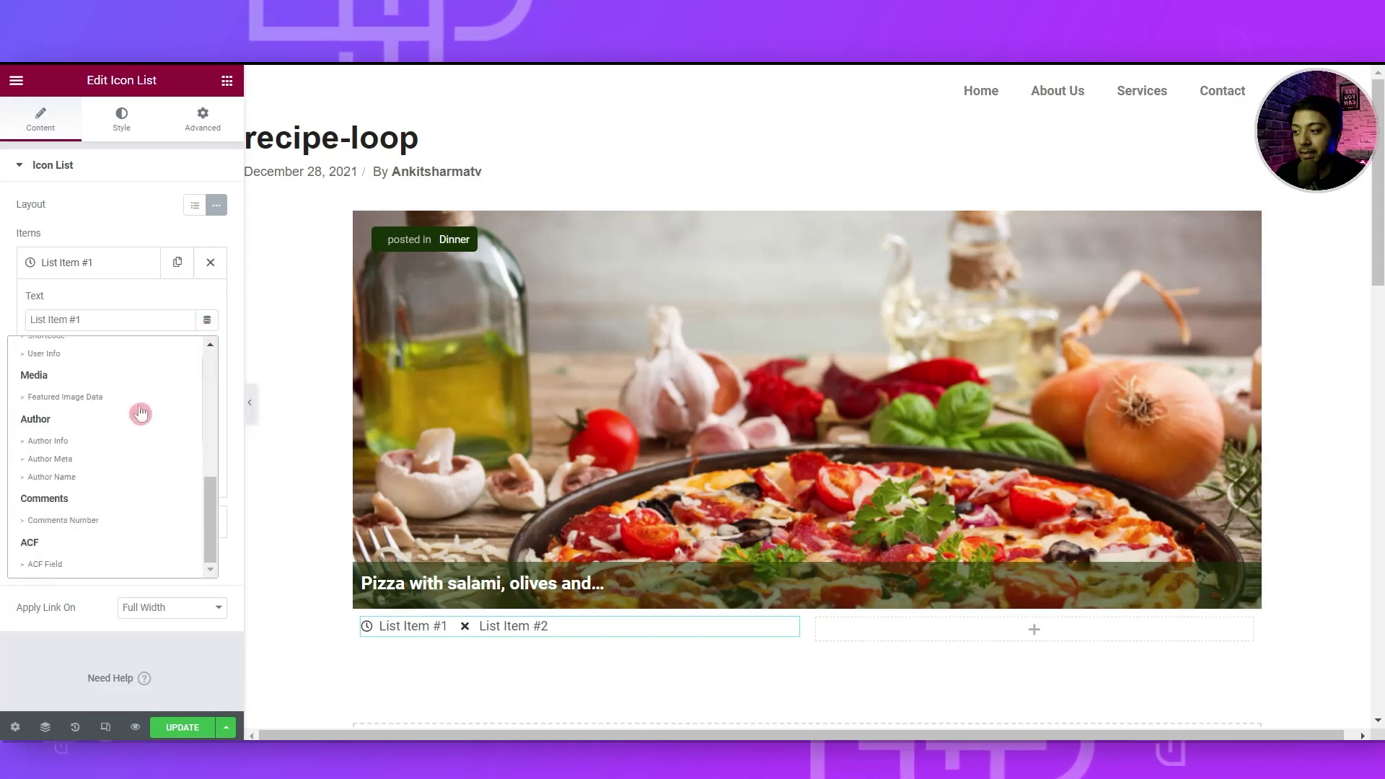
{"action": "left_click", "coordinate": [45, 568]}
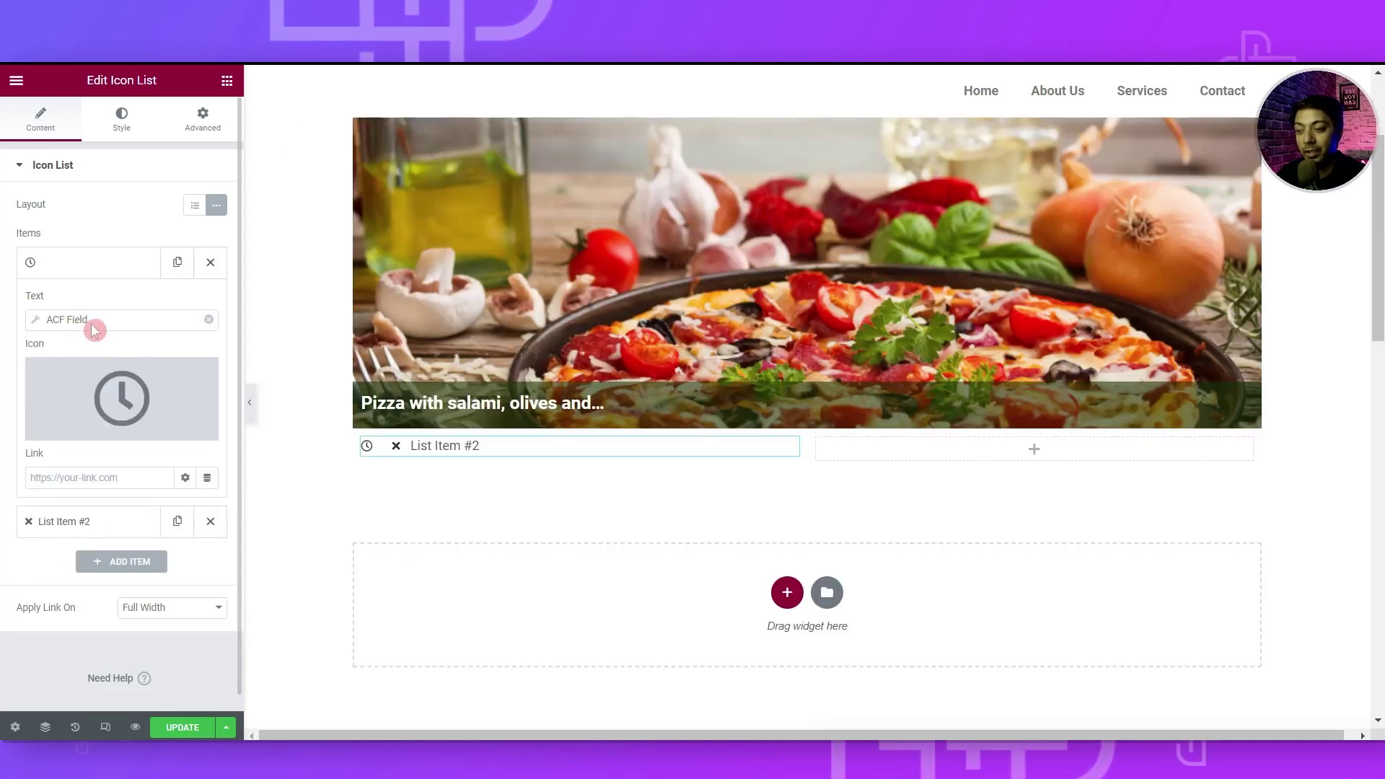
{"action": "left_click", "coordinate": [91, 323]}
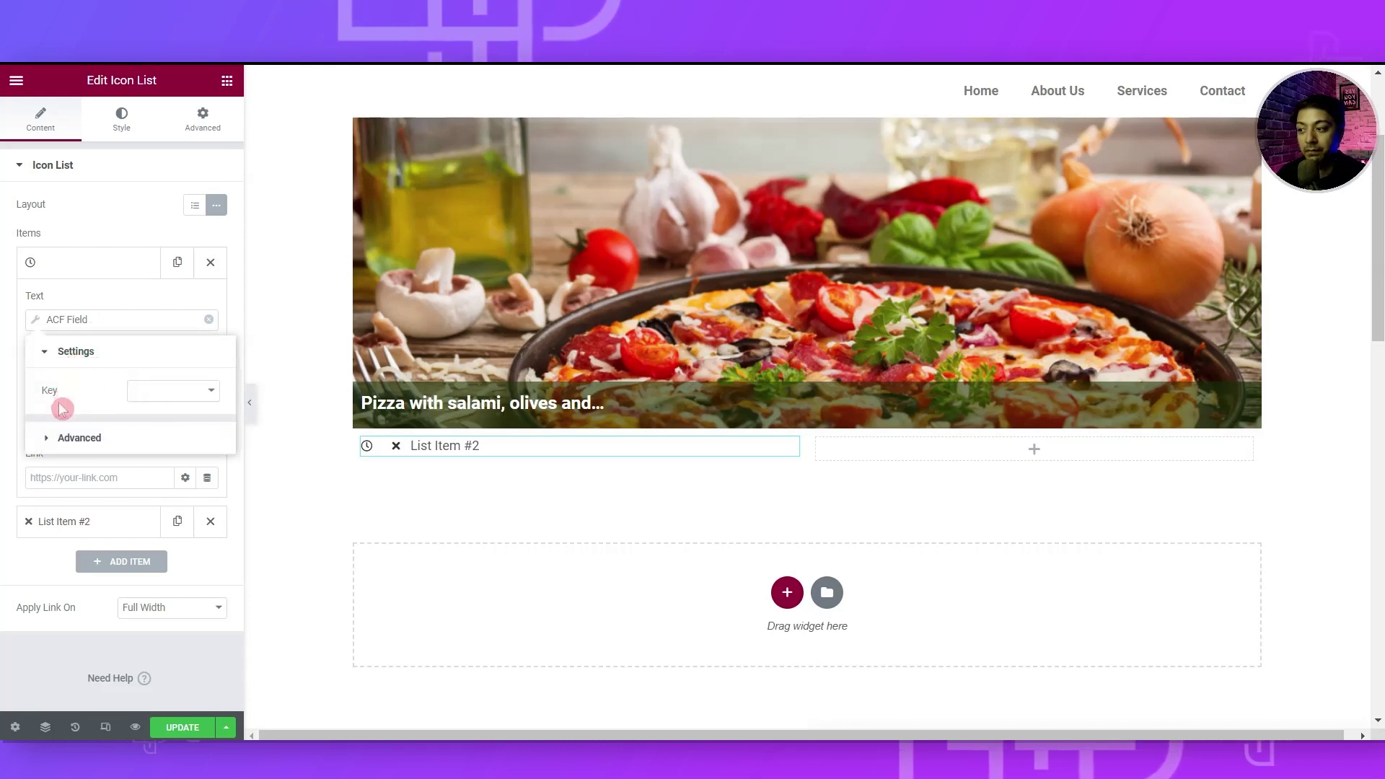
{"action": "left_click", "coordinate": [176, 391]}
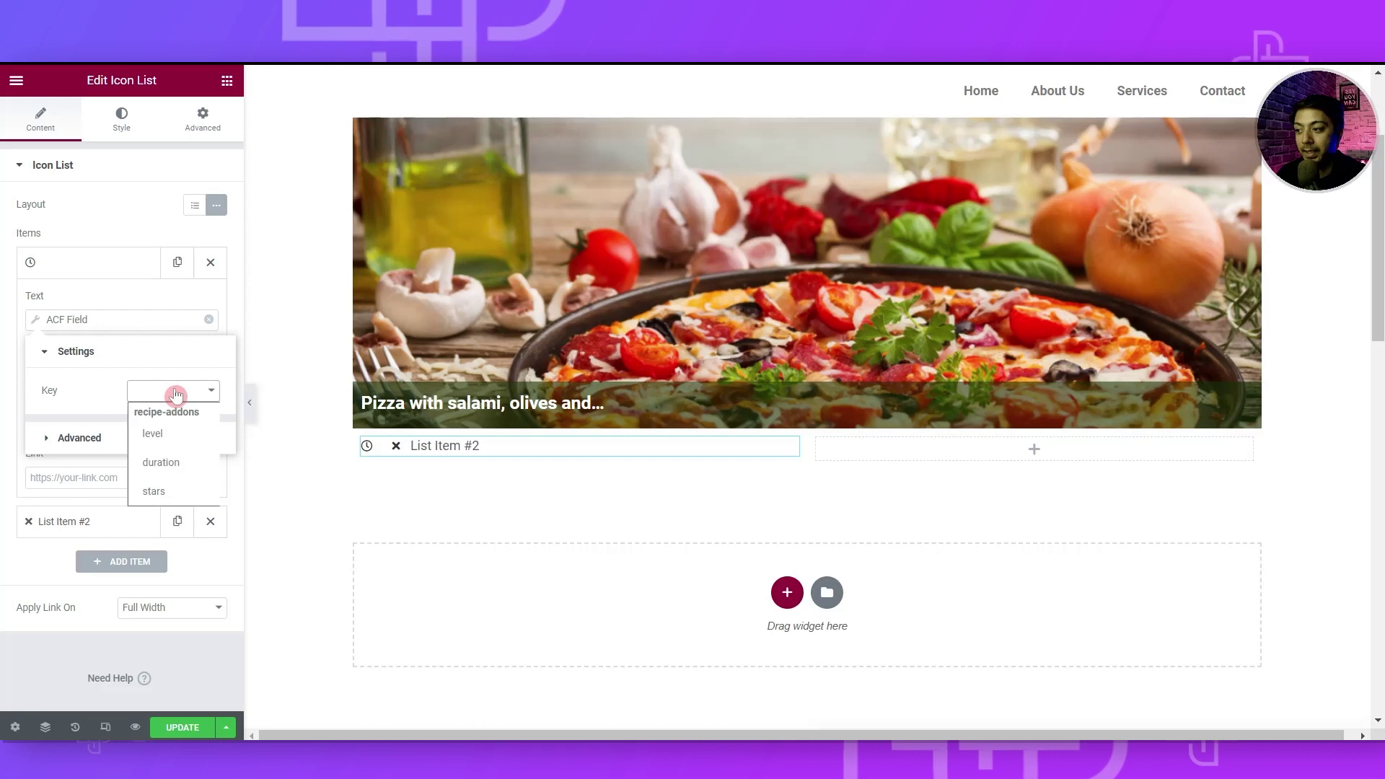
{"action": "left_click", "coordinate": [173, 463]}
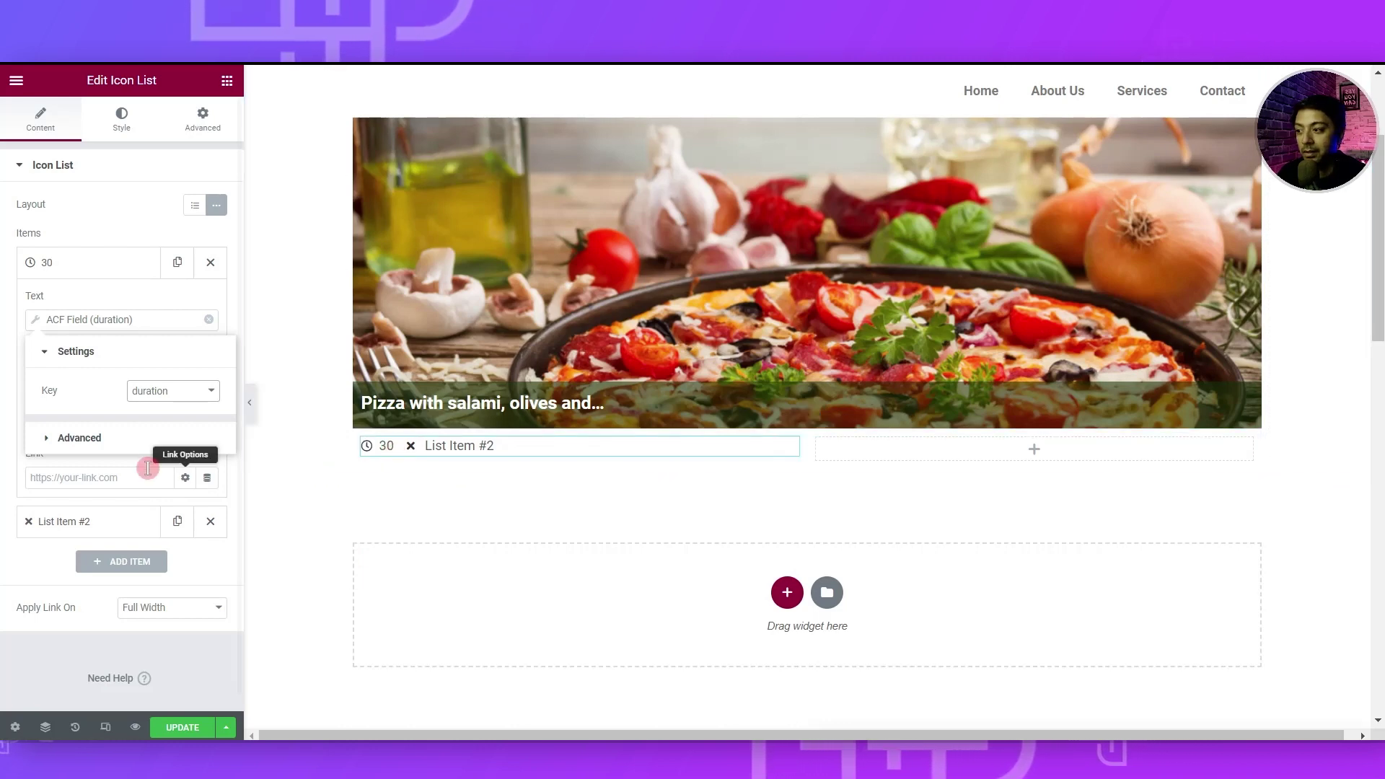
Append the text "Mins" after the duration value and collapse the first list item
{"action": "left_click", "coordinate": [56, 438]}
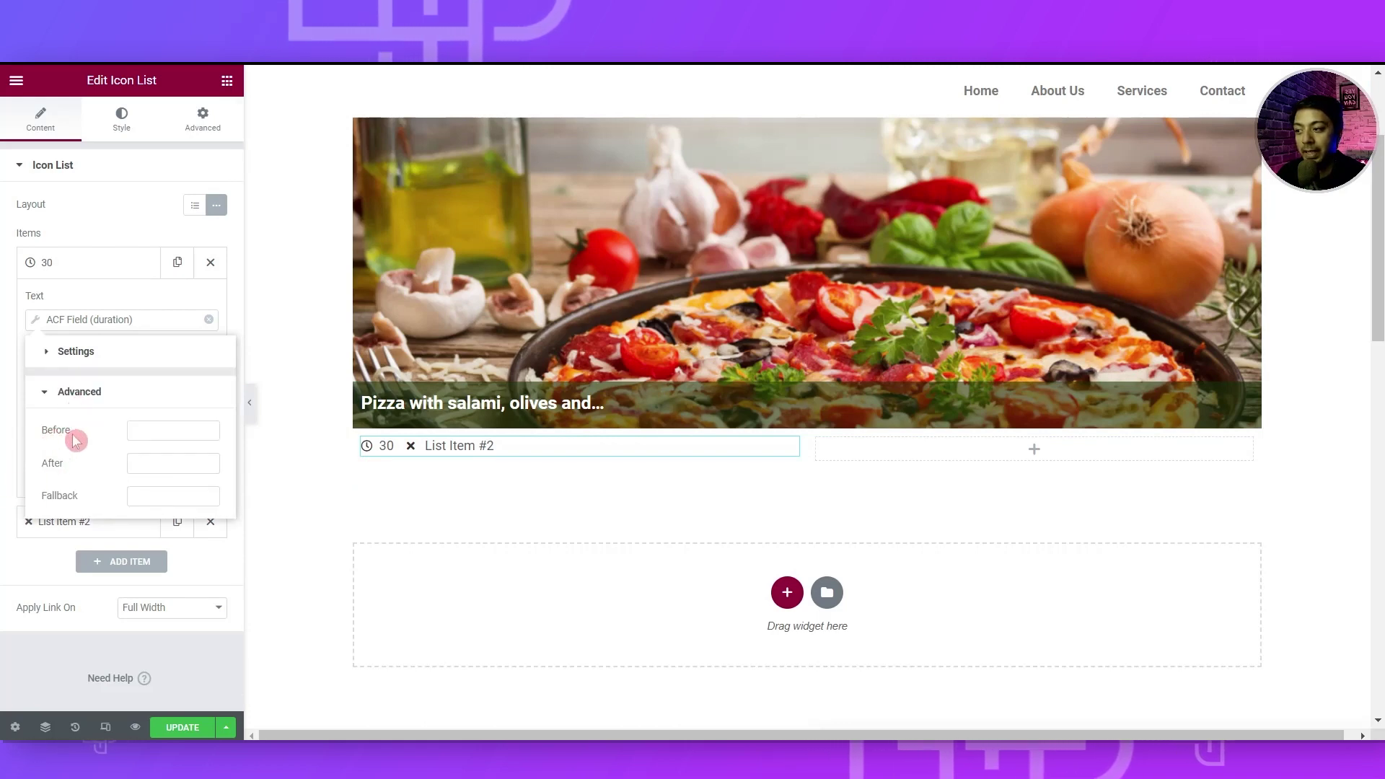
{"action": "left_click", "coordinate": [150, 464]}
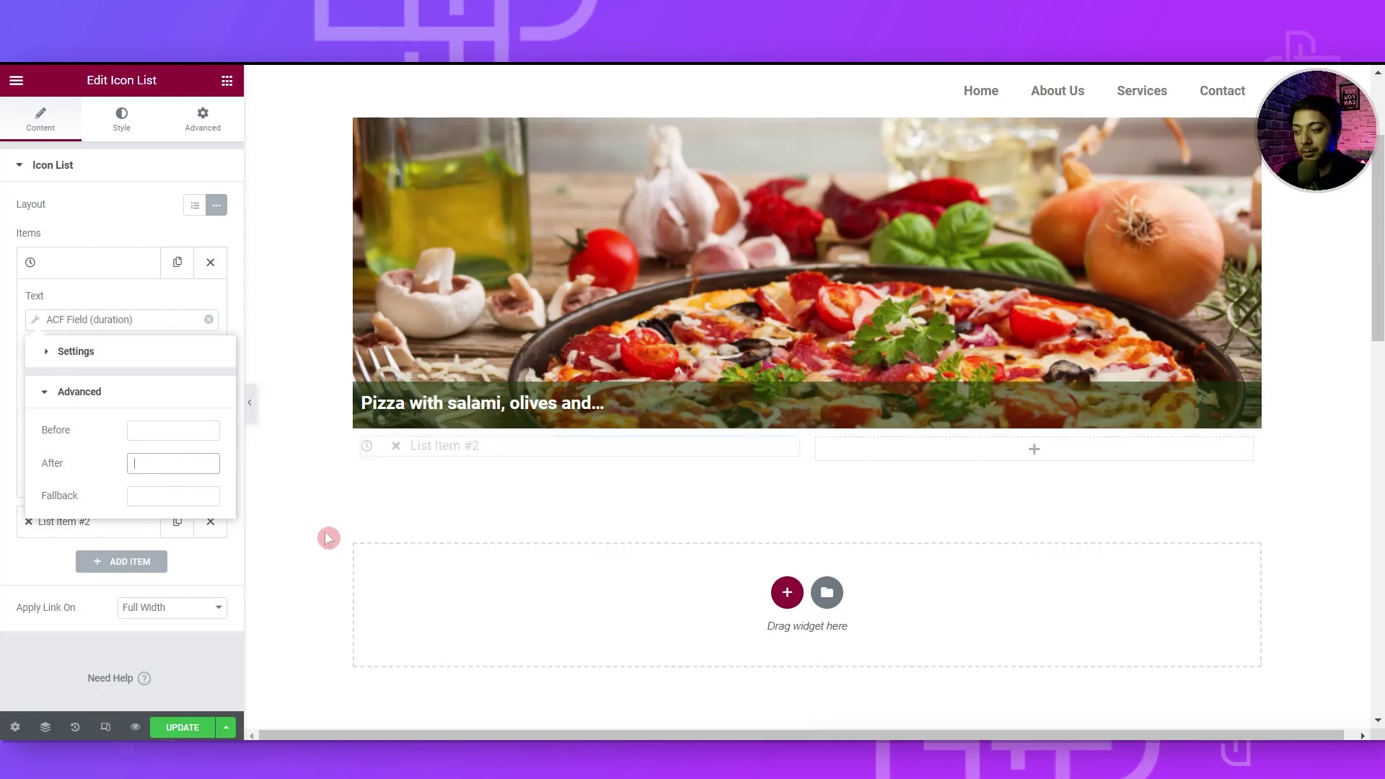
{"action": "type", "text": "Mins"}
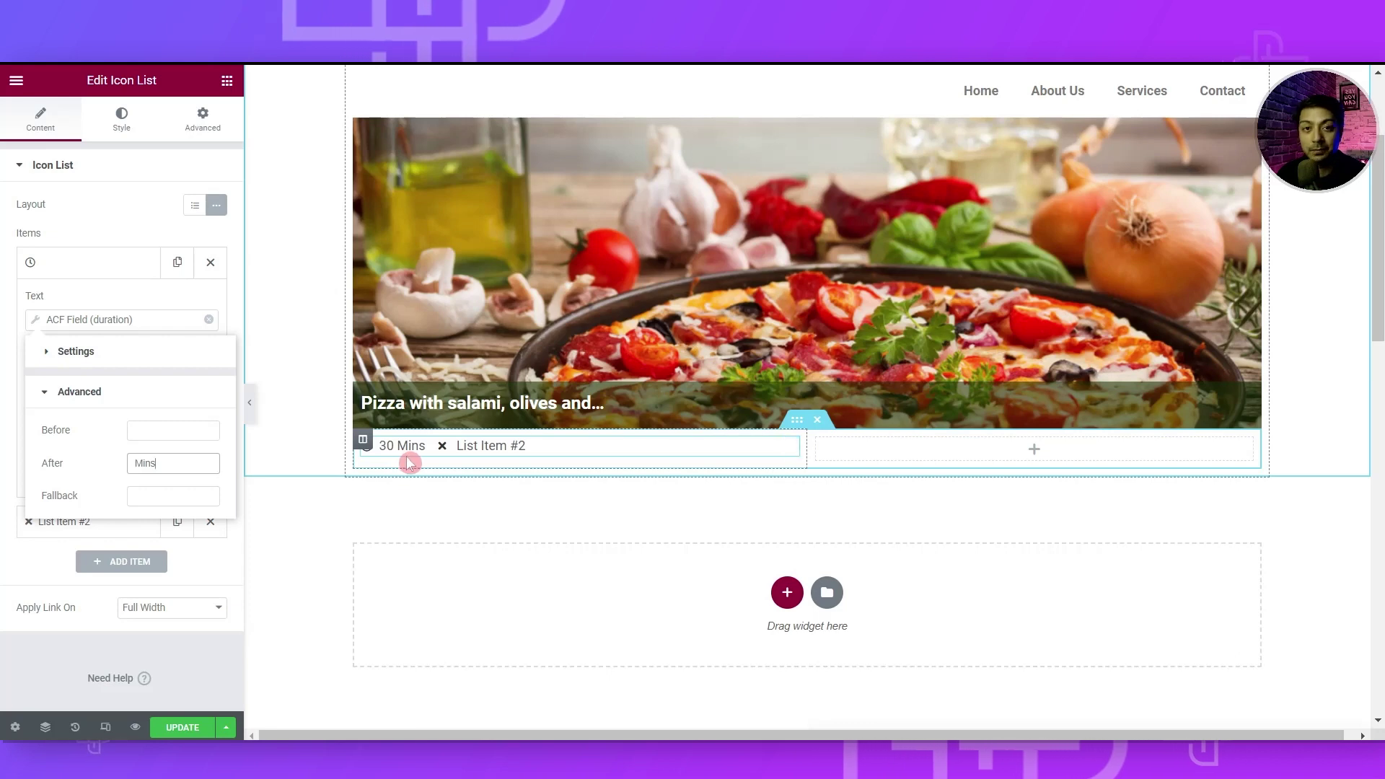
{"action": "left_click", "coordinate": [26, 297]}
{"action": "left_click", "coordinate": [76, 262]}
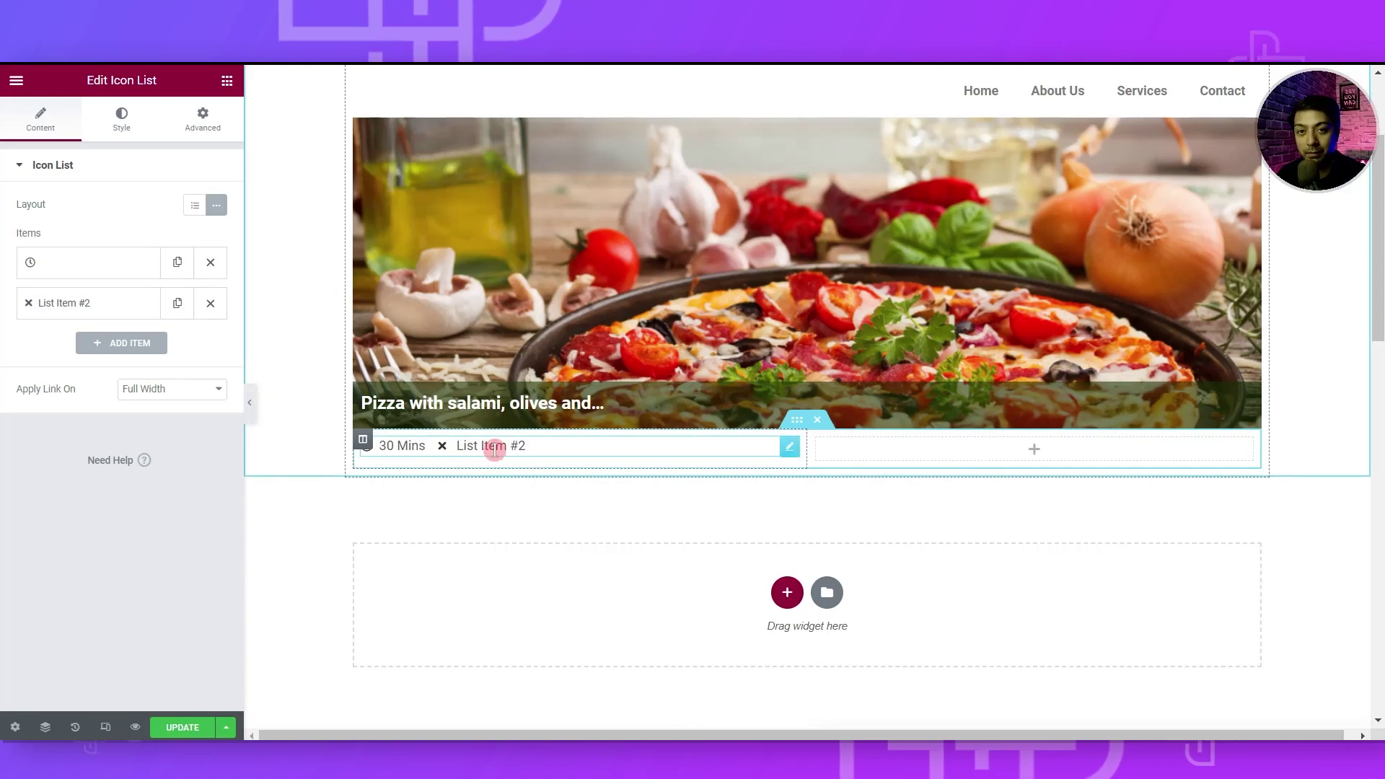
Replace the second list item's icon with the Signal icon from the icon library
{"action": "left_click", "coordinate": [114, 303]}
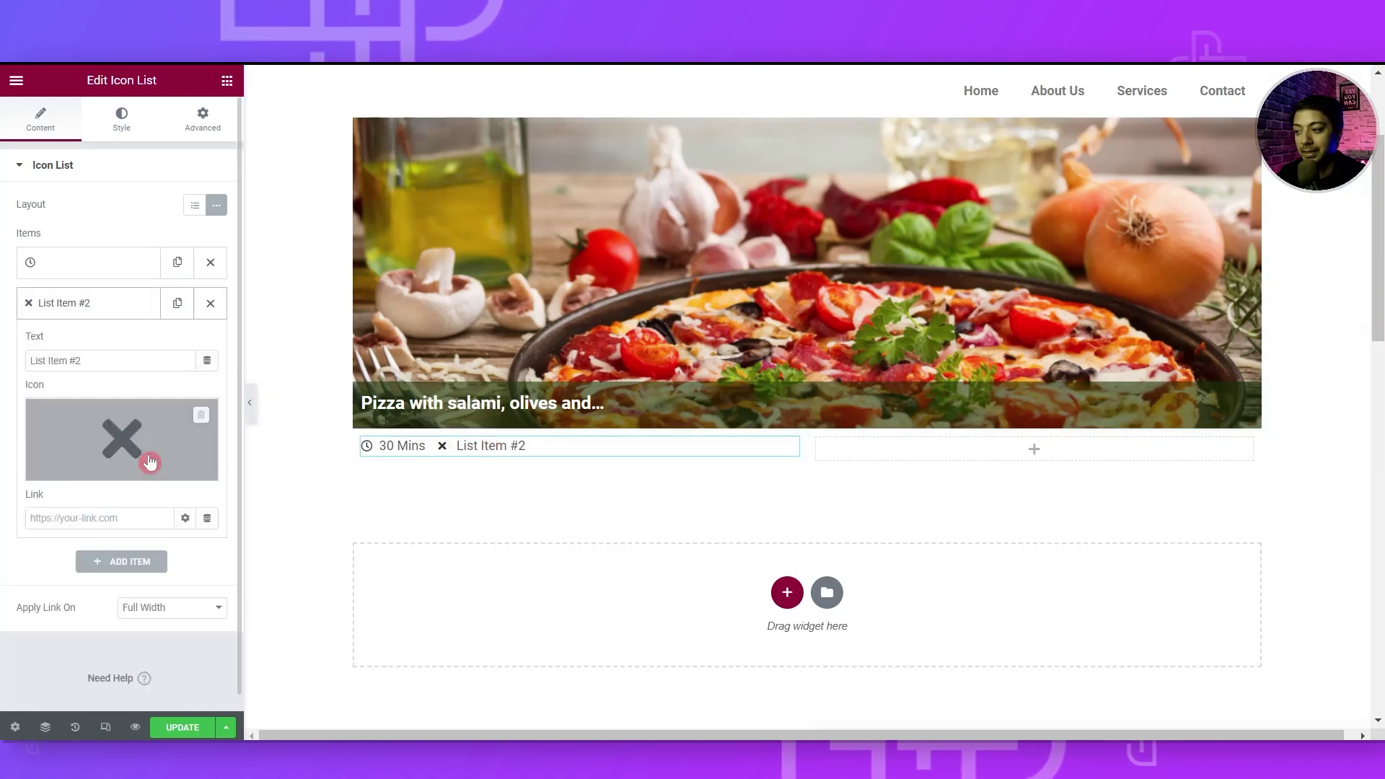
{"action": "left_click", "coordinate": [141, 427]}
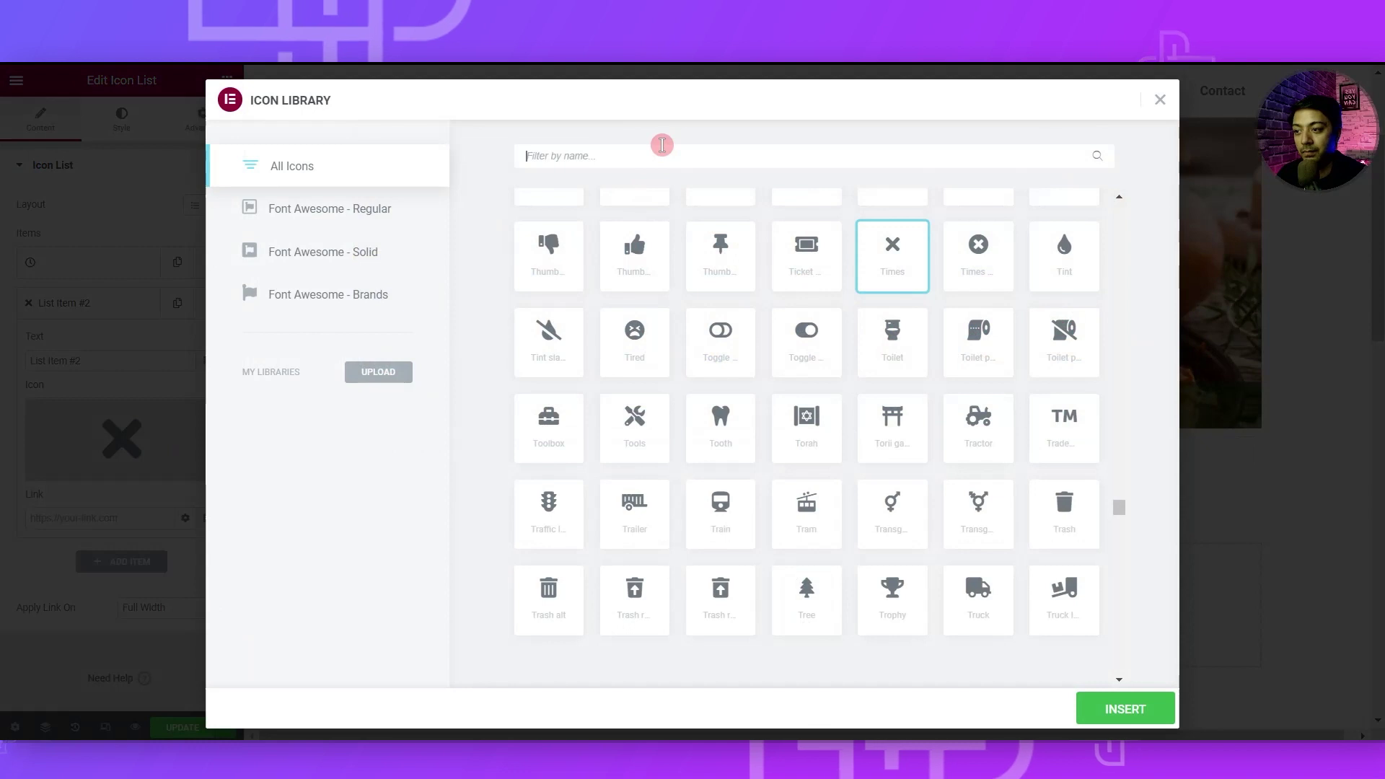
{"action": "type", "text": "sign"}
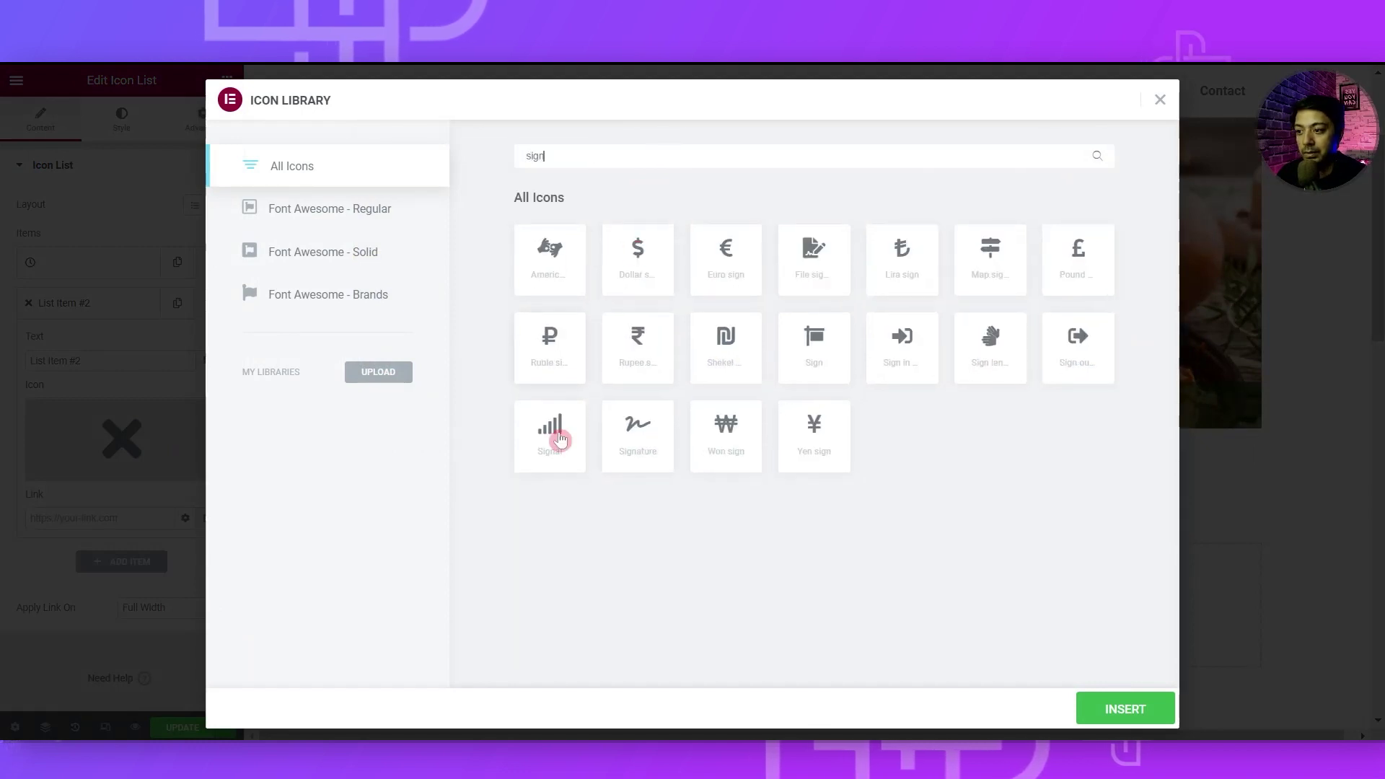
{"action": "left_click", "coordinate": [561, 440]}
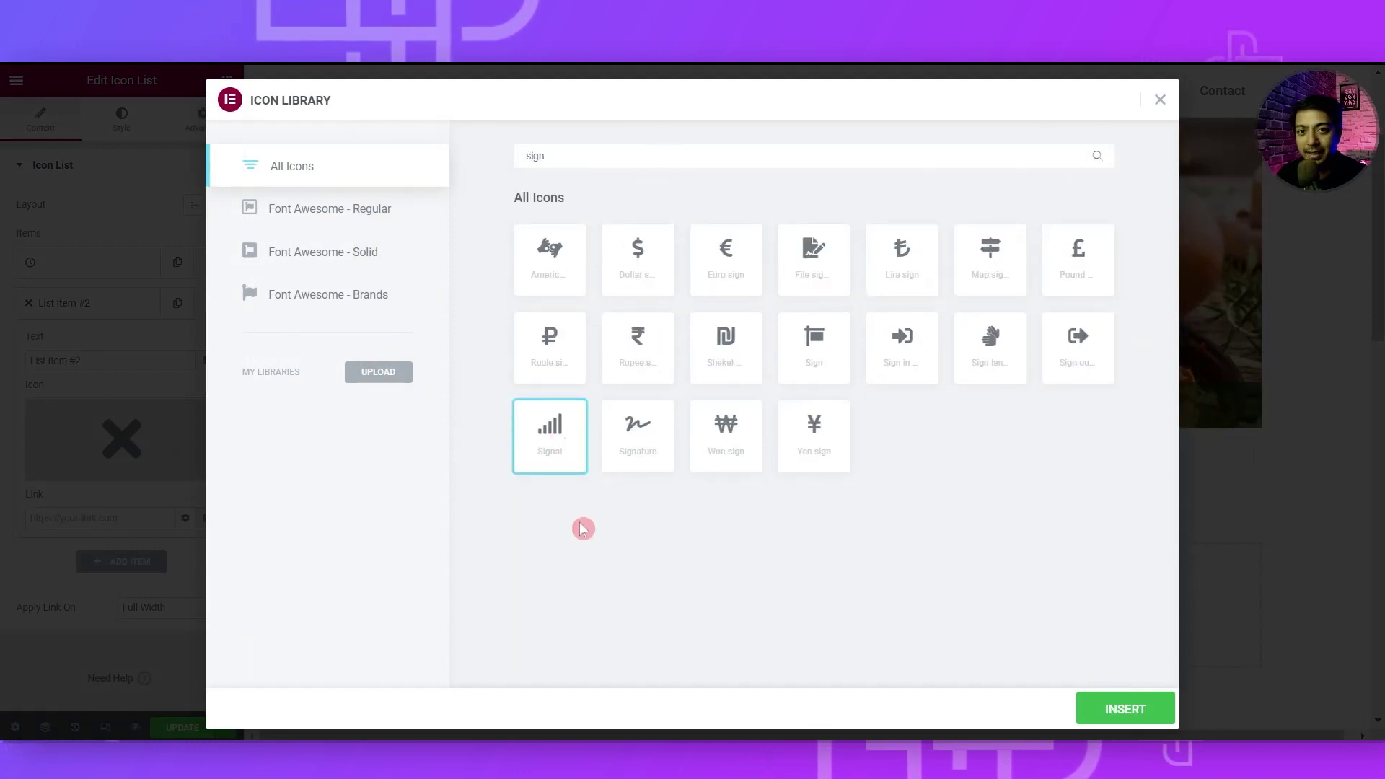
{"action": "left_click", "coordinate": [1112, 697]}
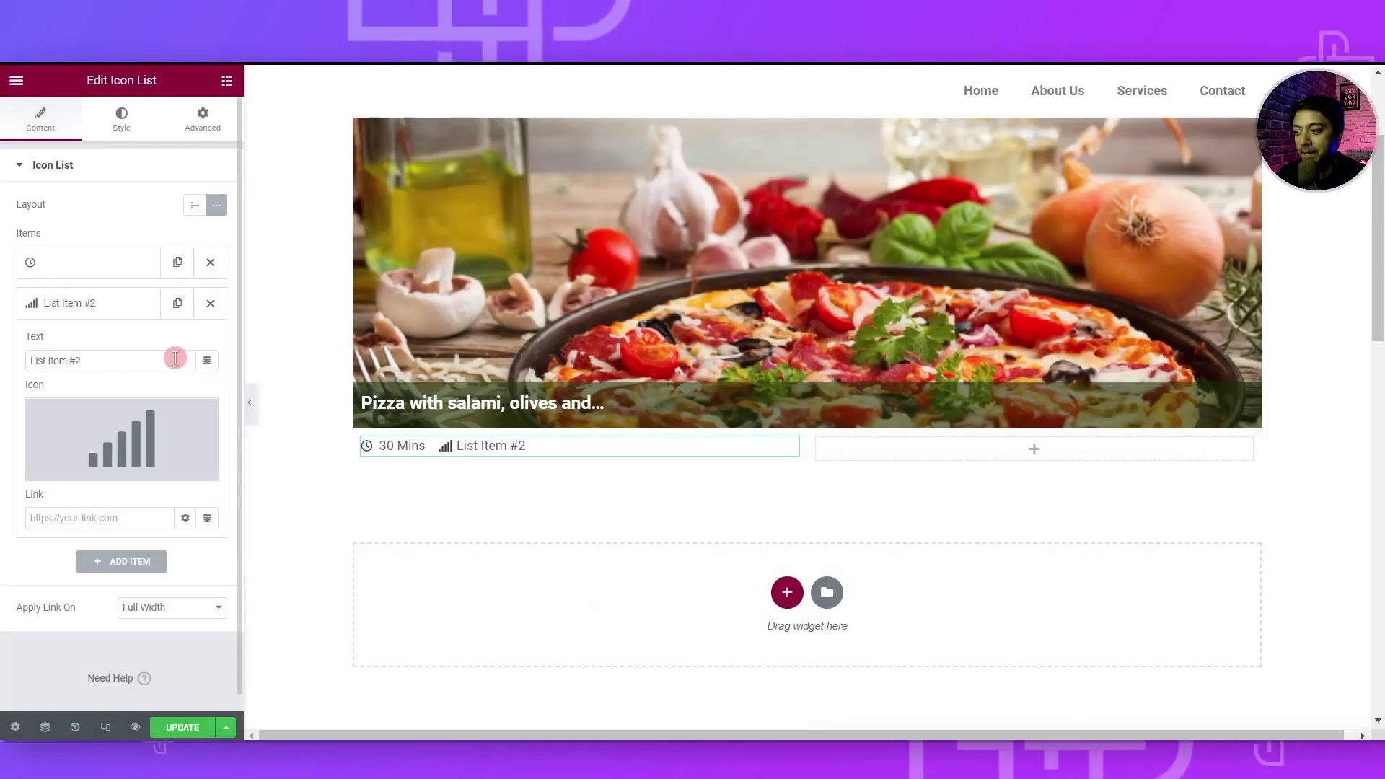
Link the second list item's text to an ACF Field dynamic tag with the key level
{"action": "left_click", "coordinate": [207, 361]}
{"action": "scroll", "coordinate": [140, 538], "scroll_direction": "down", "scroll_amount": 5}
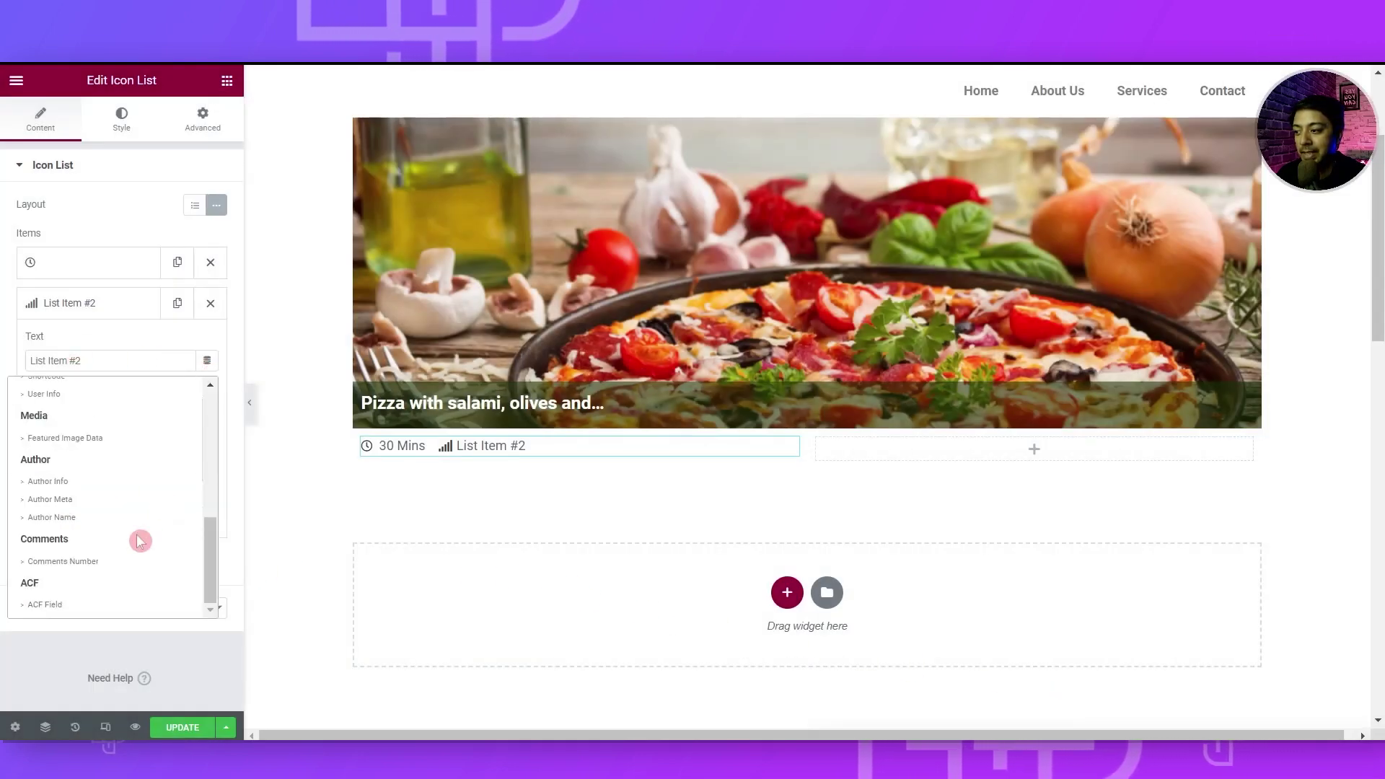
{"action": "left_click", "coordinate": [76, 607]}
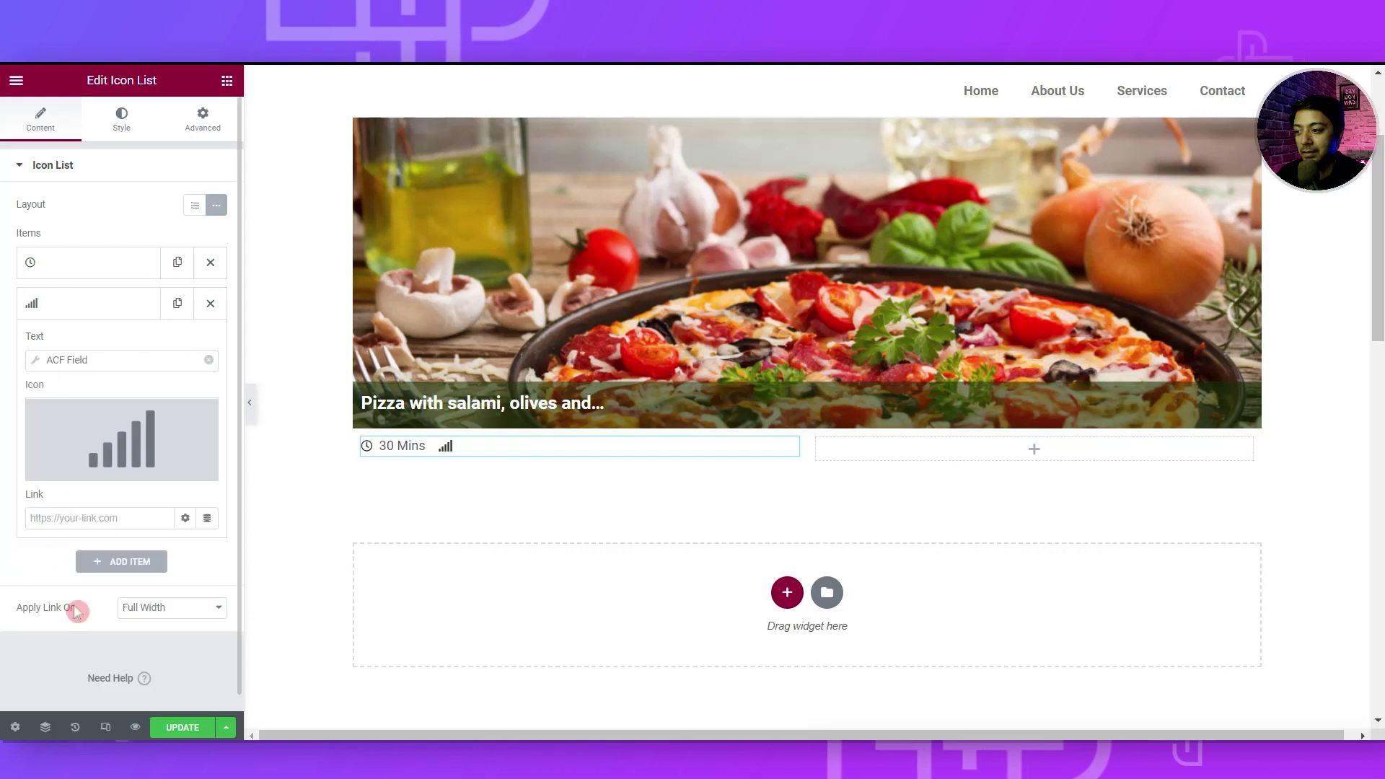
{"action": "left_click", "coordinate": [104, 360]}
{"action": "left_click", "coordinate": [138, 432]}
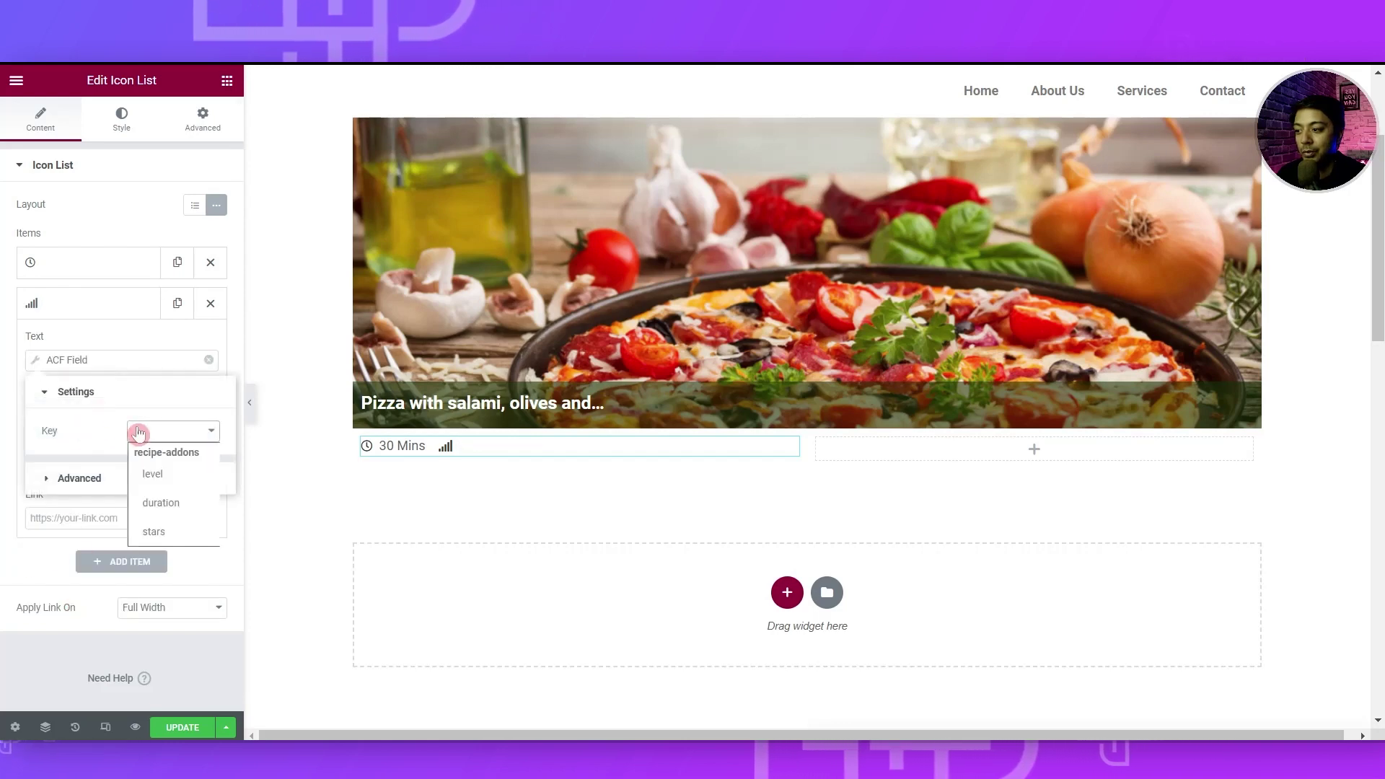
{"action": "left_click", "coordinate": [160, 475]}
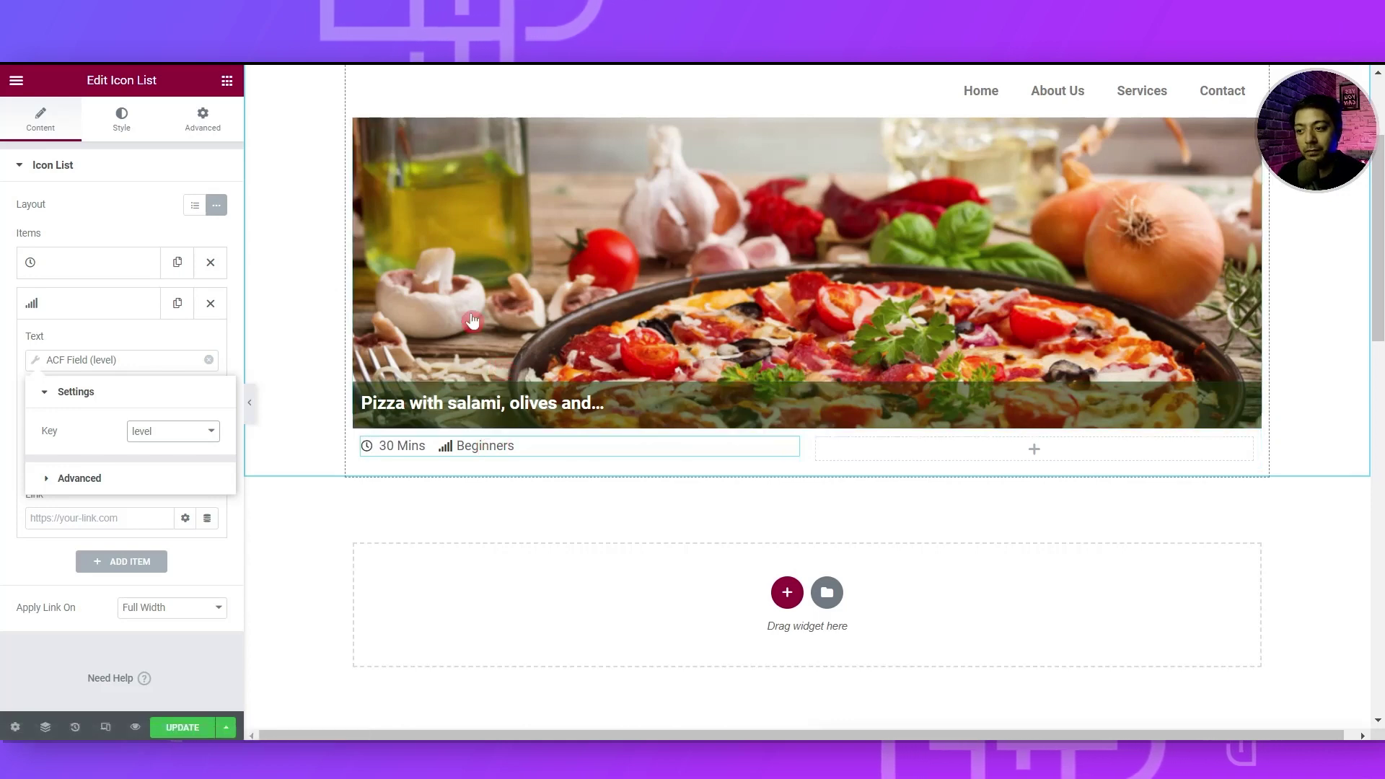
{"action": "left_click", "coordinate": [431, 479]}
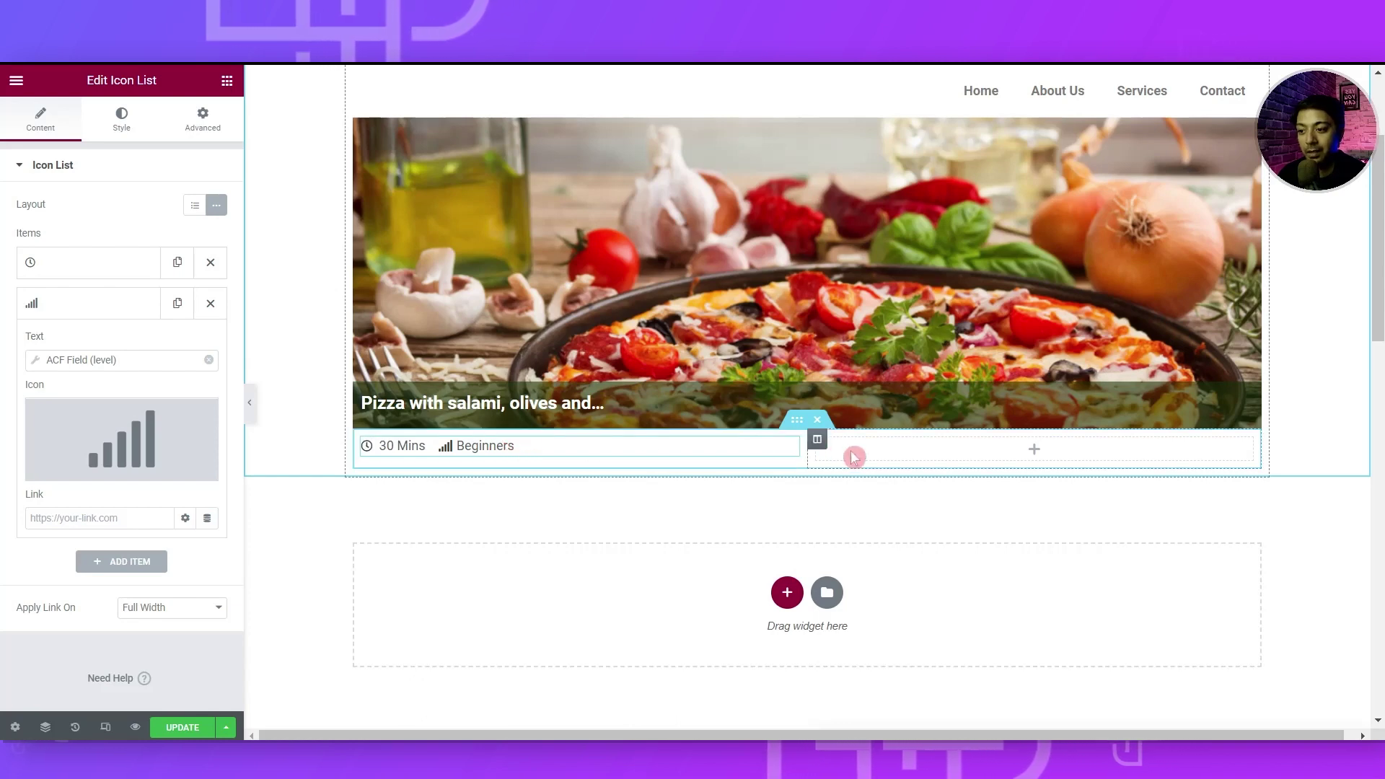
Add a Star Rating widget to the empty second column of the Inner Section and align it right
{"action": "left_click", "coordinate": [1034, 449]}
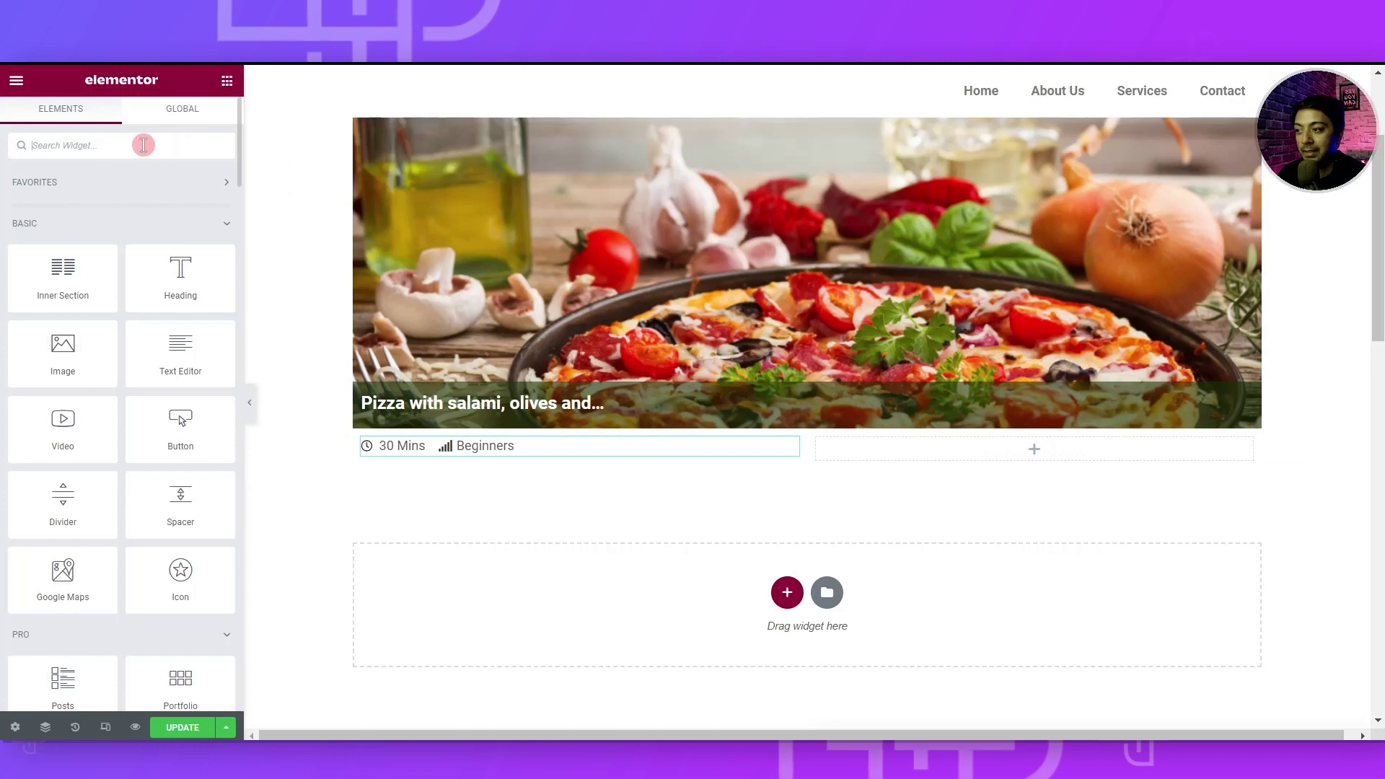
{"action": "left_click", "coordinate": [144, 145]}
{"action": "type", "text": "rating"}
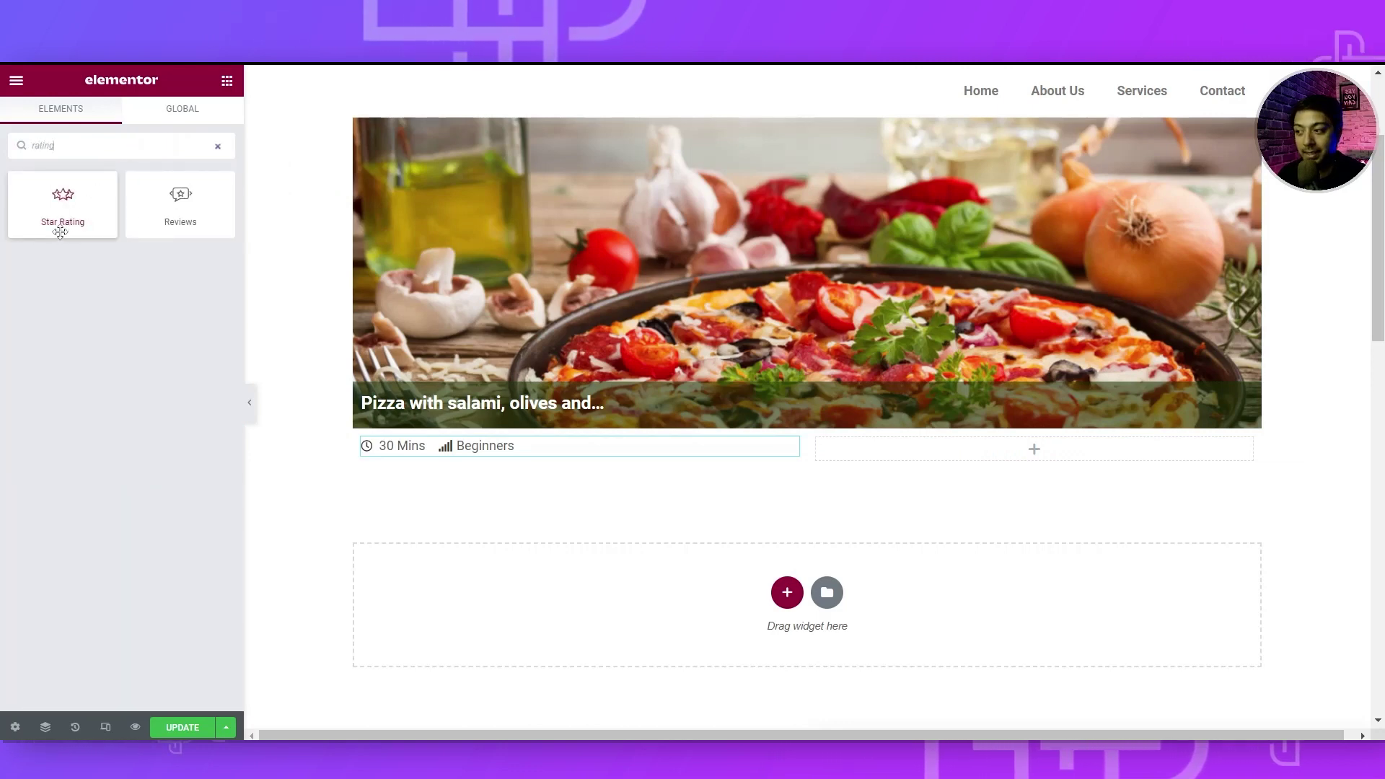
{"action": "left_click_drag", "start_coordinate": [52, 220], "coordinate": [988, 456]}
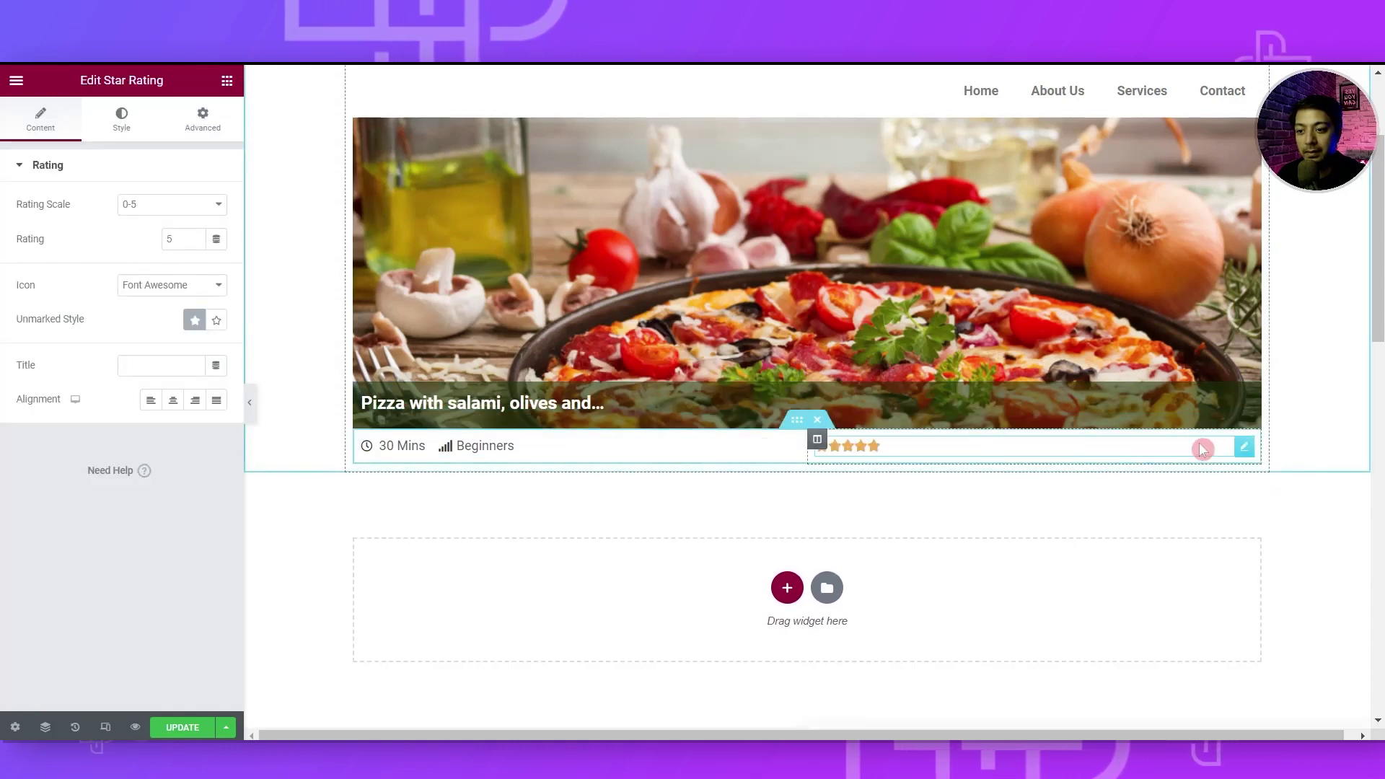
{"action": "left_click", "coordinate": [195, 408]}
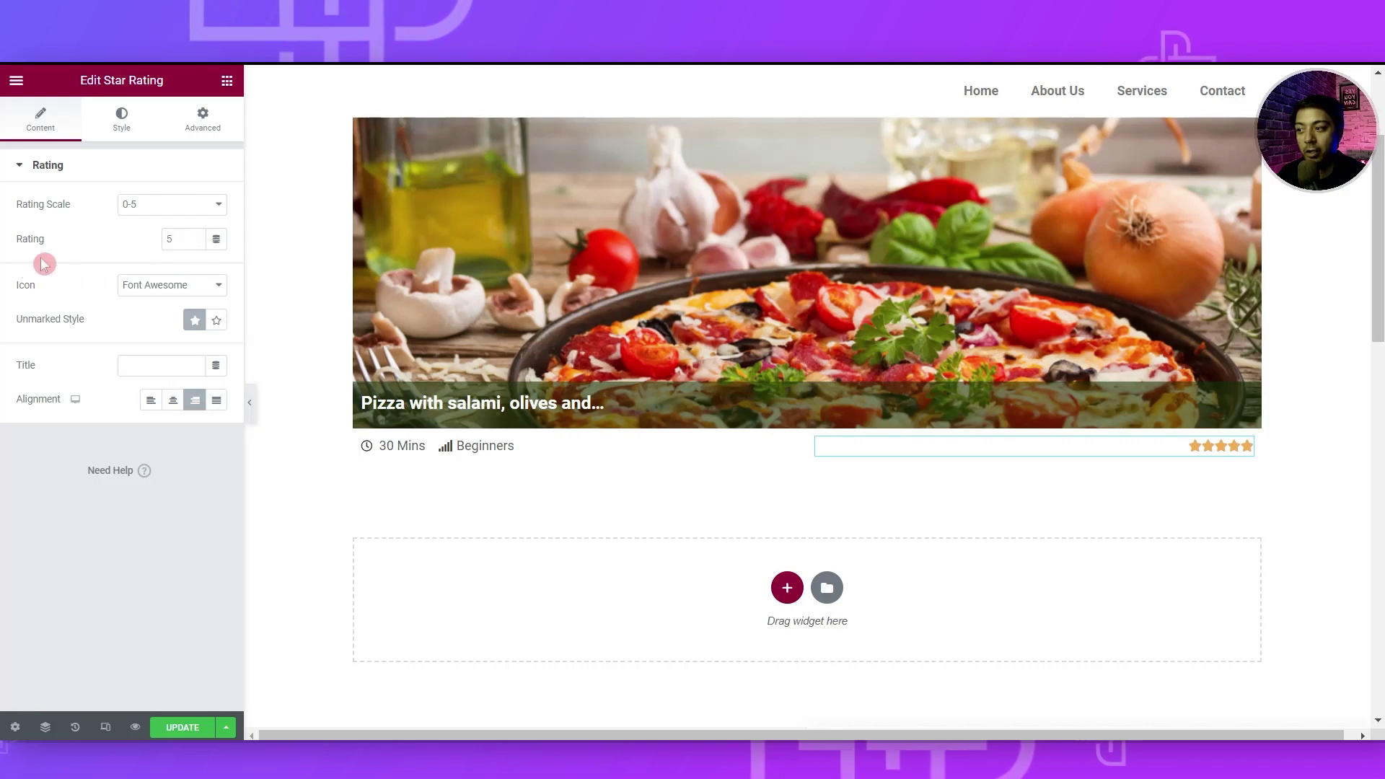
Link the star rating value to an ACF Number Field with the key stars and update the template
{"action": "left_click", "coordinate": [217, 241]}
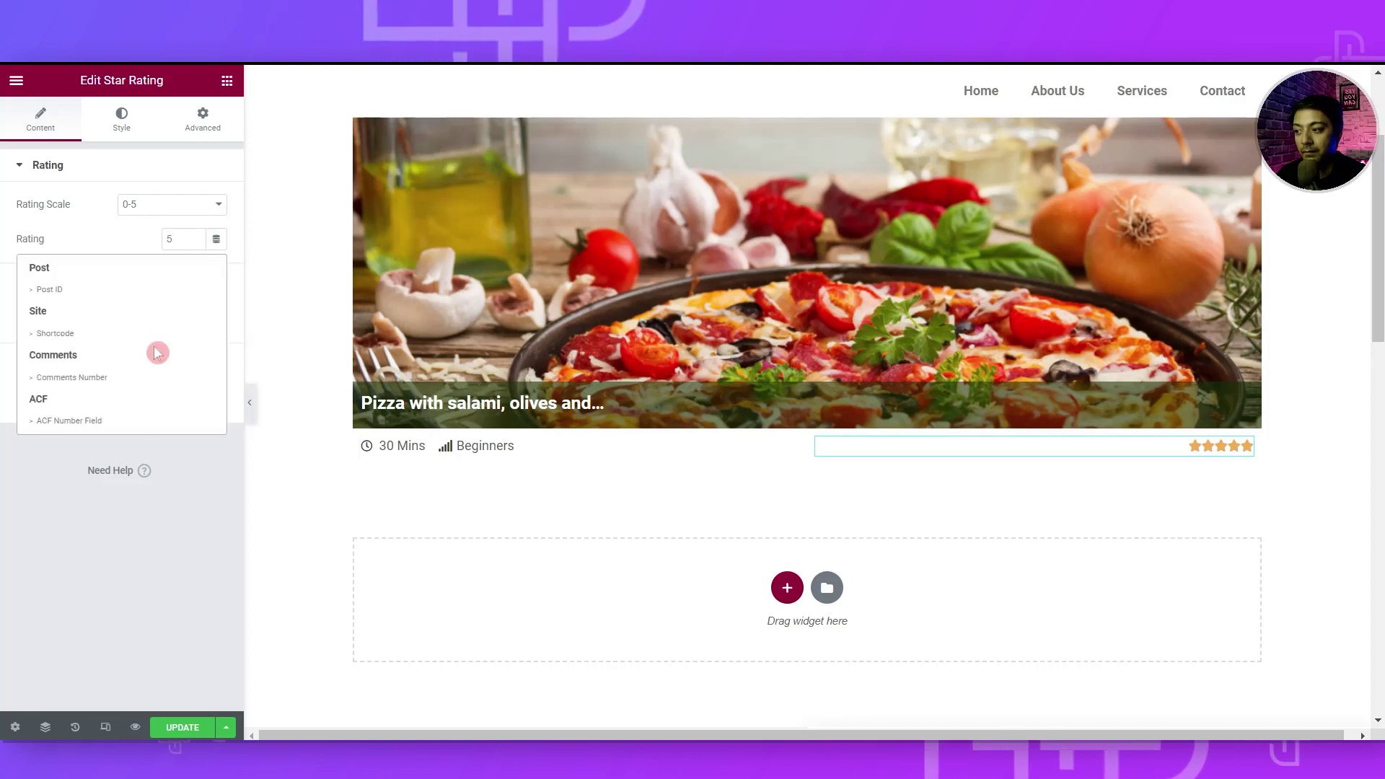
{"action": "left_click", "coordinate": [48, 423]}
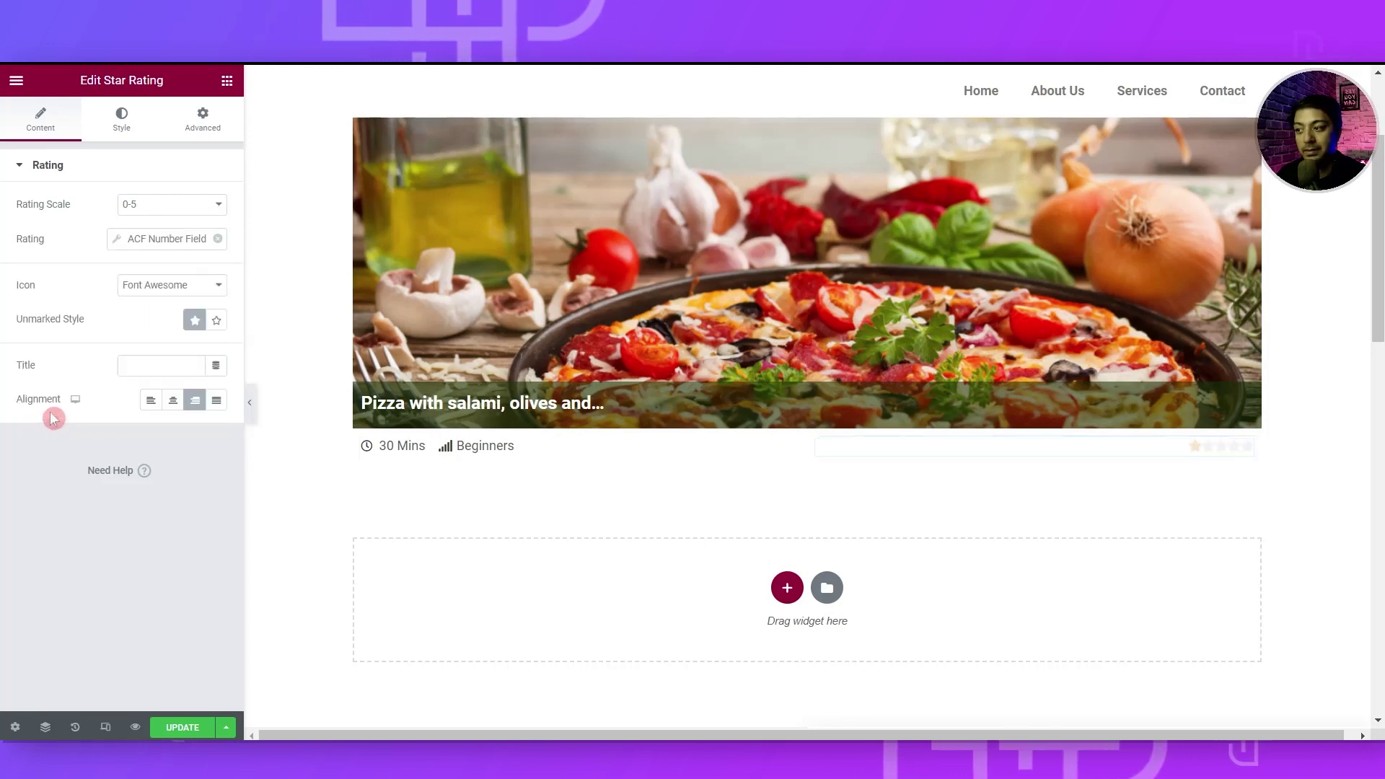
{"action": "left_click", "coordinate": [164, 235]}
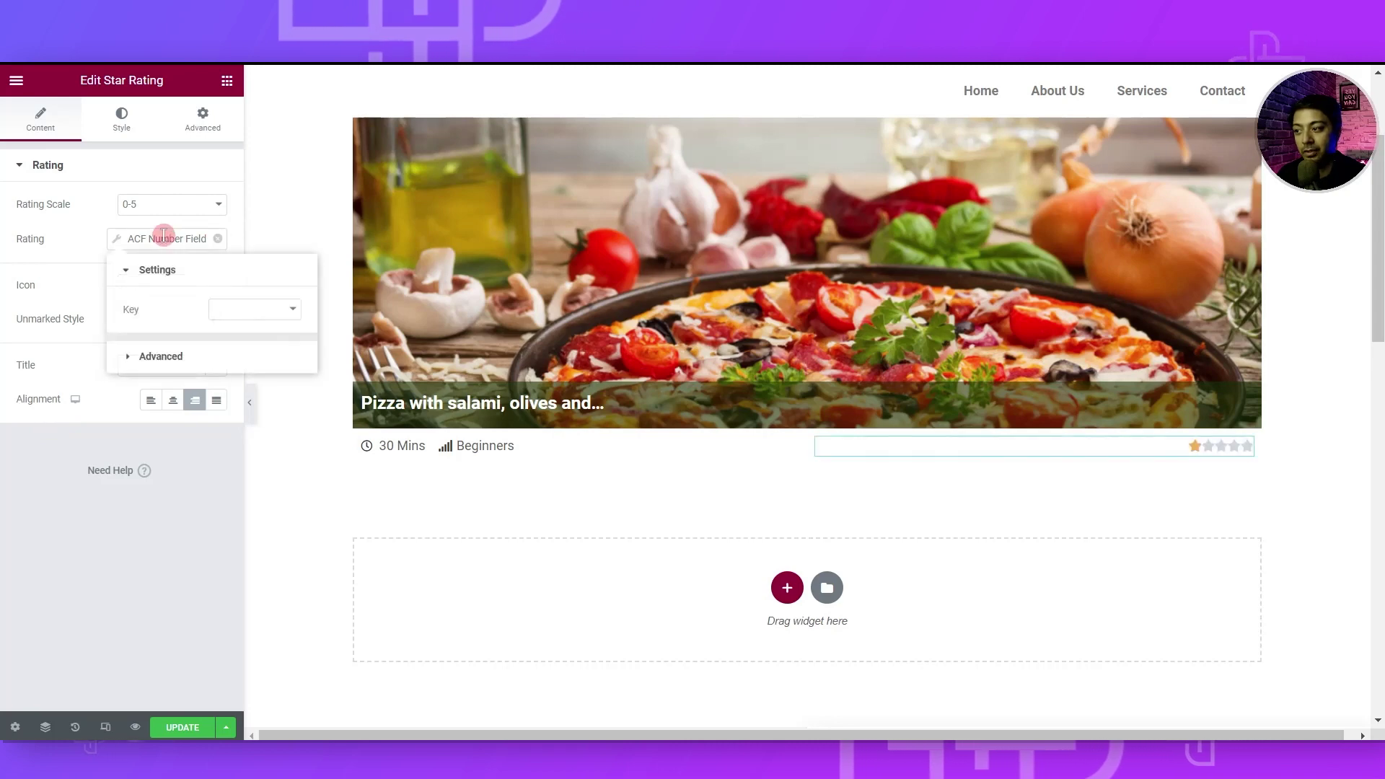
{"action": "left_click", "coordinate": [263, 311]}
{"action": "left_click", "coordinate": [253, 381]}
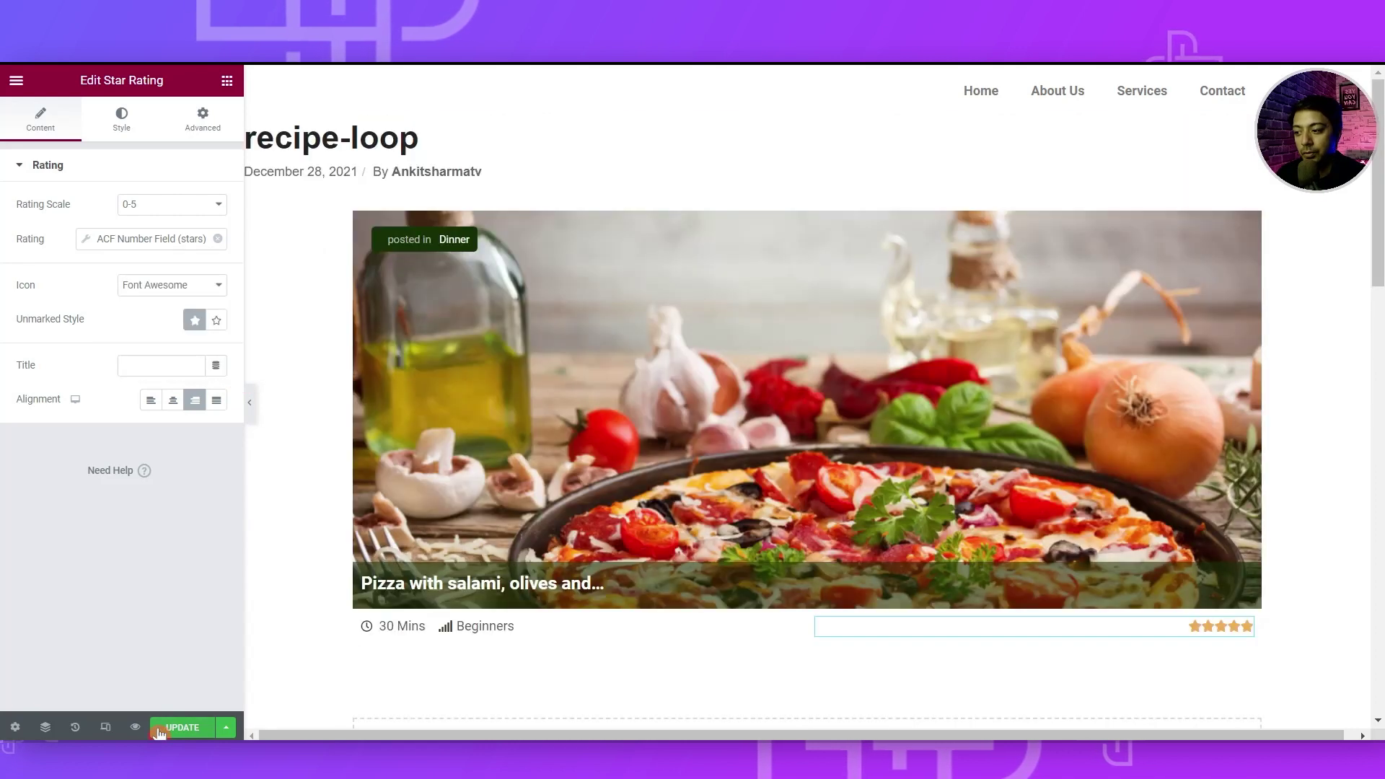
{"action": "left_click", "coordinate": [160, 731]}
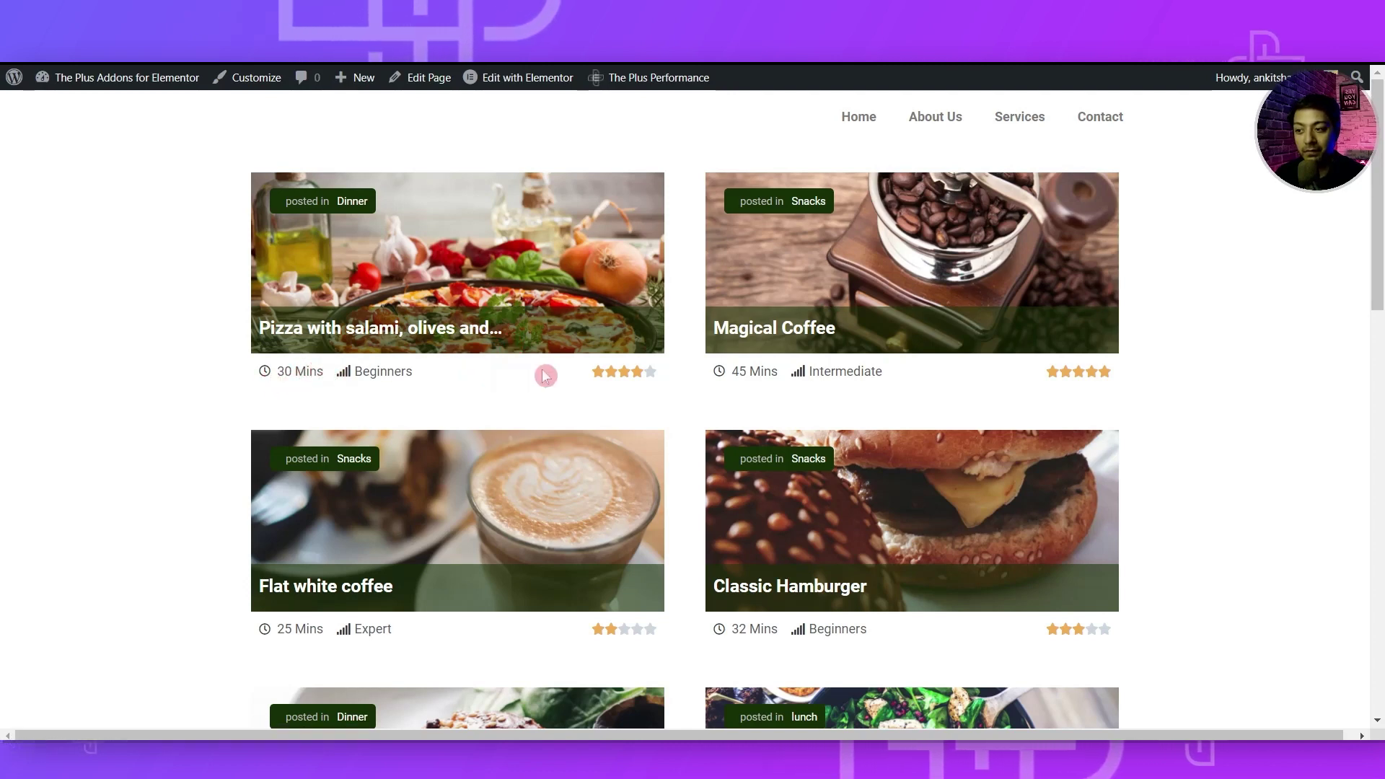
Enable Multiple Loops for the Dynamic Listing and open the Loop Template 2 choices
{"action": "left_click", "coordinate": [356, 205]}
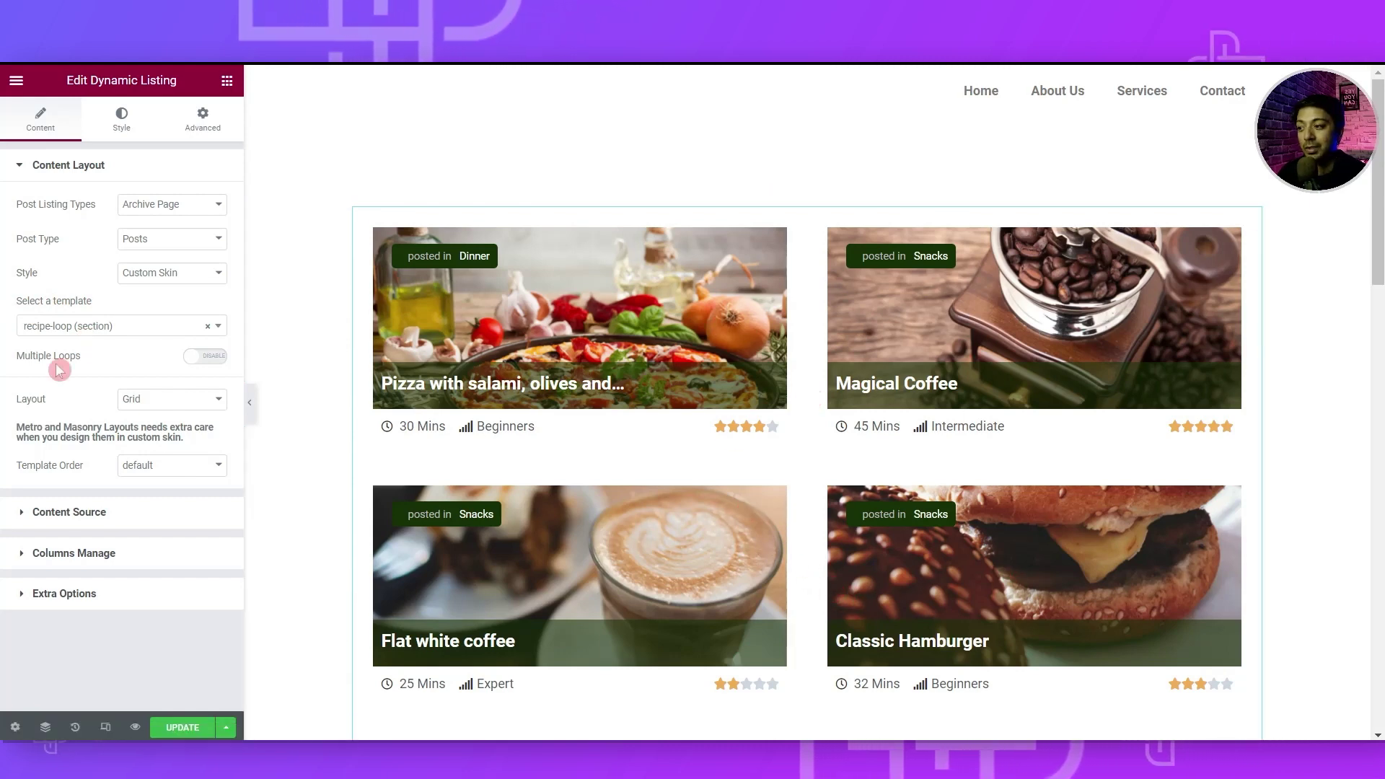
{"action": "left_click", "coordinate": [213, 364]}
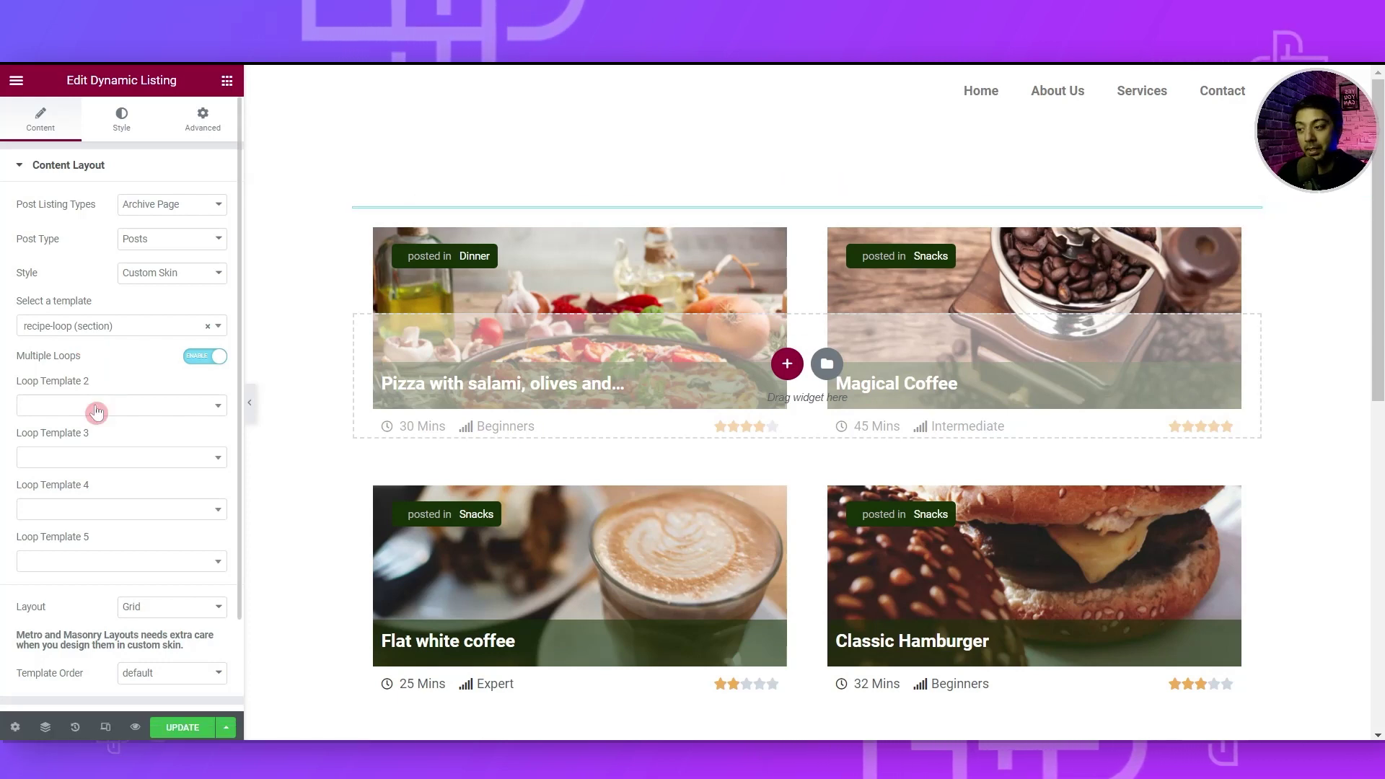
{"action": "left_click", "coordinate": [73, 410]}
{"action": "left_click", "coordinate": [73, 409]}
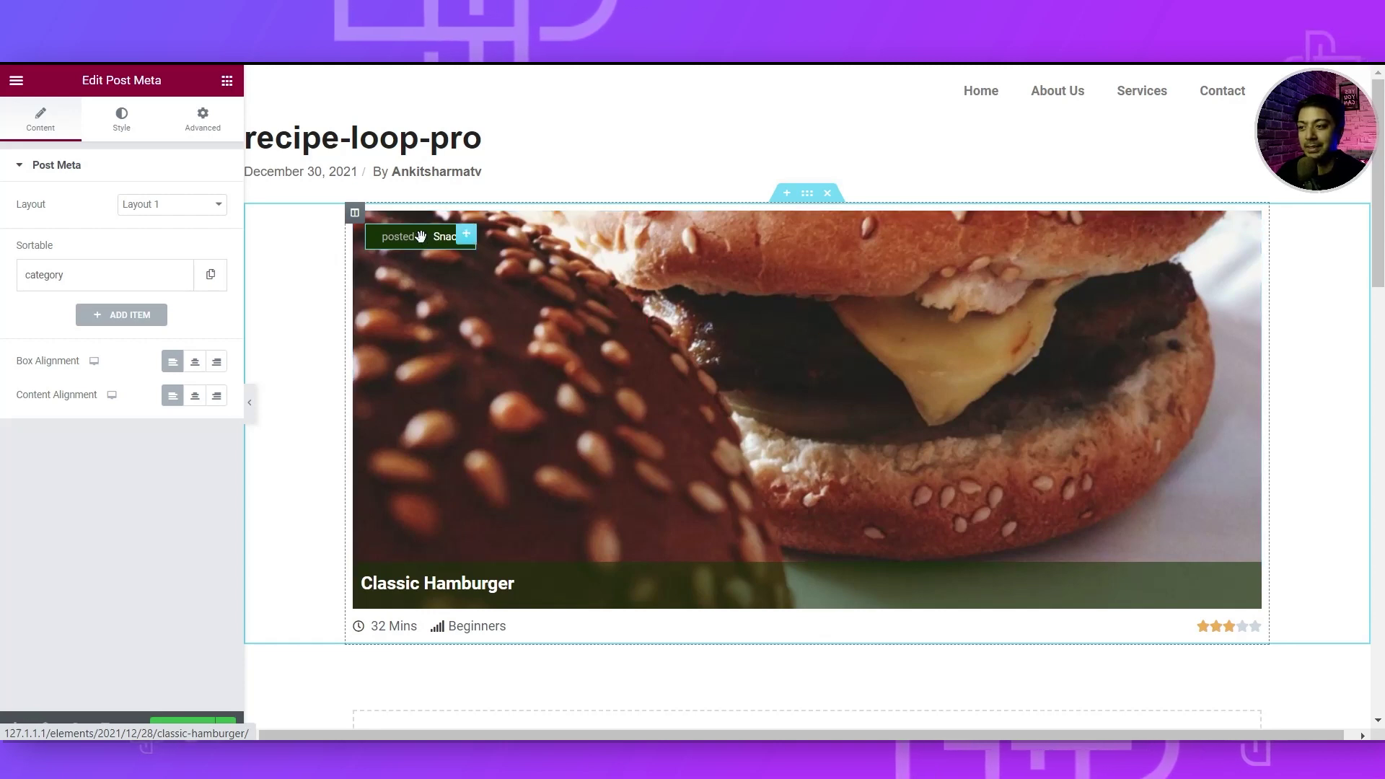
Move the category badge to the image's lower-right corner above the title bar and set its background colour to #CF812B
{"action": "left_click_drag", "start_coordinate": [417, 238], "coordinate": [1203, 550]}
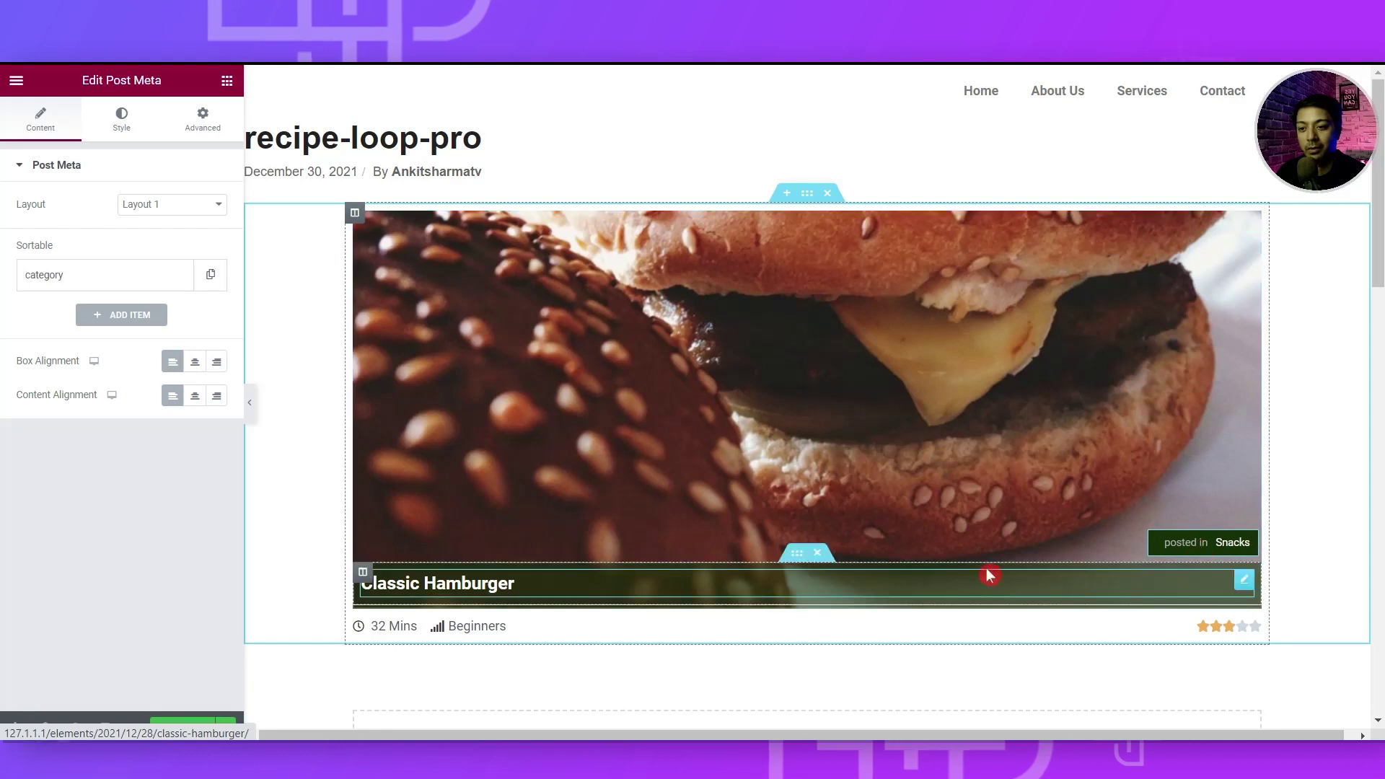
{"action": "left_click", "coordinate": [125, 129]}
{"action": "left_click", "coordinate": [200, 120]}
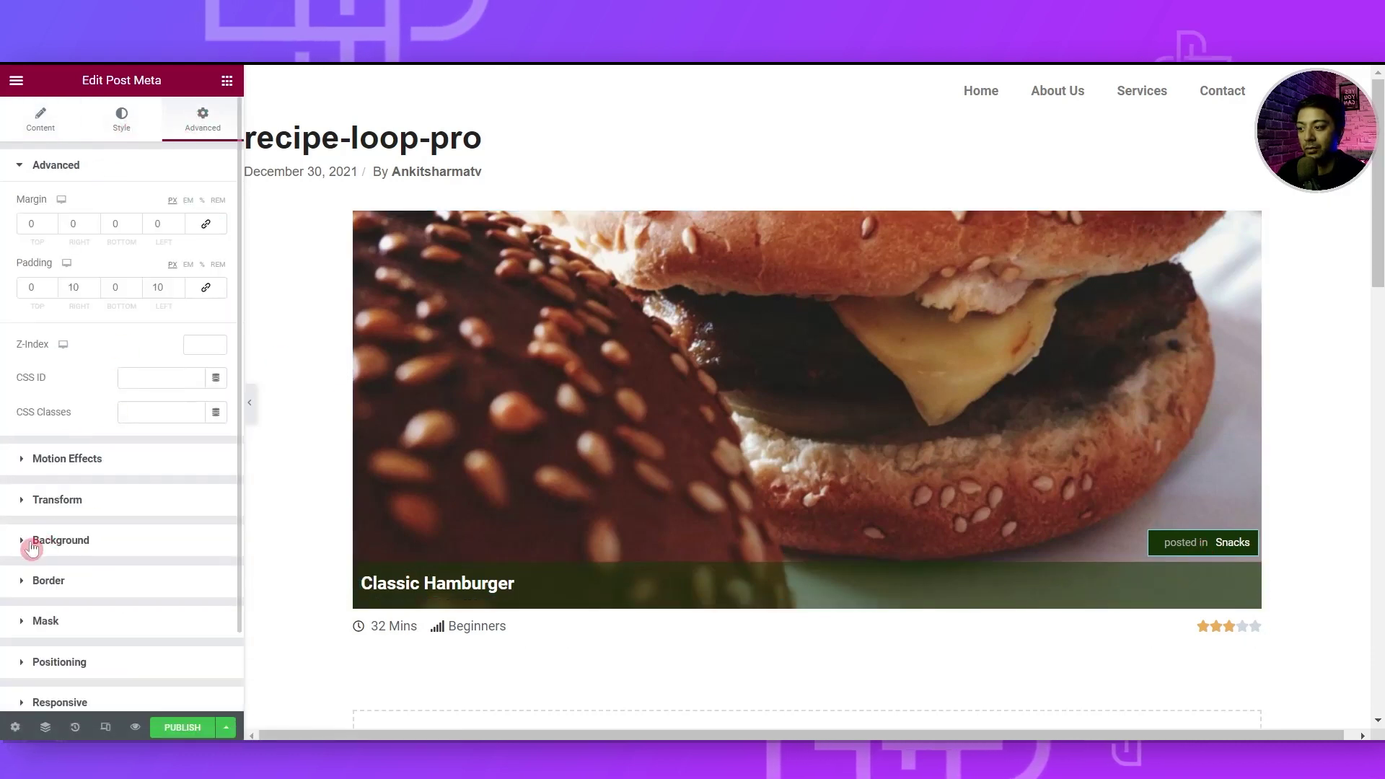
{"action": "left_click", "coordinate": [31, 548]}
{"action": "left_click", "coordinate": [216, 395]}
{"action": "left_click_drag", "start_coordinate": [79, 603], "coordinate": [58, 604]}
{"action": "left_click", "coordinate": [187, 488]}
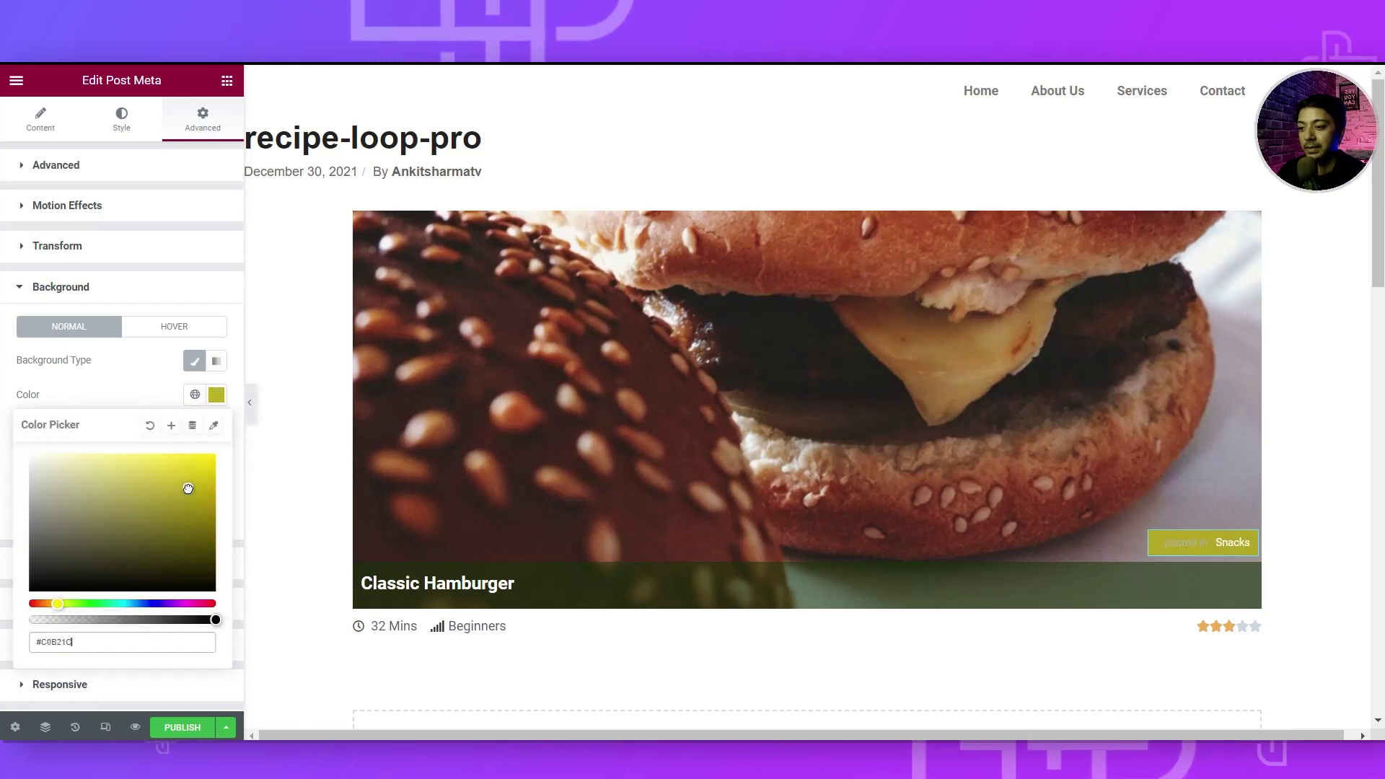
{"action": "left_click_drag", "start_coordinate": [56, 604], "coordinate": [44, 604]}
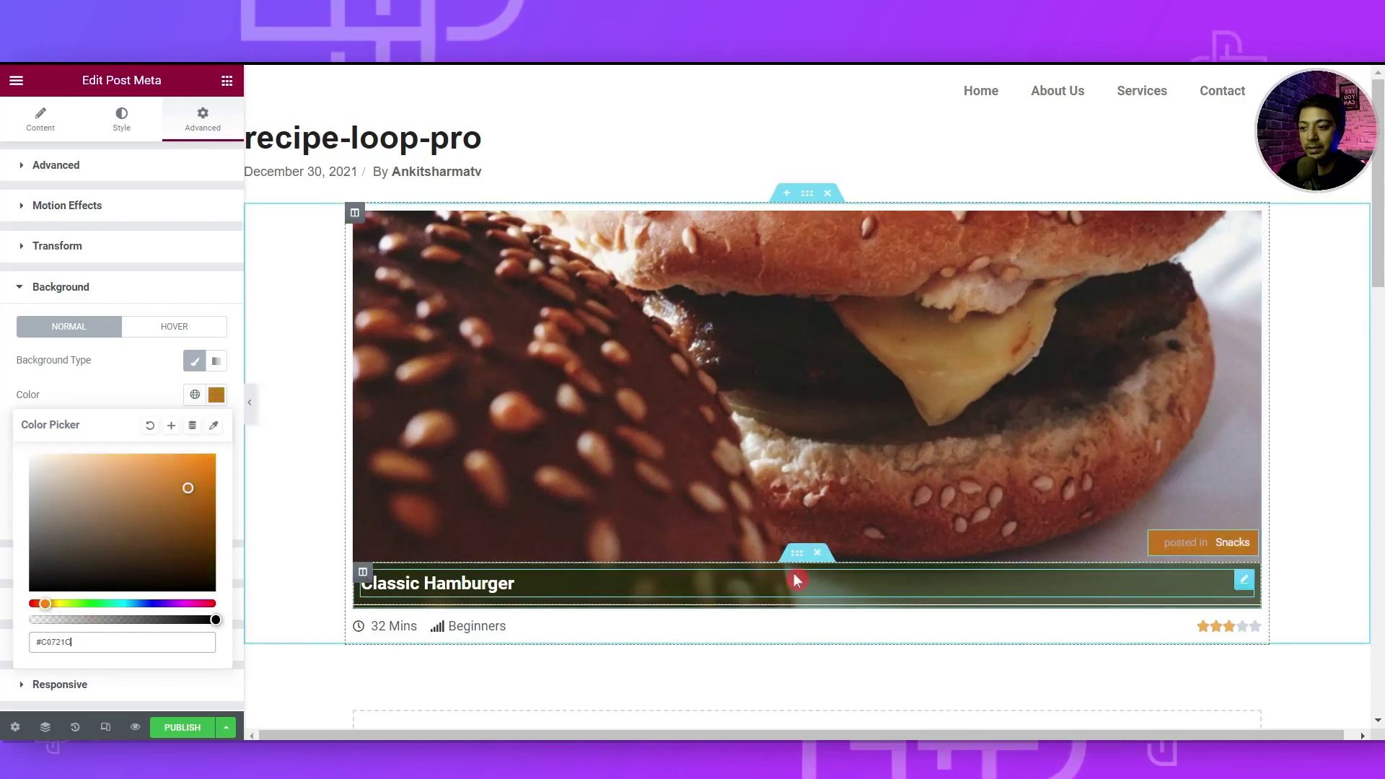
{"action": "left_click", "coordinate": [69, 642]}
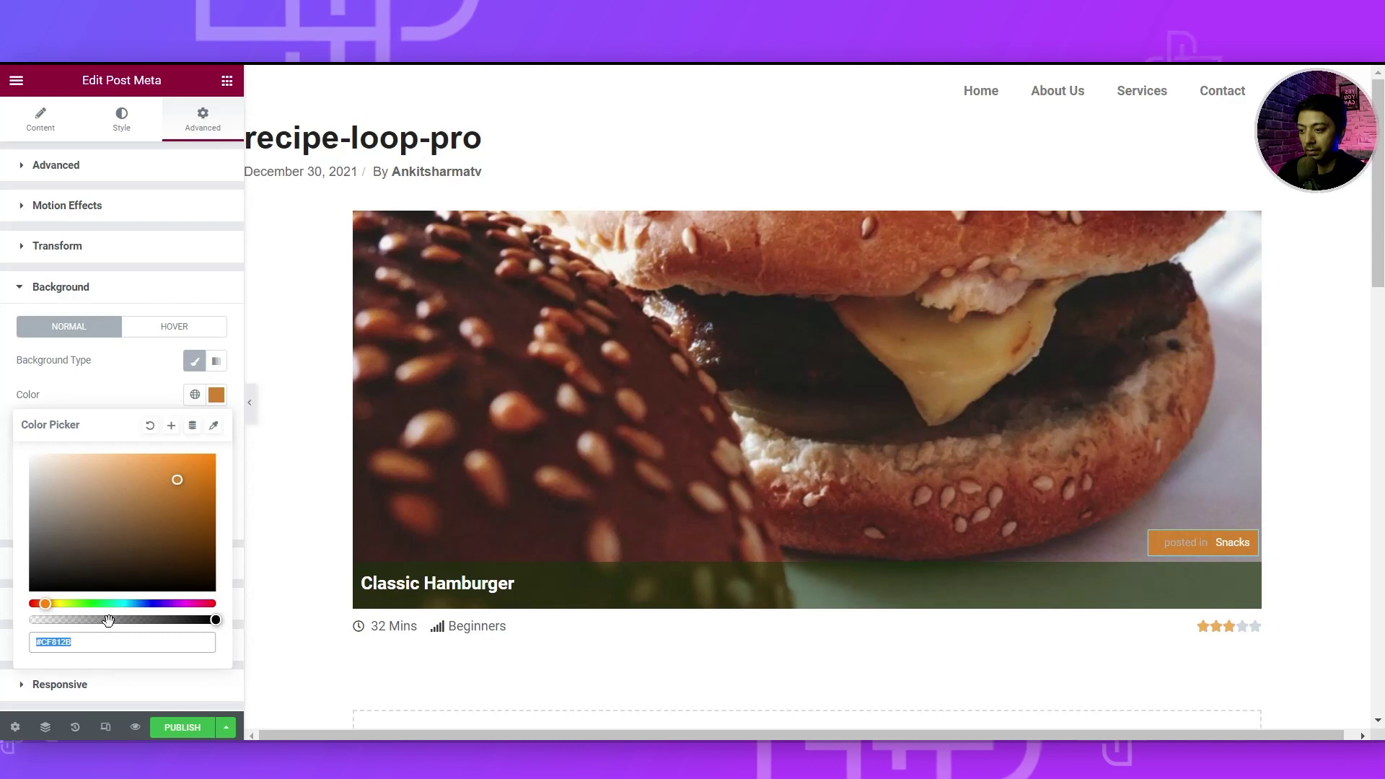
Set the title Inner Section's background colour to the semi-transparent orange #CF812B8A and publish the recipe-loop-pro template
{"action": "left_click", "coordinate": [797, 559]}
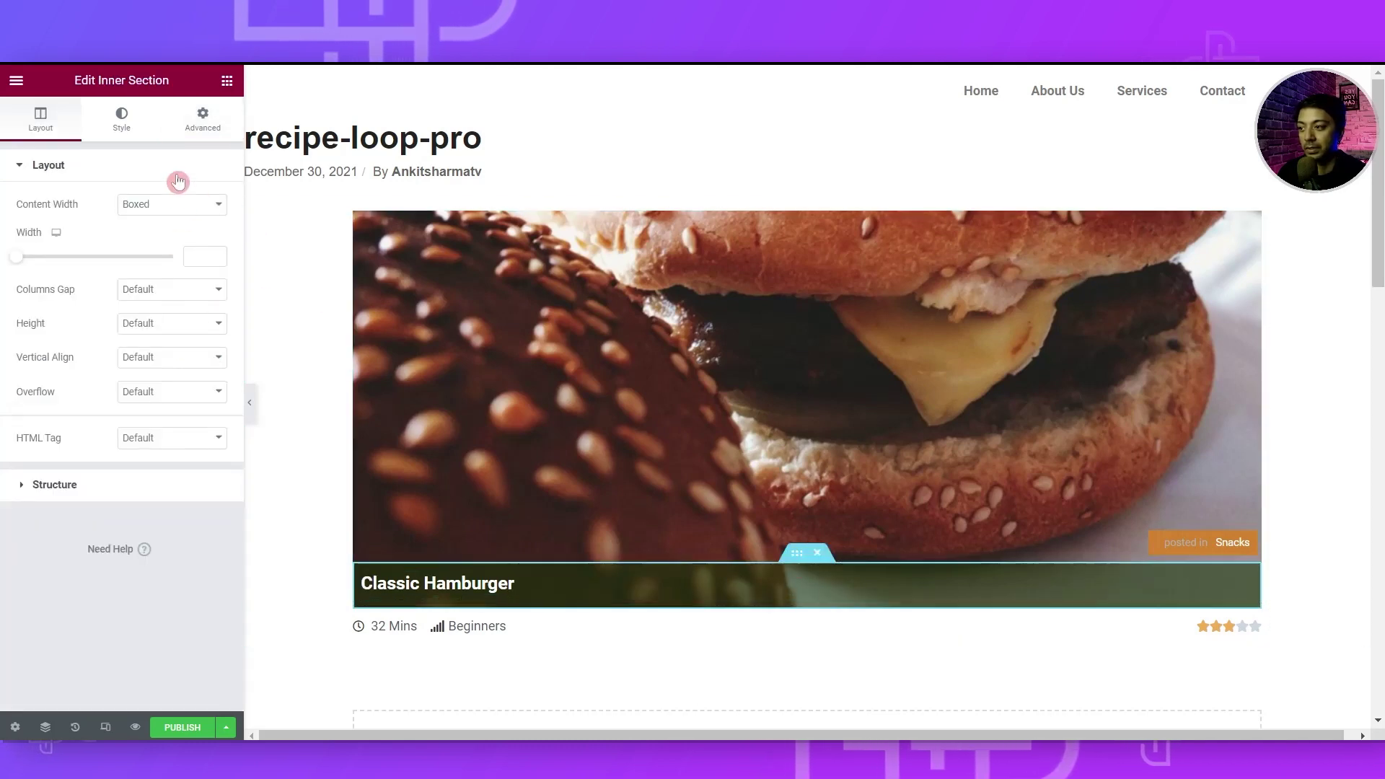
{"action": "left_click", "coordinate": [123, 122]}
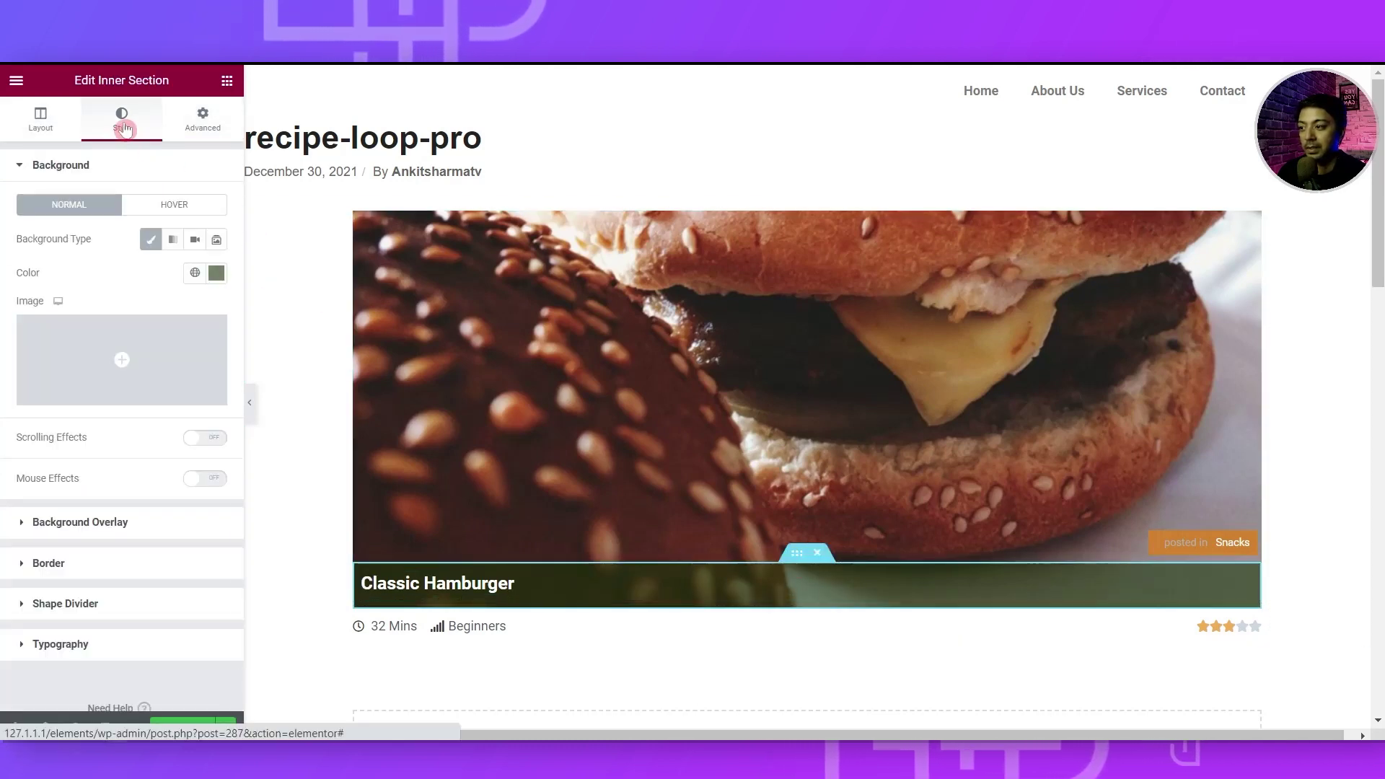
{"action": "left_click", "coordinate": [216, 272]}
{"action": "type", "text": "#CF812B"}
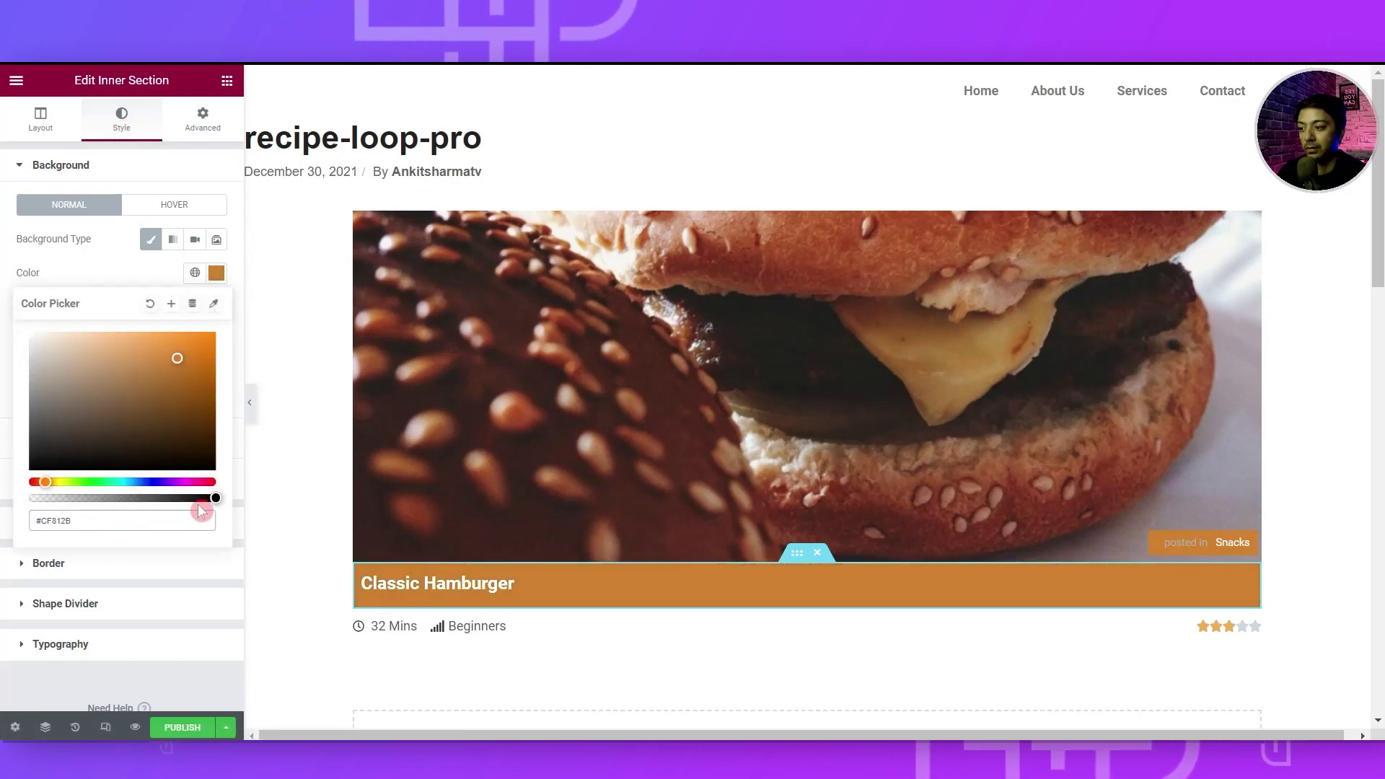
{"action": "left_click_drag", "start_coordinate": [214, 496], "coordinate": [125, 514]}
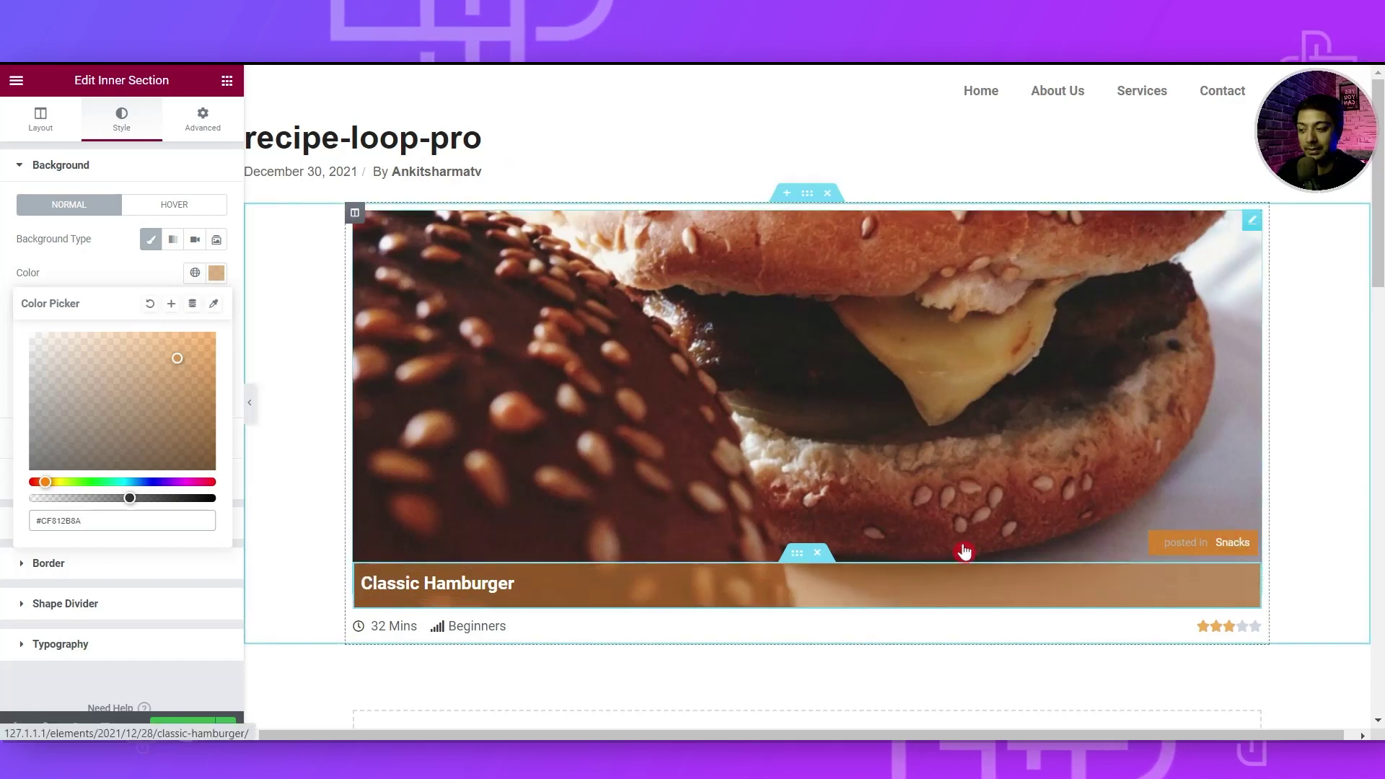
{"action": "left_click", "coordinate": [180, 730]}
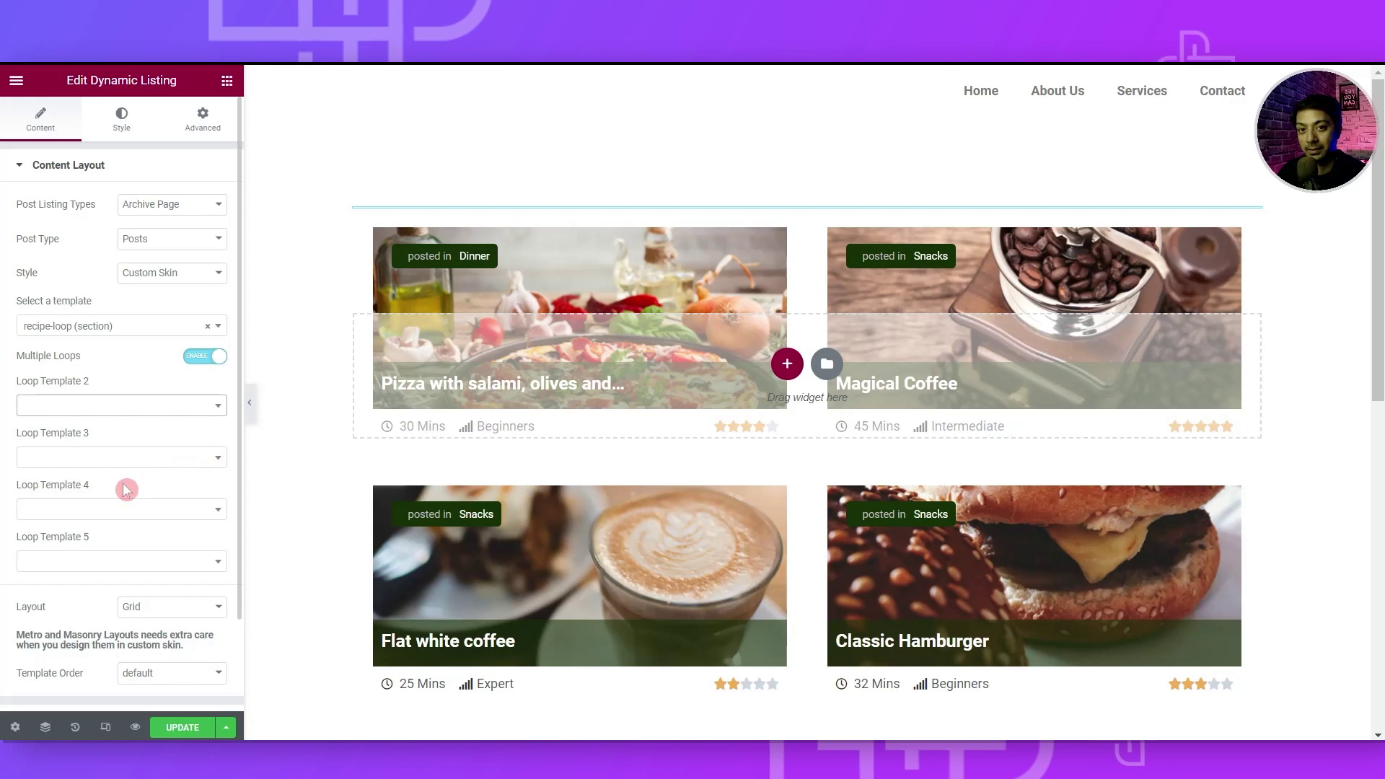
With Multiple Loops enabled in the Dynamic Listing, assign recipe-loop-pro (section) as Loop Template 2 and update the page
{"action": "left_click", "coordinate": [205, 359]}
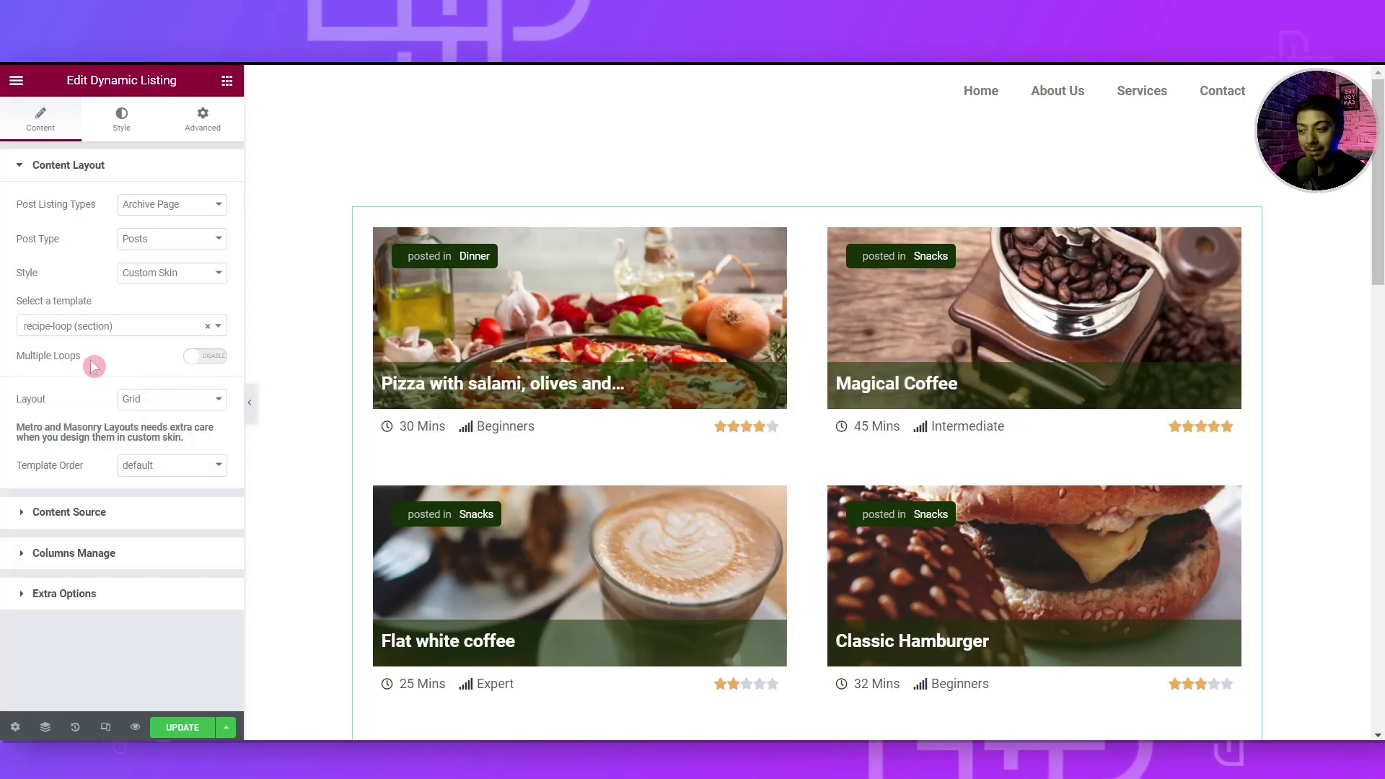
{"action": "left_click", "coordinate": [205, 356]}
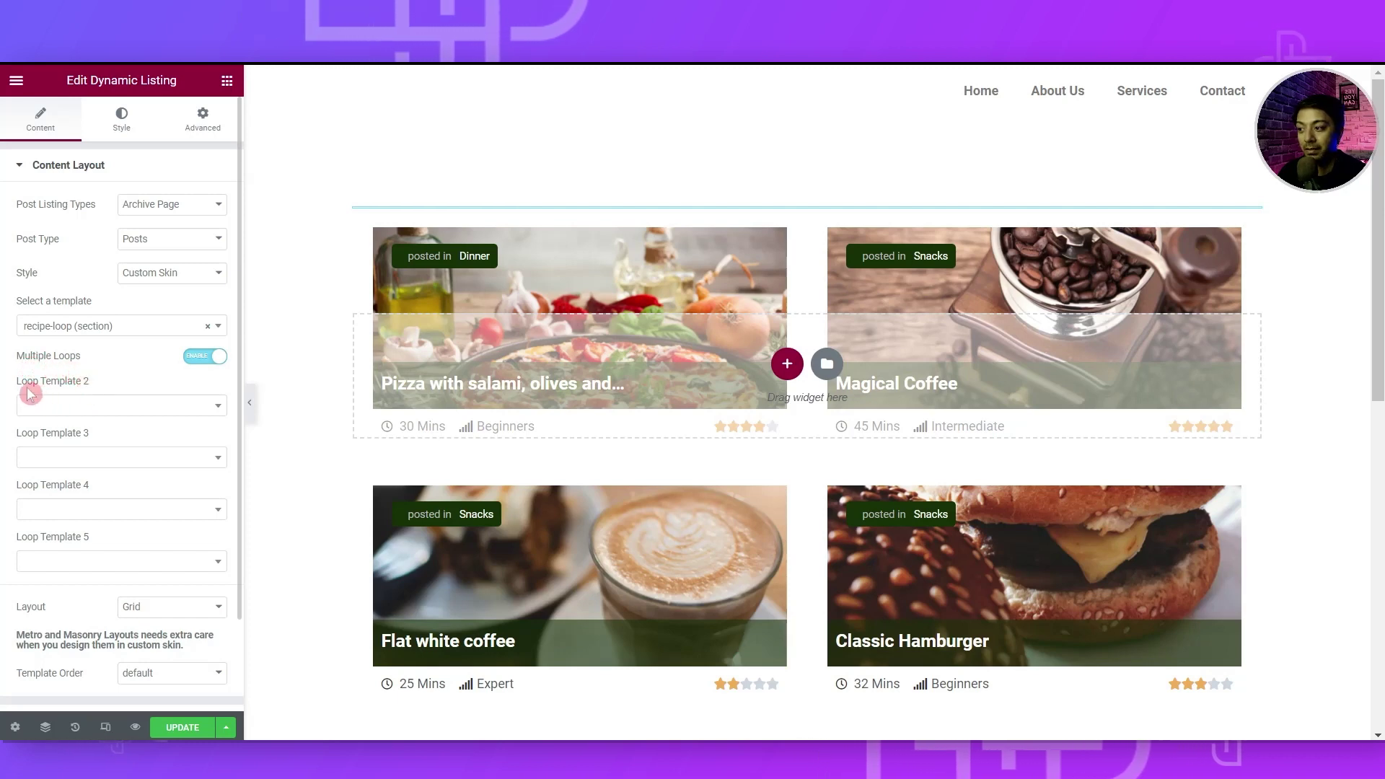
{"action": "left_click", "coordinate": [172, 408]}
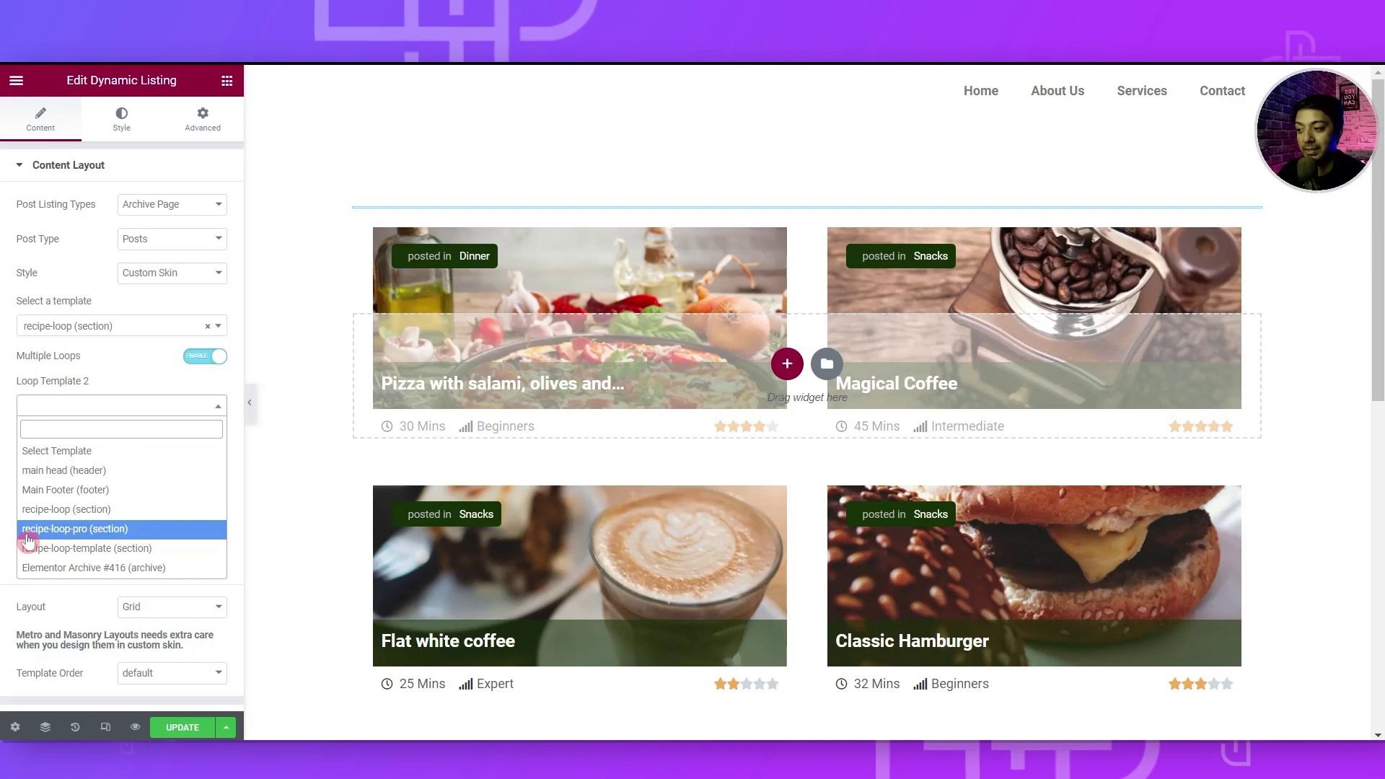
{"action": "left_click", "coordinate": [58, 530]}
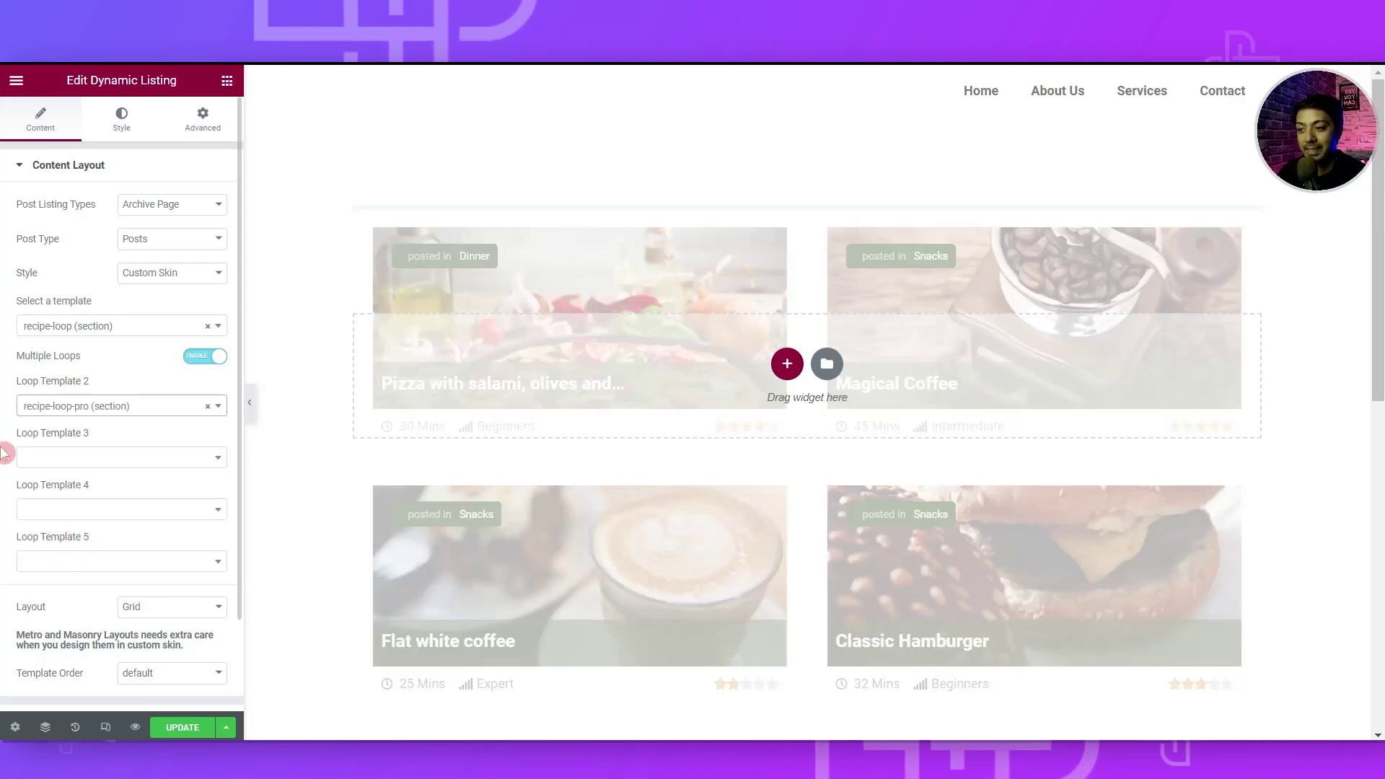
{"action": "scroll", "coordinate": [839, 386], "scroll_direction": "down", "scroll_amount": 3}
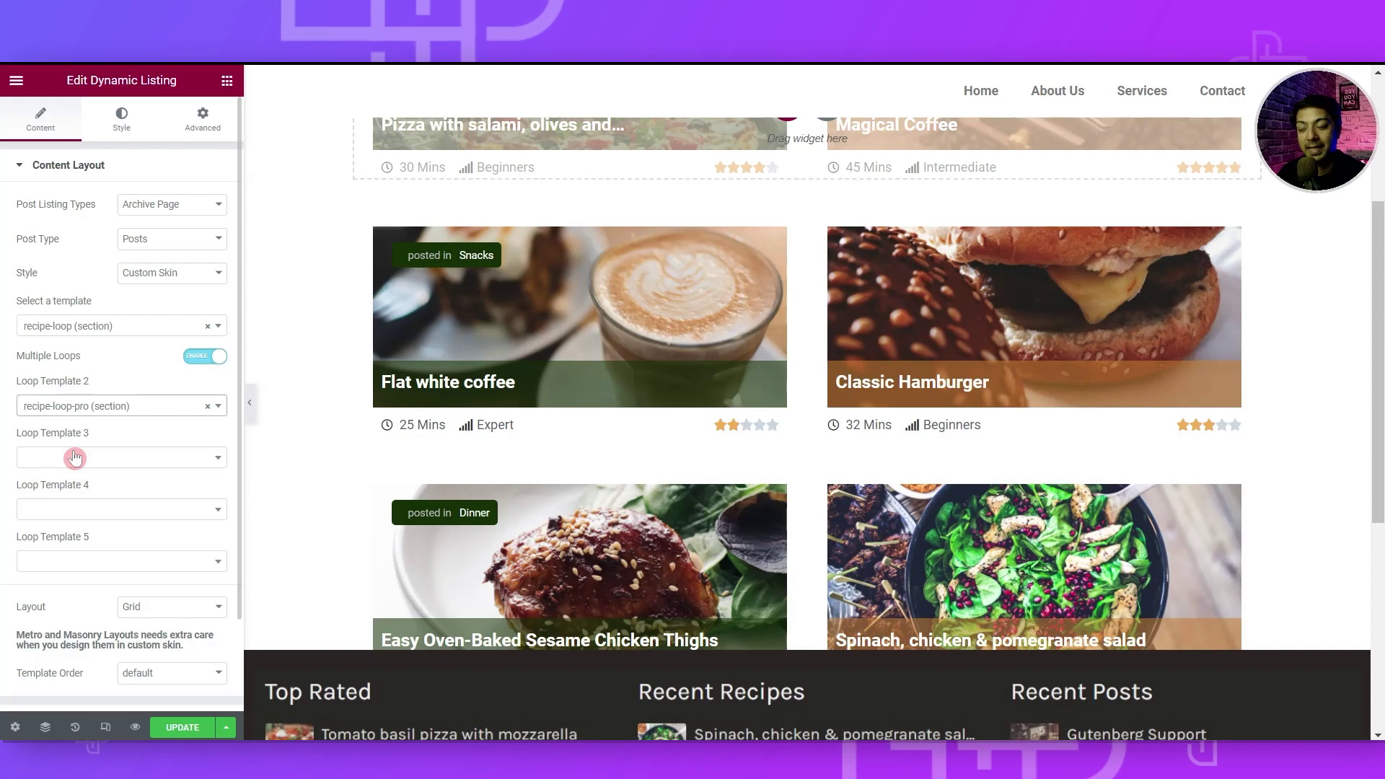
{"action": "left_click", "coordinate": [182, 728]}
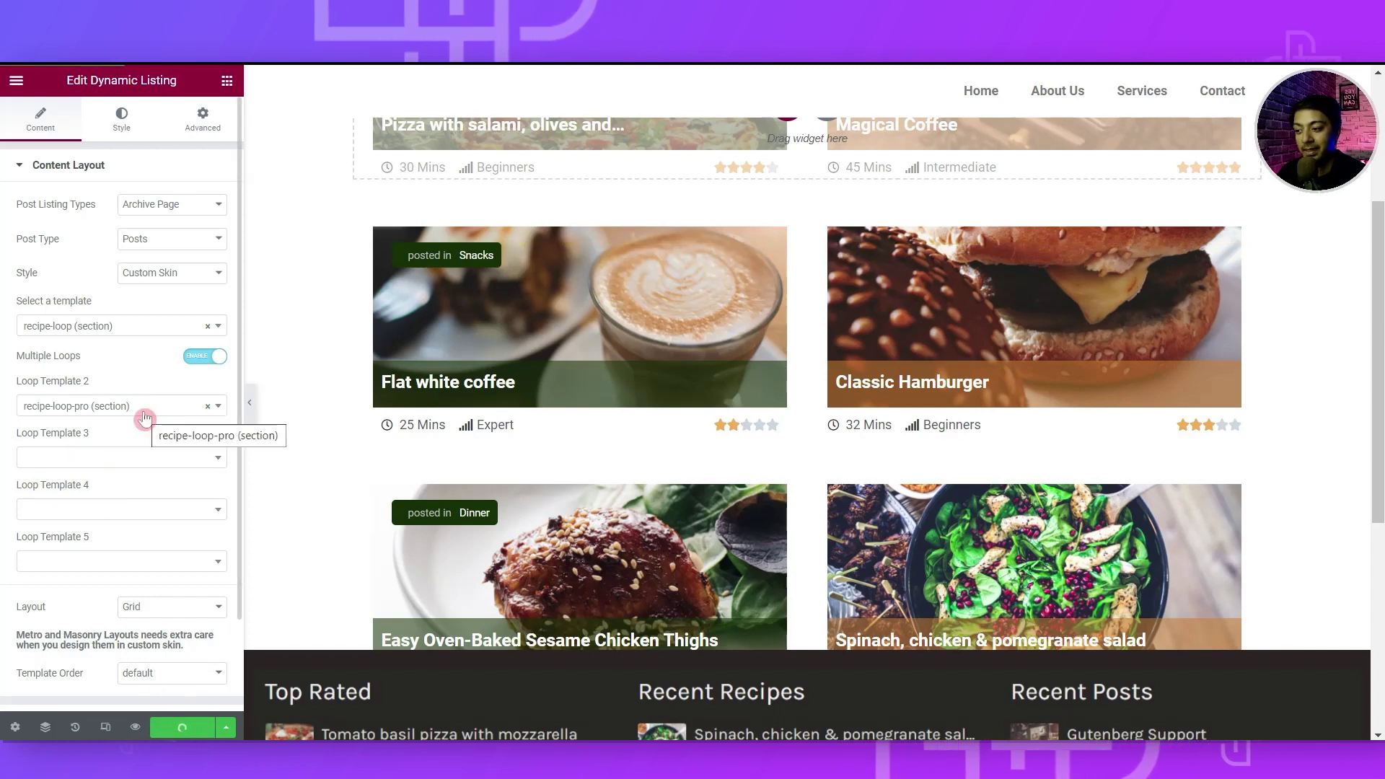